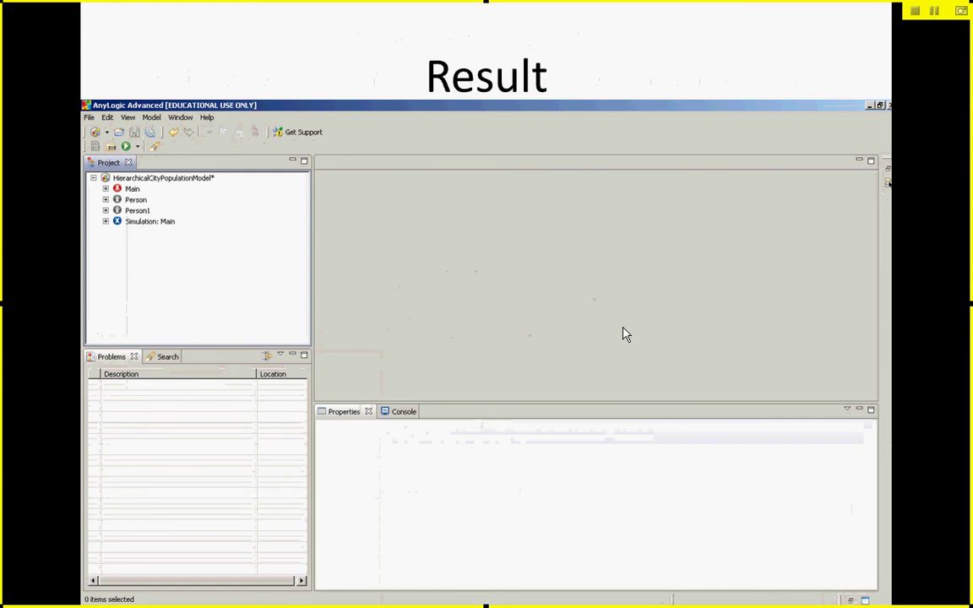
Advance to the slide on renaming Person1 as City, glance at AnyLogic, then return.
click(624, 334)
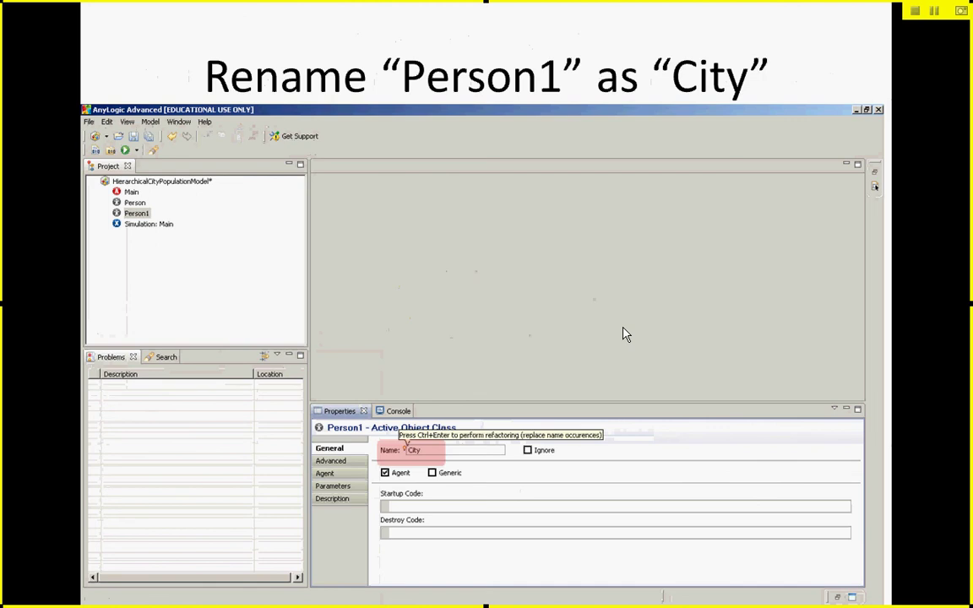
key(alt+Tab)
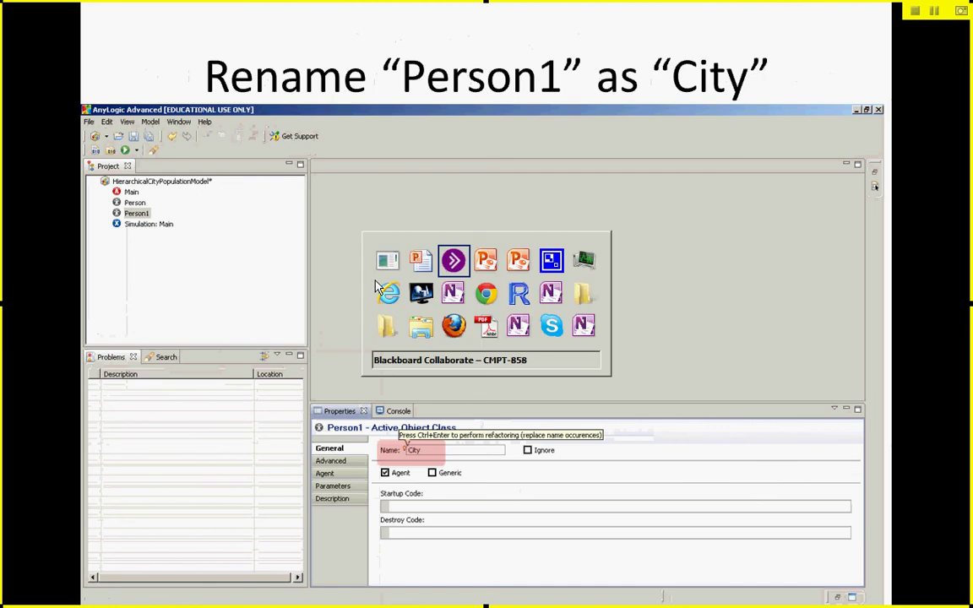
key(alt+shift+Tab)
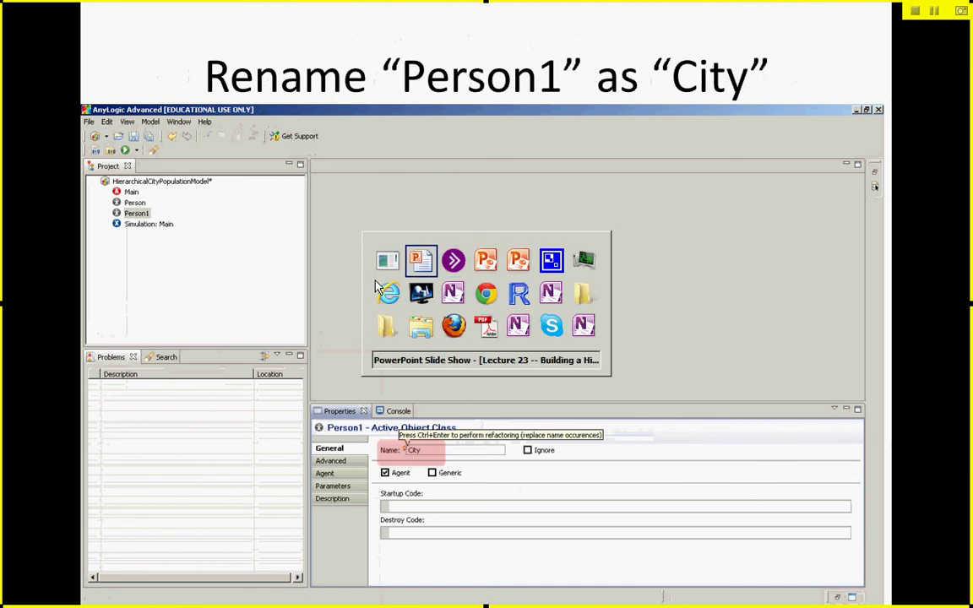
key(alt+Tab)
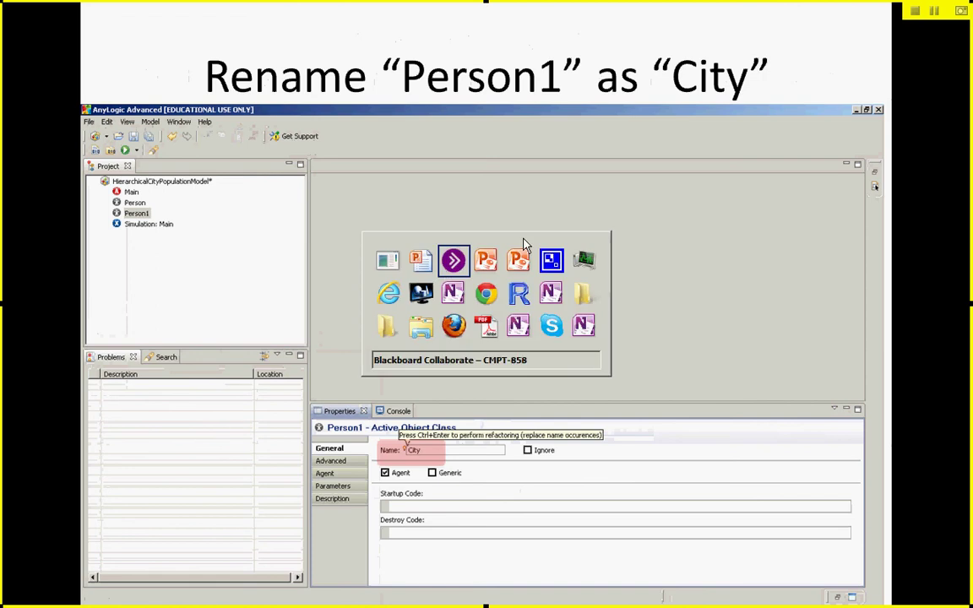
key(alt+Tab)
key(alt+Tab)
key(alt+Tab)
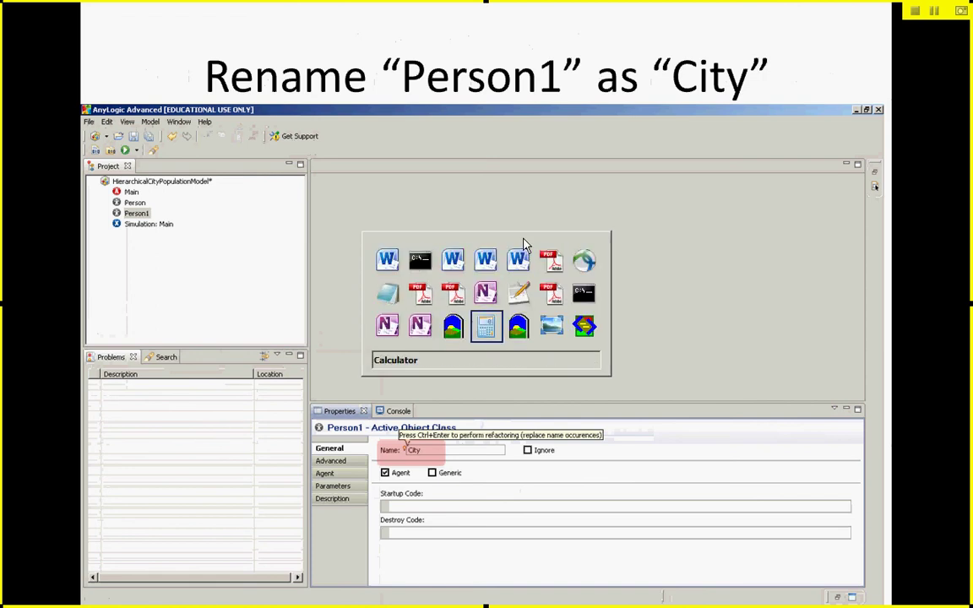
key(alt+Tab)
key(alt+Tab)
key(alt+Tab)
key(alt+Tab)
key(alt+Tab)
key(alt+Tab)
key(alt+Tab)
key(alt+Tab)
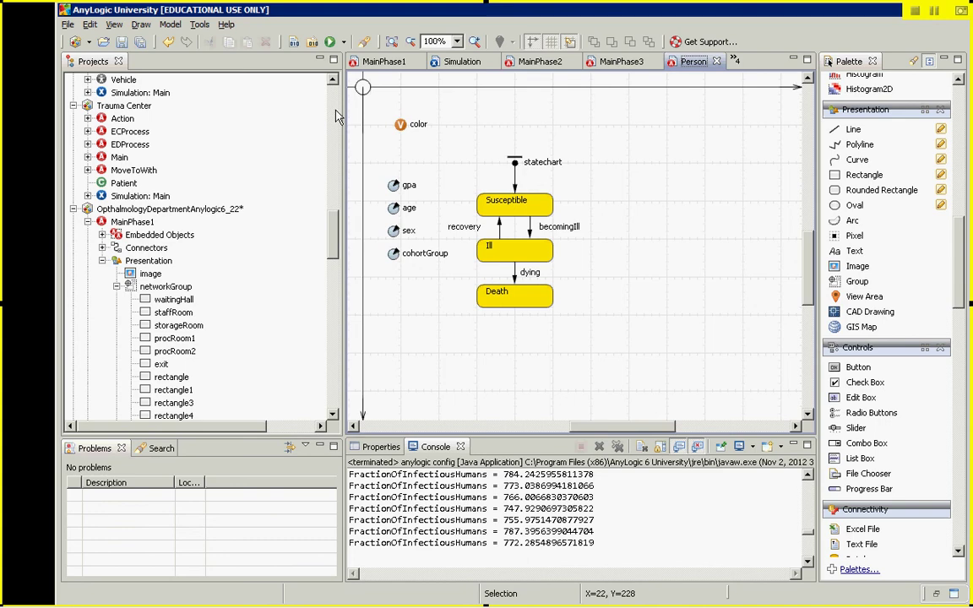
key(alt+Tab)
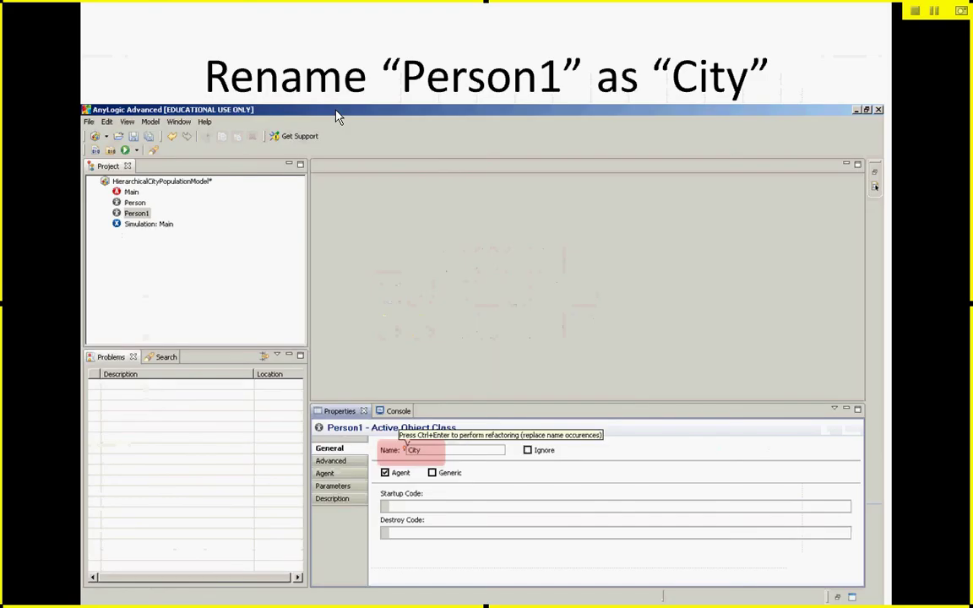
Advance through the slides on opening Main, selecting population and deleting population.
click(336, 117)
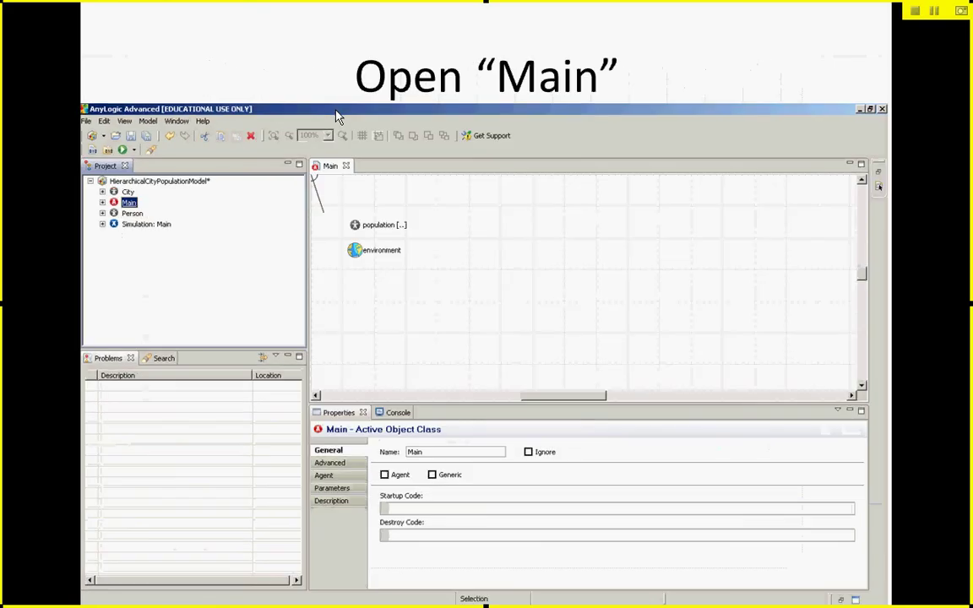
click(336, 117)
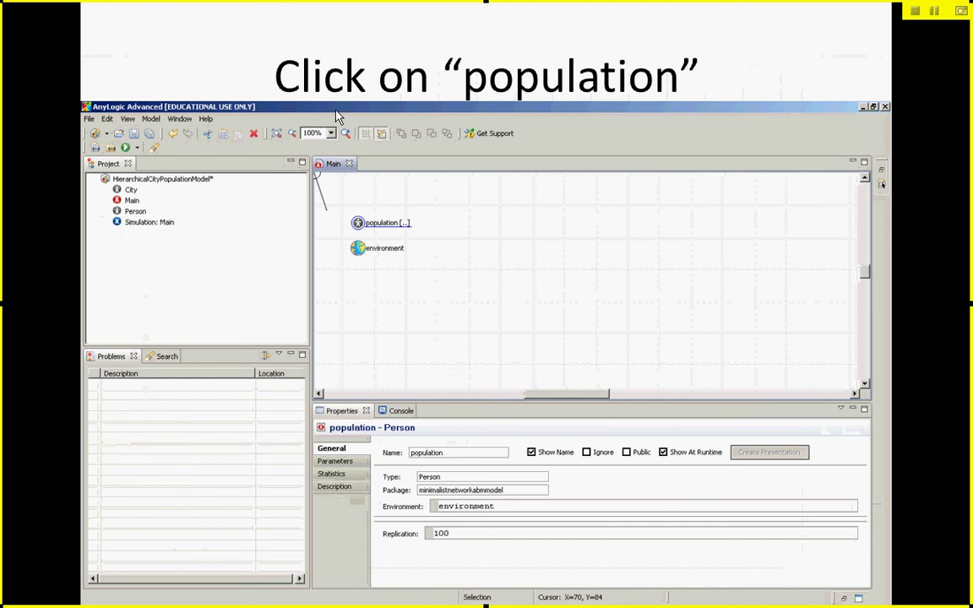
click(336, 116)
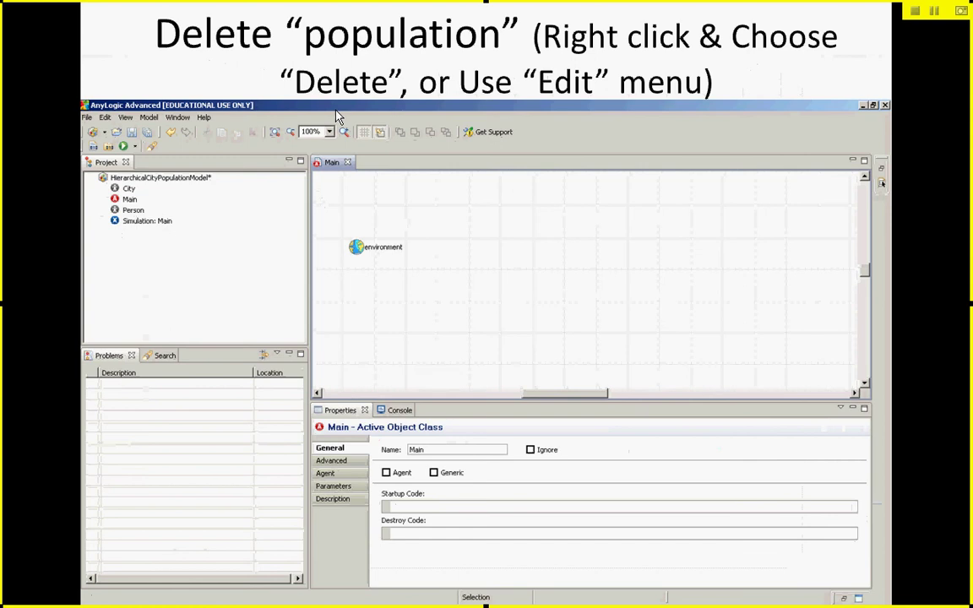
Bring the Lecture 24 PowerPoint presentation window to the front.
key(alt+Tab)
key(alt+Tab)
key(alt+Tab)
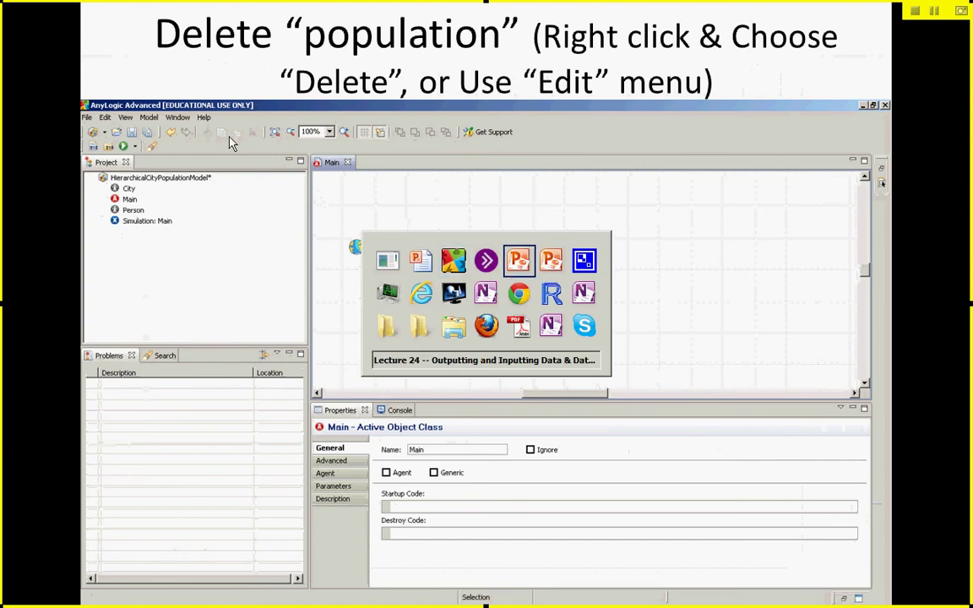
key(alt+Tab)
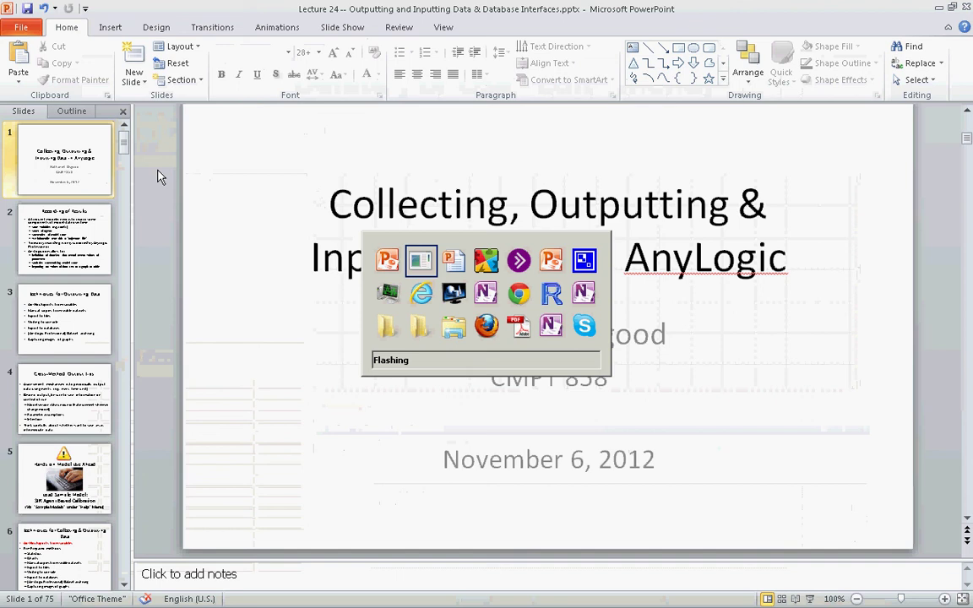
key(alt+Tab)
key(alt+Tab)
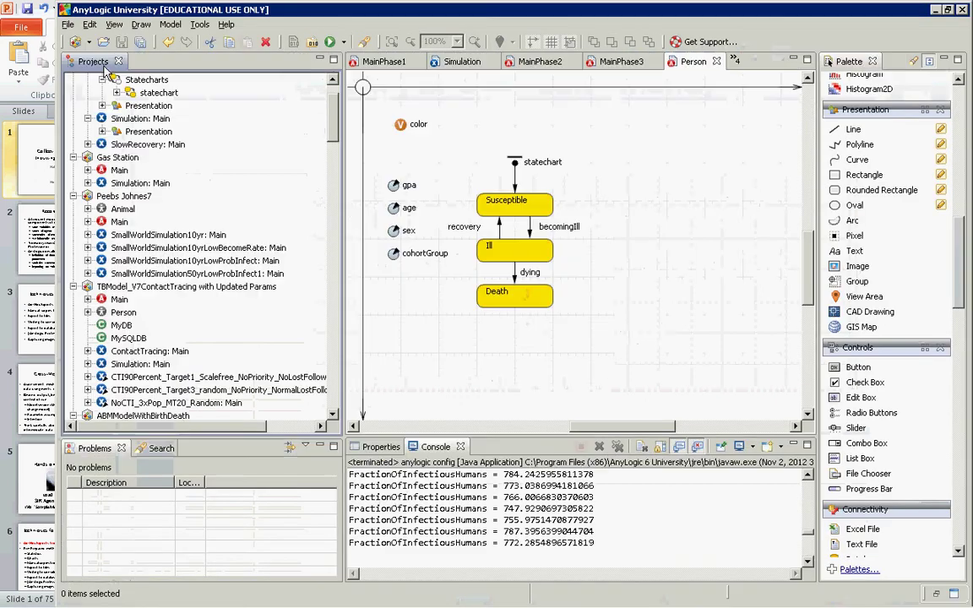
Open MinimalistNetworkABMModel.alp from c:\usask\classes\Tutorials2012\ExampleModels\MinimalistNetworkABMModel.
click(71, 28)
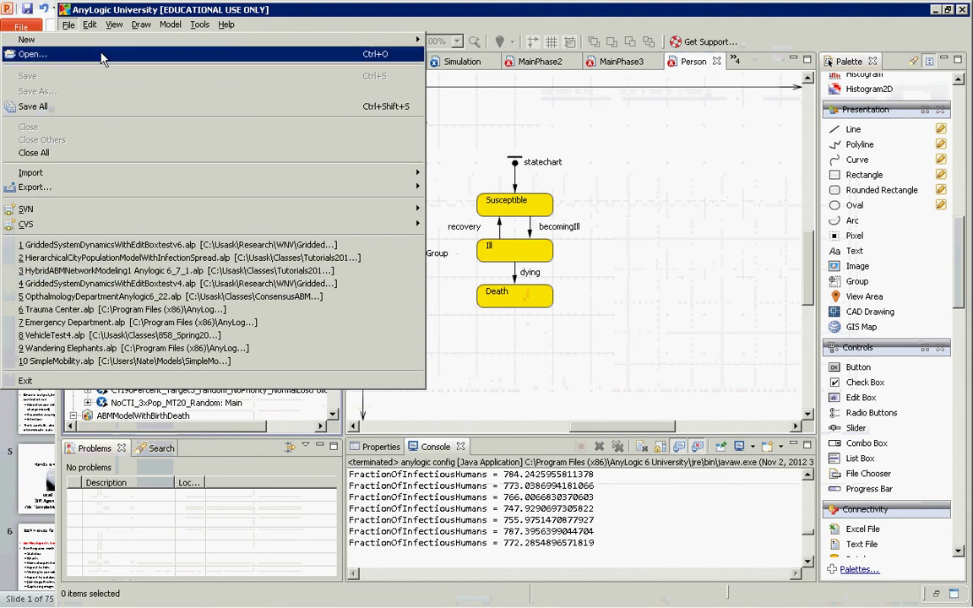
click(38, 54)
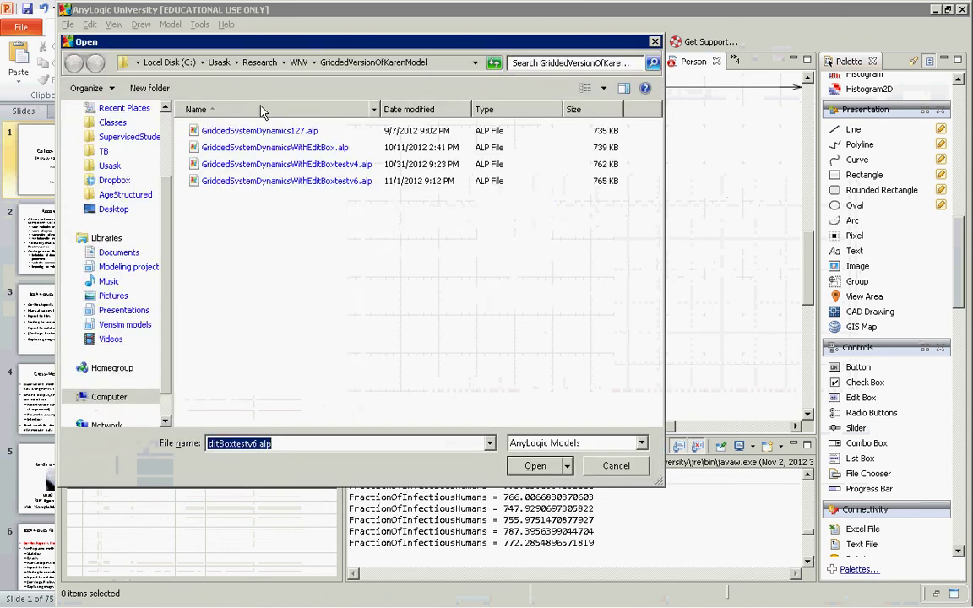
text(c)
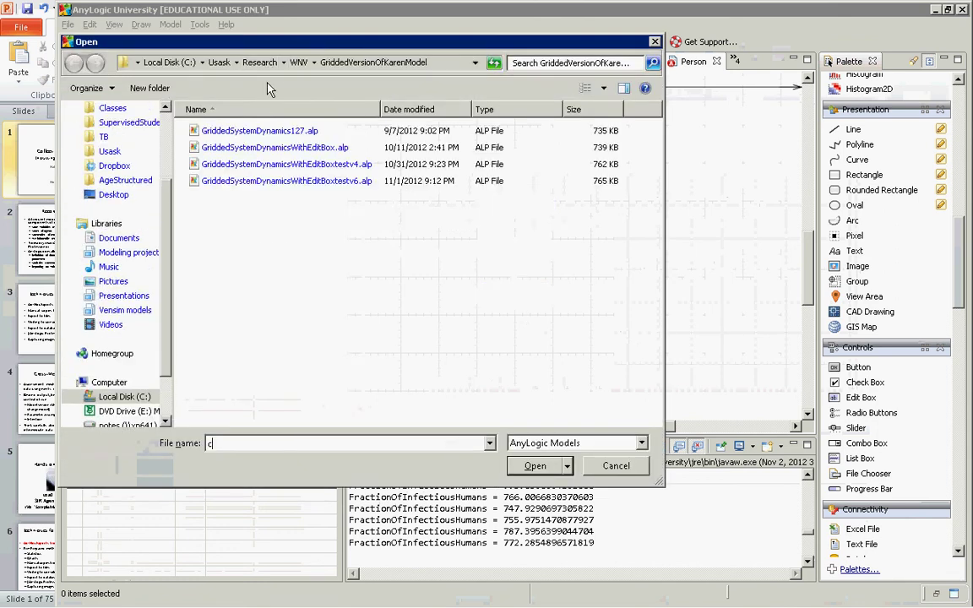
text(:\usask\)
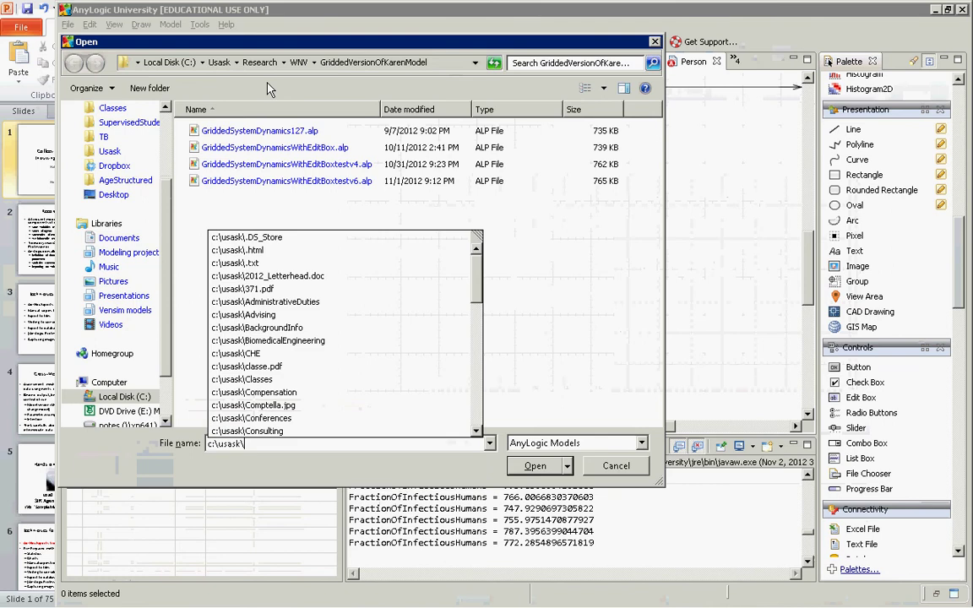
text(classes)
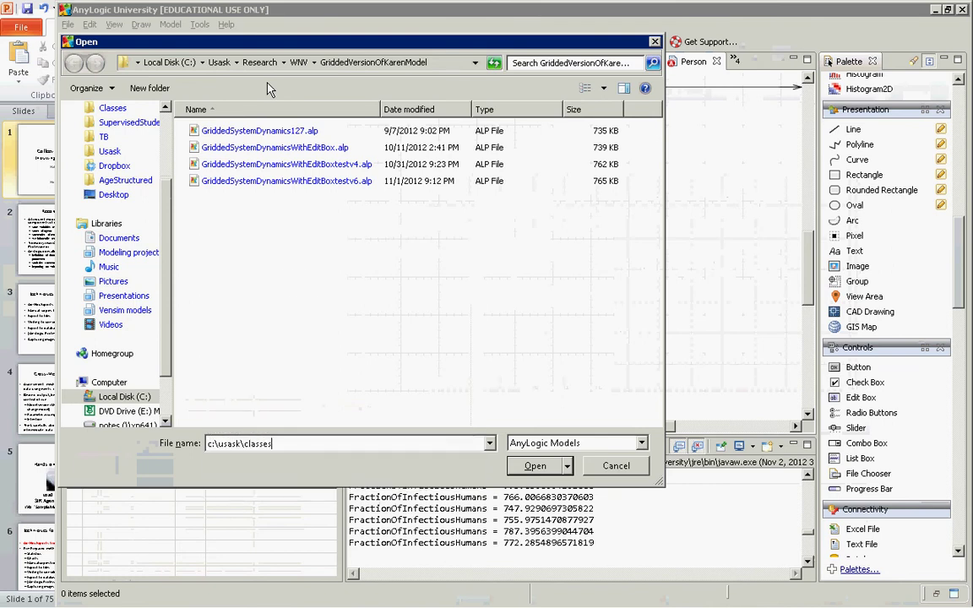
text(\tut)
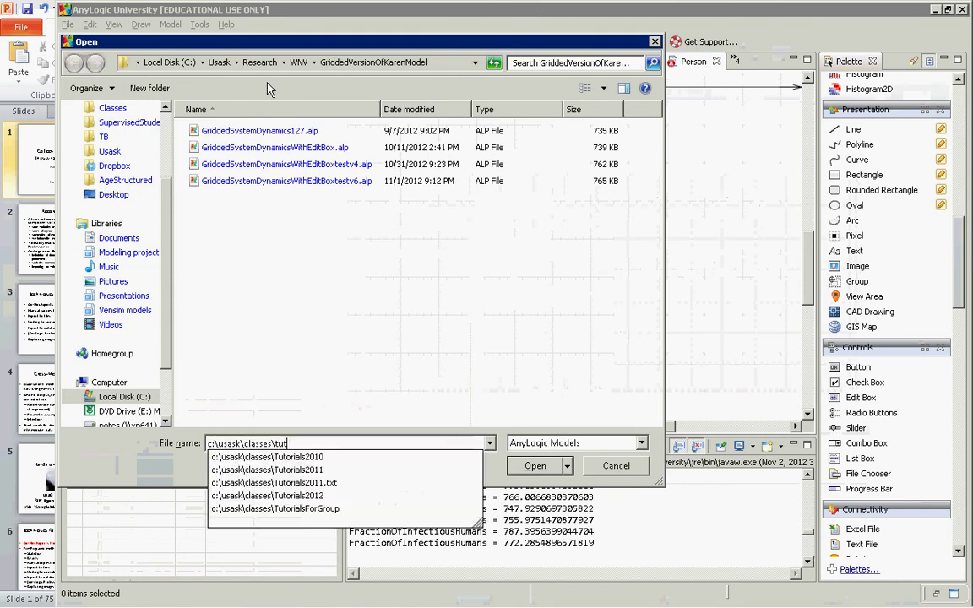
key(Down)
key(Down)
key(Down)
key(Down)
text(\exa)
key(Down)
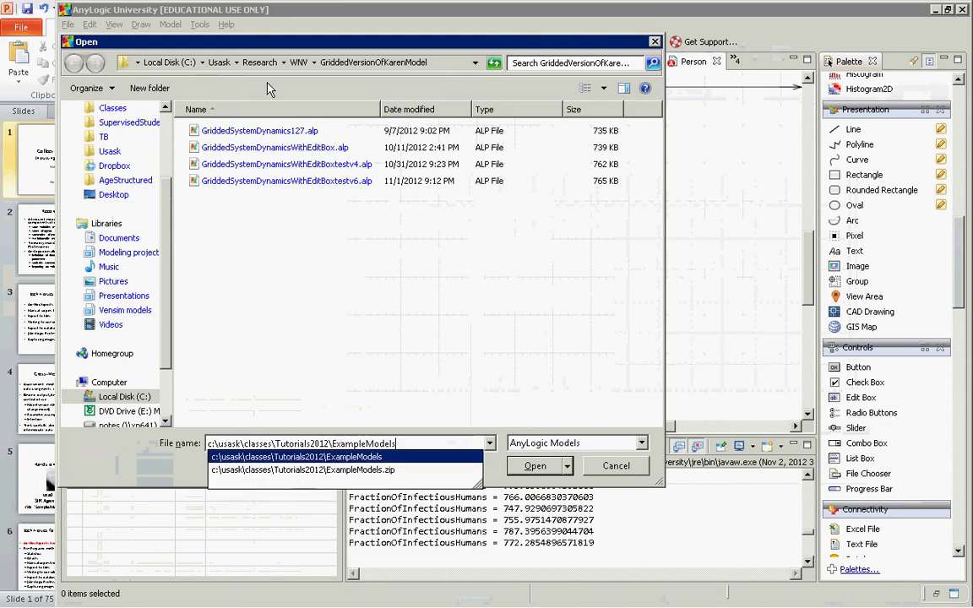
text(\mini)
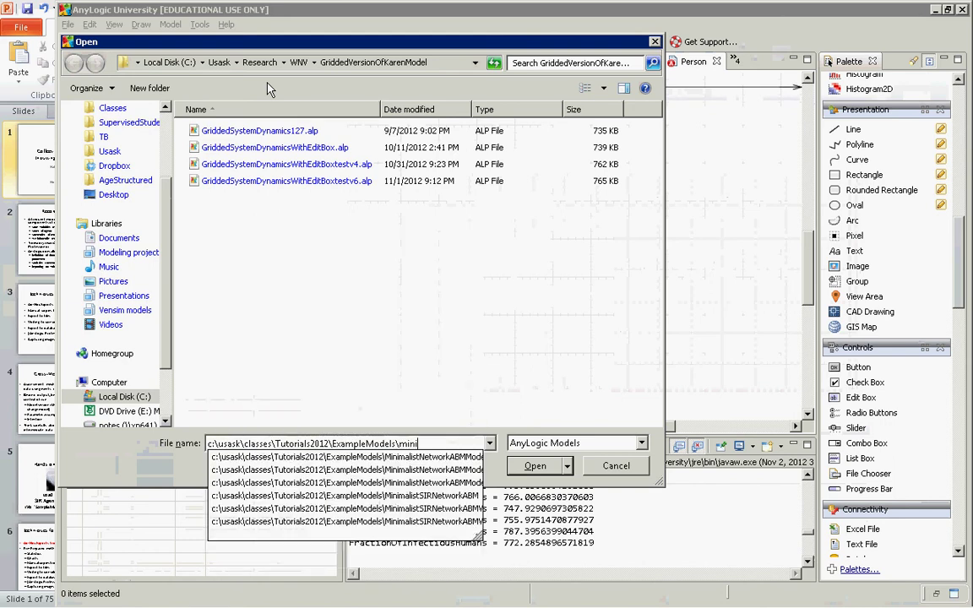
key(Down)
key(Return)
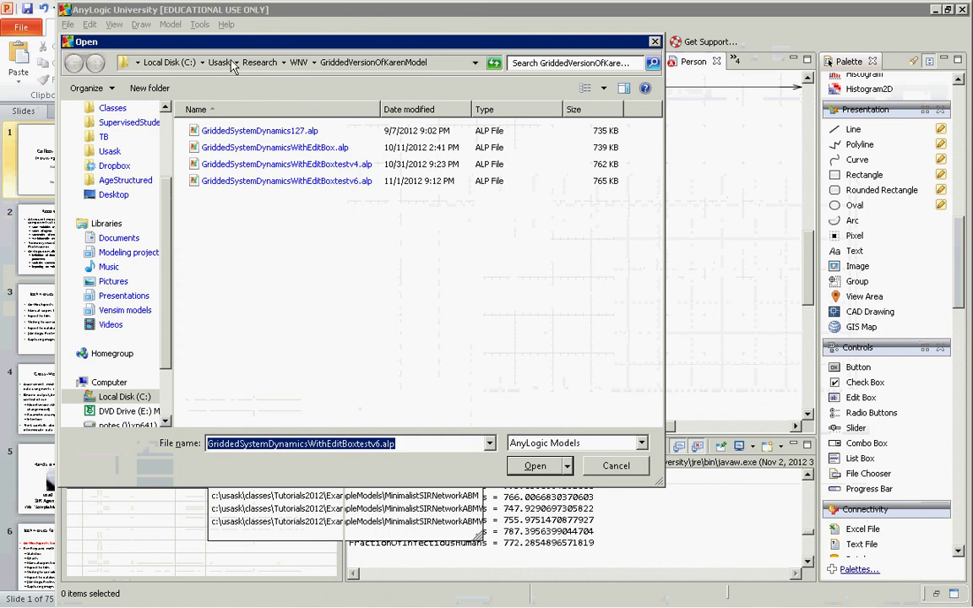
click(251, 135)
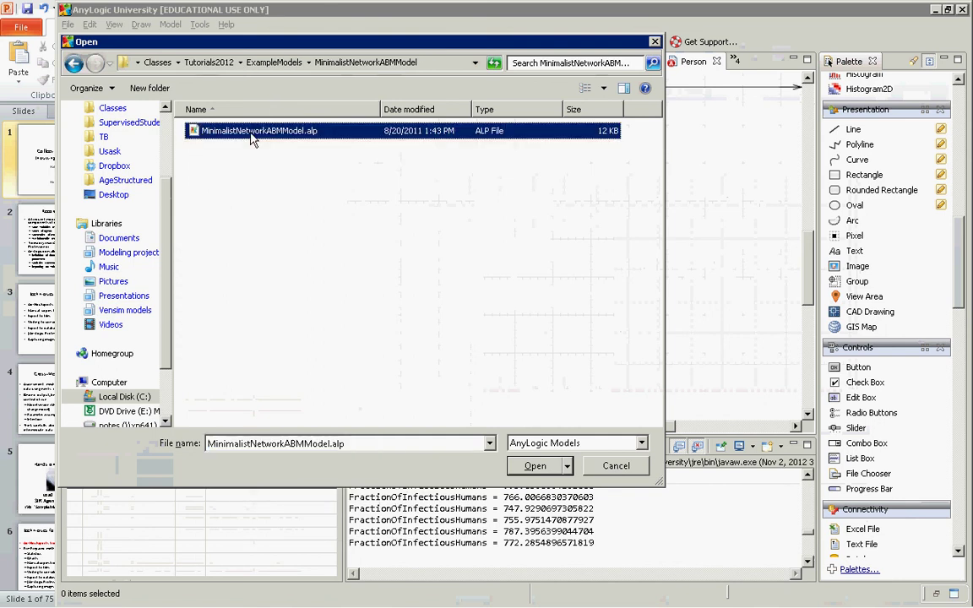
double_click(251, 135)
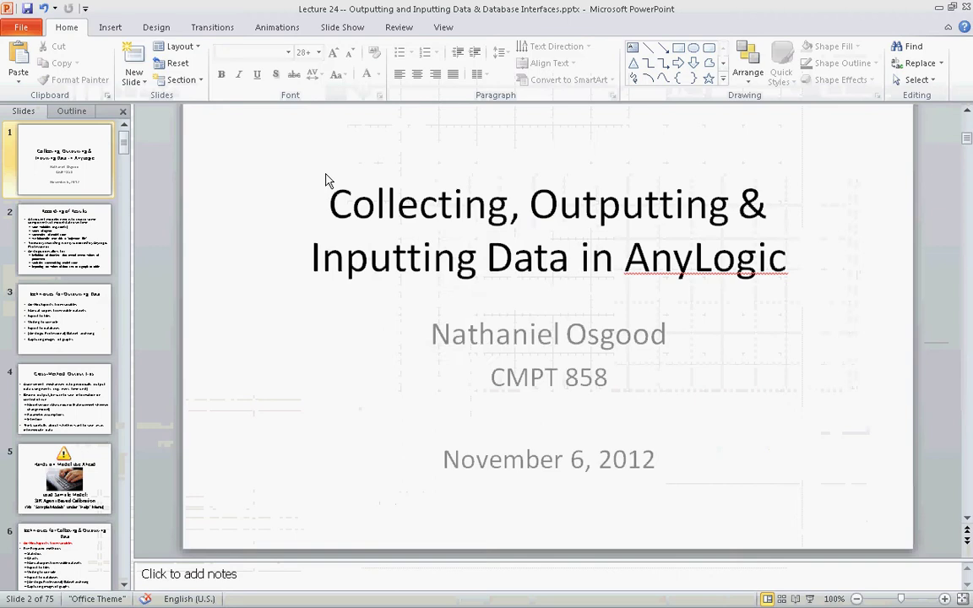
View the slide on naming the population cities, then return to AnyLogic's close warning.
key(alt+Tab)
key(alt+Tab)
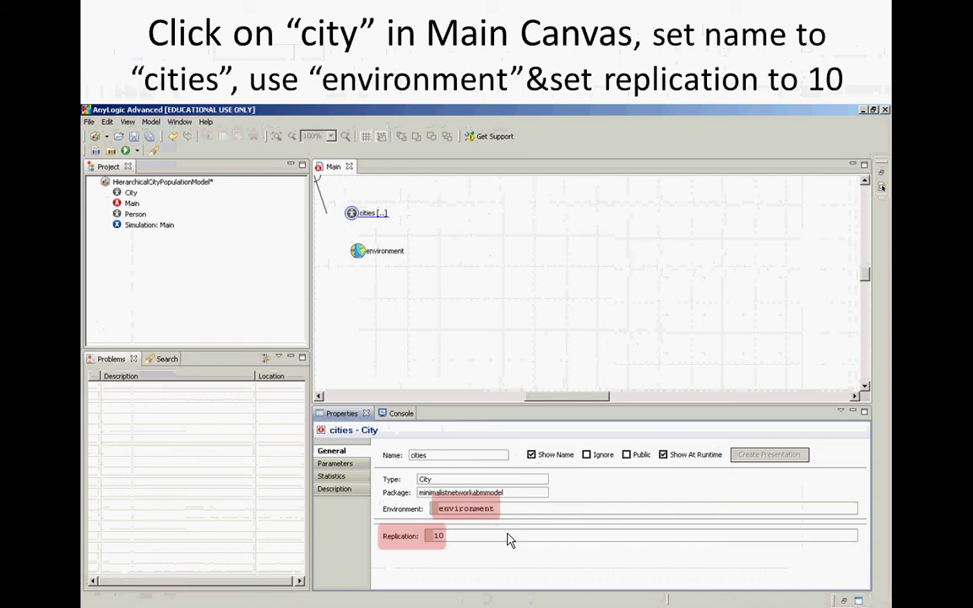
key(alt+Tab)
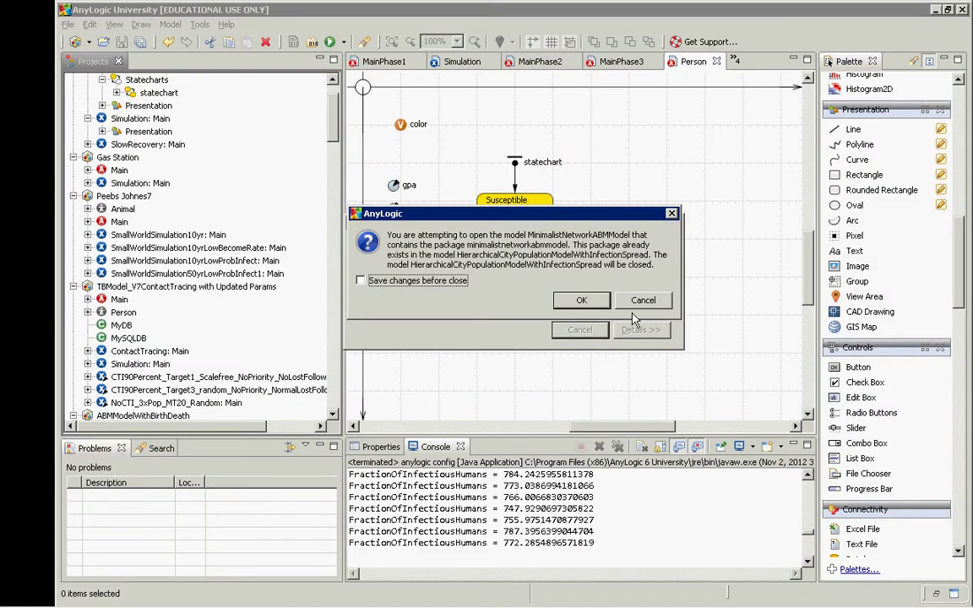
Confirm closing HierarchicalCityPopulationModelWithInfectionSpread so the minimalist model opens.
click(581, 303)
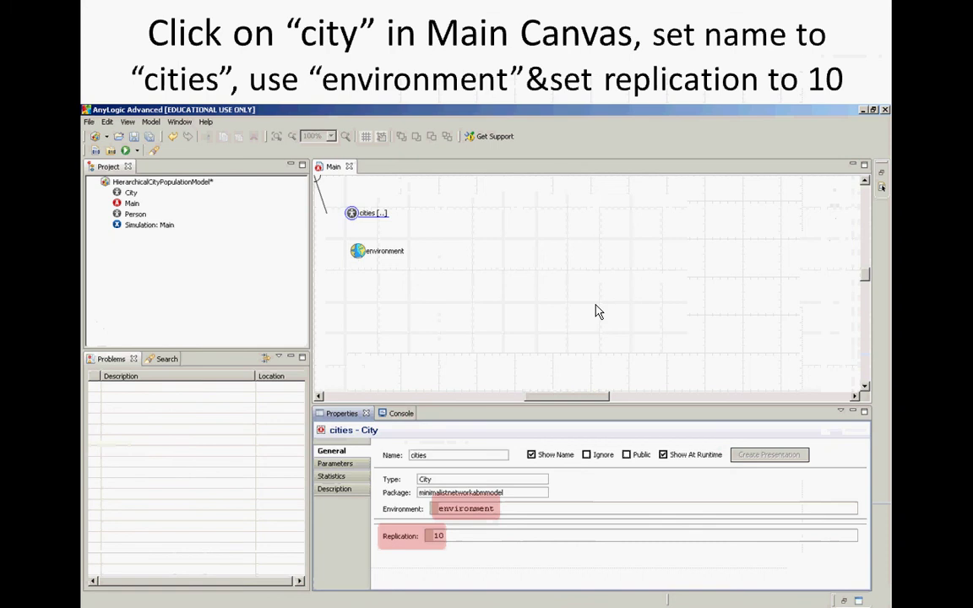
Show the slide on Distance based environment with connection range 250, then return to AnyLogic.
key(alt+Tab)
key(alt+Tab)
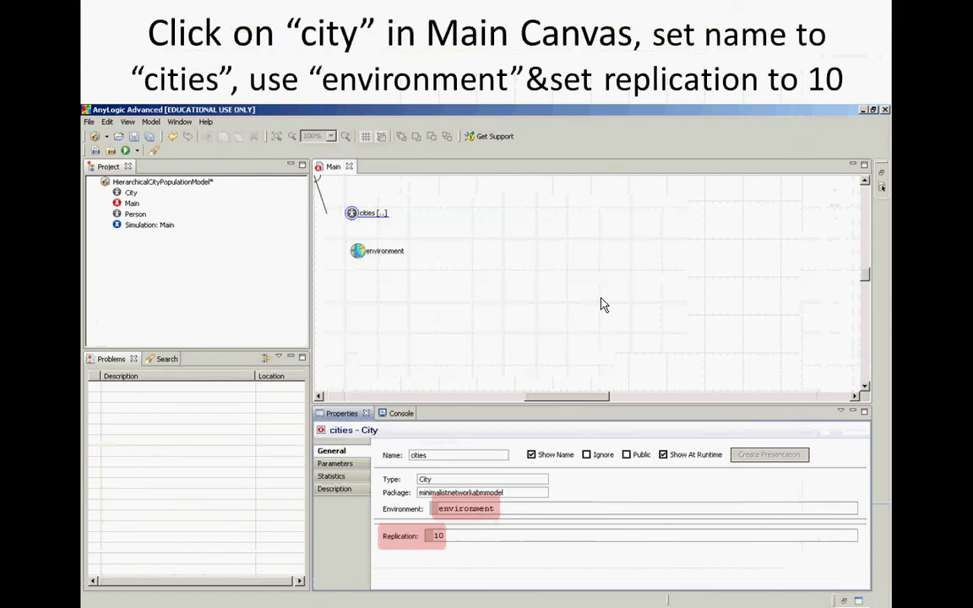
click(604, 304)
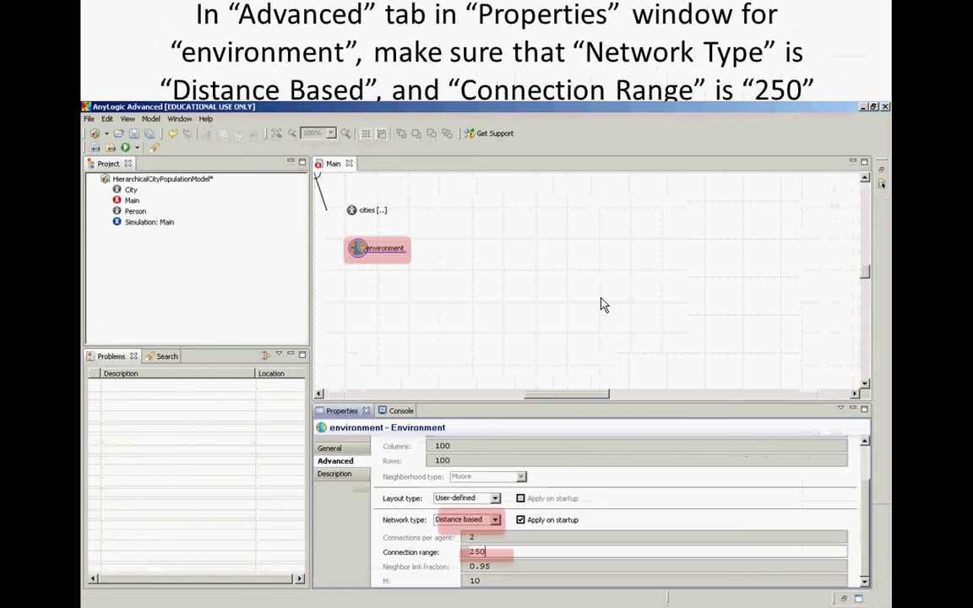
key(alt+Tab)
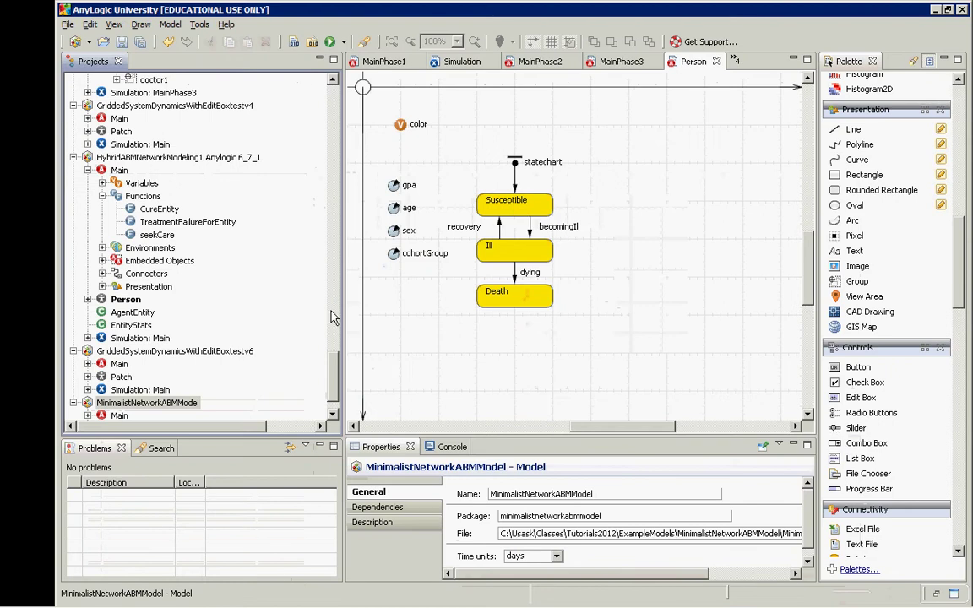
Open MinimalistNetworkABMModel's Main diagram with its population and environment objects.
scroll(338, 372, down, 1)
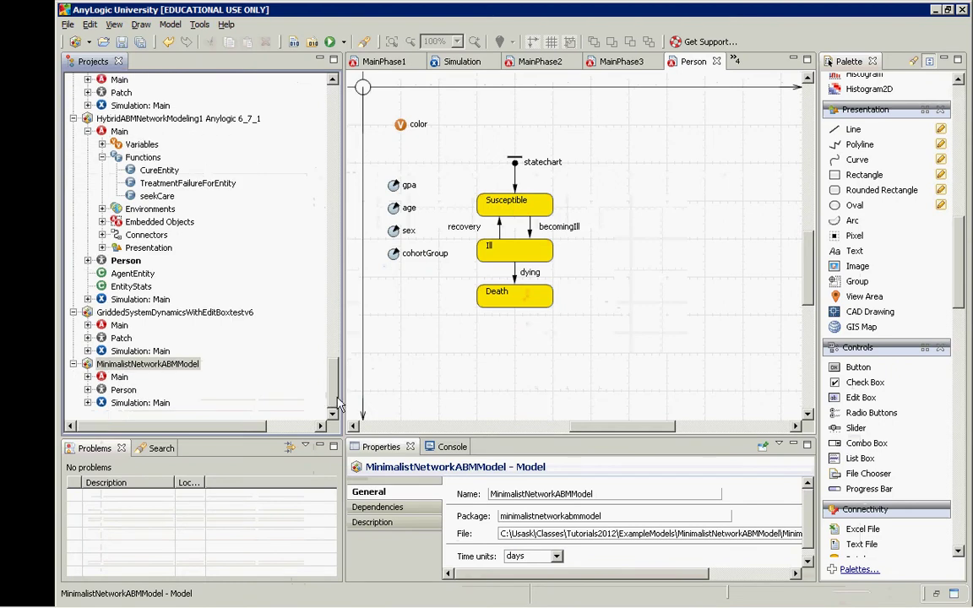
click(133, 369)
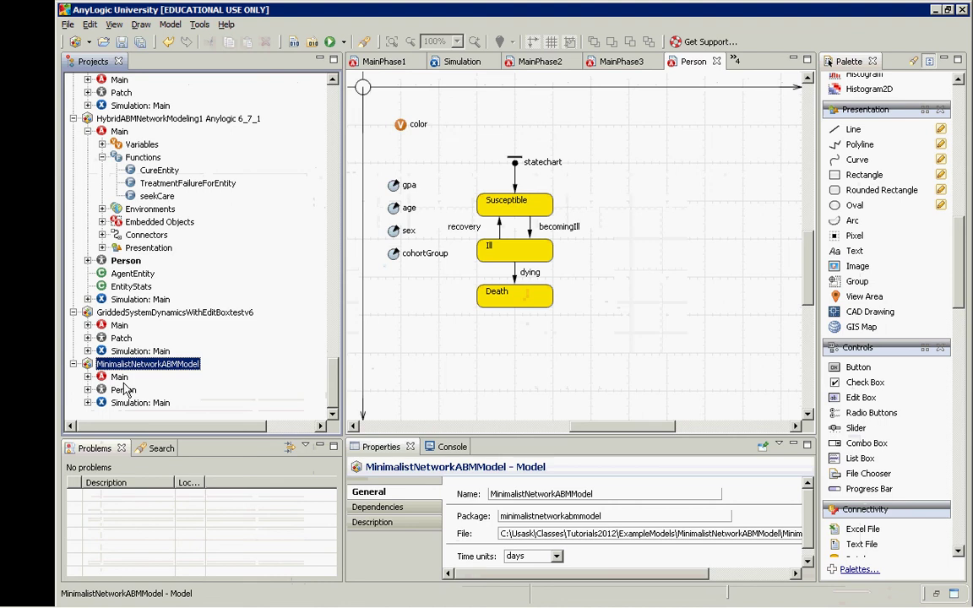
double_click(119, 376)
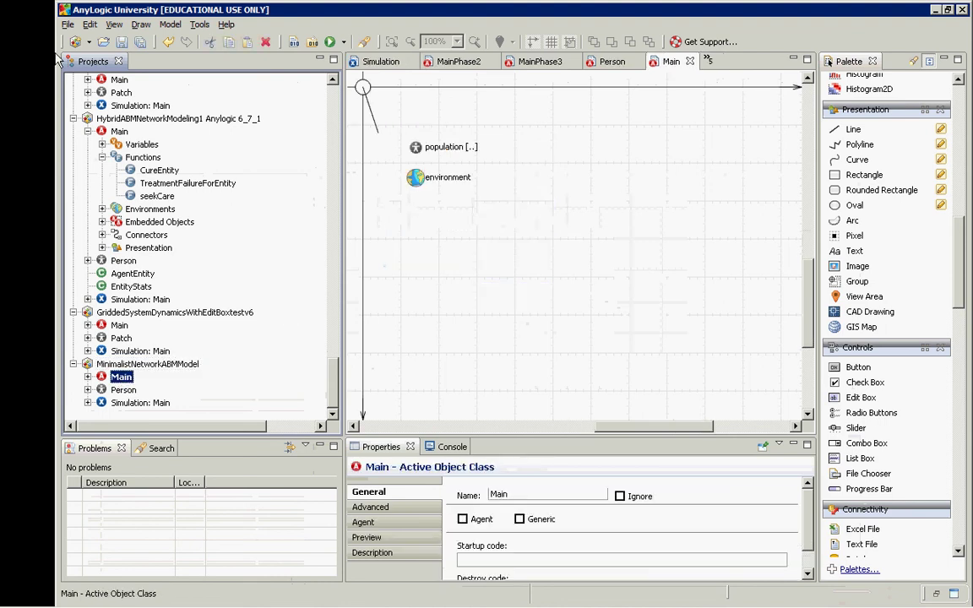
click(69, 25)
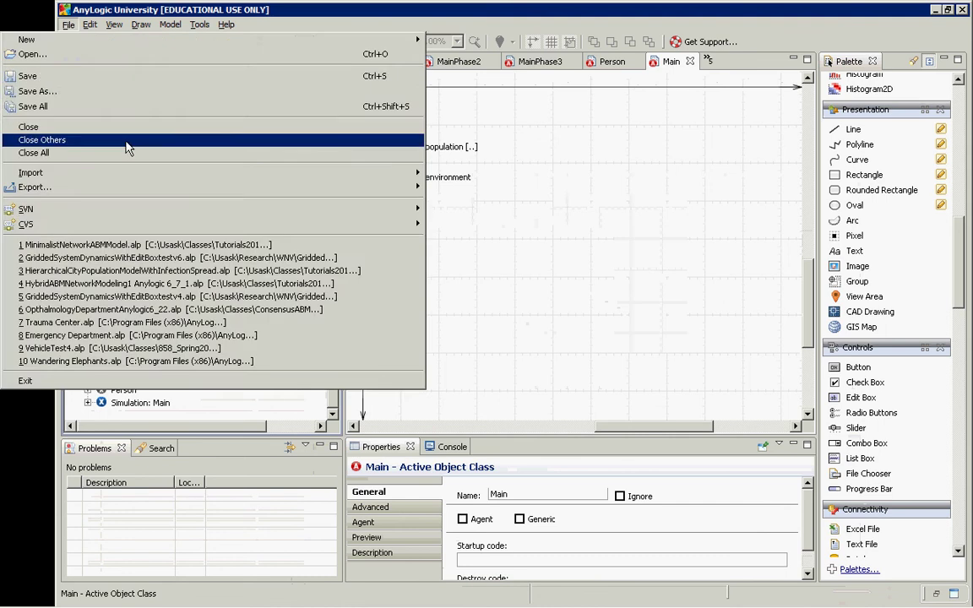
click(117, 101)
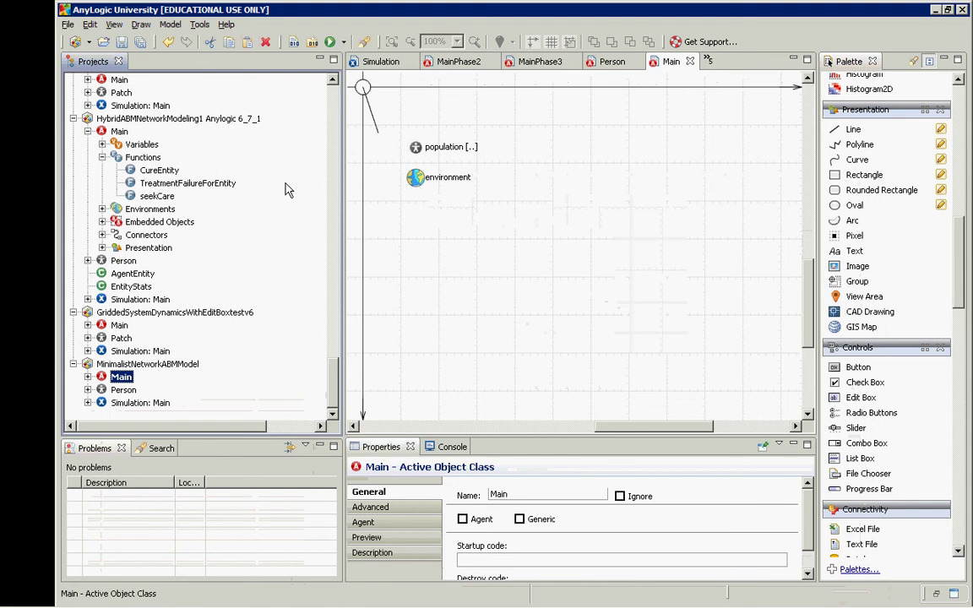
key(alt+Tab)
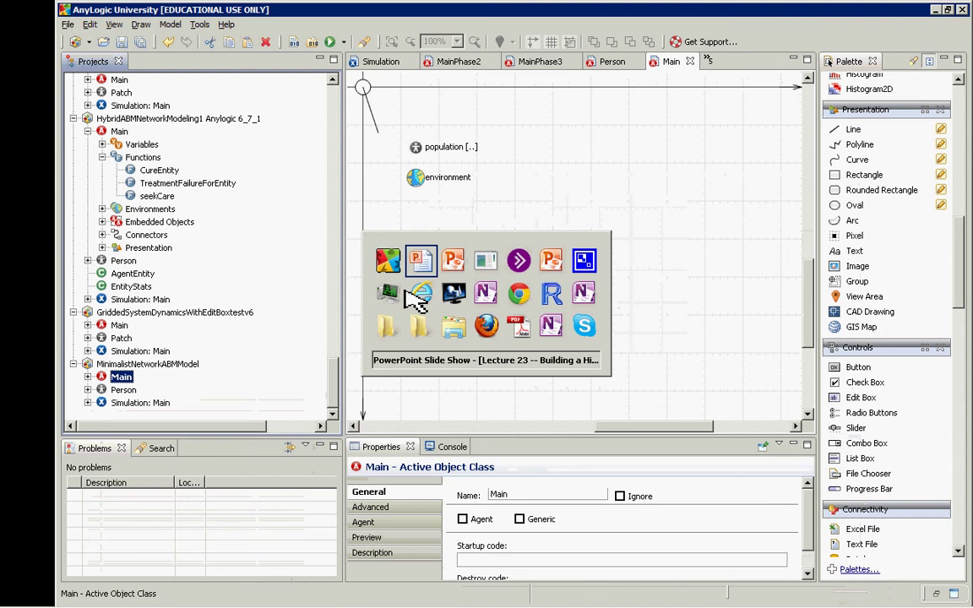
Bring the lecture slide show forward and advance one slide.
key(alt+shift+Tab)
key(alt+Tab)
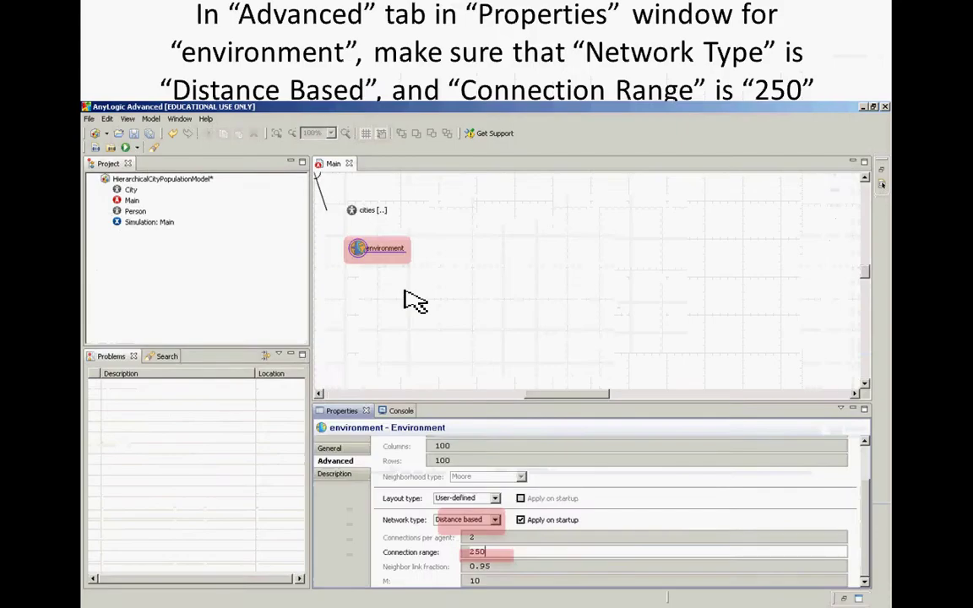
key(Right)
key(Right)
key(Right)
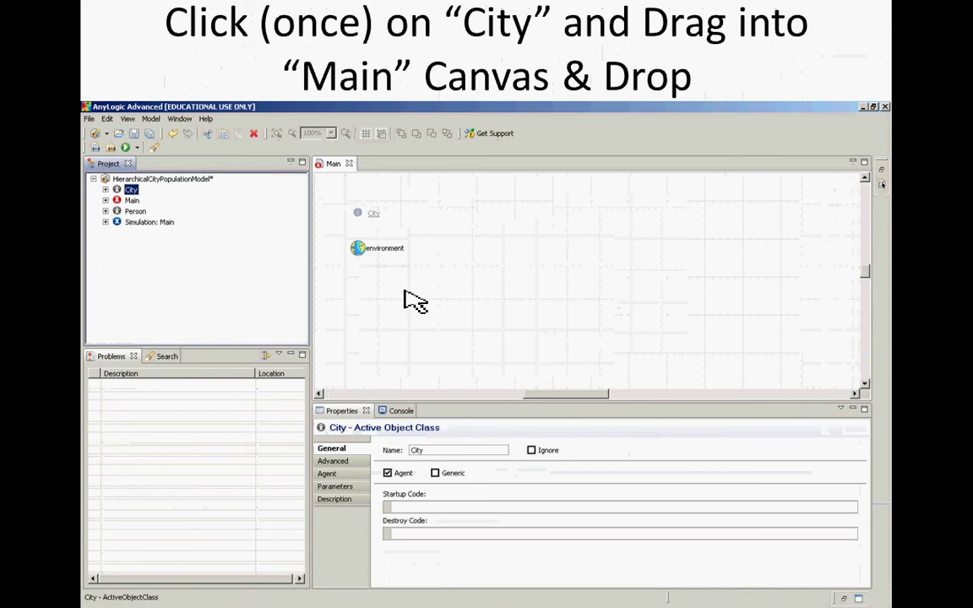
Step to the slide on naming the population cities with replication 10, then return to AnyLogic.
key(Right)
key(Right)
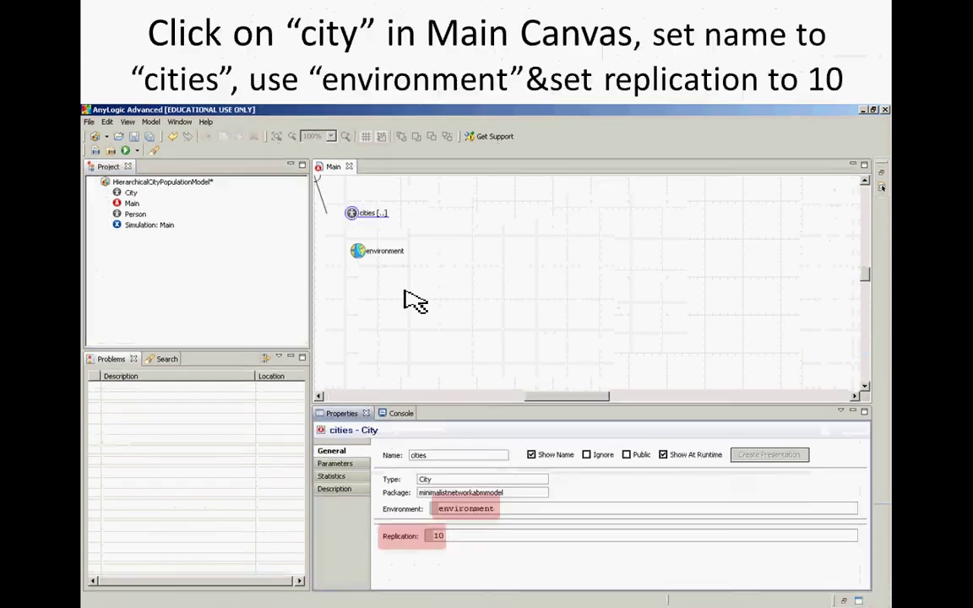
key(Left)
key(Right)
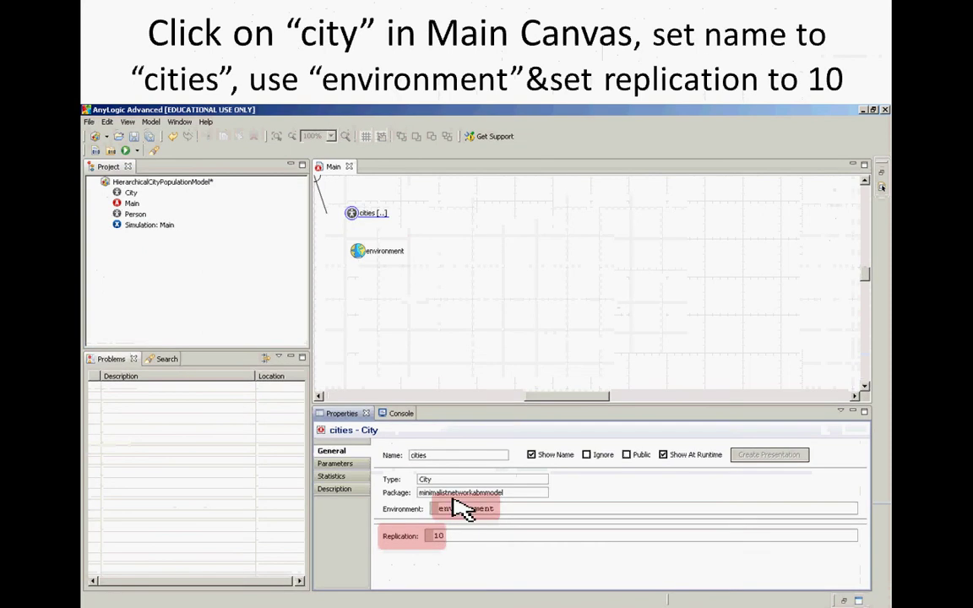
key(alt+Tab)
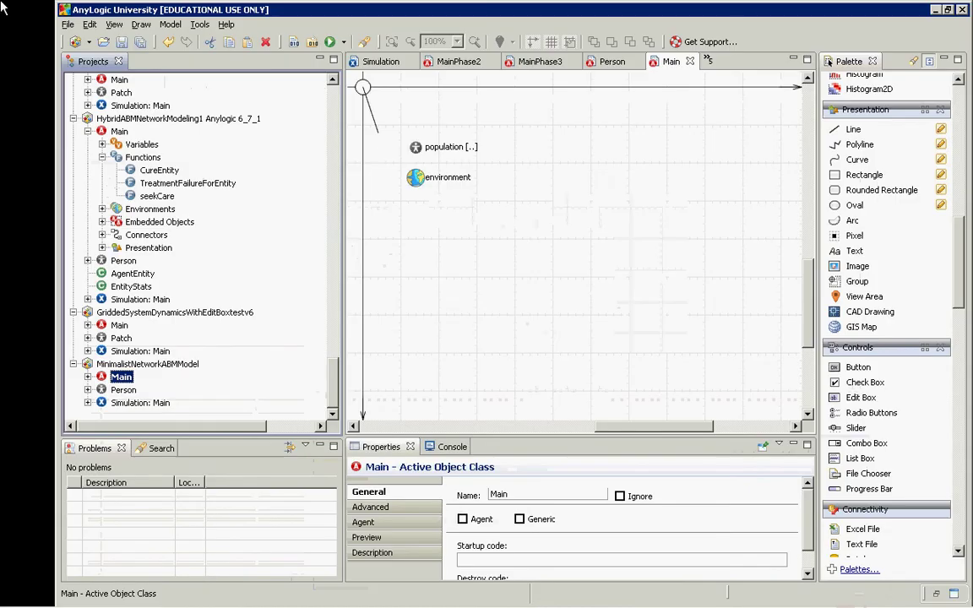
Save the model as HierarchicalCityPopulationModel, then select its Person class in the Projects tree.
click(66, 25)
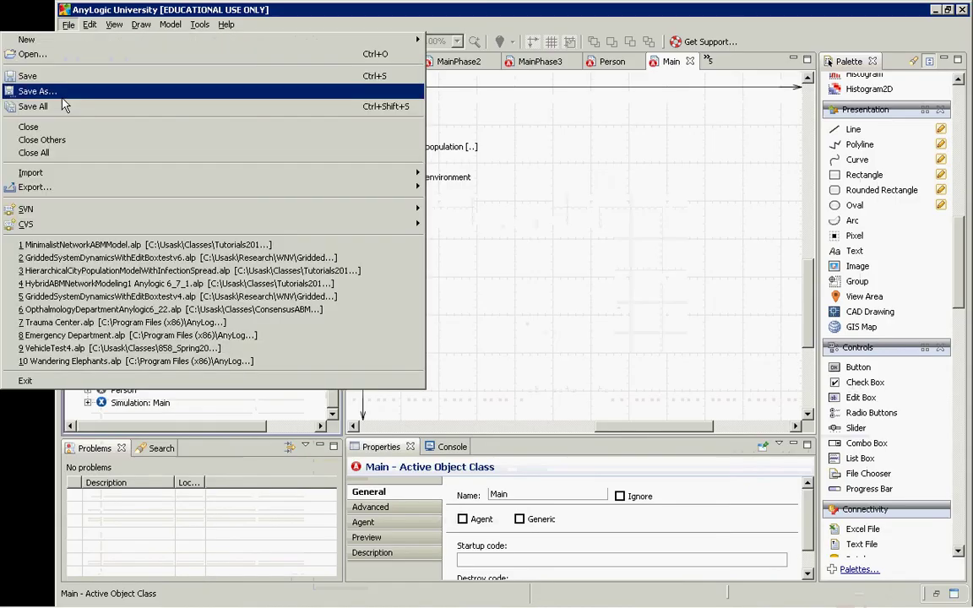
click(239, 173)
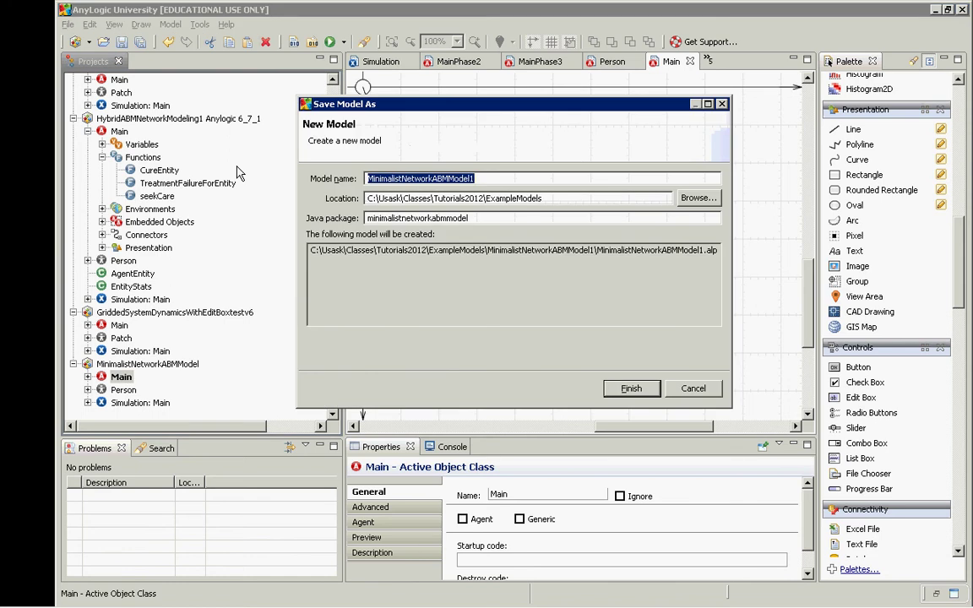
text(Hierr)
key(BackSpace)
key(BackSpace)
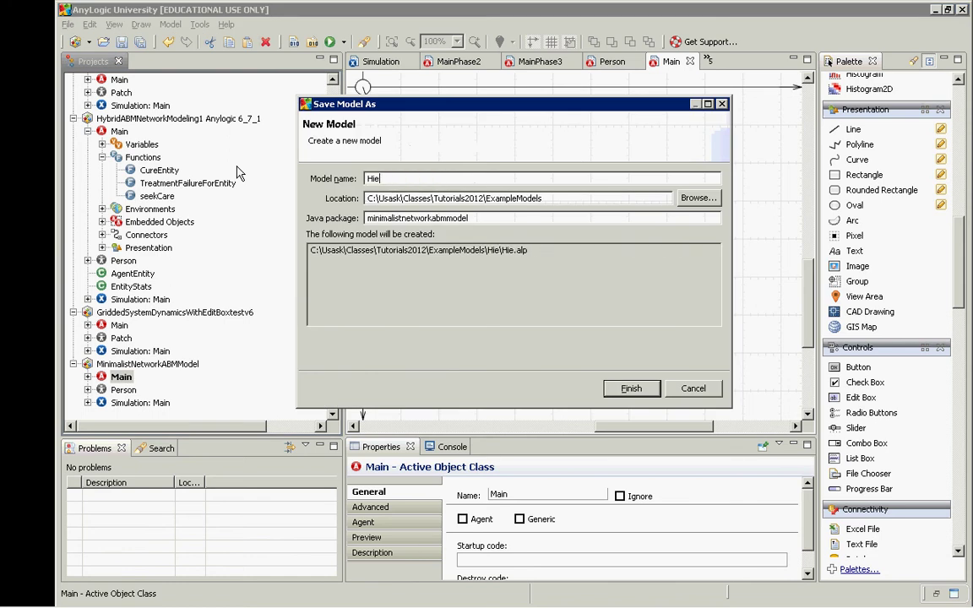
text(rarchicalCityPopulationM)
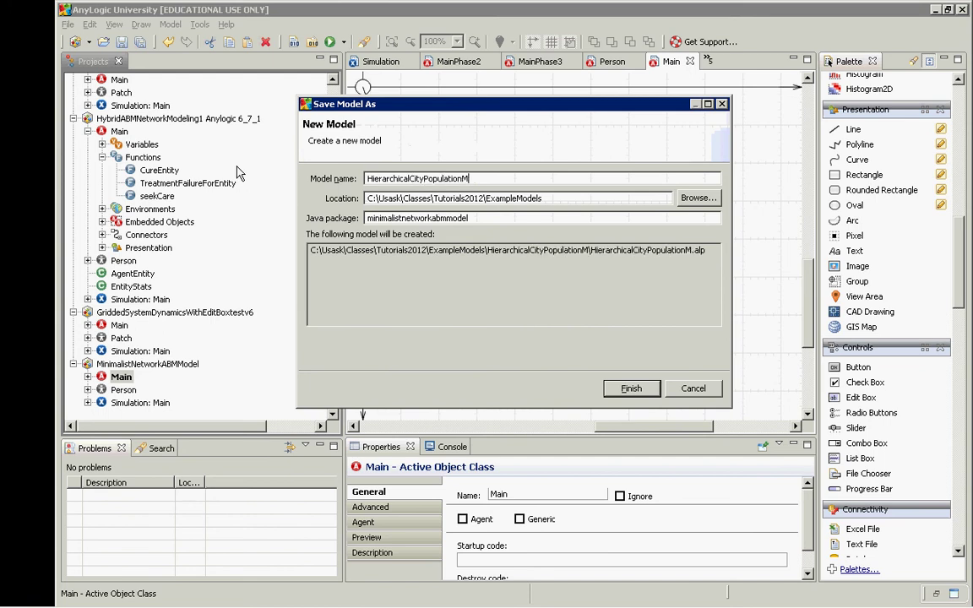
key(Return)
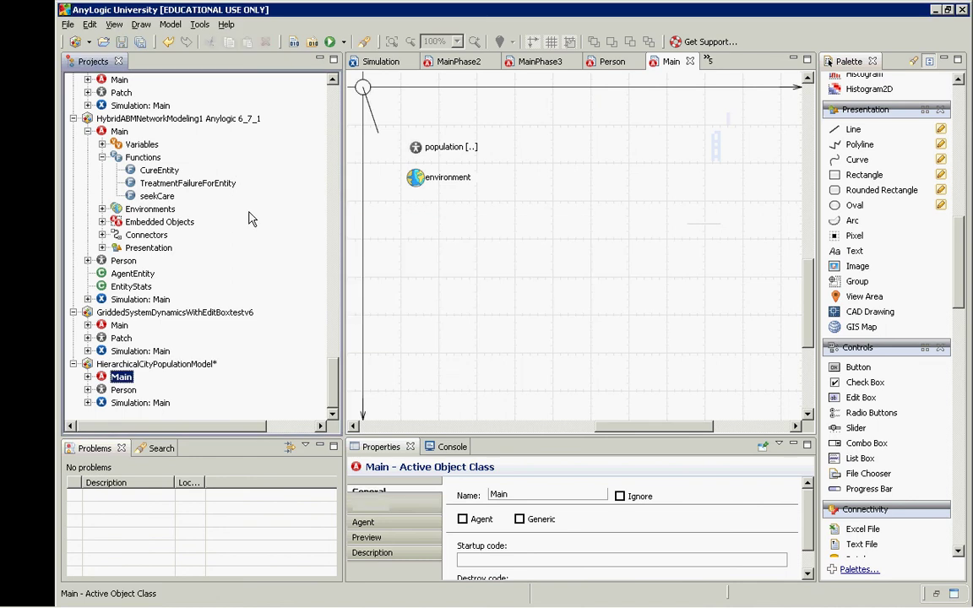
click(194, 364)
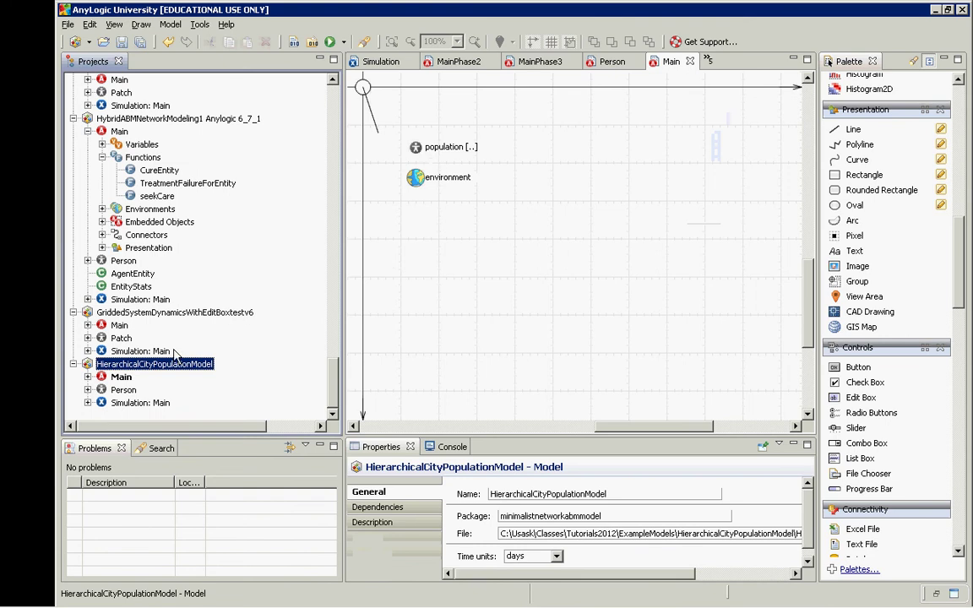
click(118, 391)
Copy the Person class into HierarchicalCityPopulationModel, creating Person1.
right_click(116, 393)
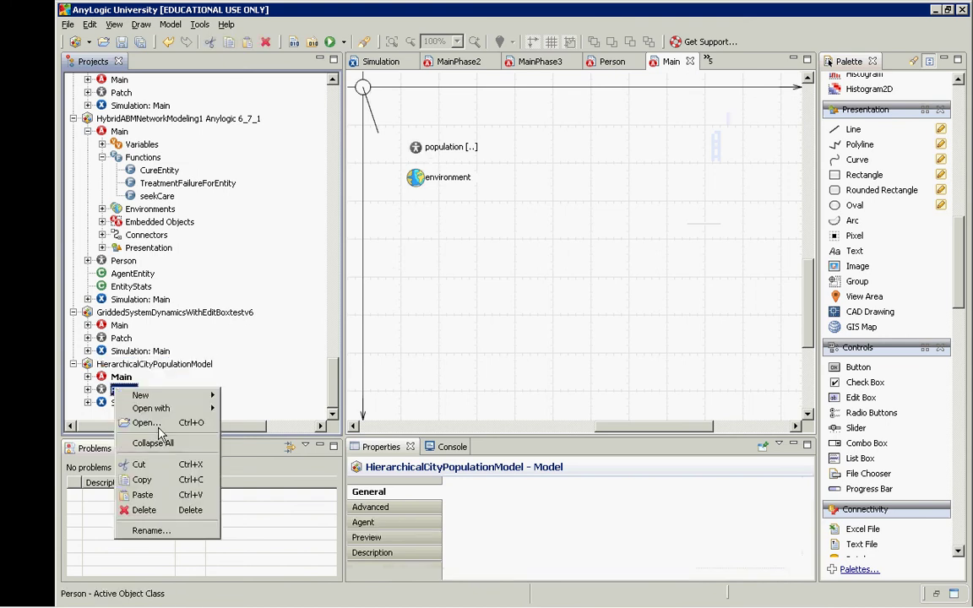
click(144, 480)
click(148, 366)
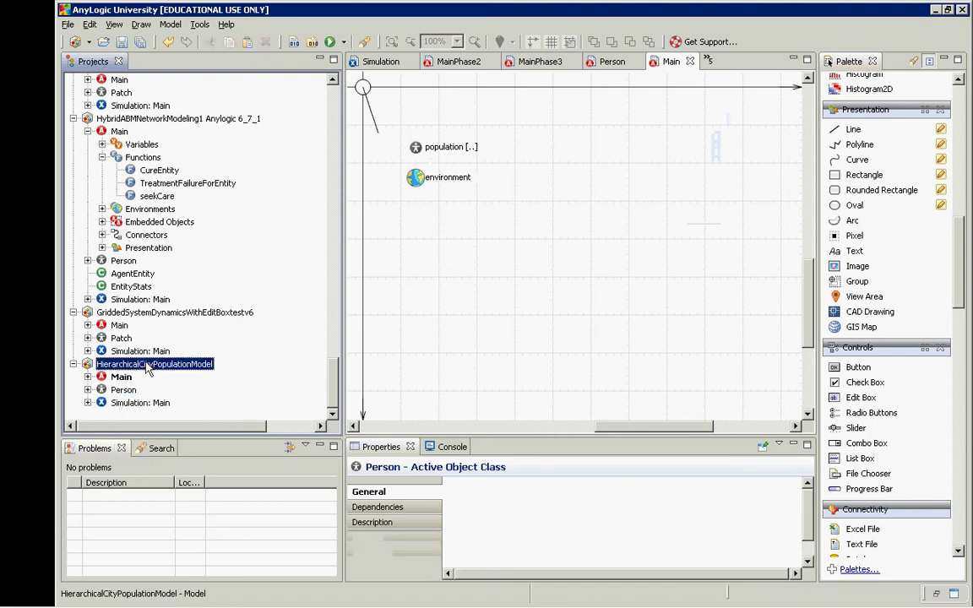
right_click(147, 365)
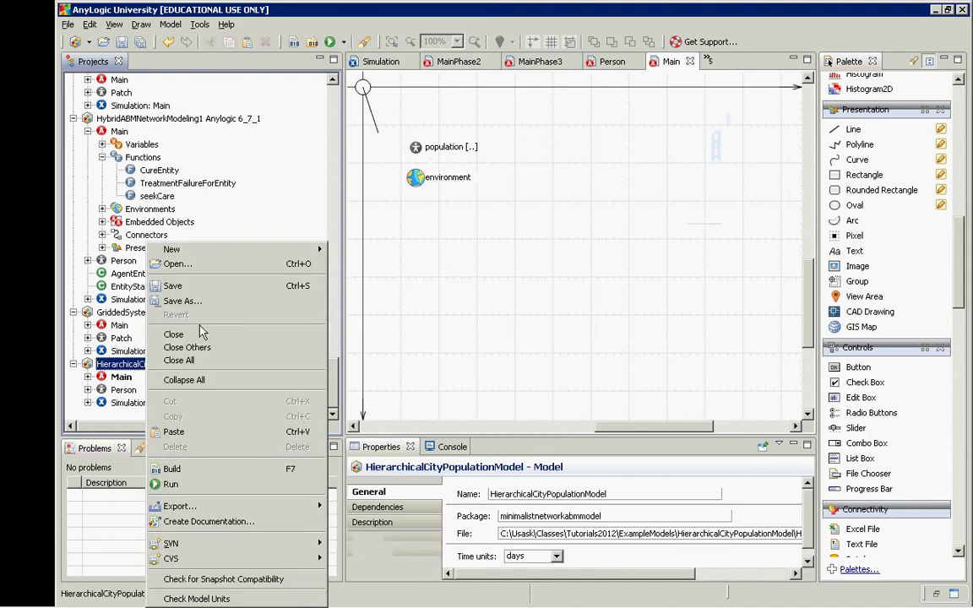
click(244, 433)
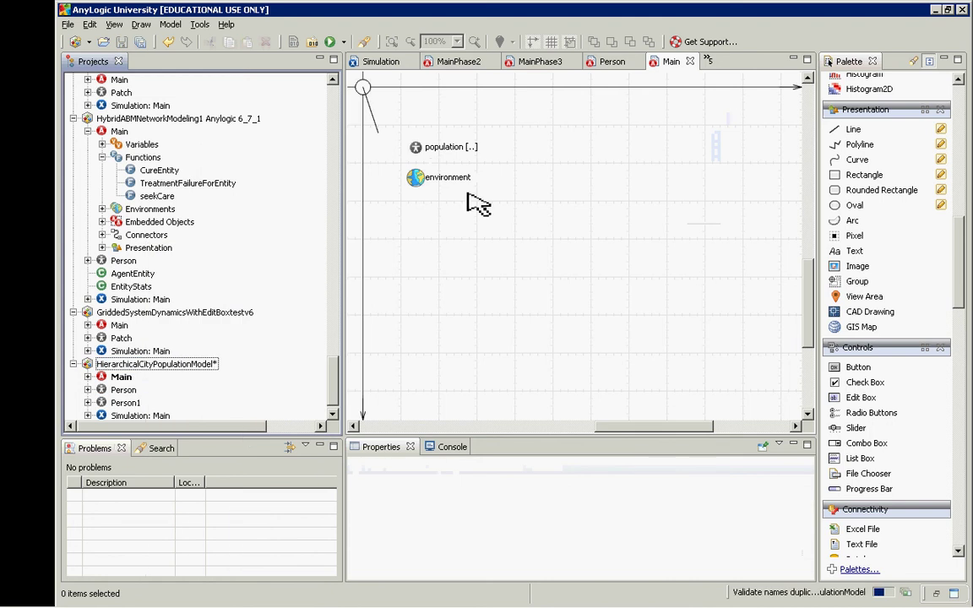
Delete the population object from Main, leaving only environment.
click(417, 159)
click(417, 157)
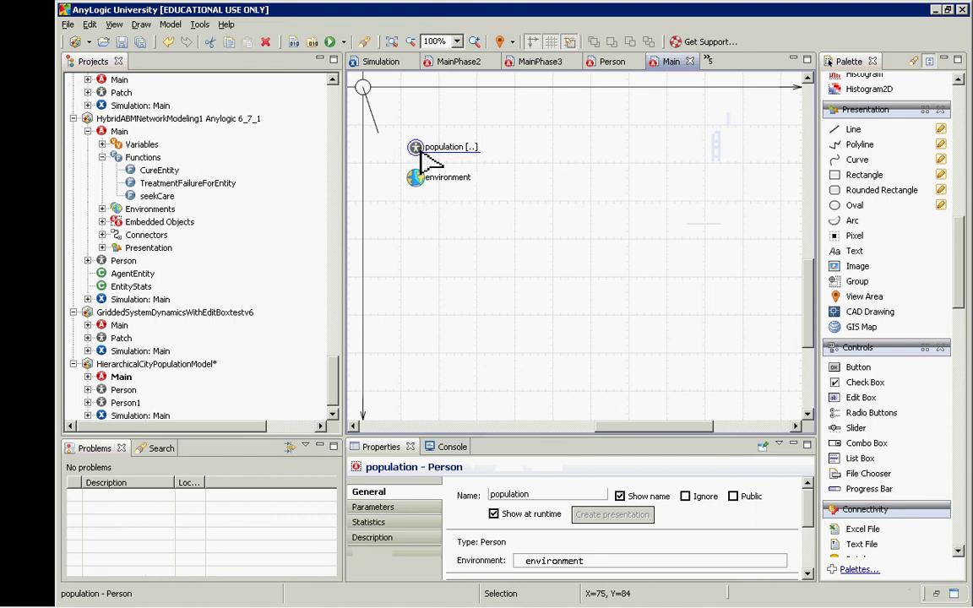
key(Delete)
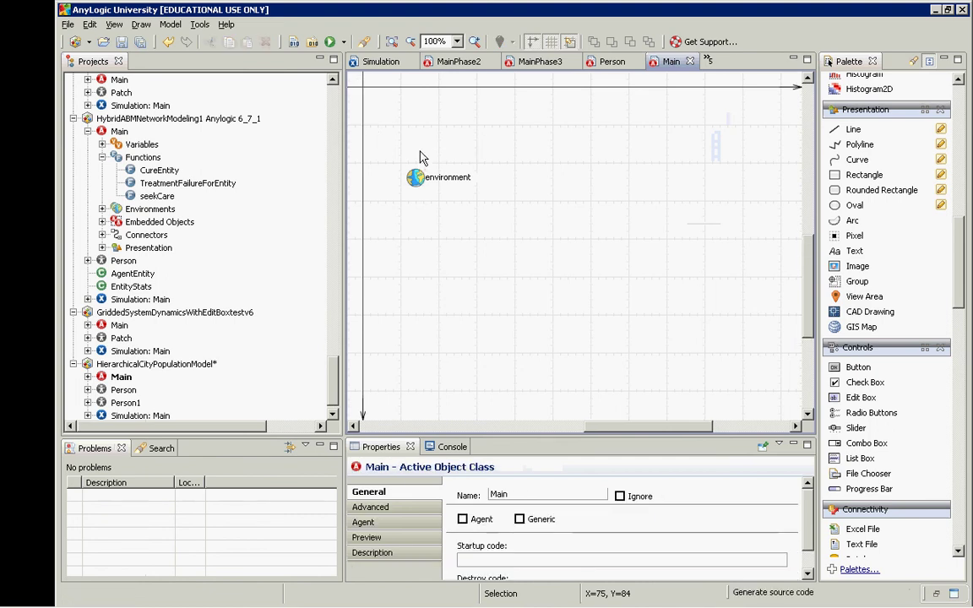
click(126, 403)
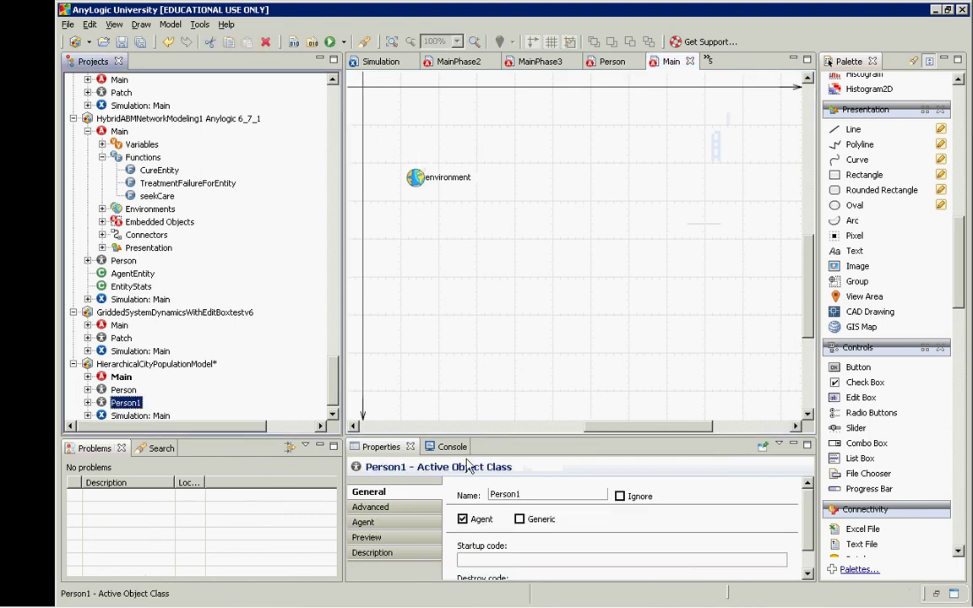
Rename the Person1 class to City.
double_click(518, 495)
key(BackSpace)
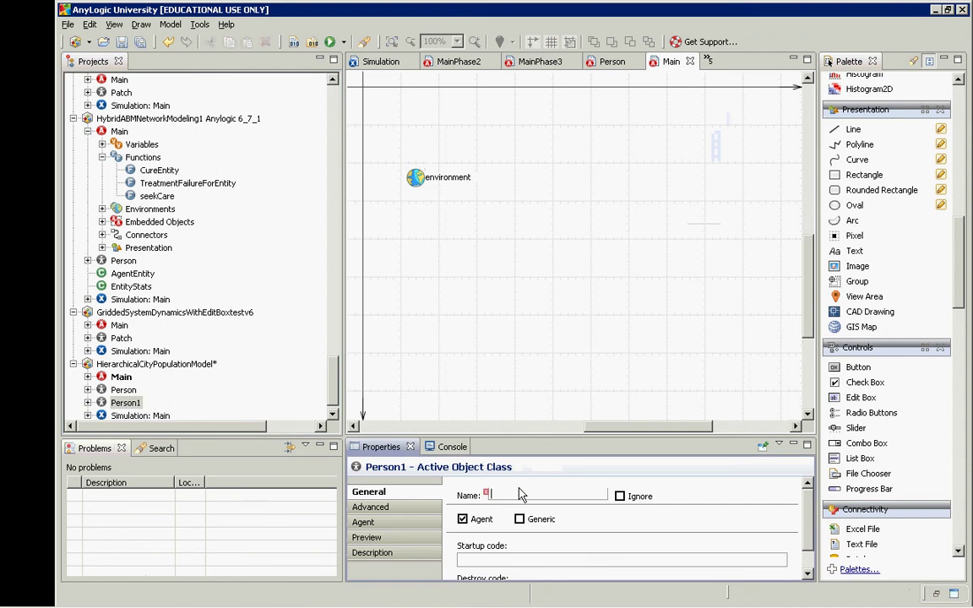
text(City)
key(Return)
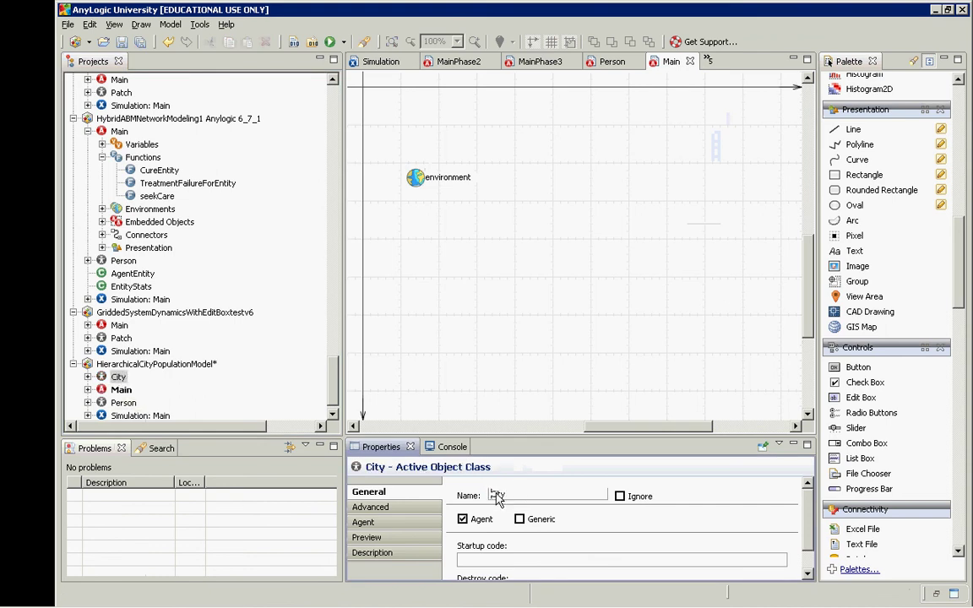
Add a replicated cities population of 10 City agents to Main, using environment.
drag(120, 379, 430, 262)
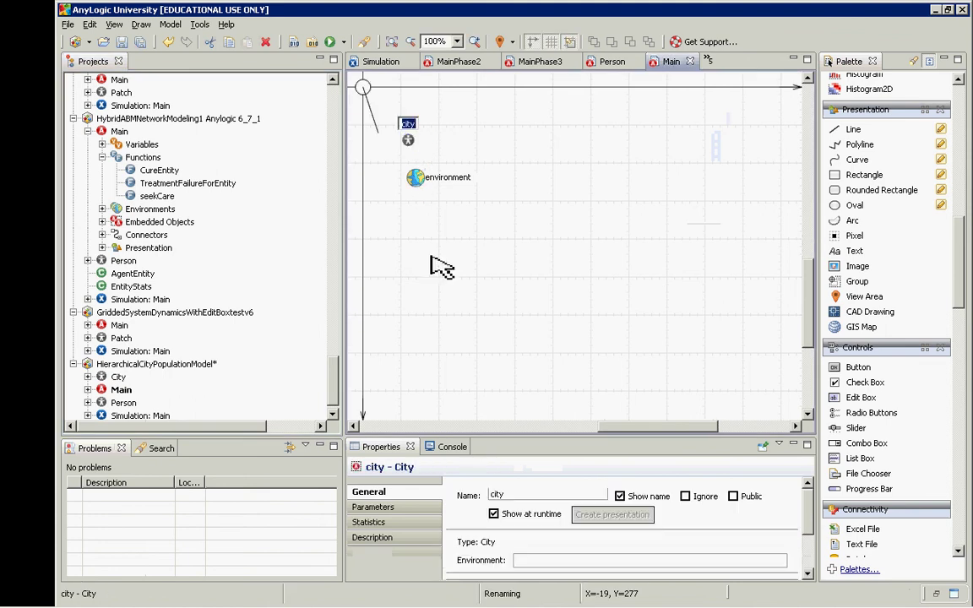
text(cities)
key(Return)
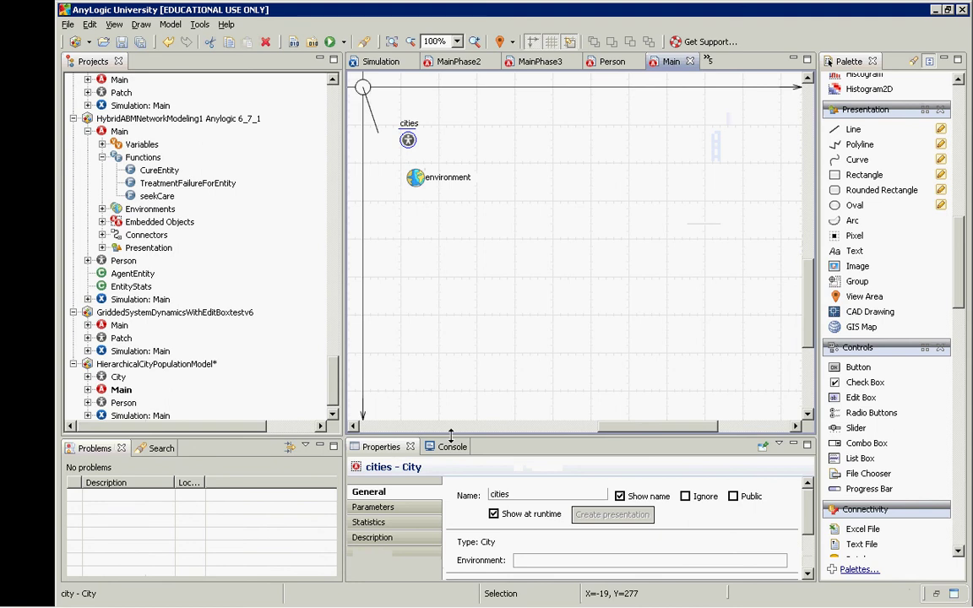
drag(451, 434, 431, 284)
click(522, 408)
text(en)
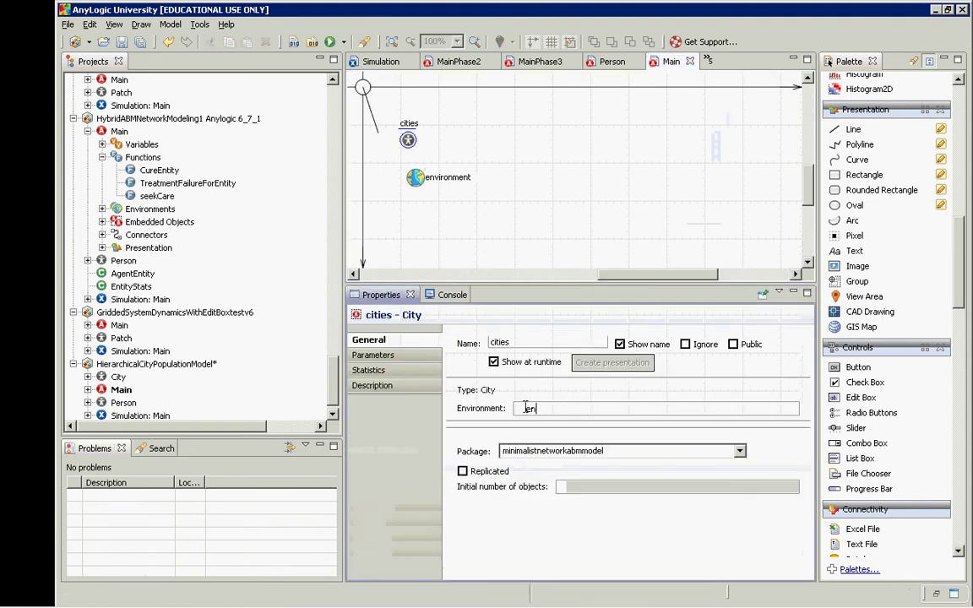
text(vironment)
click(463, 471)
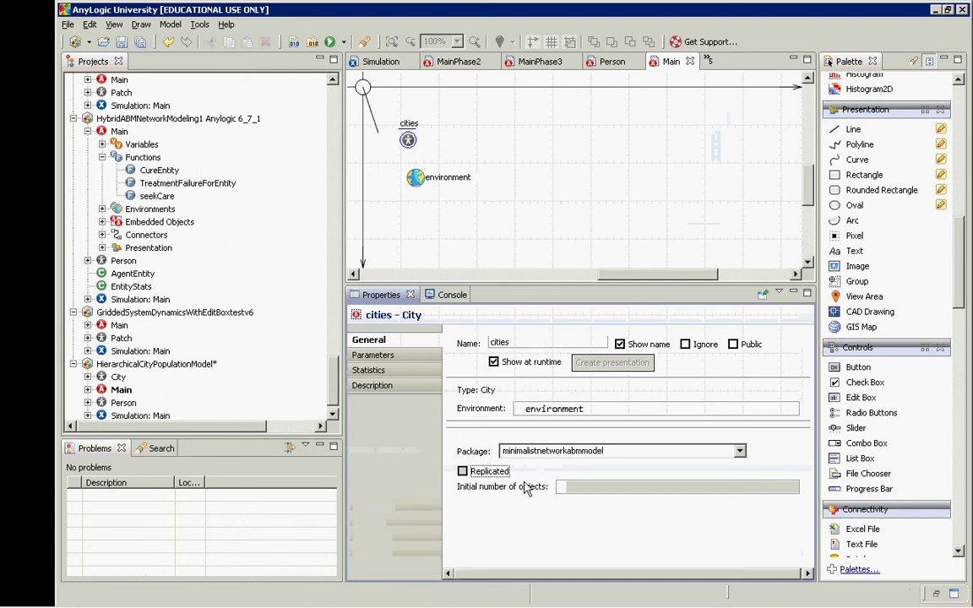
text(1)
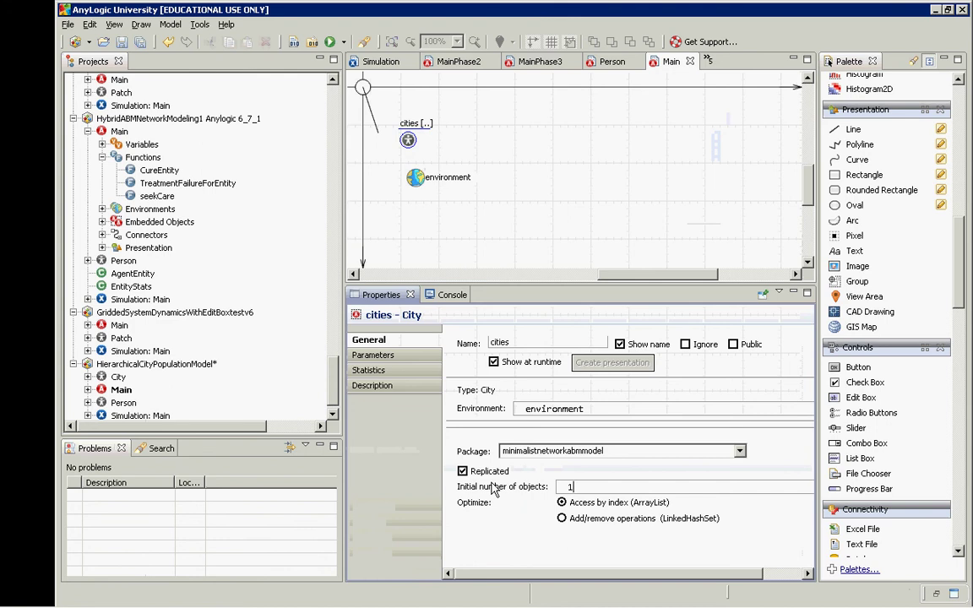
text(0)
key(alt+Tab)
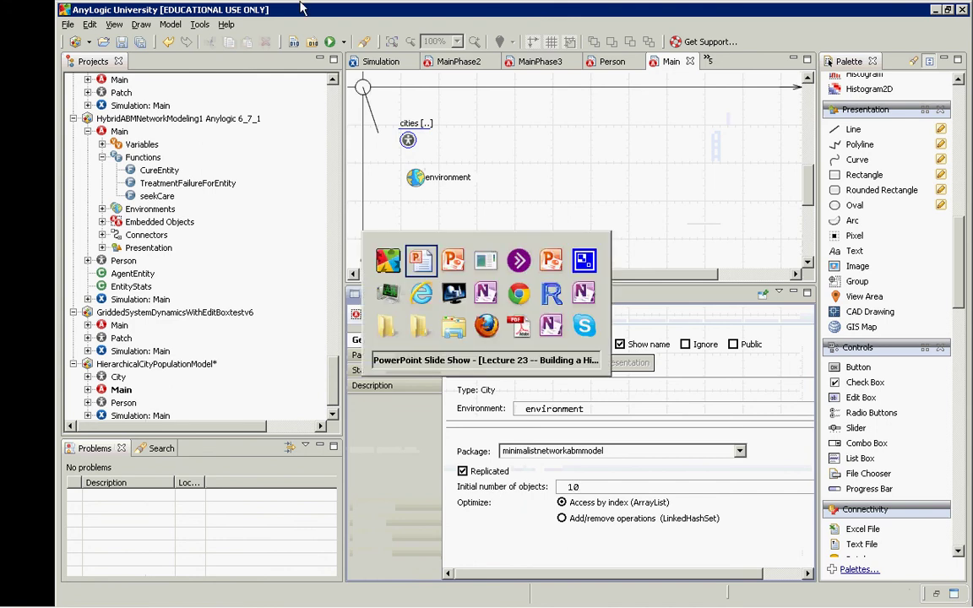
Replace slide 17's screenshot with the larger AnyLogic capture.
key(Escape)
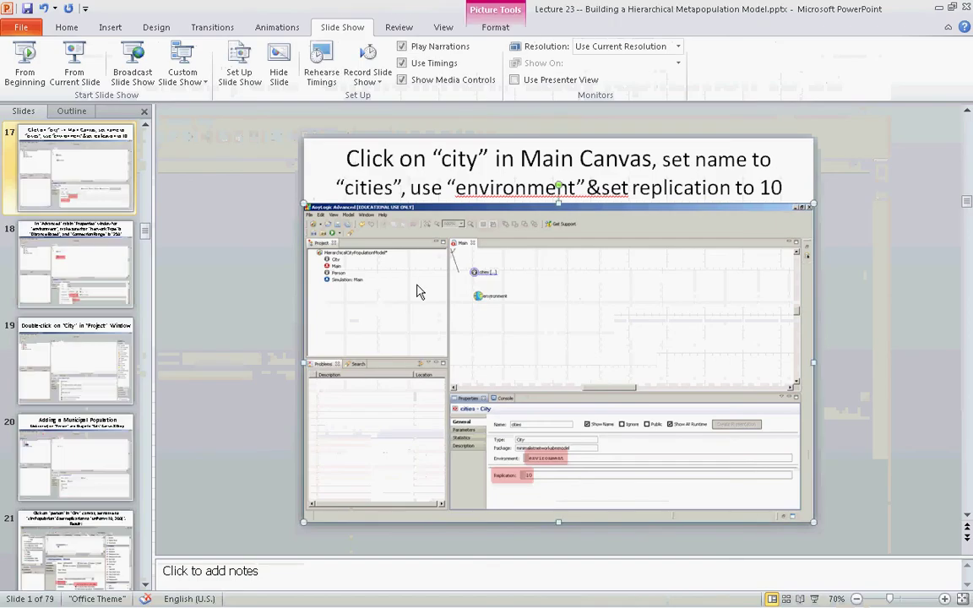
key(Delete)
key(ctrl+v)
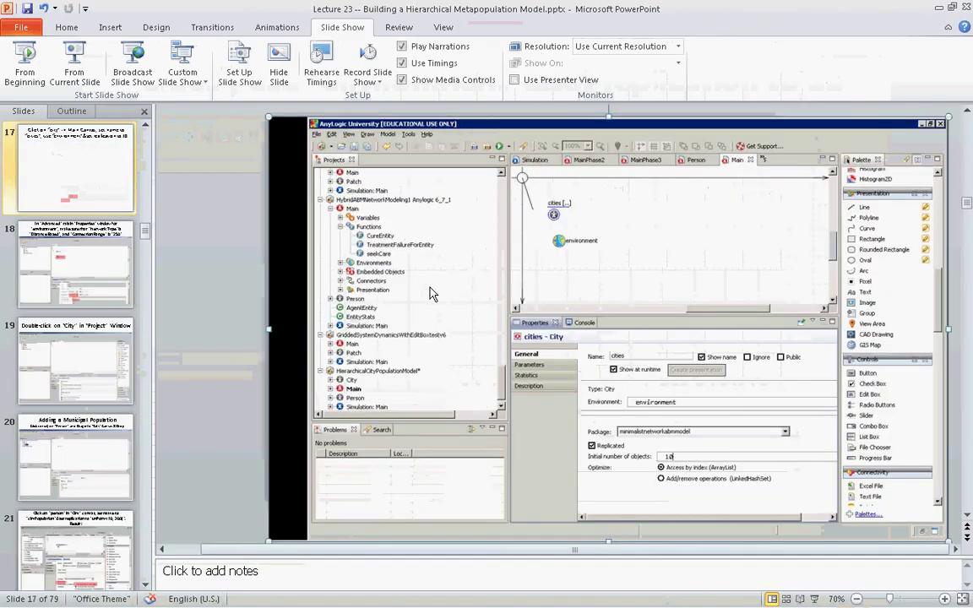
Read slide 18 on Distance Based environment with Connection Range 250, then return to AnyLogic.
key(alt+Tab)
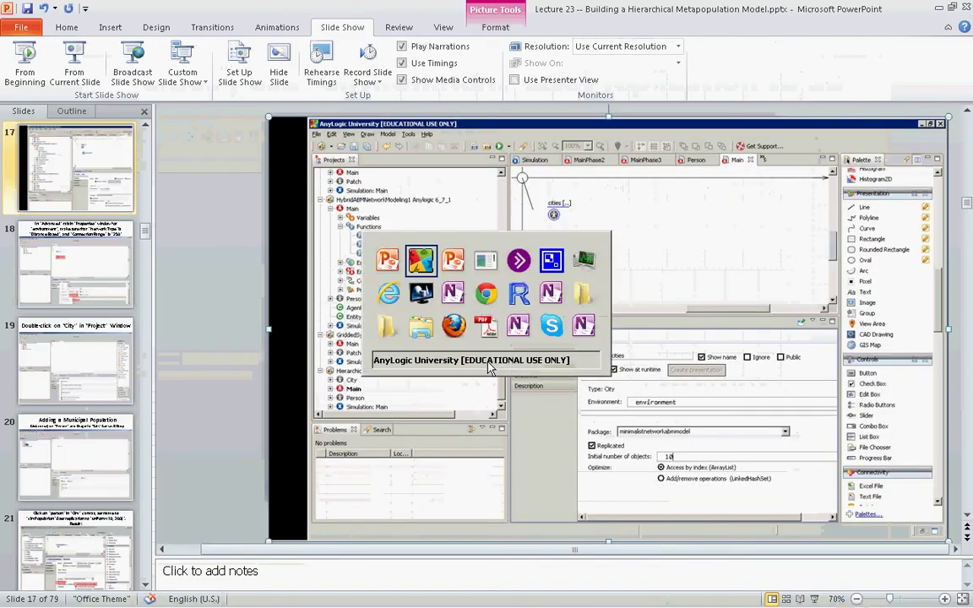
key(Escape)
key(Page_Down)
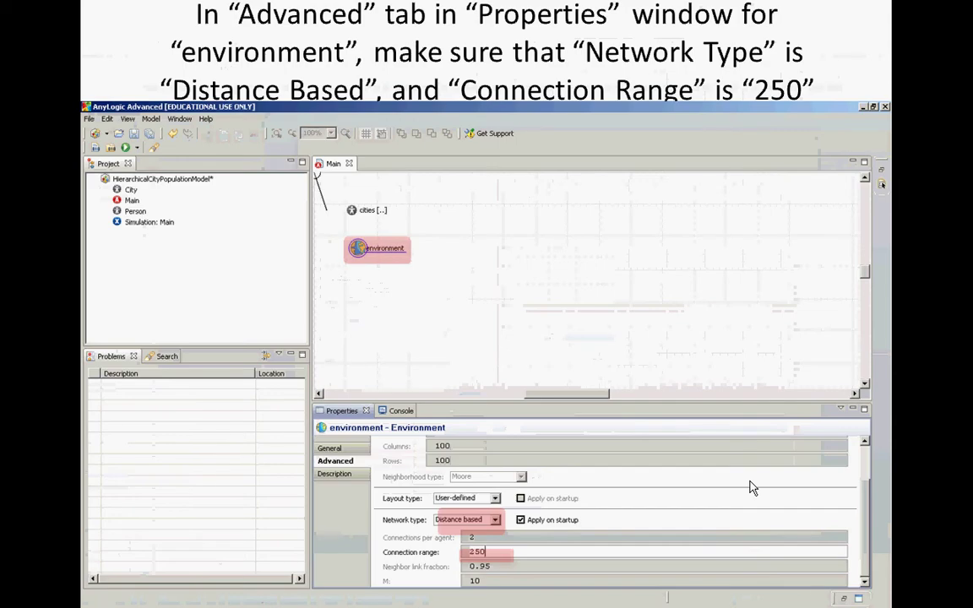
key(alt+Tab)
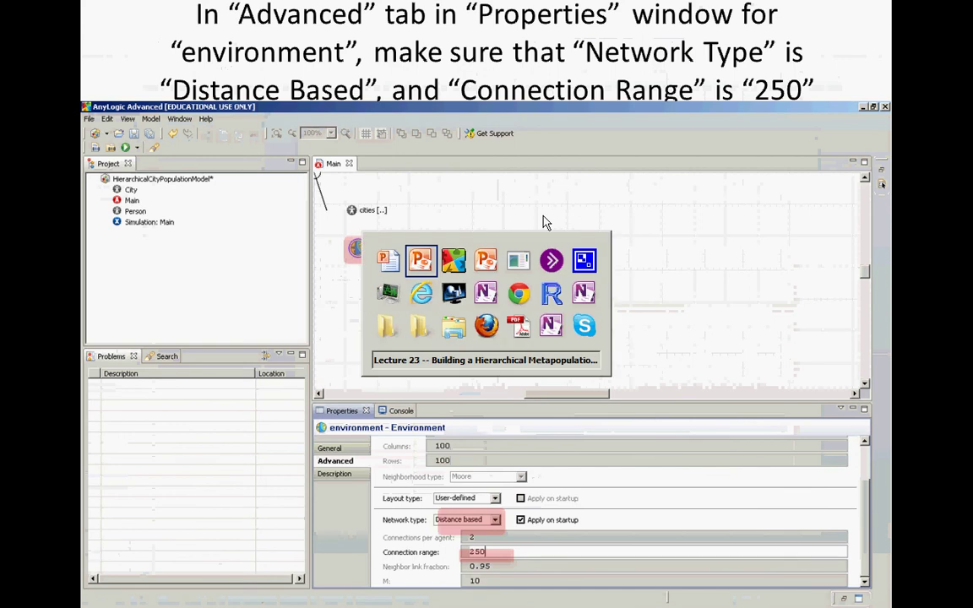
key(alt+Tab)
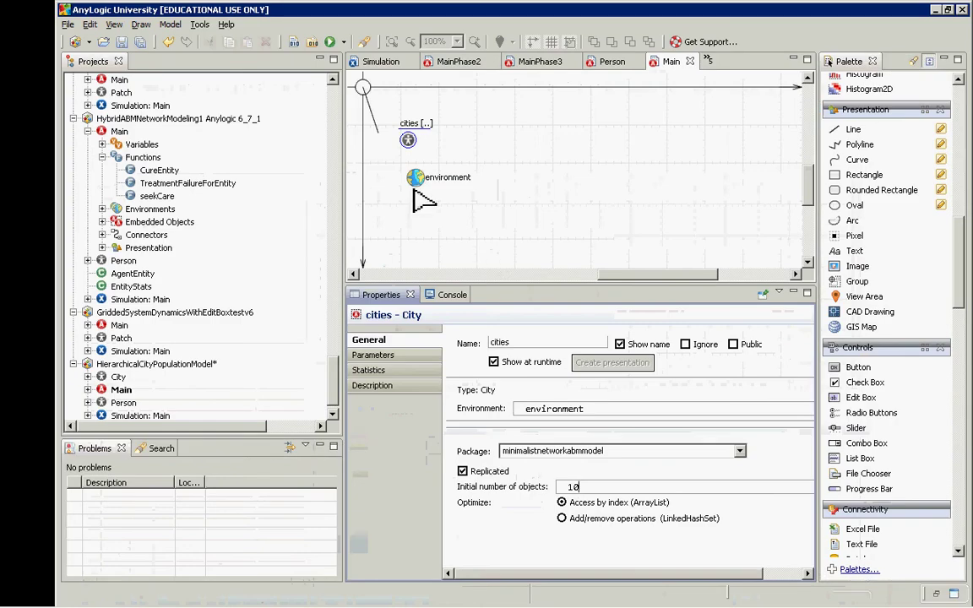
Change the Main environment's Advanced Connection range from 50 to 250.
click(421, 179)
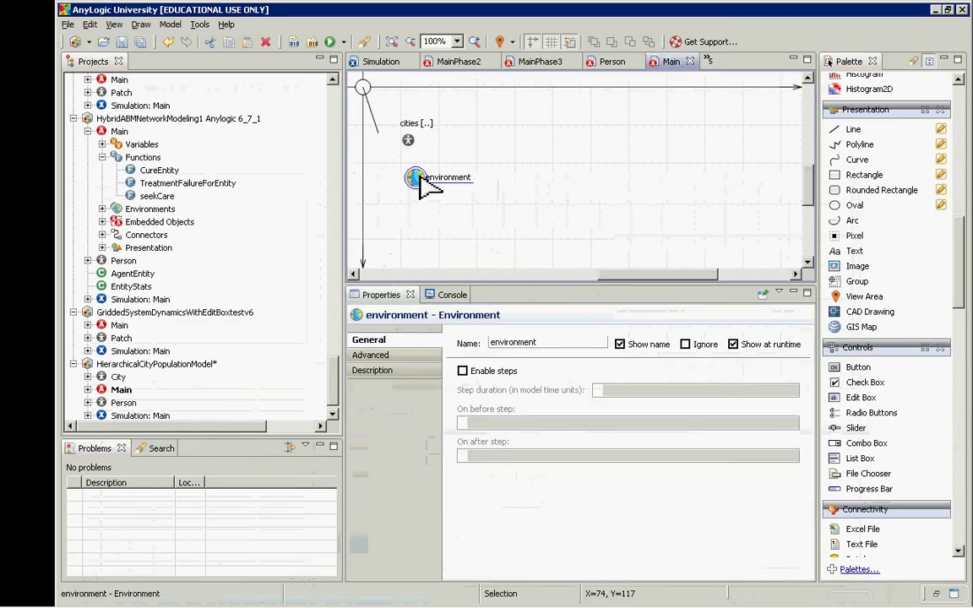
click(400, 346)
click(397, 358)
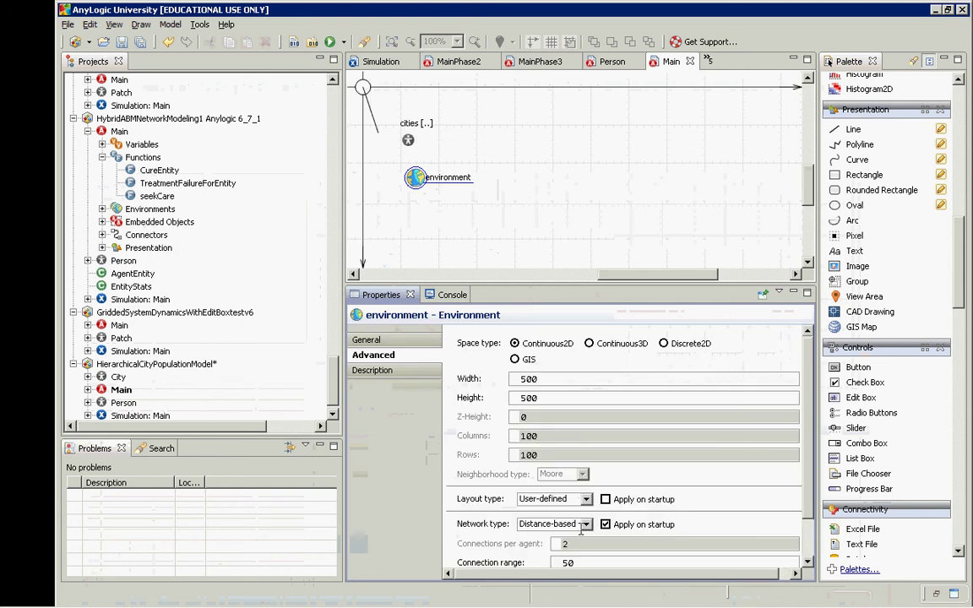
scroll(600, 523, down, 1)
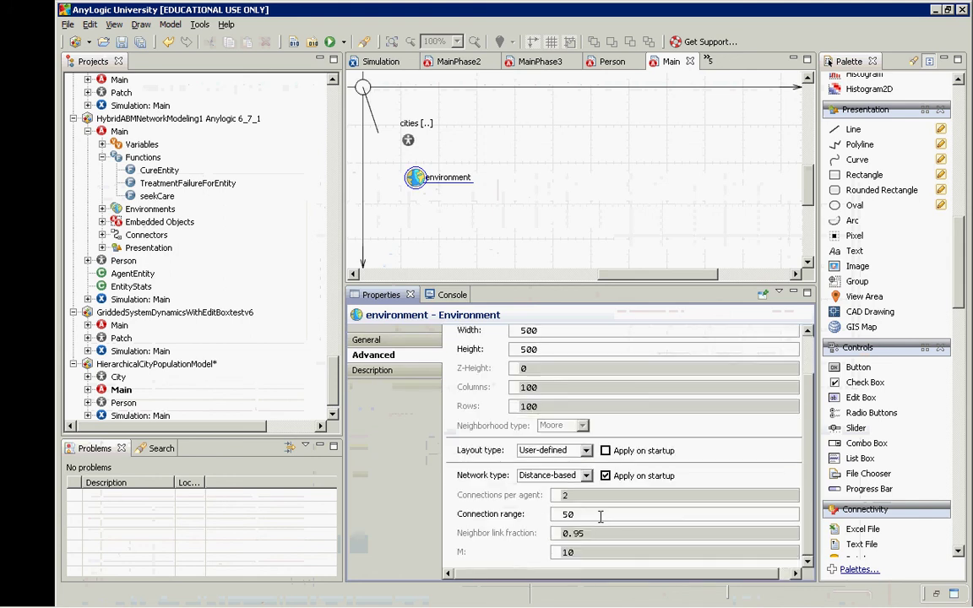
click(623, 514)
key(Home)
text(2)
click(415, 178)
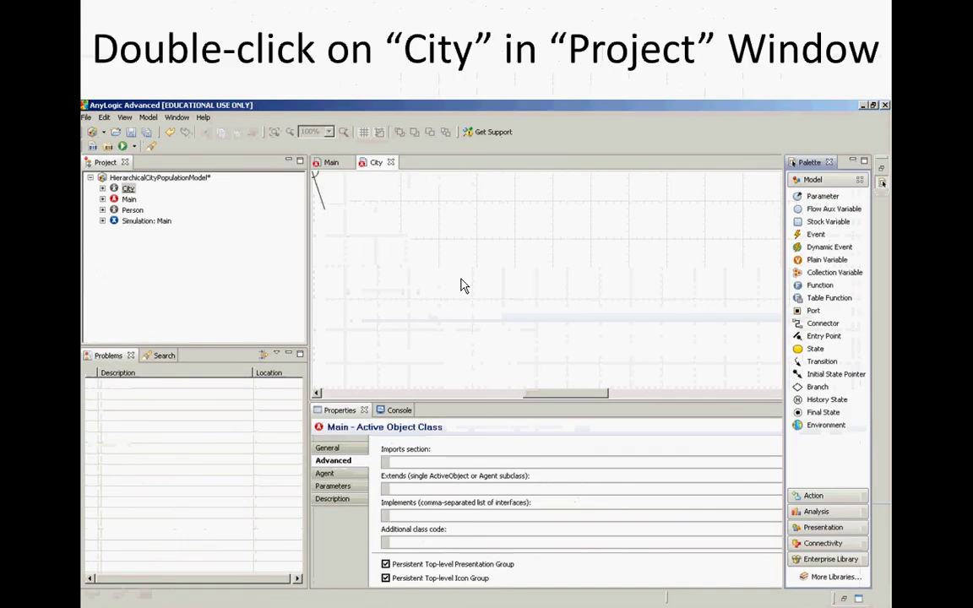
Read the 'Adding a Municipal Population' slide, then go back to AnyLogic.
key(alt+Tab)
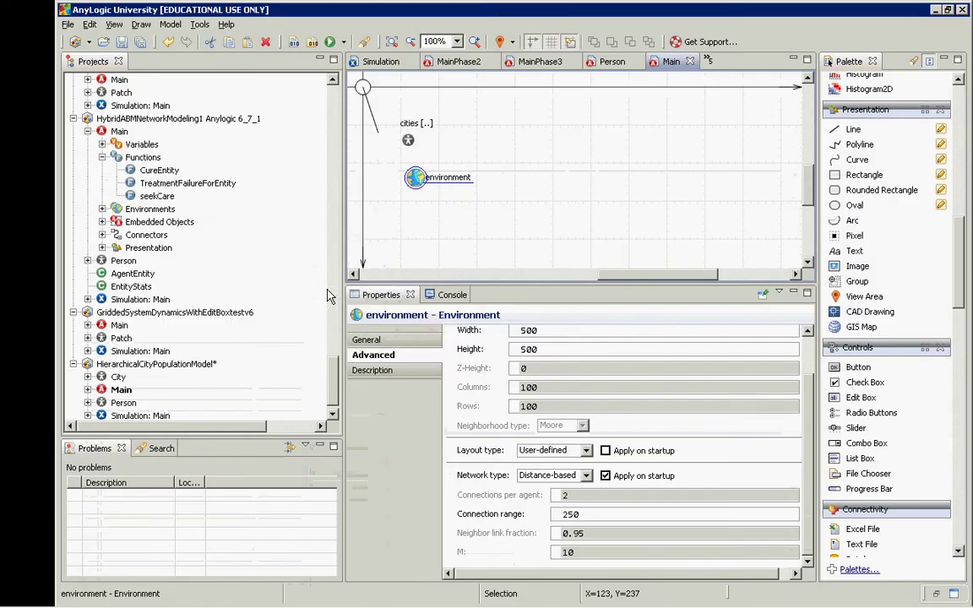
key(alt+Tab)
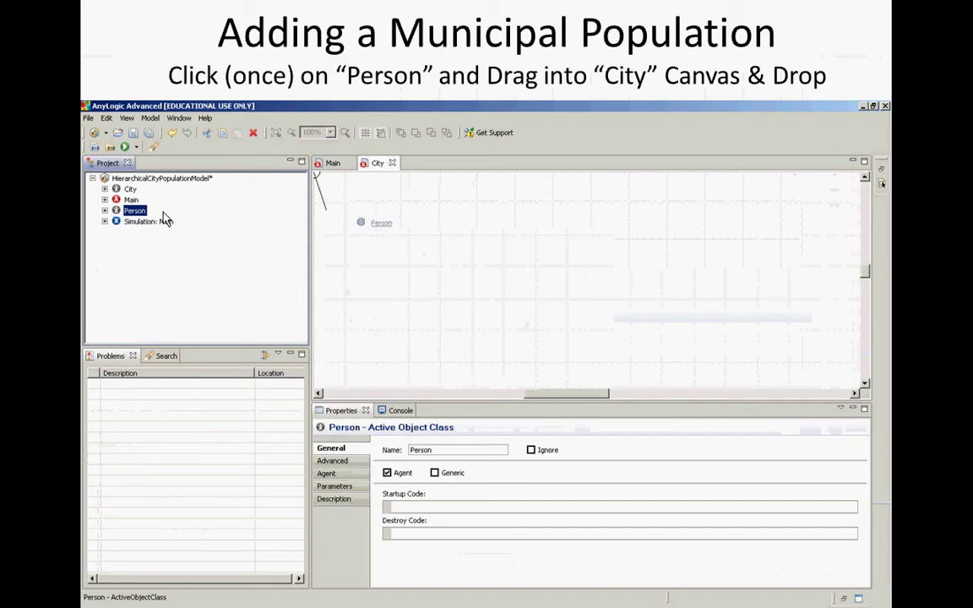
key(alt+Tab)
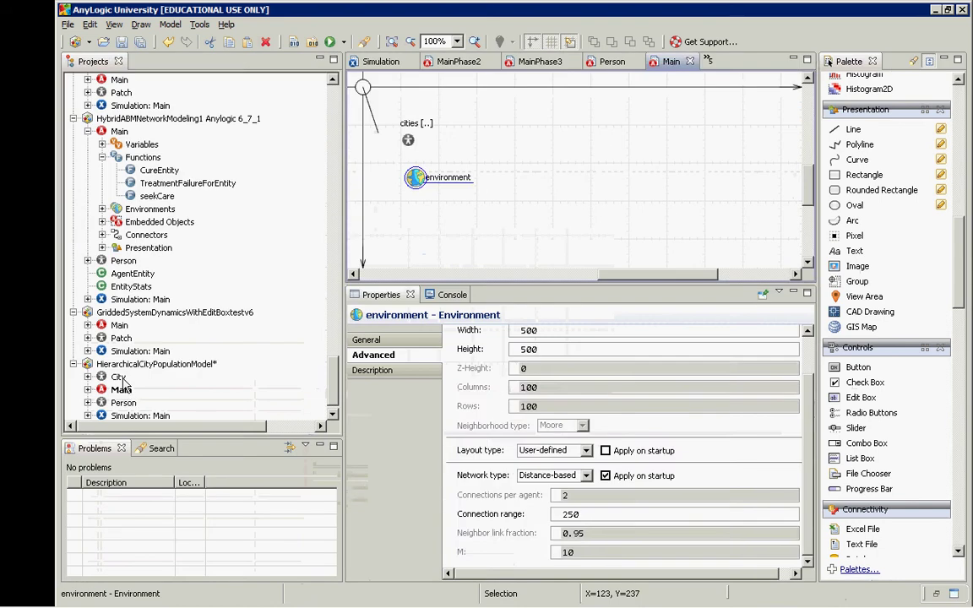
Open the City class and drop a Person object onto it named cityPopulation.
double_click(119, 378)
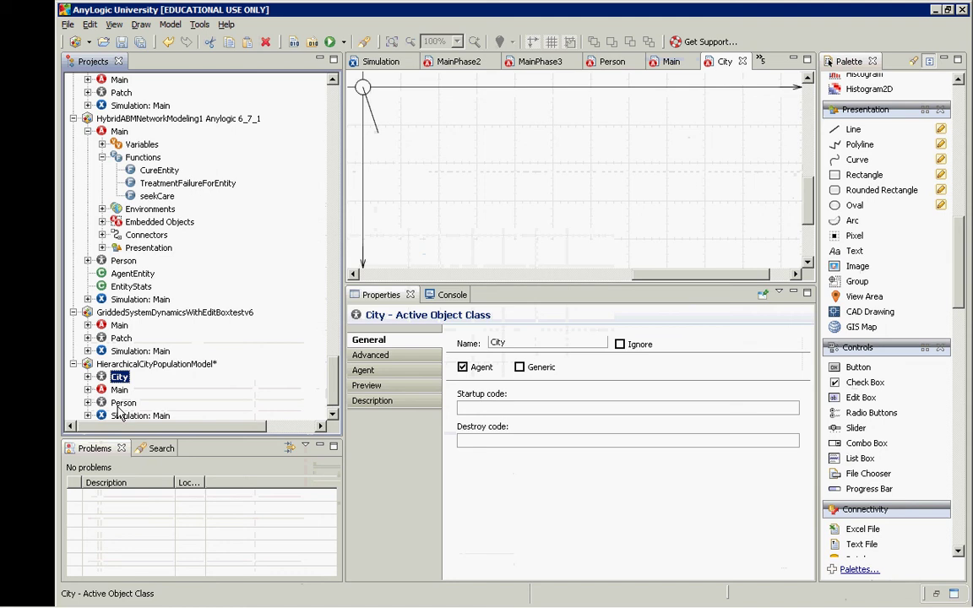
drag(119, 412, 437, 140)
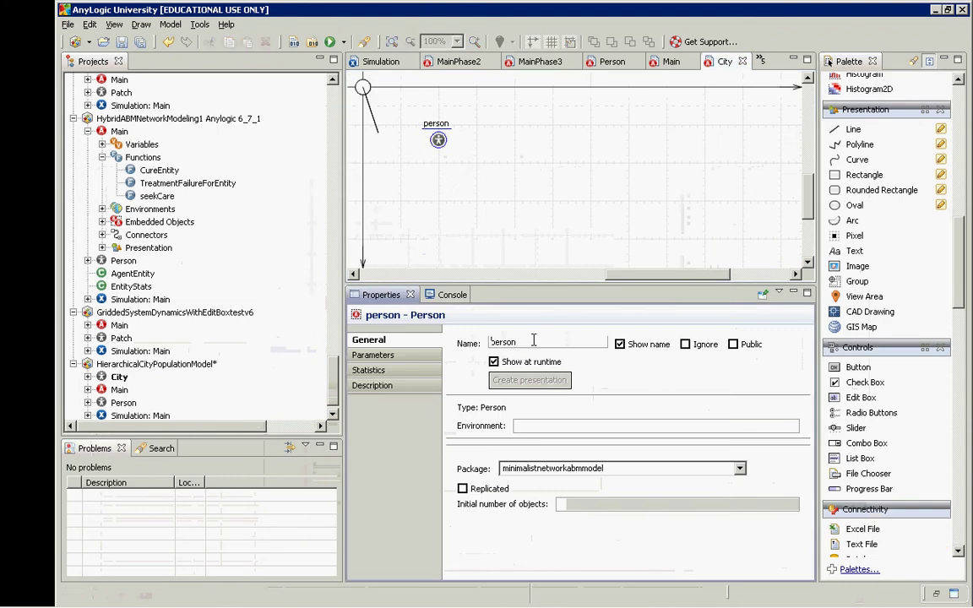
drag(535, 341, 404, 320)
text(co)
key(BackSpace)
text(ityPopulation)
key(Return)
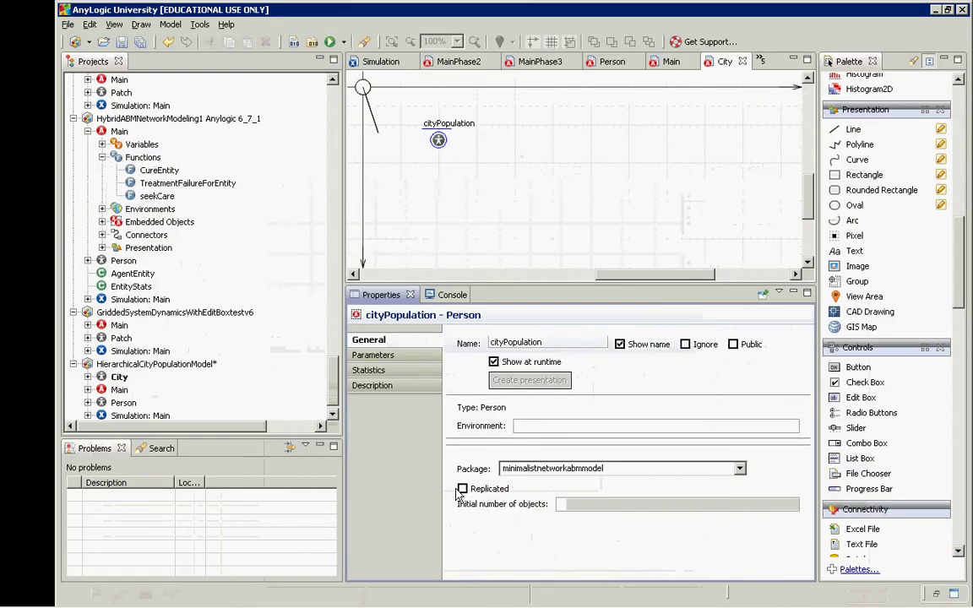
Make cityPopulation replicated with initial number of objects uniform_discr(10, 200).
click(461, 489)
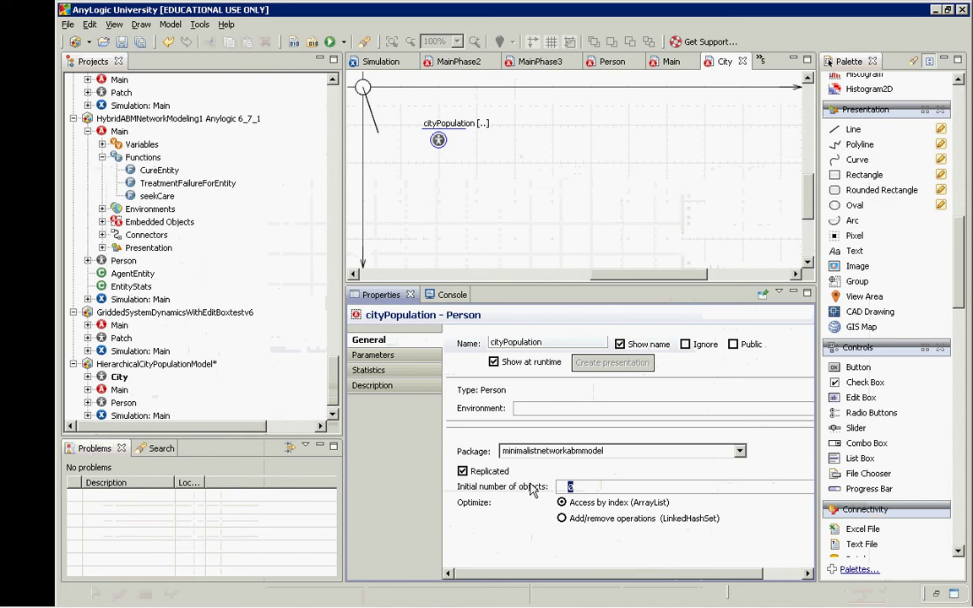
text(uniform_discr()
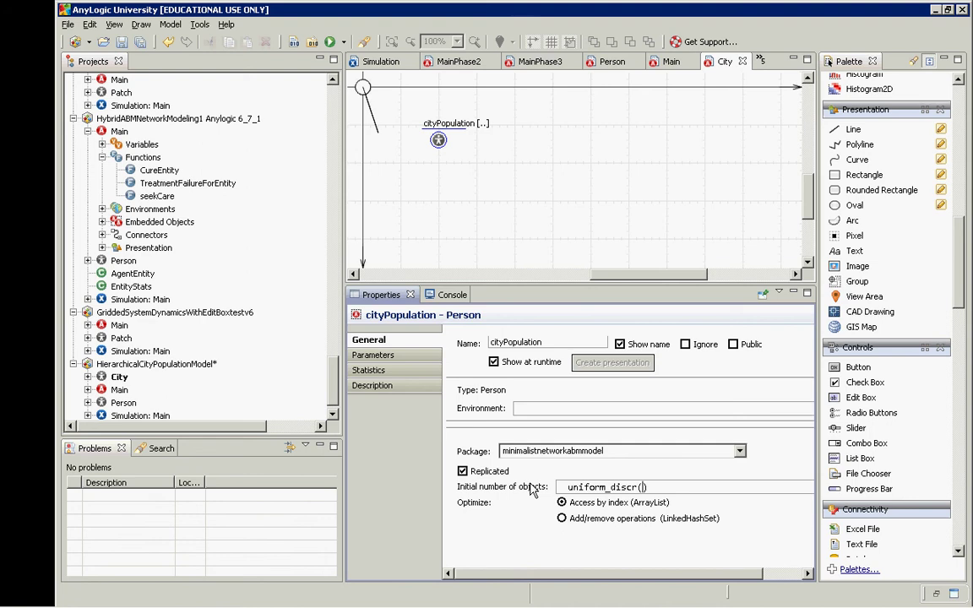
text(0,)
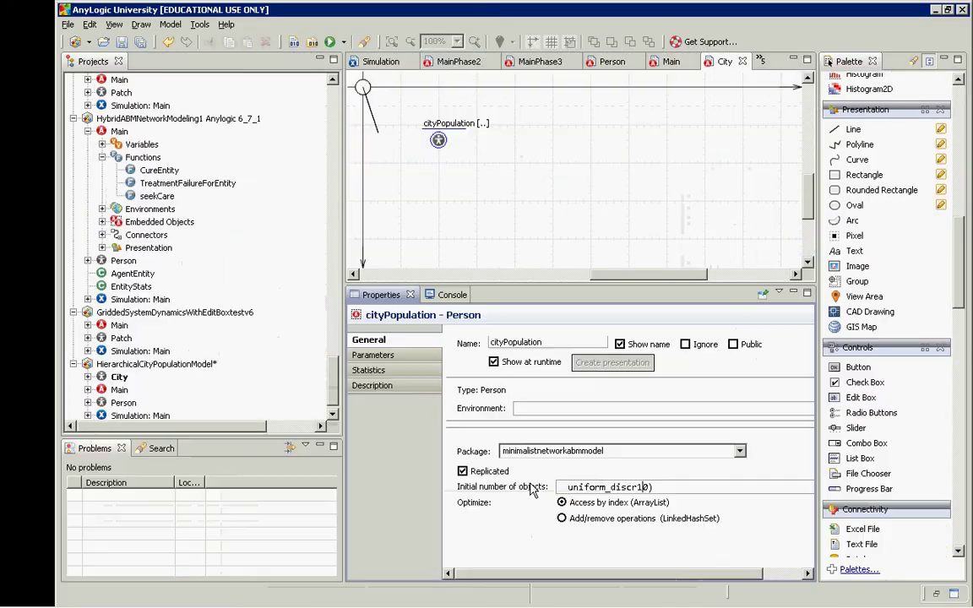
text(10, 200)
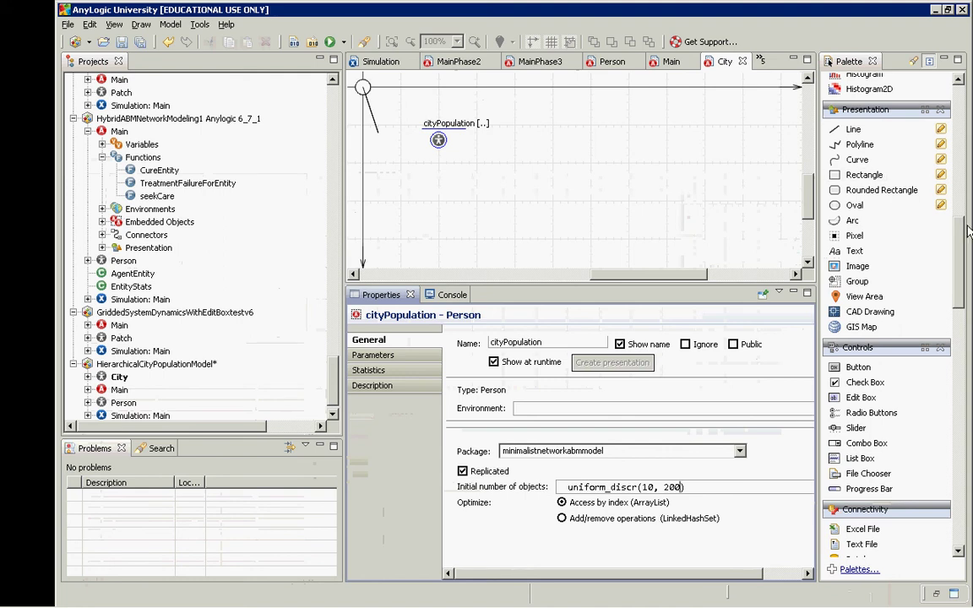
scroll(944, 135, up, 10)
scroll(944, 135, up, 3)
scroll(929, 127, down, 3)
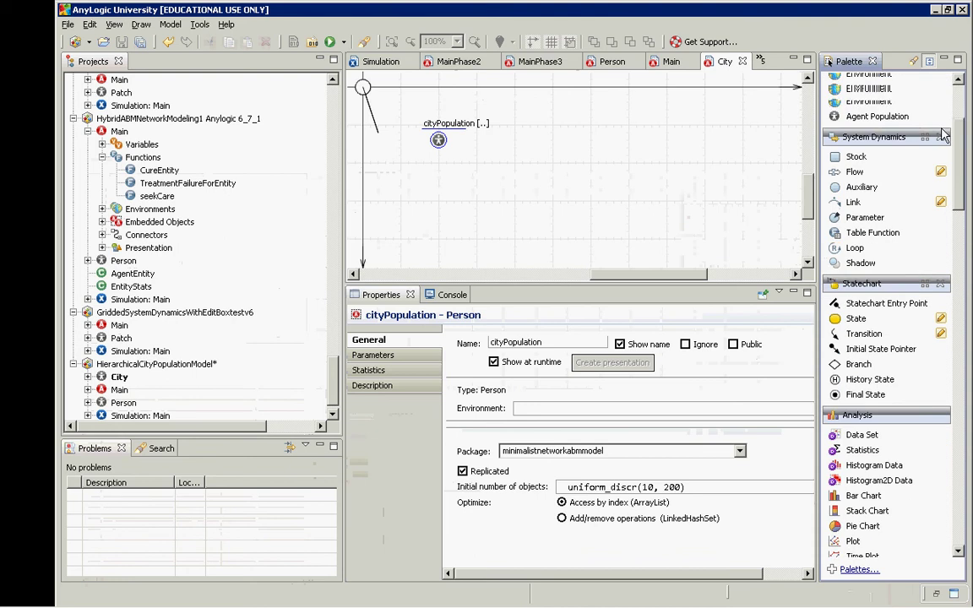
scroll(848, 97, up, 3)
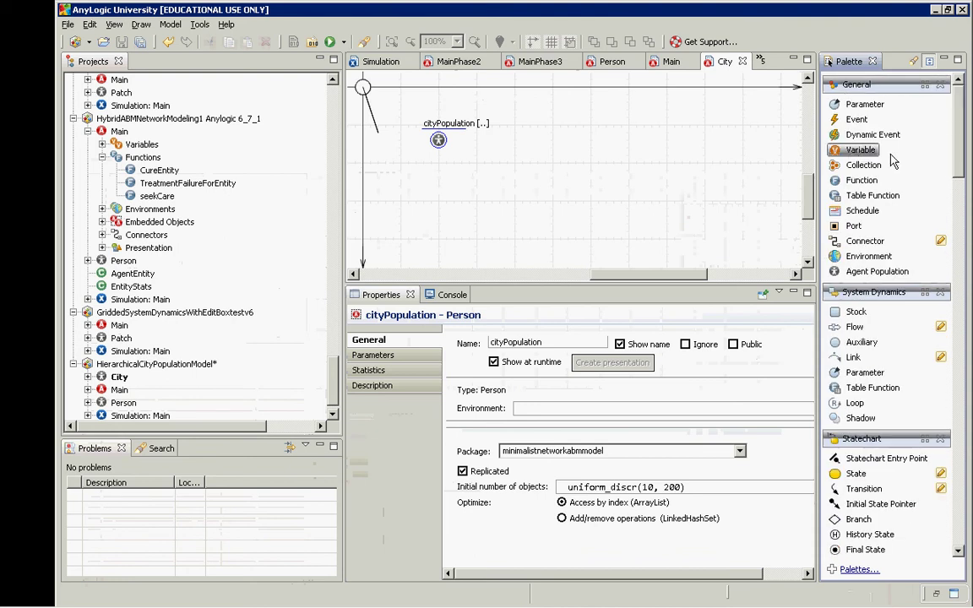
Add an Environment to the City diagram named cityEnvironment.
drag(872, 259, 454, 205)
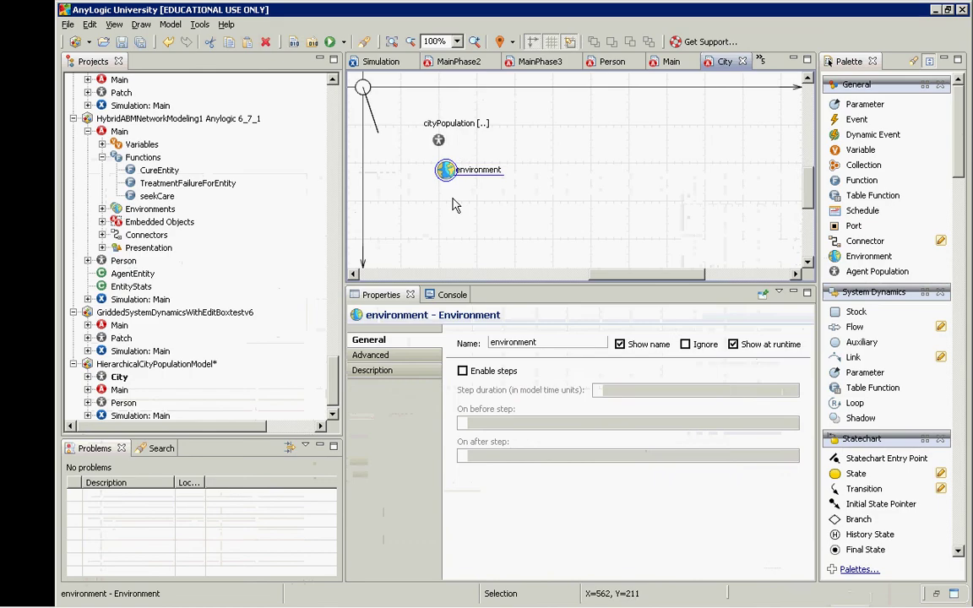
click(492, 342)
text(cityE)
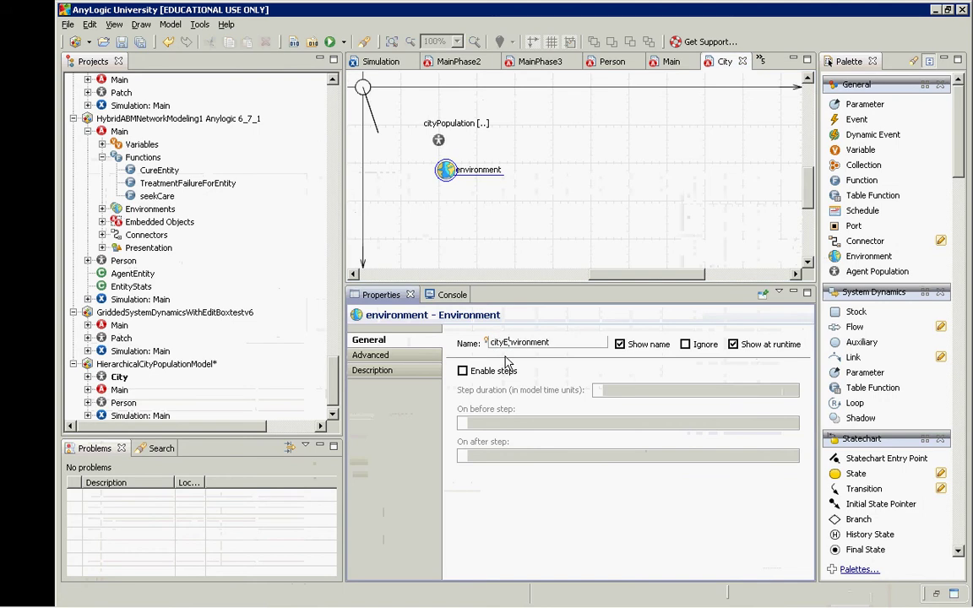
key(Return)
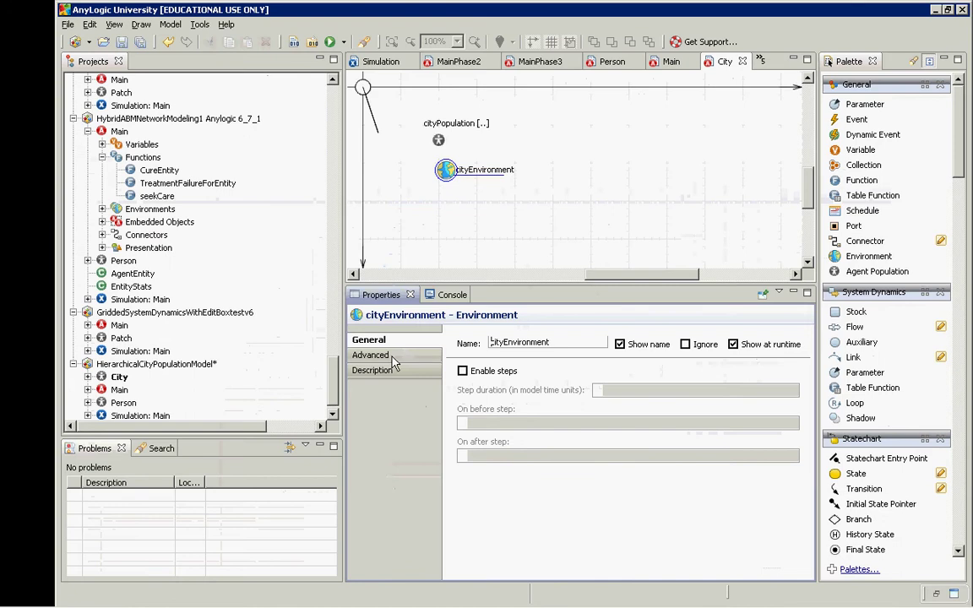
Set cityEnvironment's width and height to 75 and its network type to Scale-free.
click(392, 362)
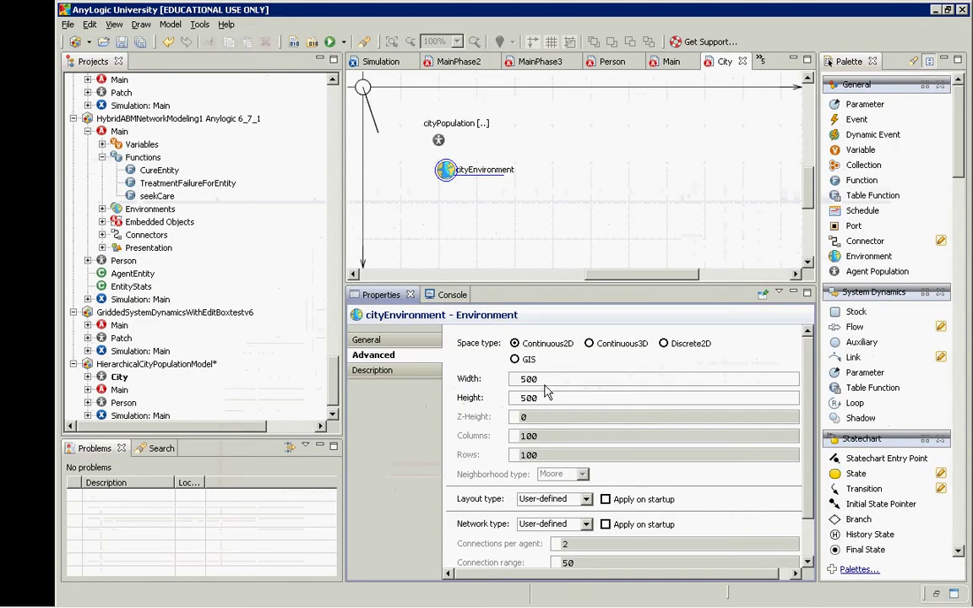
double_click(526, 379)
text(75)
double_click(527, 398)
text(75)
click(583, 528)
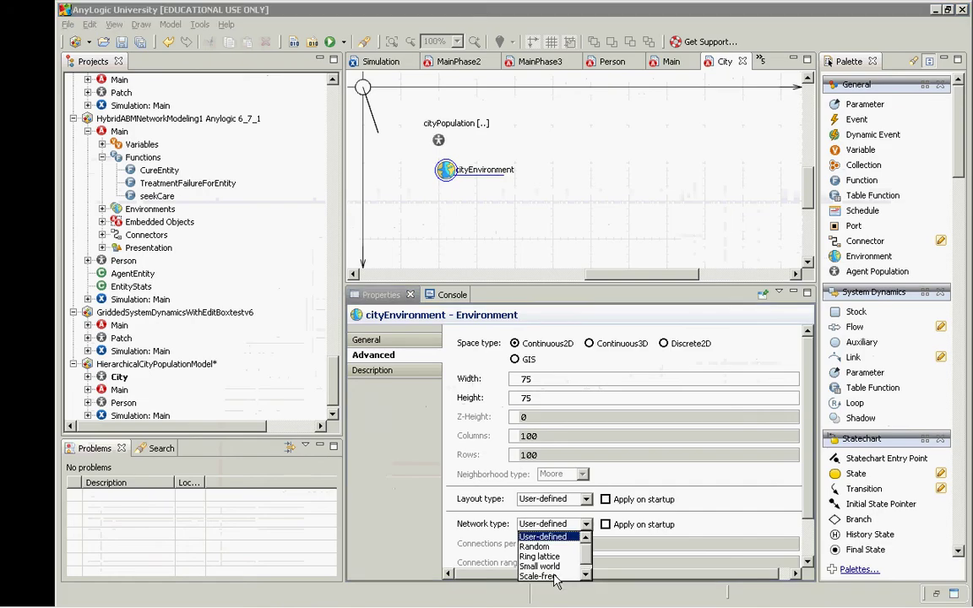
click(557, 580)
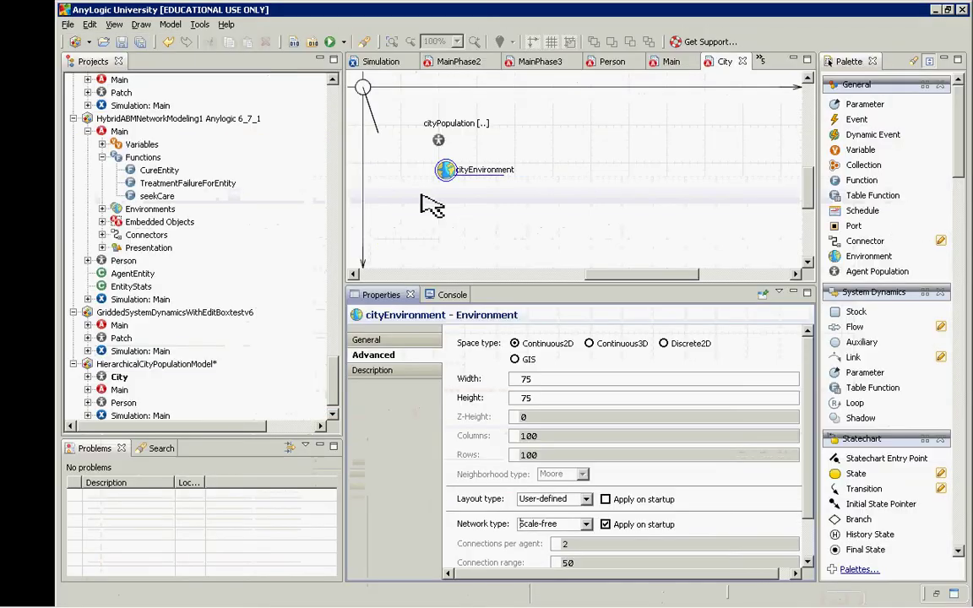
Set cityPopulation's environment to cityEnvironment and review cityEnvironment's 75 by 75 settings.
click(439, 140)
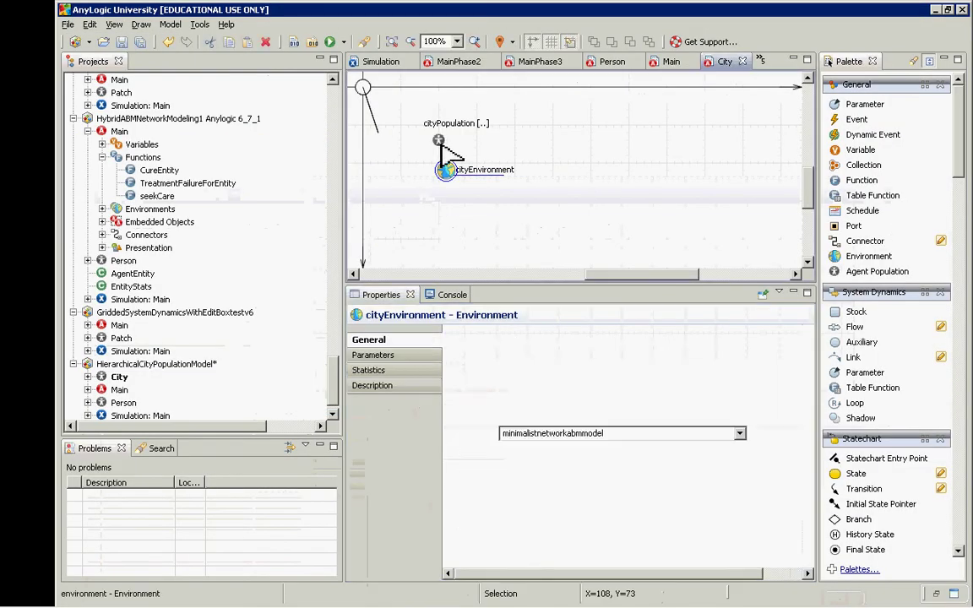
click(551, 409)
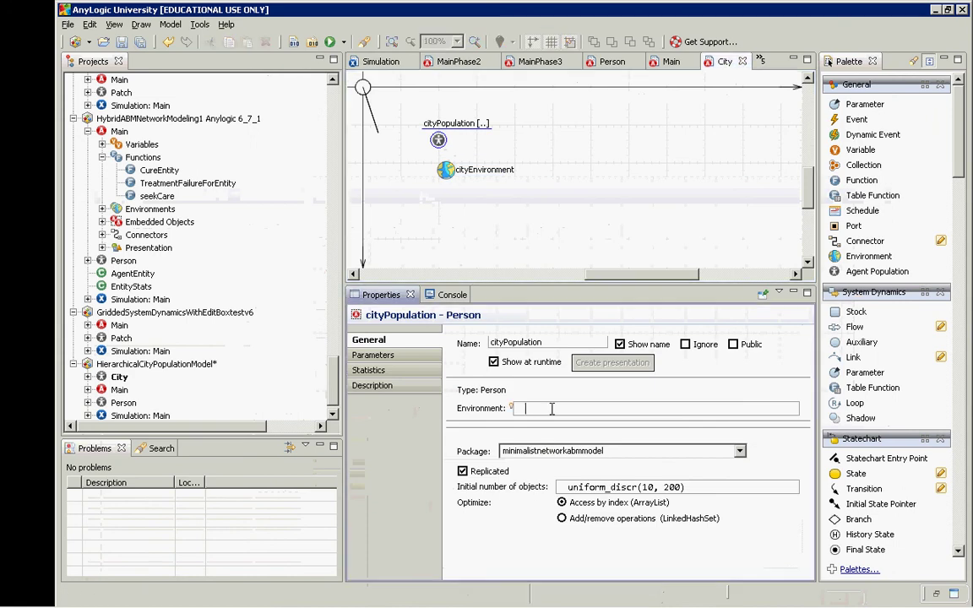
text(cityEnvironment)
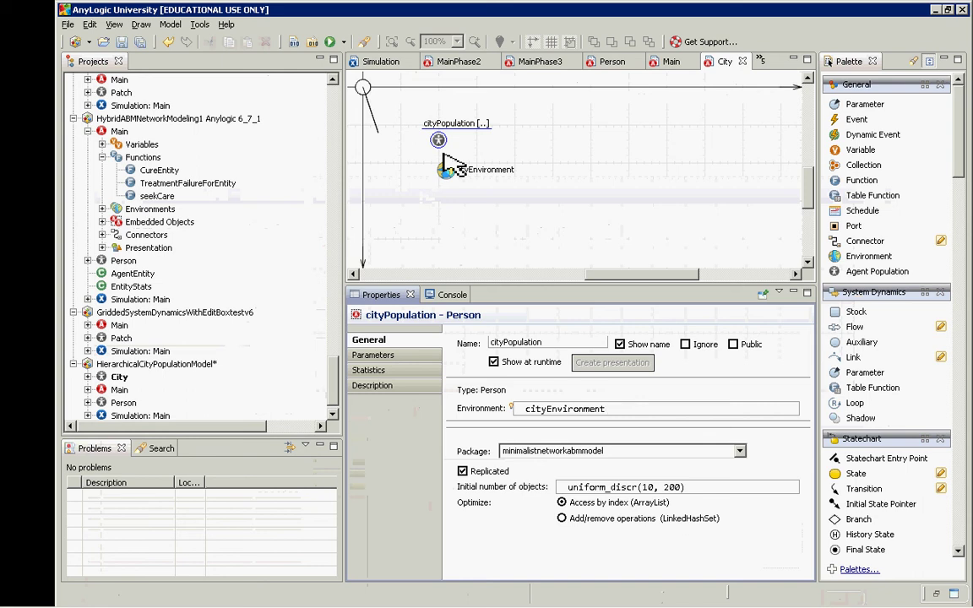
click(446, 171)
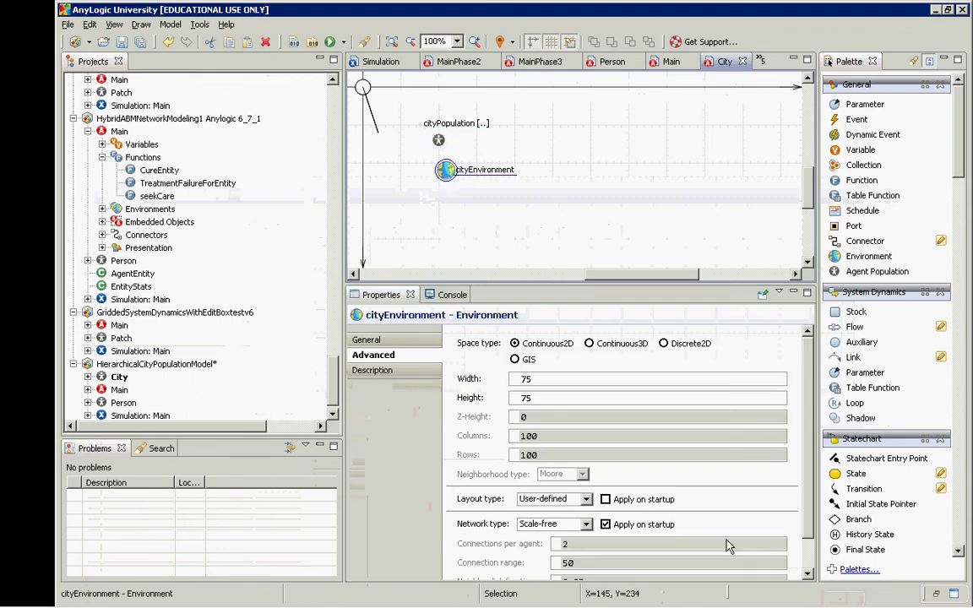
click(542, 378)
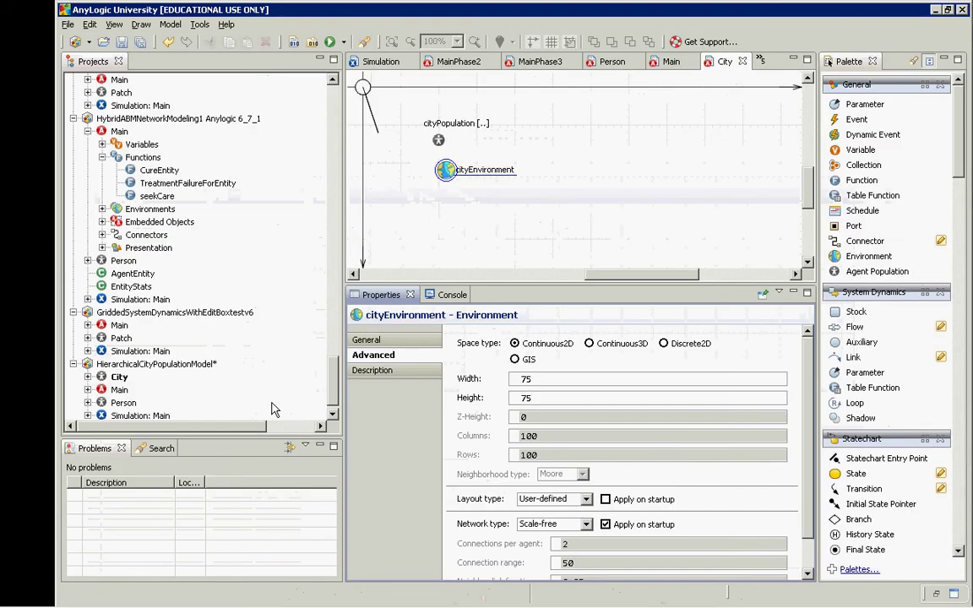
Run Simulation: Main in the Main view, watch the ten linked city networks, then close it.
right_click(140, 417)
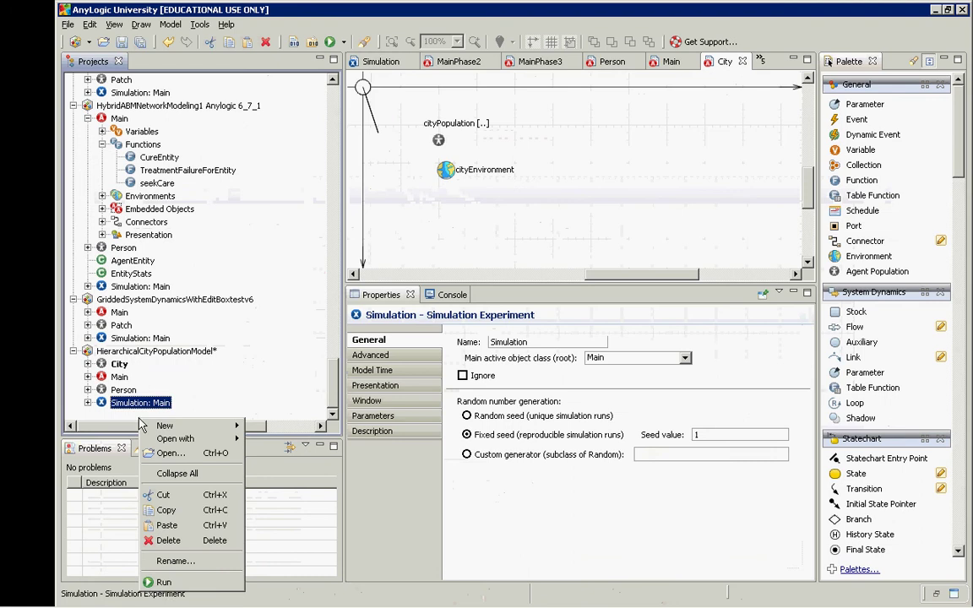
click(164, 582)
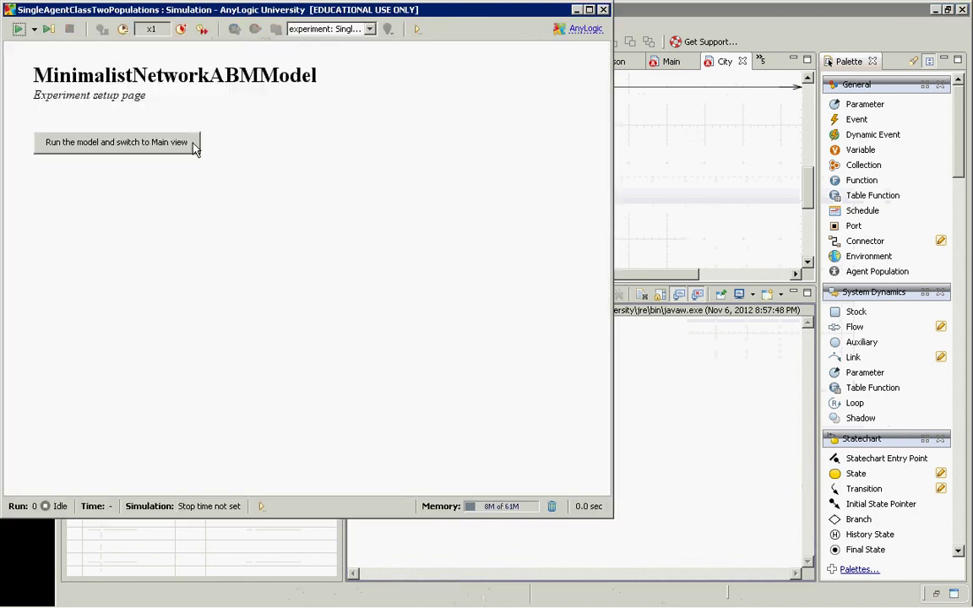
click(193, 145)
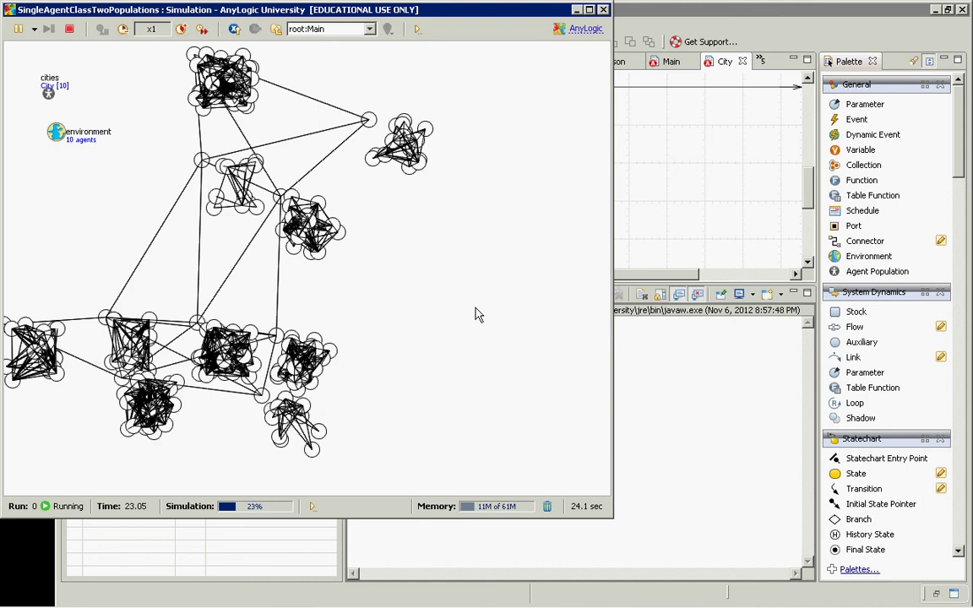
key(alt+Tab)
key(alt+Tab)
key(alt+Tab)
key(alt+Tab)
key(alt+Tab)
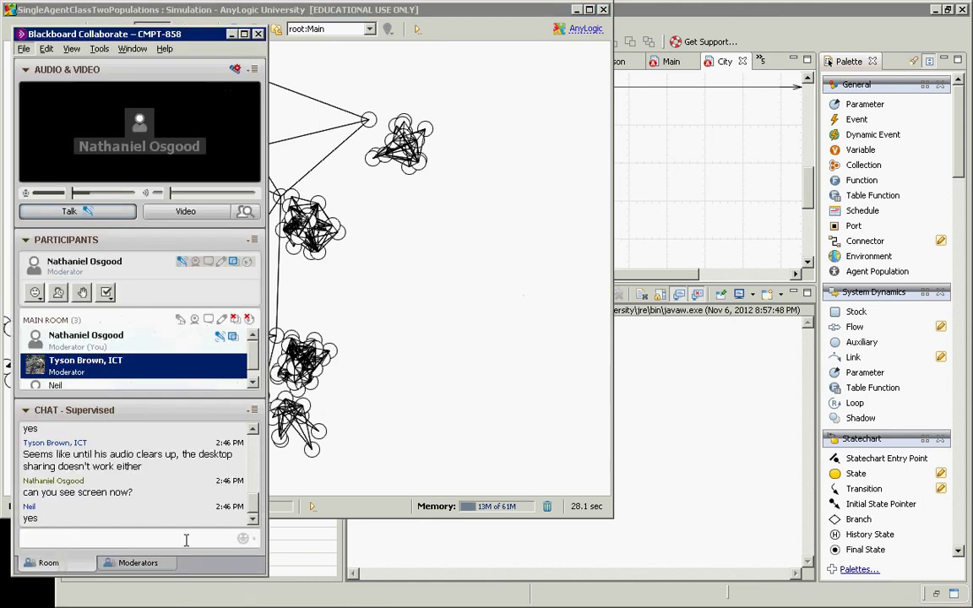
click(435, 385)
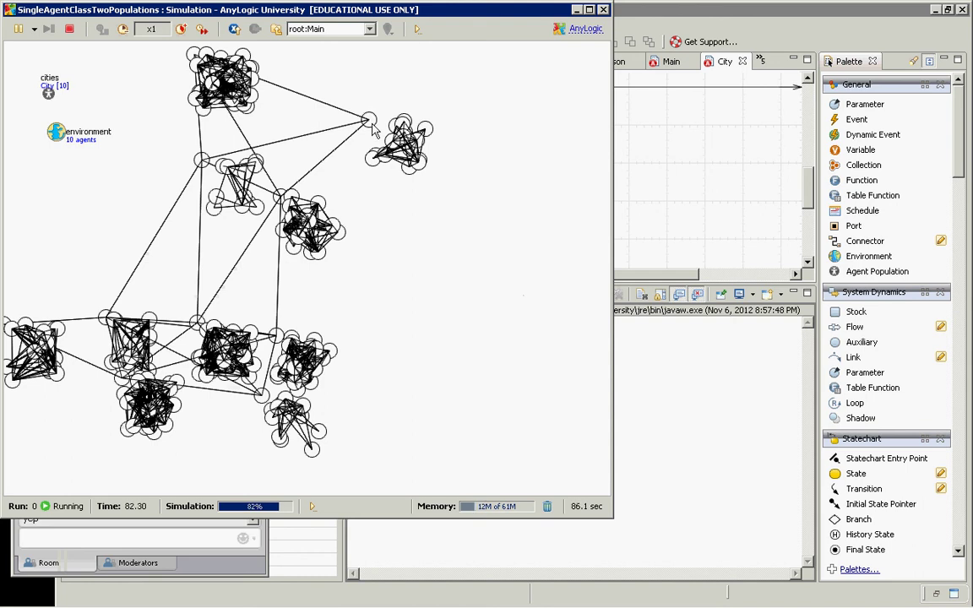
key(alt+Tab)
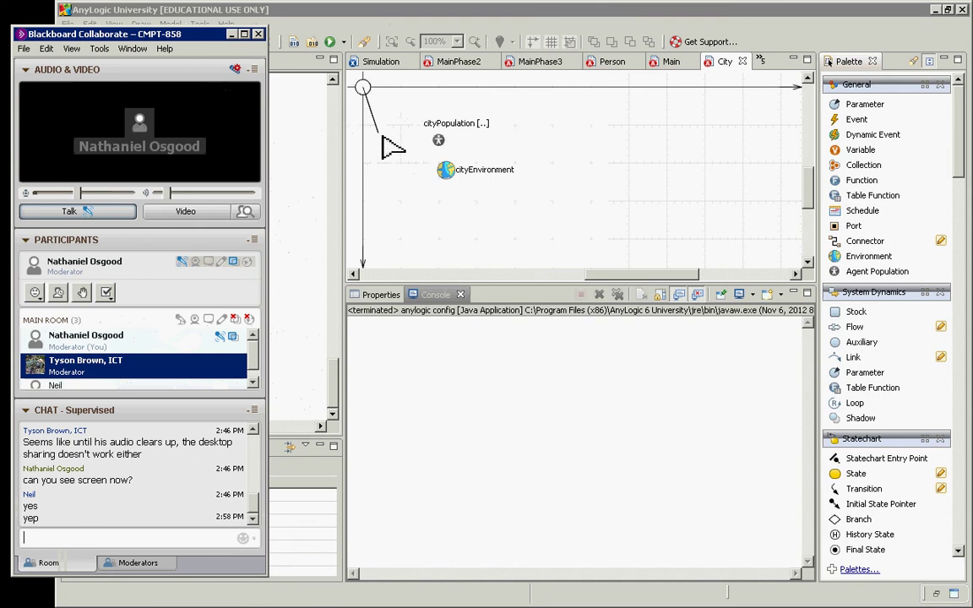
Review the 'Change the Relative Size', 'Drag to Enlarge' and 'Recenter on Origin' slides, then return to AnyLogic.
key(alt+Tab)
key(alt+Tab)
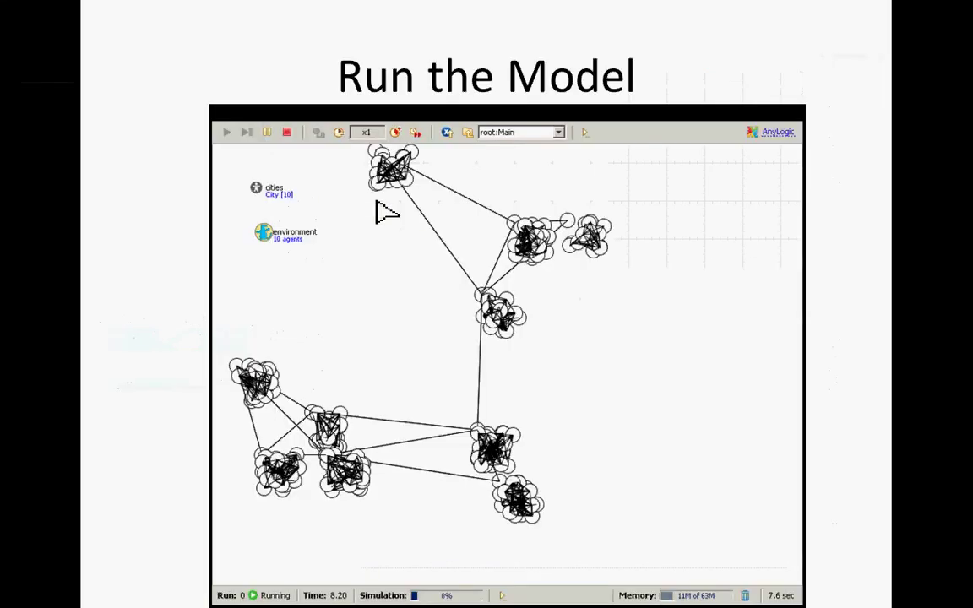
key(Right)
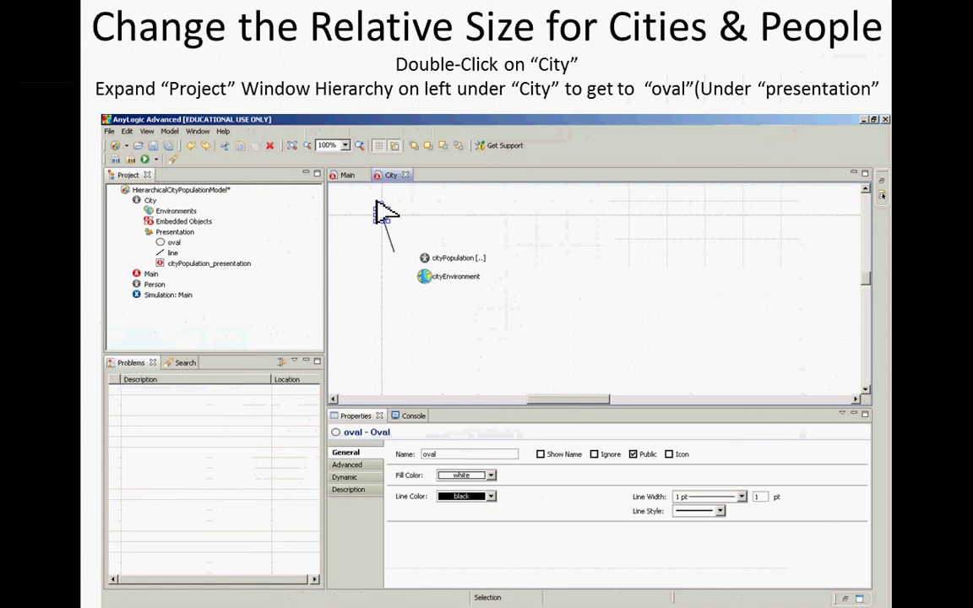
key(Right)
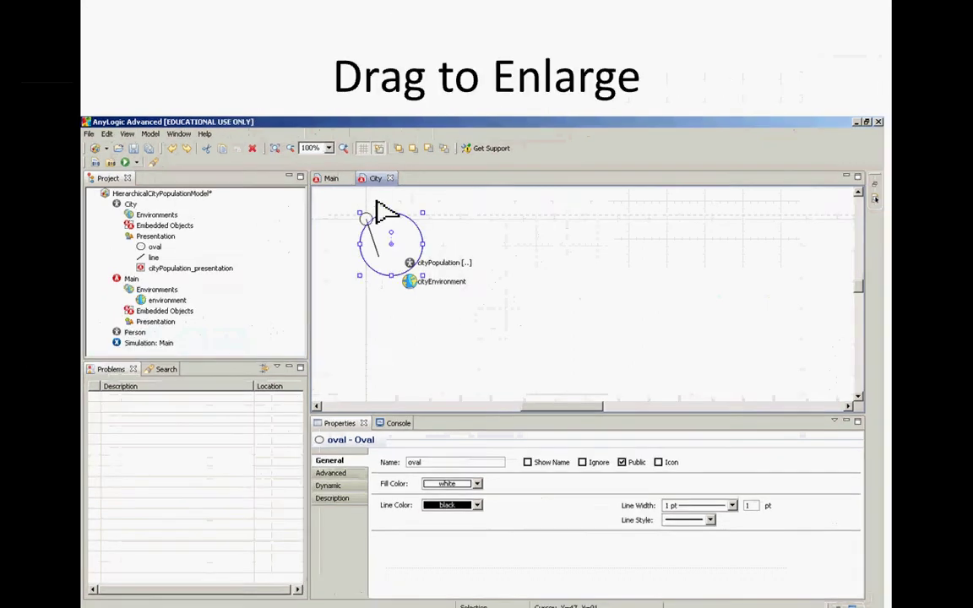
key(Right)
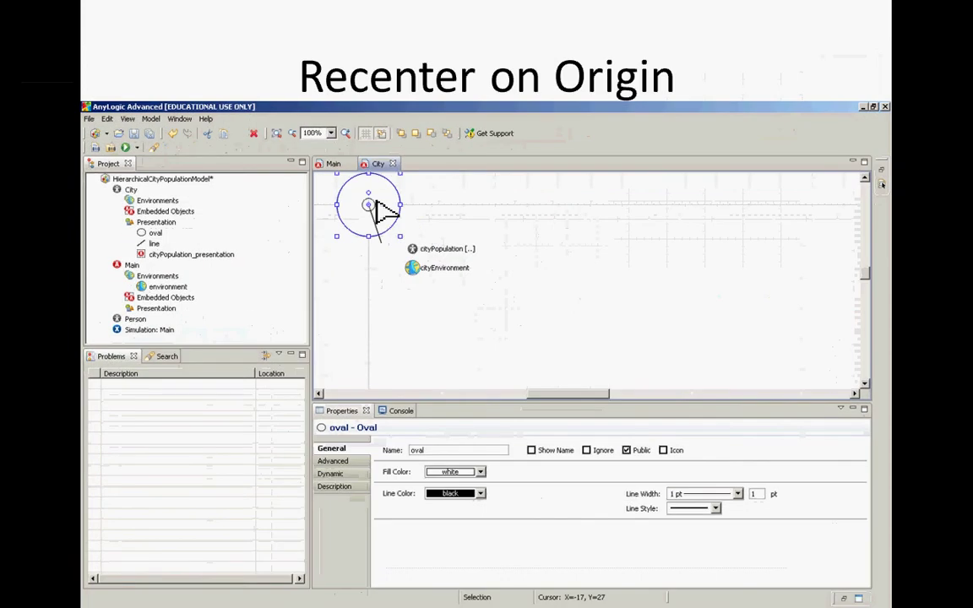
key(Left)
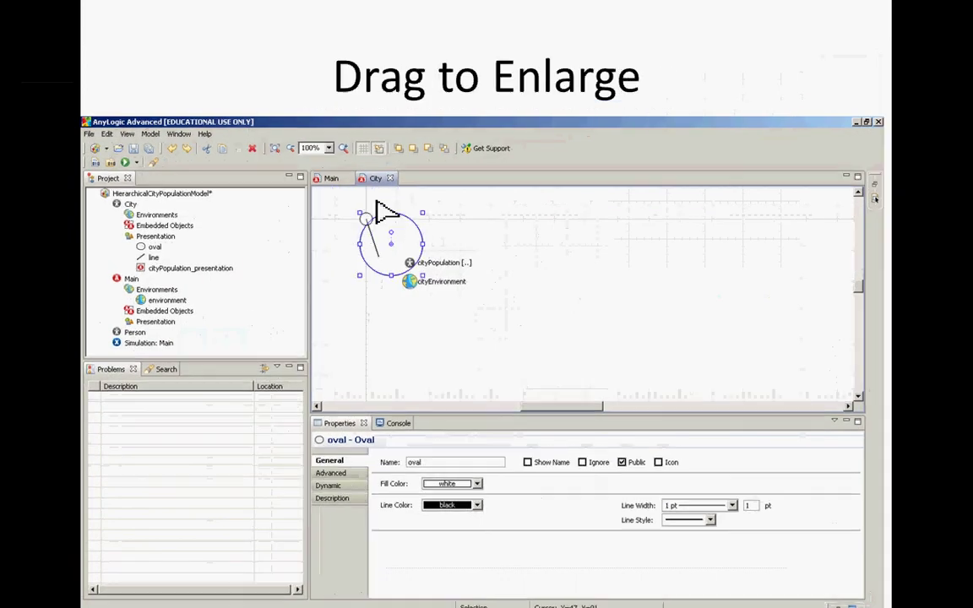
key(Right)
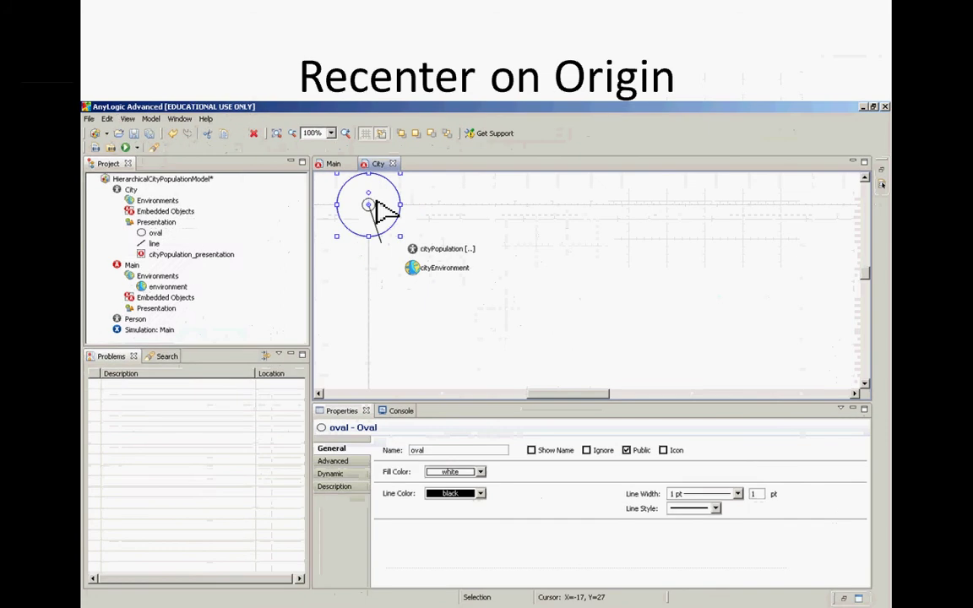
key(alt+Tab)
key(alt+Tab)
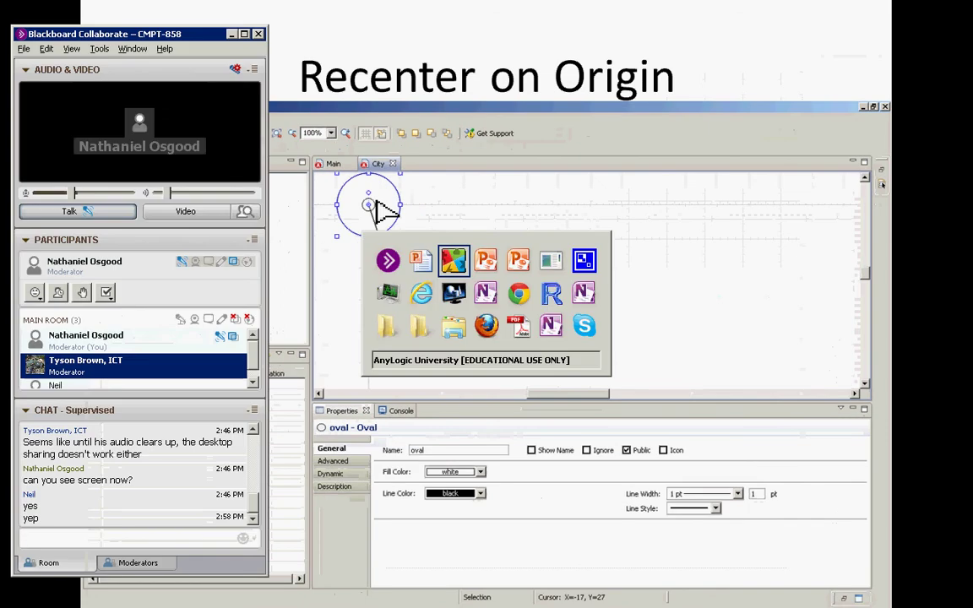
key(Left)
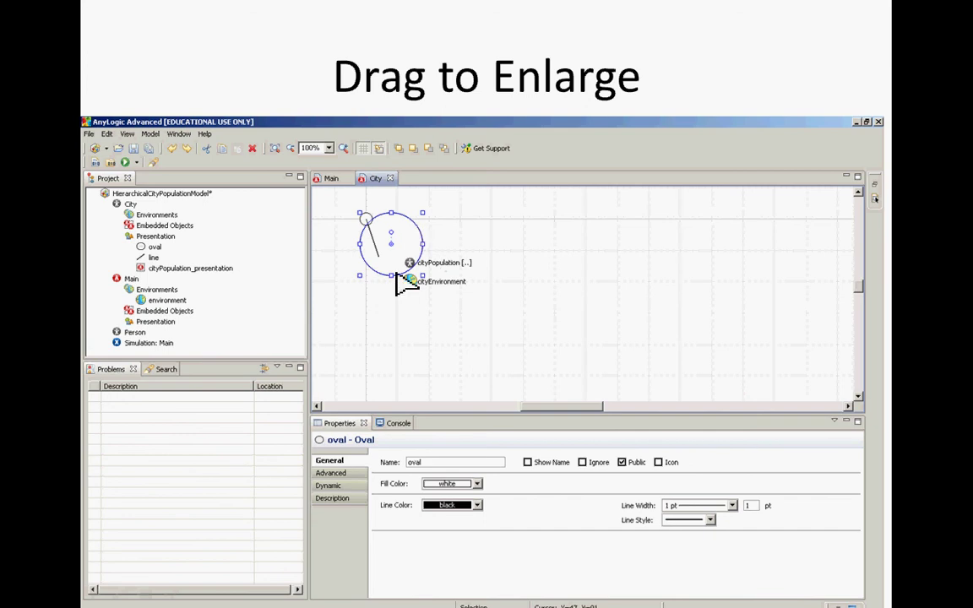
key(alt+Tab)
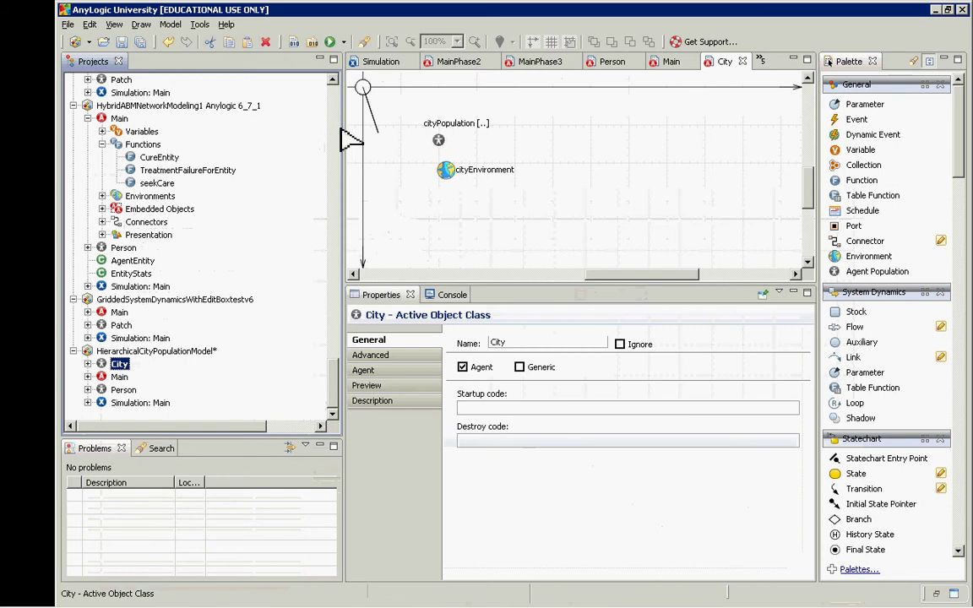
click(359, 88)
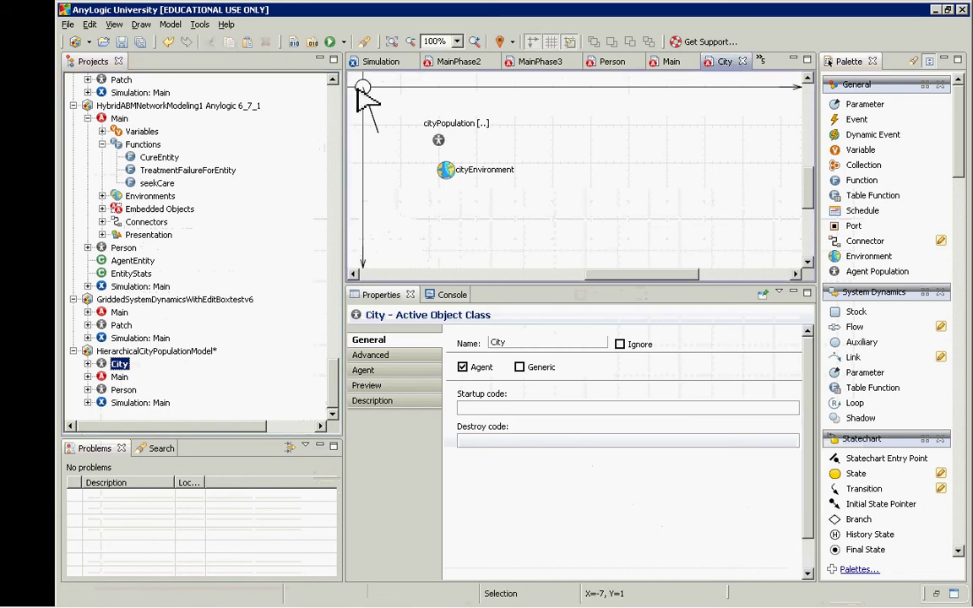
click(359, 88)
click(359, 88)
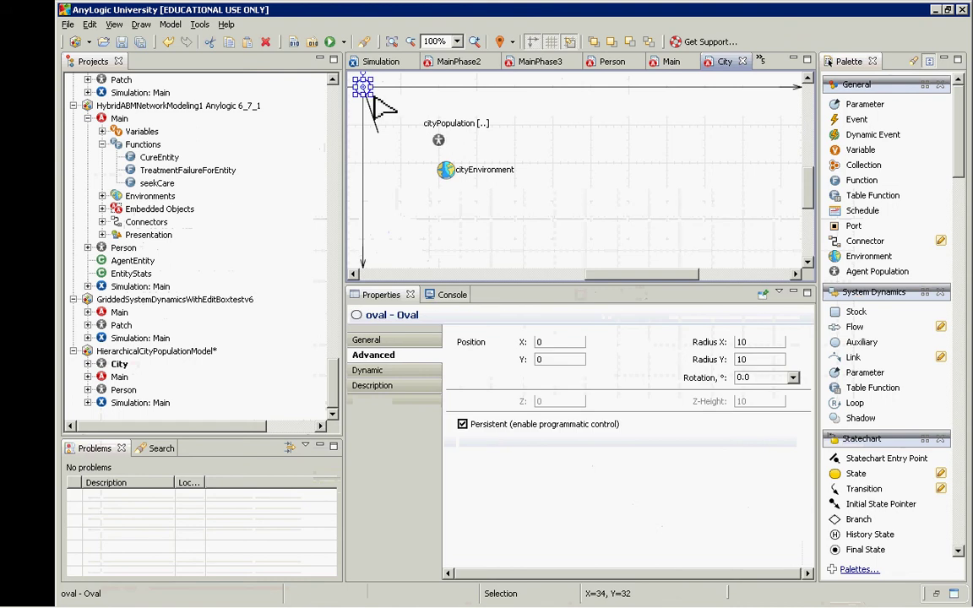
drag(374, 97, 428, 156)
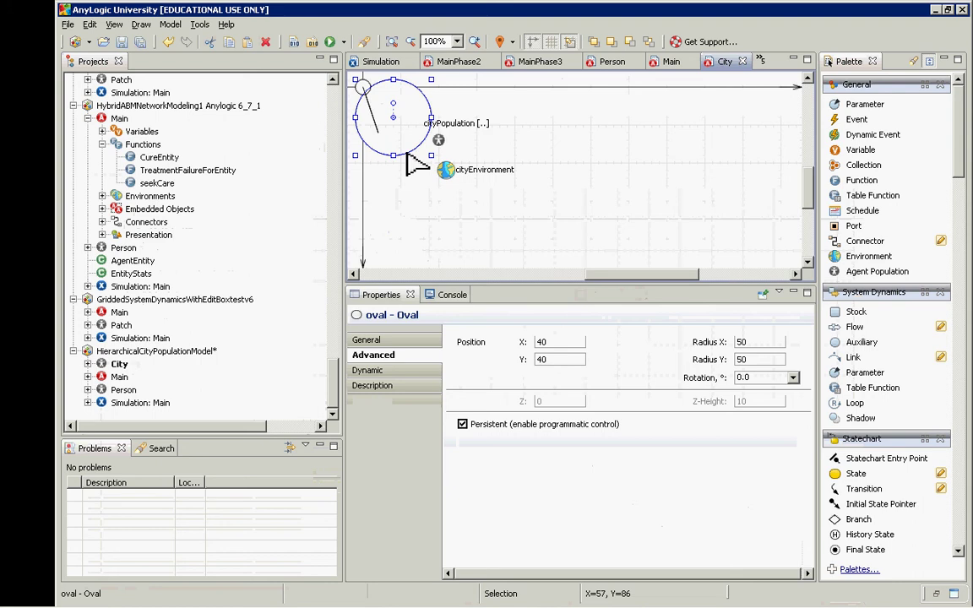
click(407, 156)
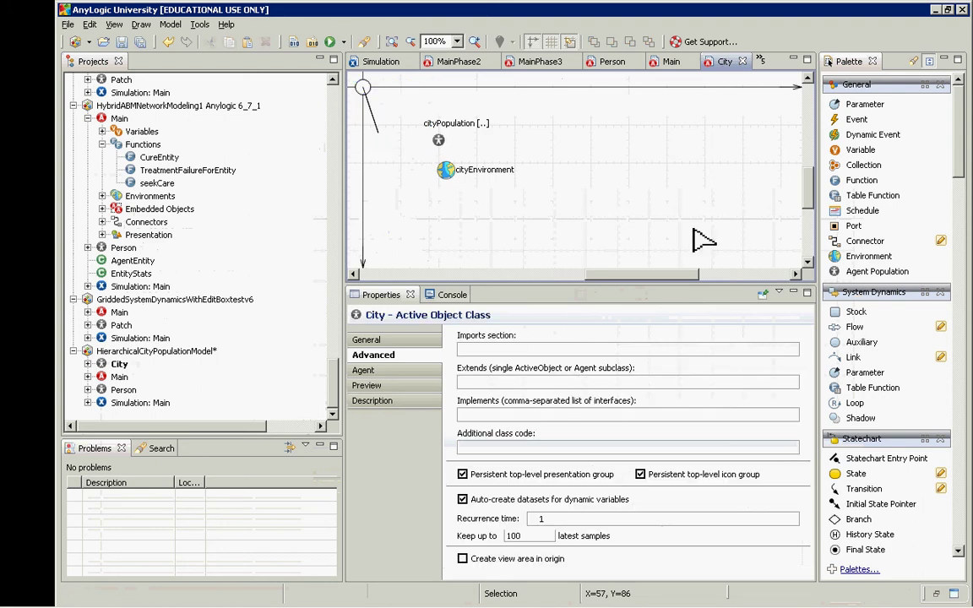
Draw a Presentation rectangle at the City diagram's origin and resize it to 100 by 100.
click(960, 402)
click(960, 402)
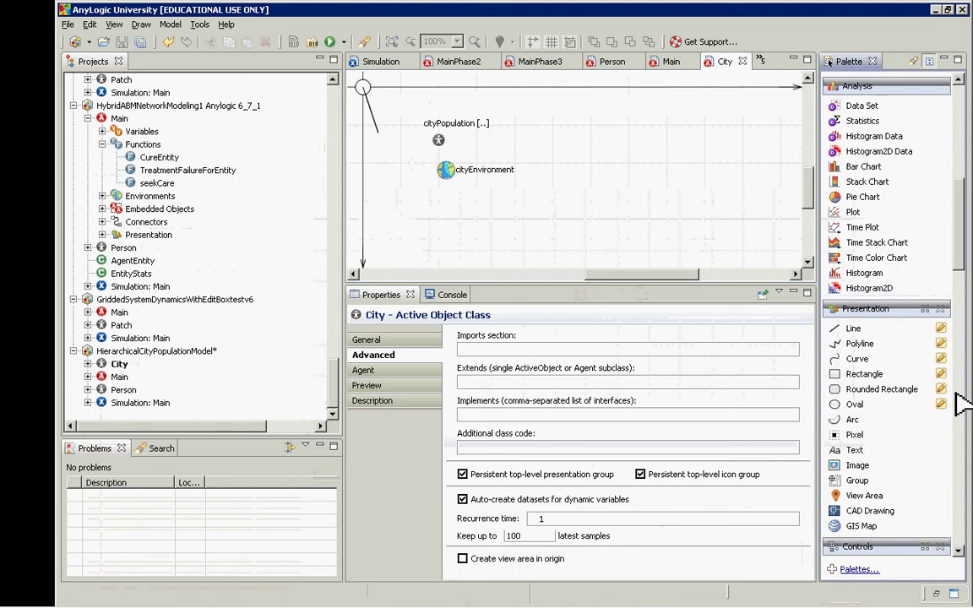
click(863, 374)
click(363, 87)
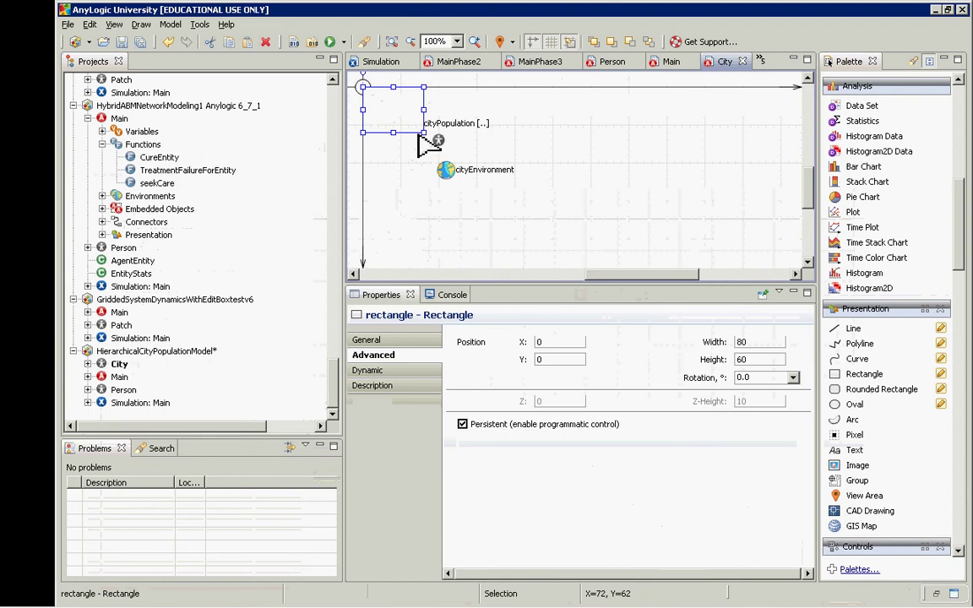
drag(418, 134, 428, 150)
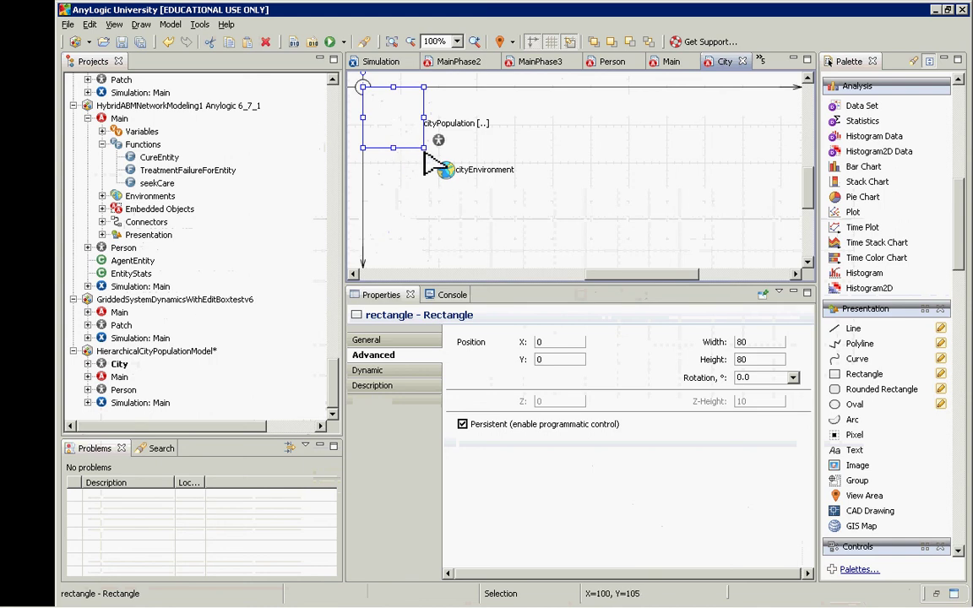
drag(424, 150, 438, 163)
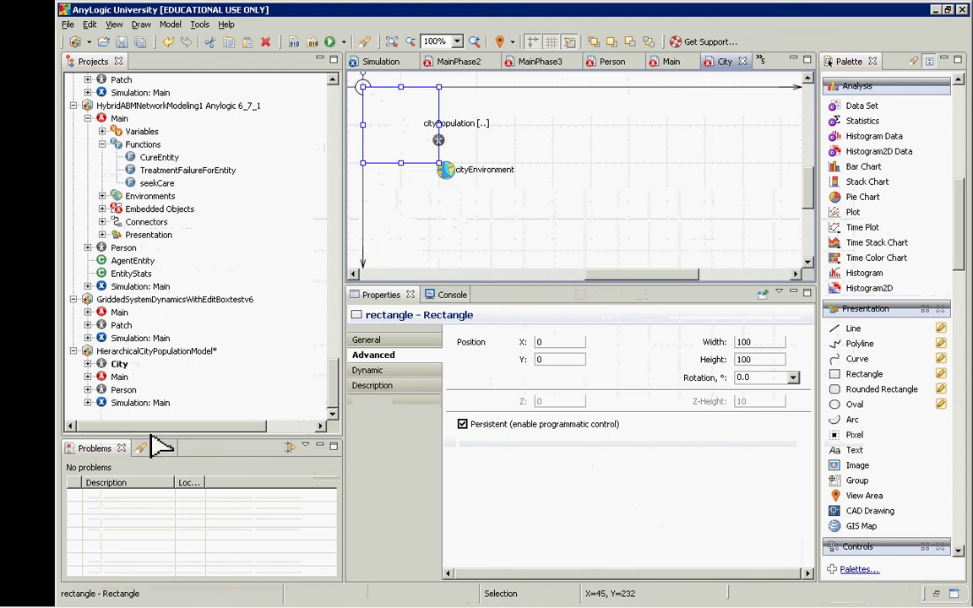
right_click(128, 403)
Run Simulation: Main in the Main view, check the square cities and links, then close it.
click(185, 561)
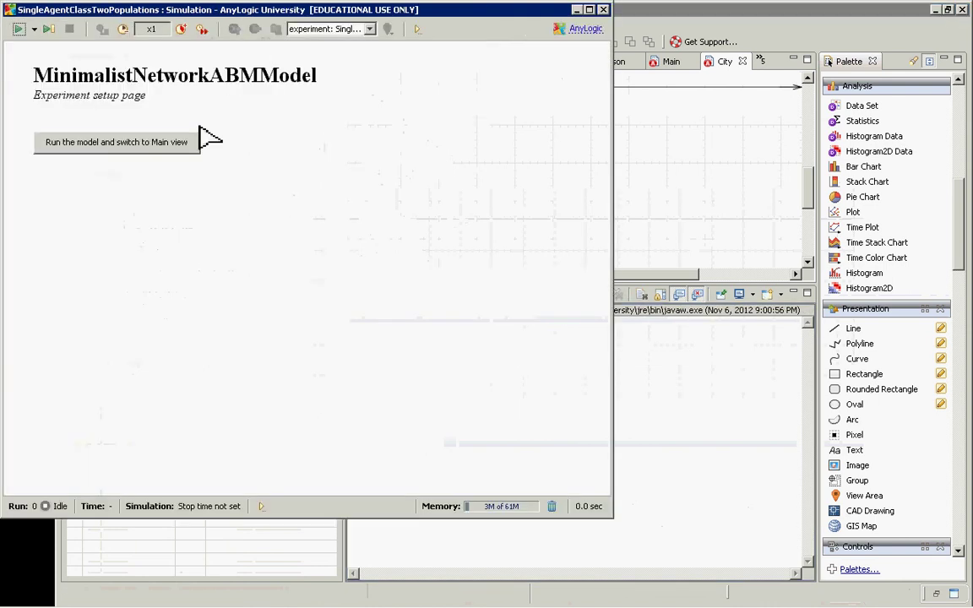
click(191, 140)
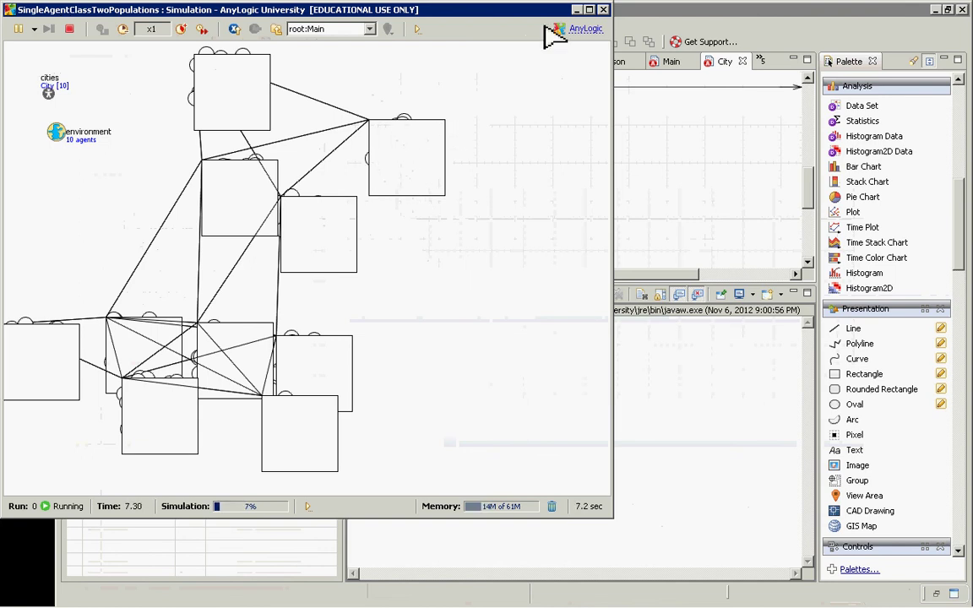
click(604, 9)
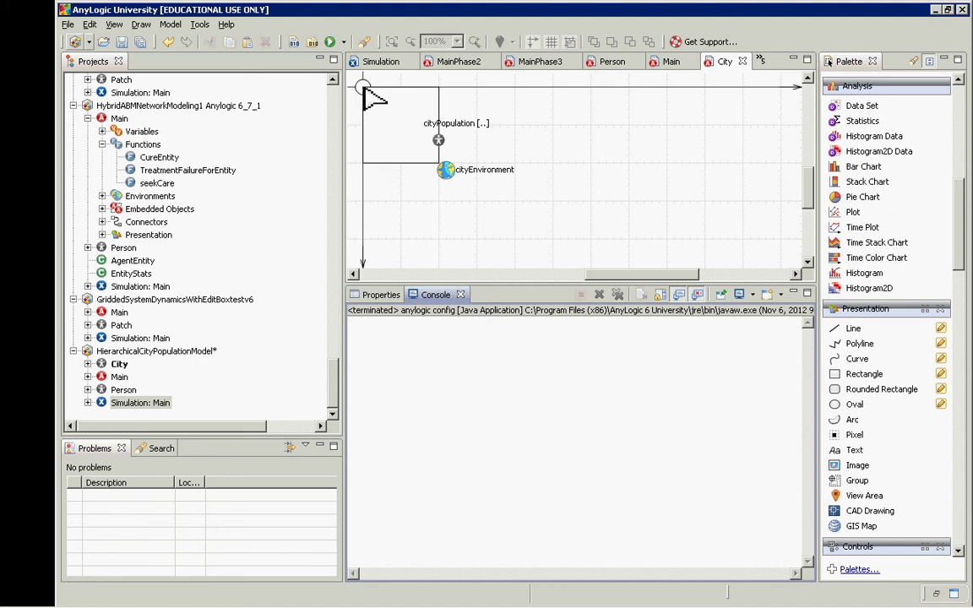
Enlarge the City square to 120 by 120 positioned at (-10, -10).
click(436, 155)
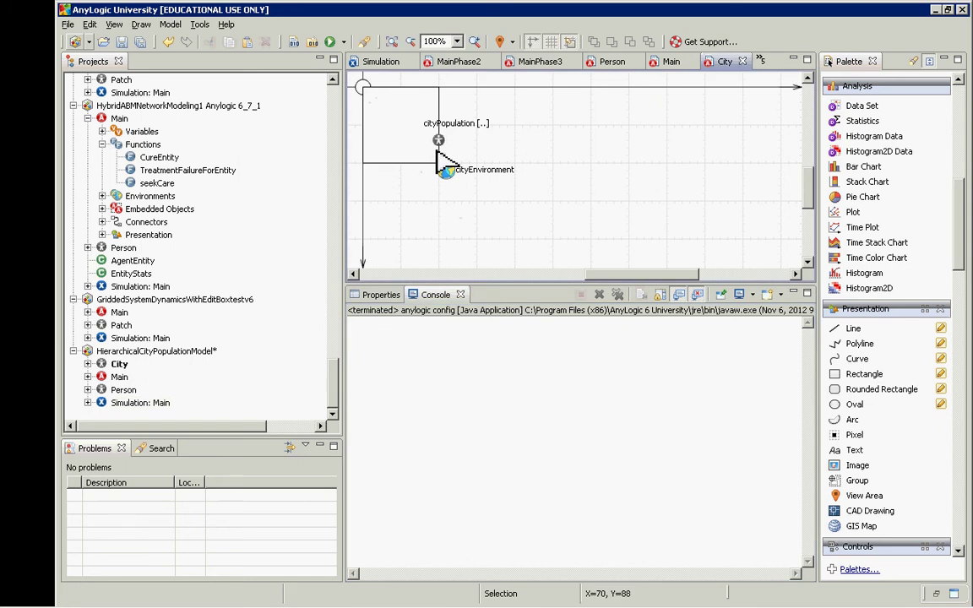
click(436, 156)
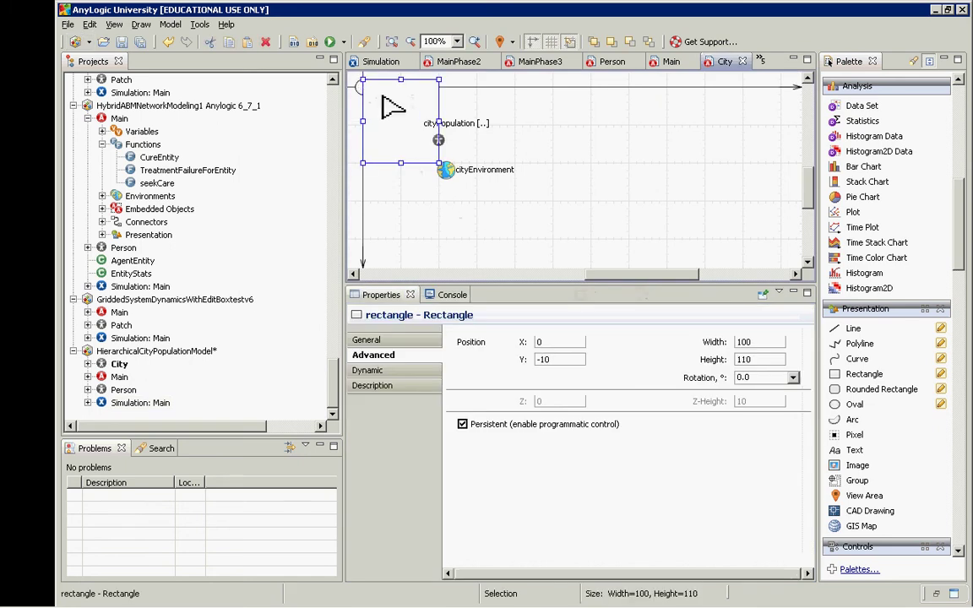
drag(366, 121, 356, 122)
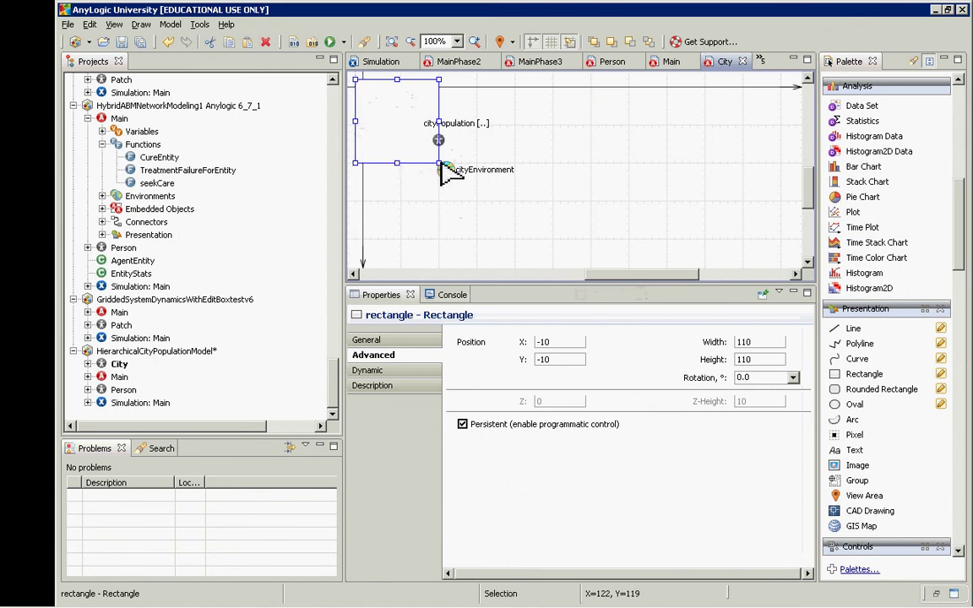
drag(439, 163, 446, 170)
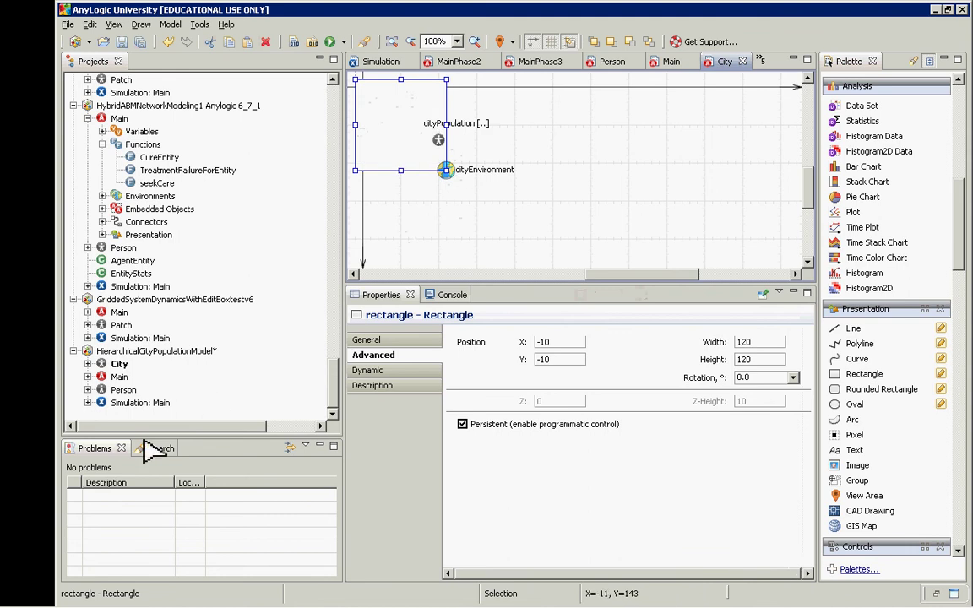
Run Simulation: Main in the Main view again, then close the simulation window.
click(142, 404)
right_click(142, 404)
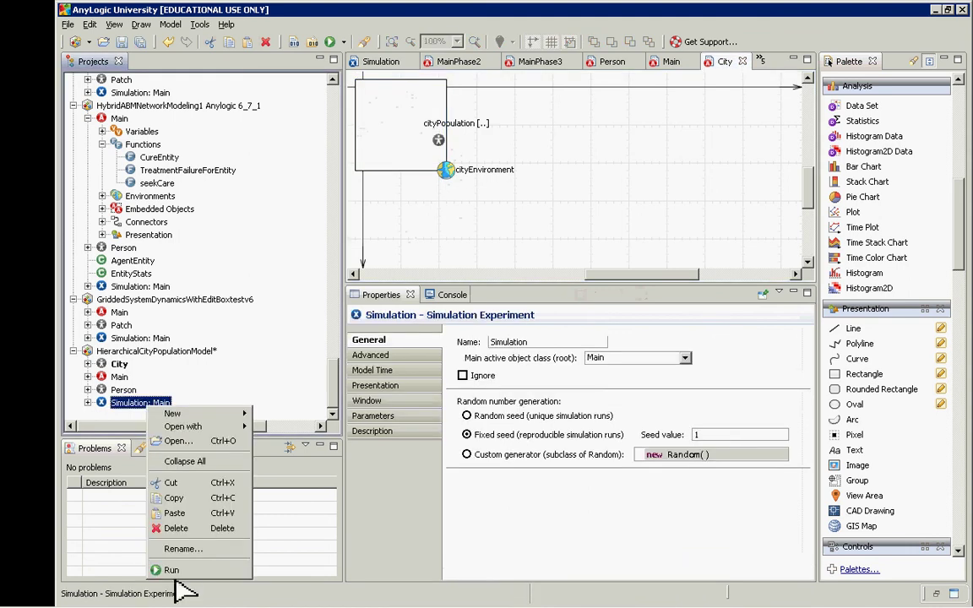
click(176, 568)
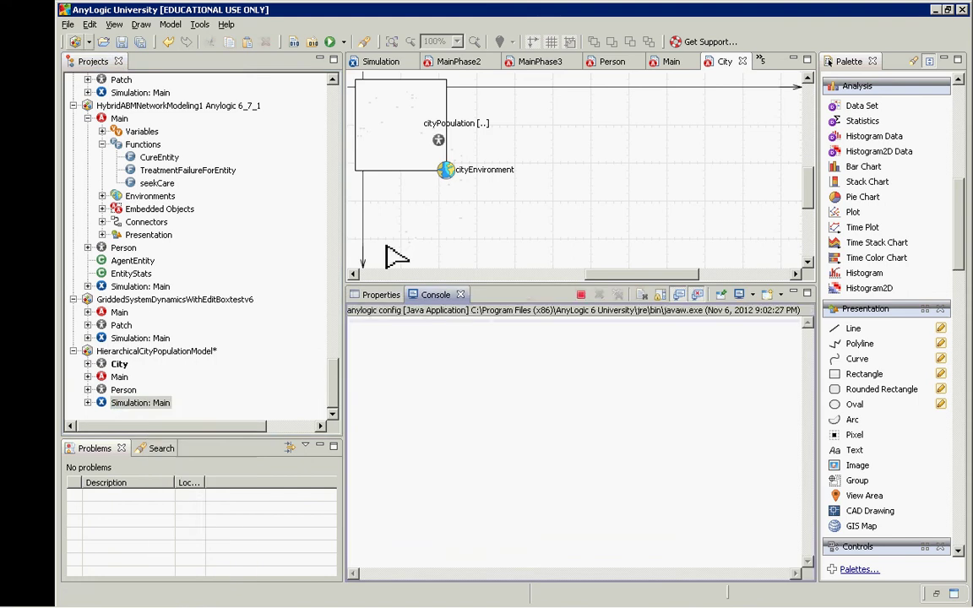
click(191, 144)
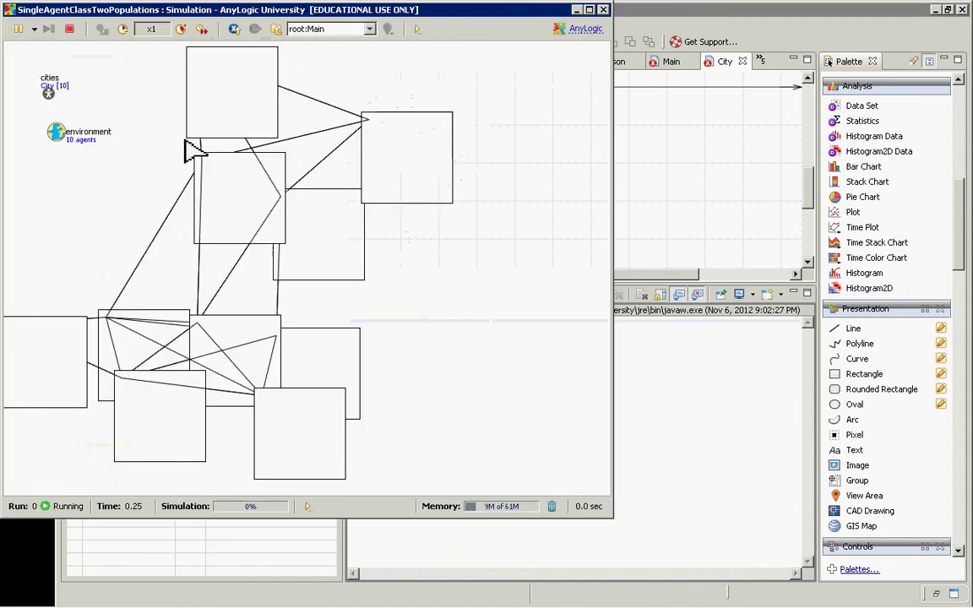
click(603, 10)
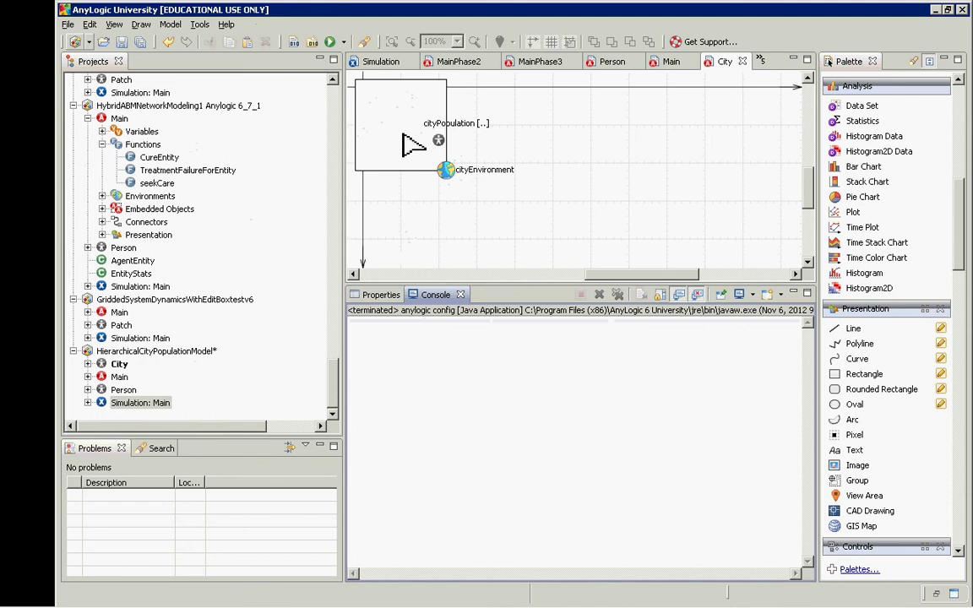
Send the City square backward so the circle, line and population icon draw above it.
click(402, 138)
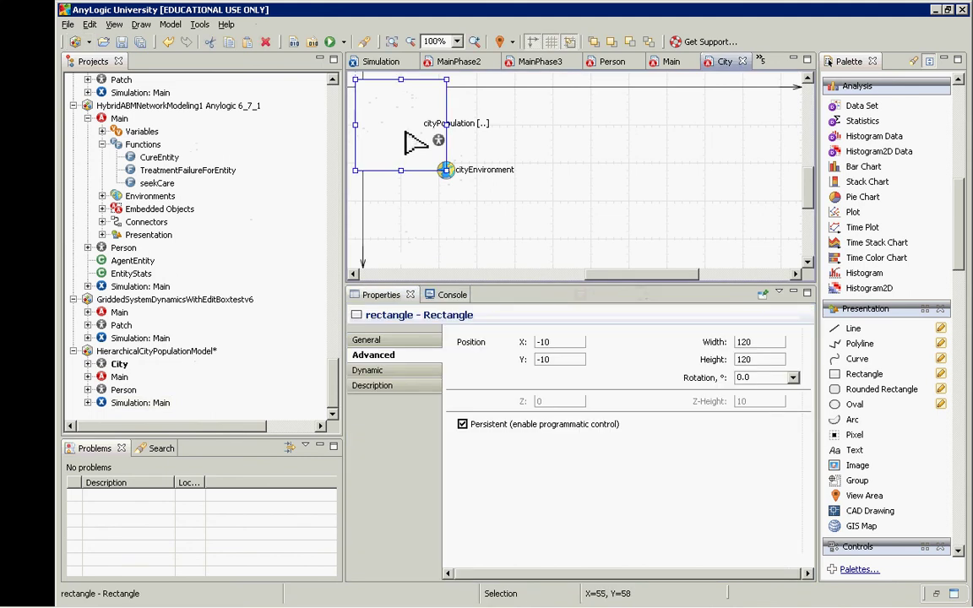
right_click(405, 133)
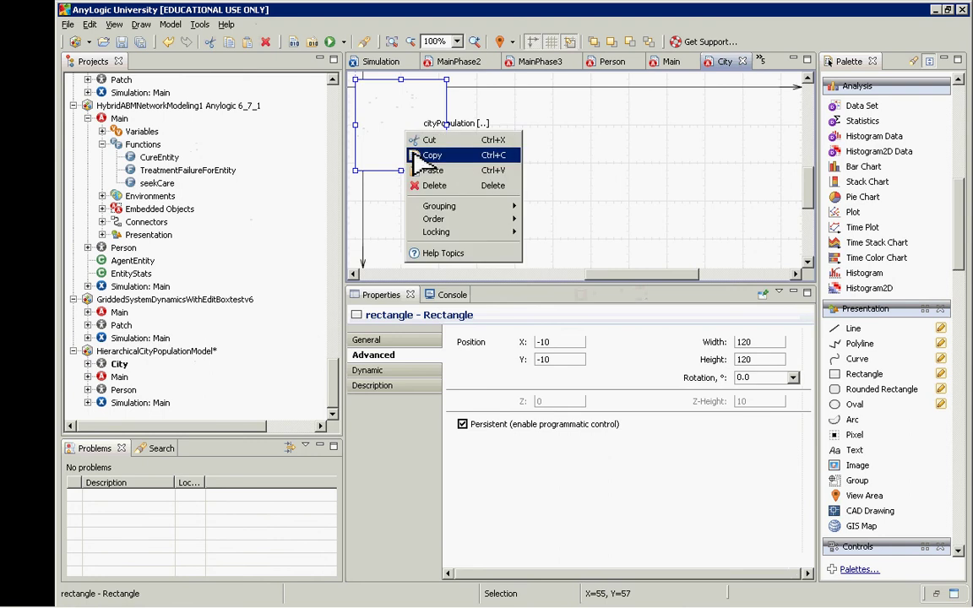
mouse_move(432, 220)
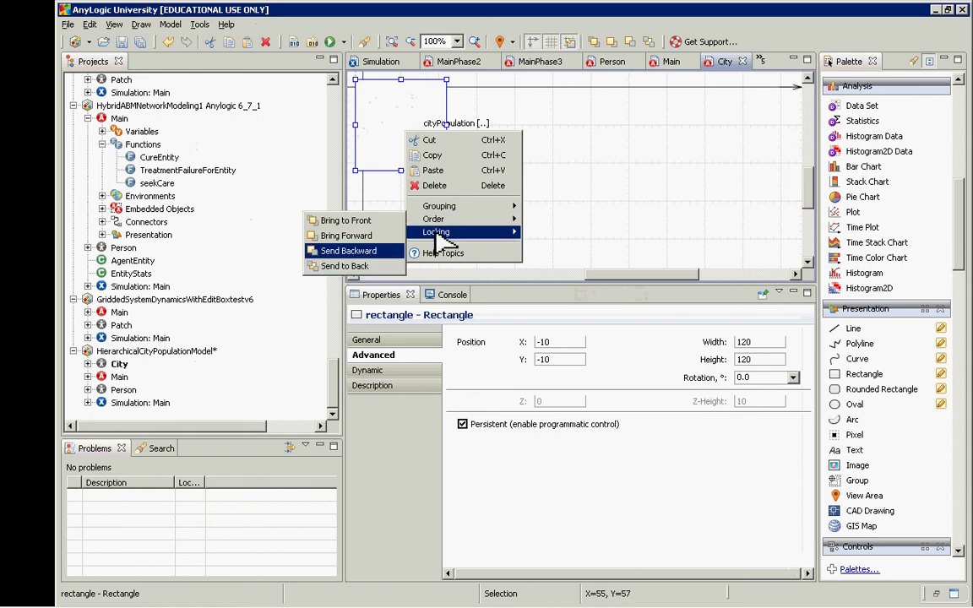
click(368, 251)
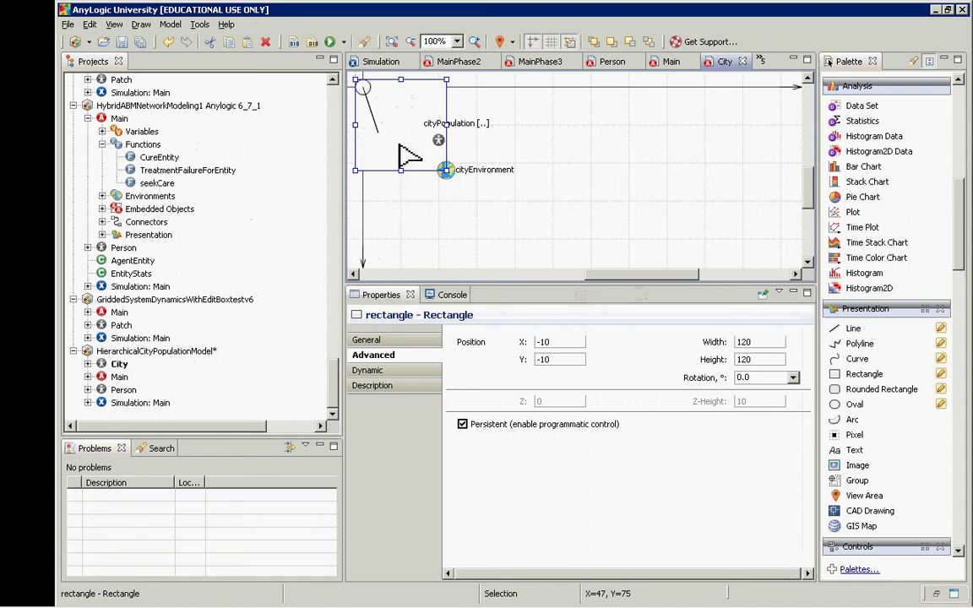
Run Simulation: Main to view the ten city networks in their squares, then close the run.
right_click(149, 411)
click(202, 565)
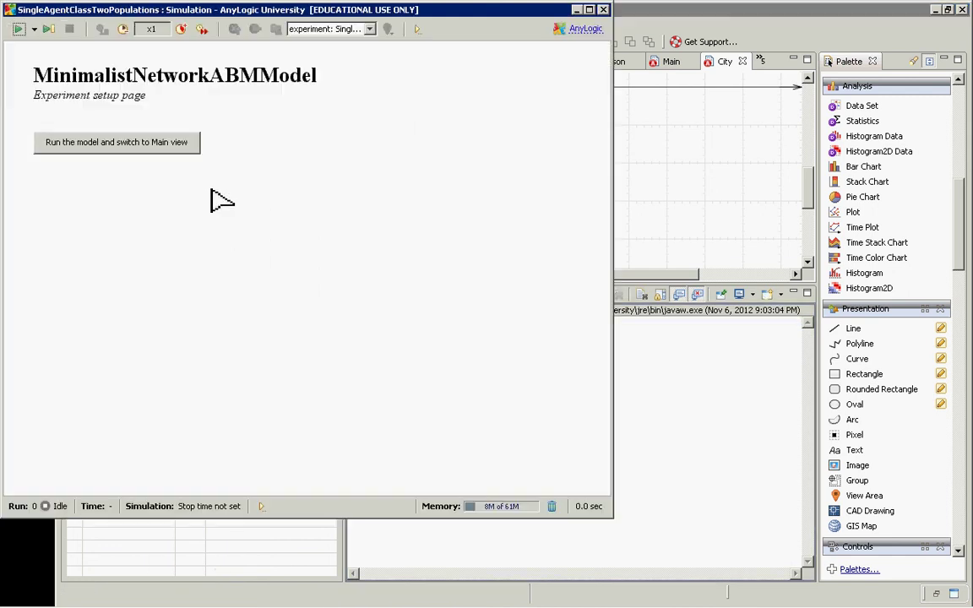
click(192, 142)
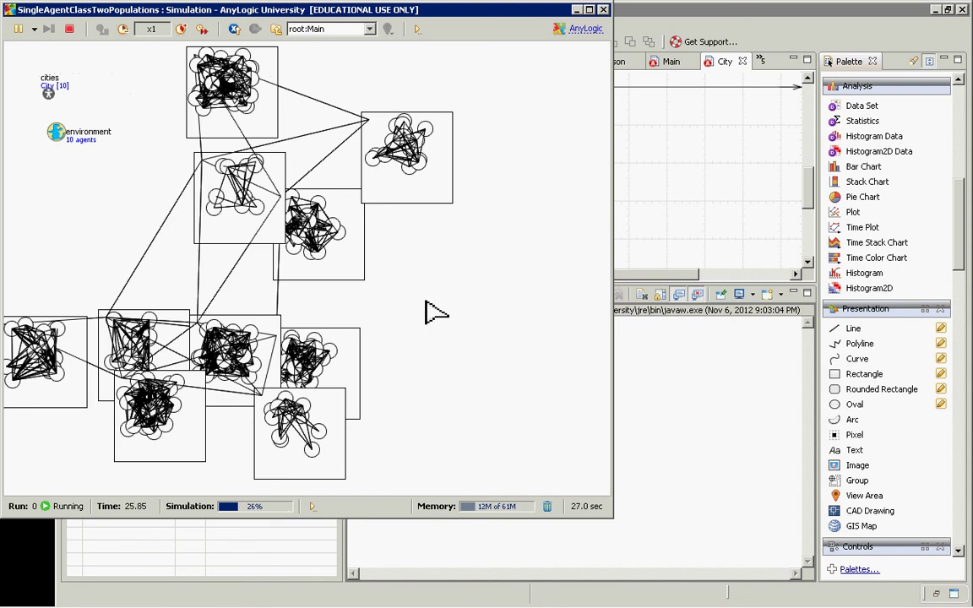
click(602, 9)
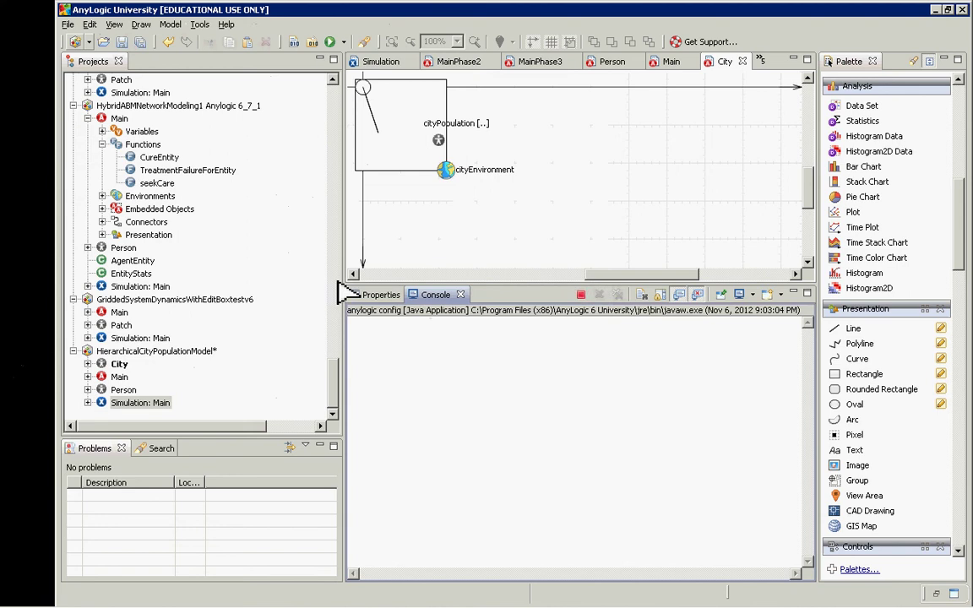
click(335, 396)
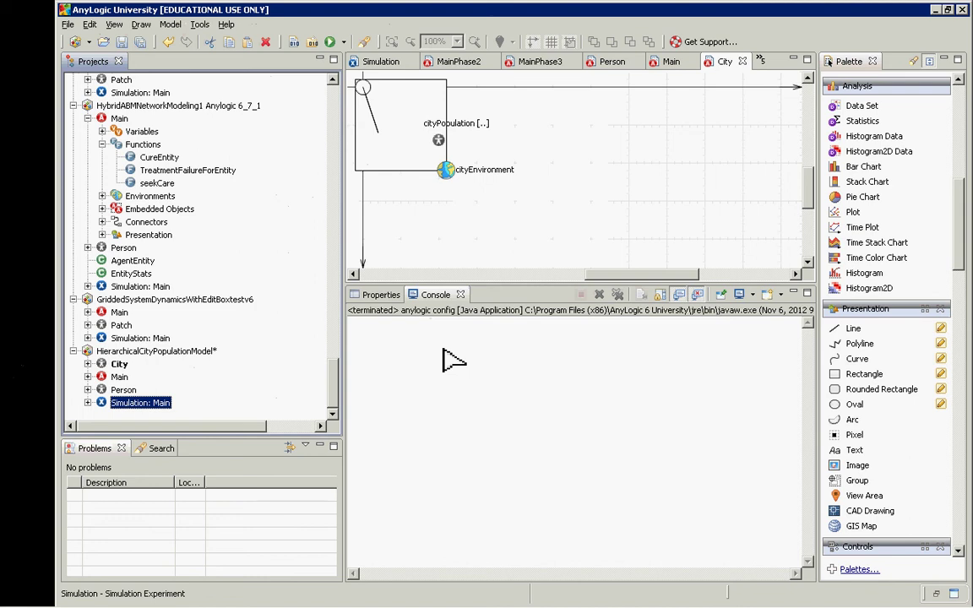
Change the City presentation's connection line width from 1 to 10 pt.
click(88, 364)
click(102, 403)
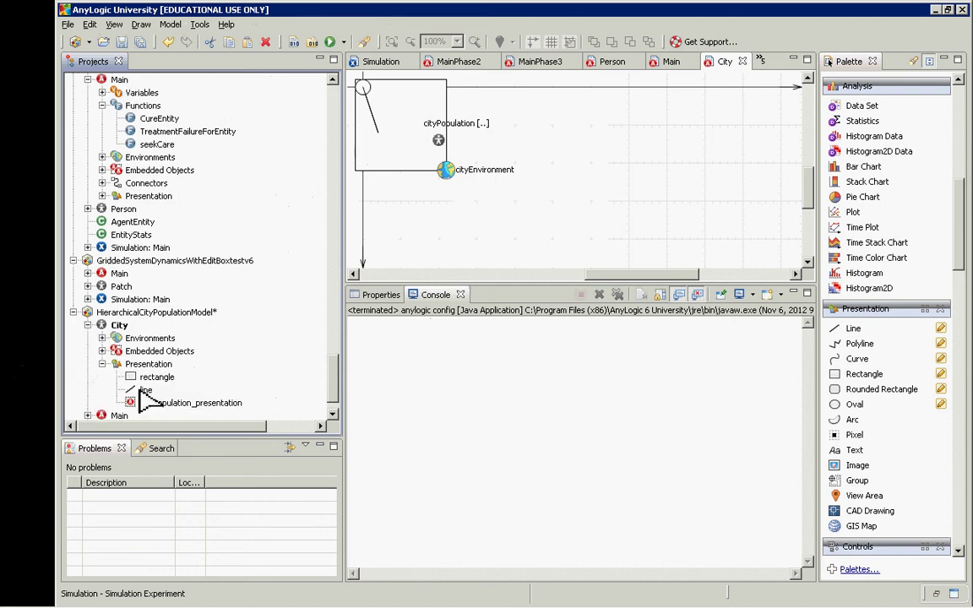
click(143, 390)
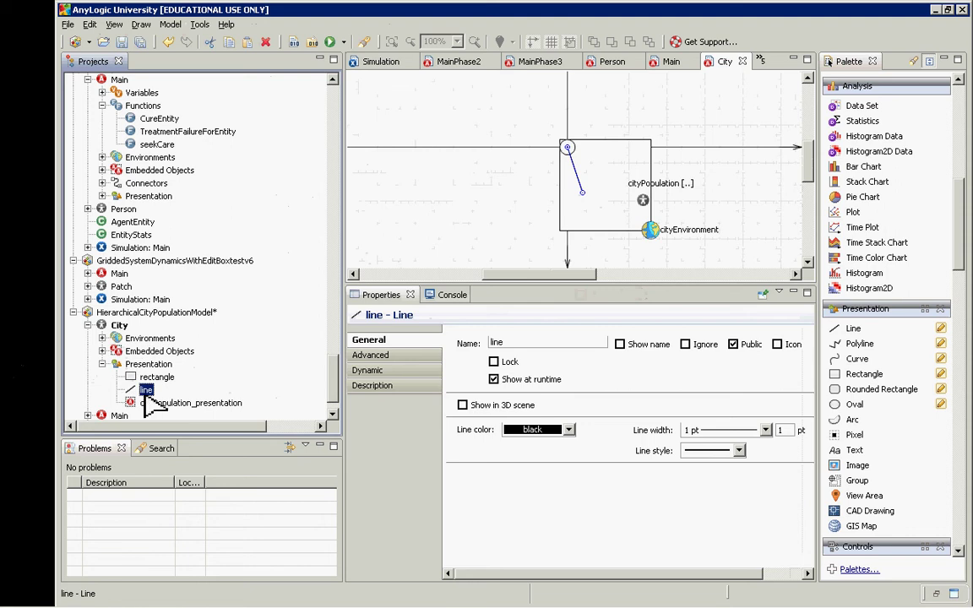
click(400, 372)
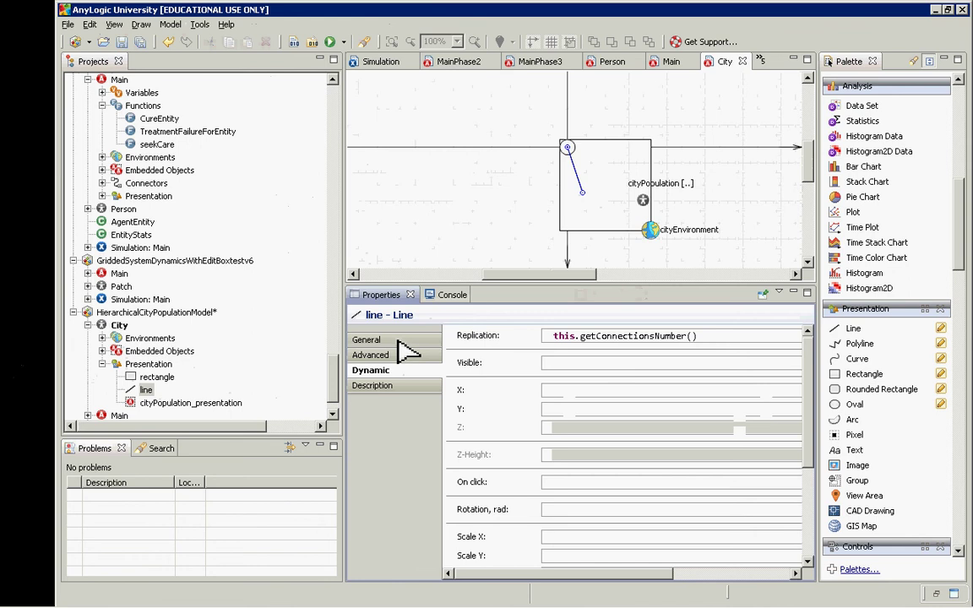
click(399, 341)
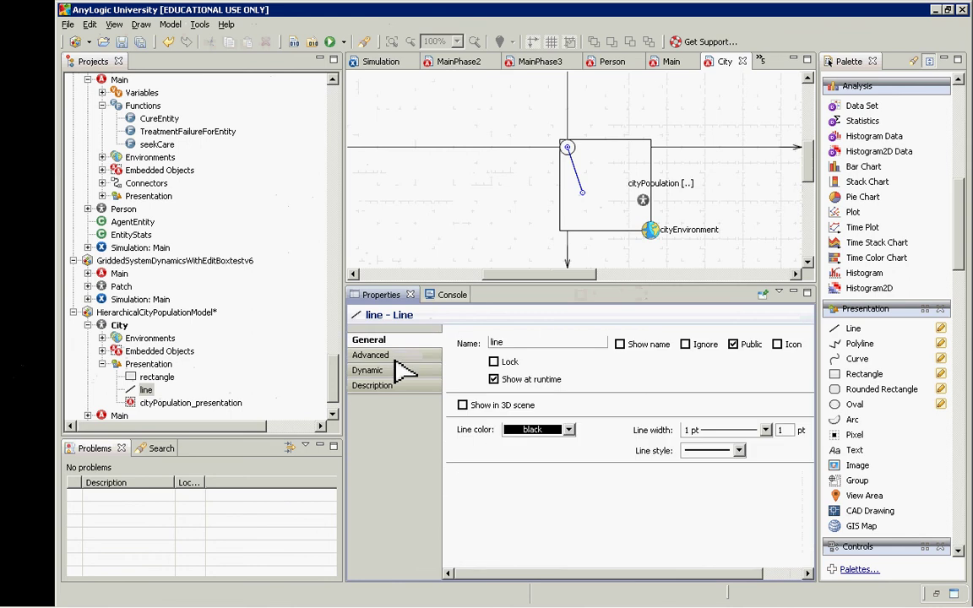
click(786, 430)
text(0)
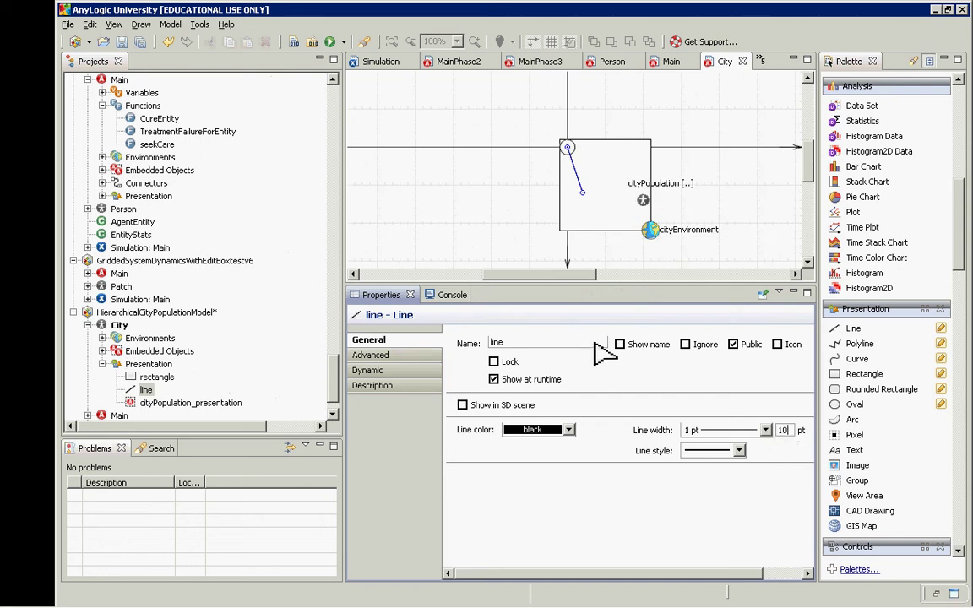
click(485, 234)
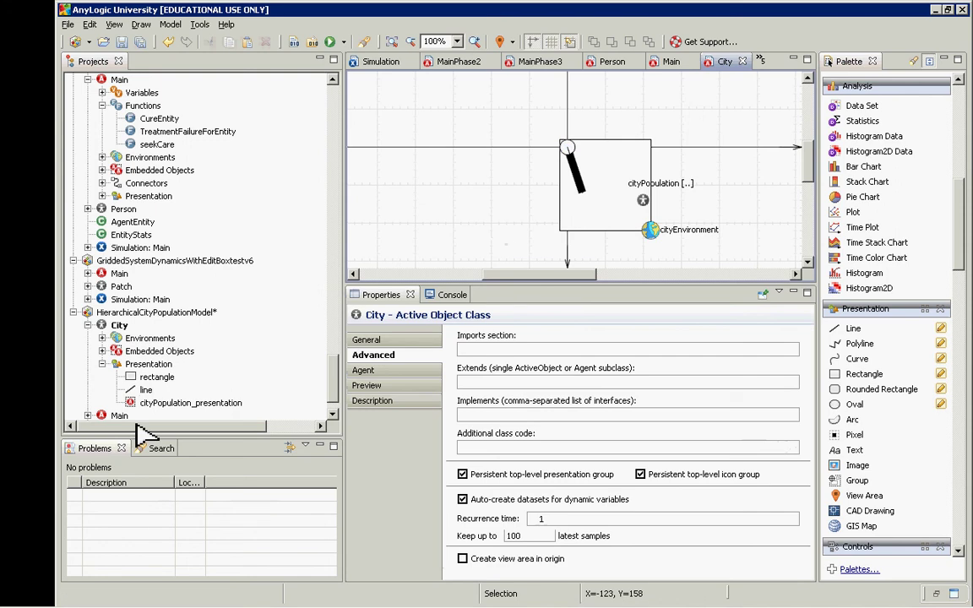
click(333, 414)
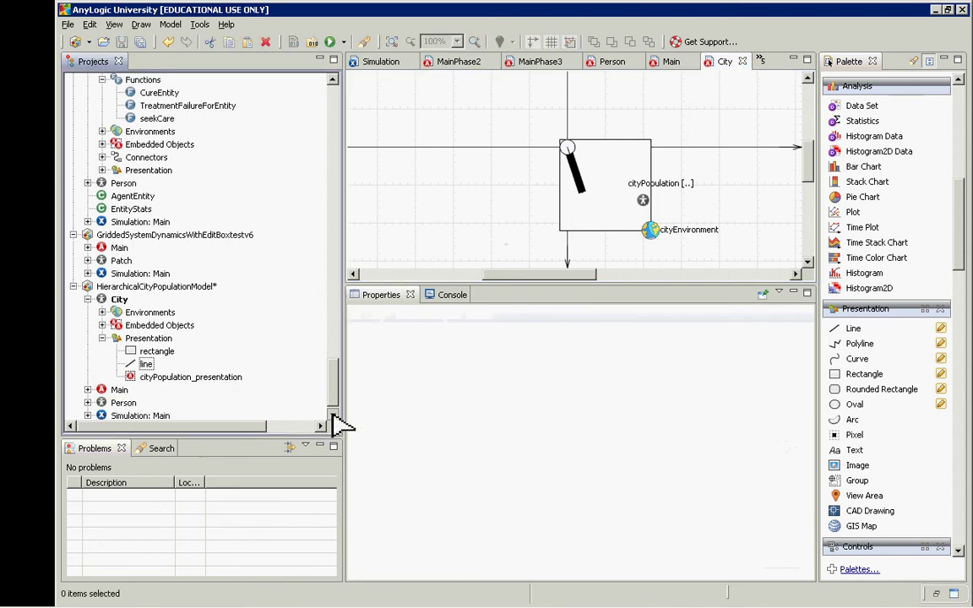
click(332, 415)
click(154, 404)
Run Simulation: Main in the Main view to see the thick 10 pt links between cities.
right_click(149, 402)
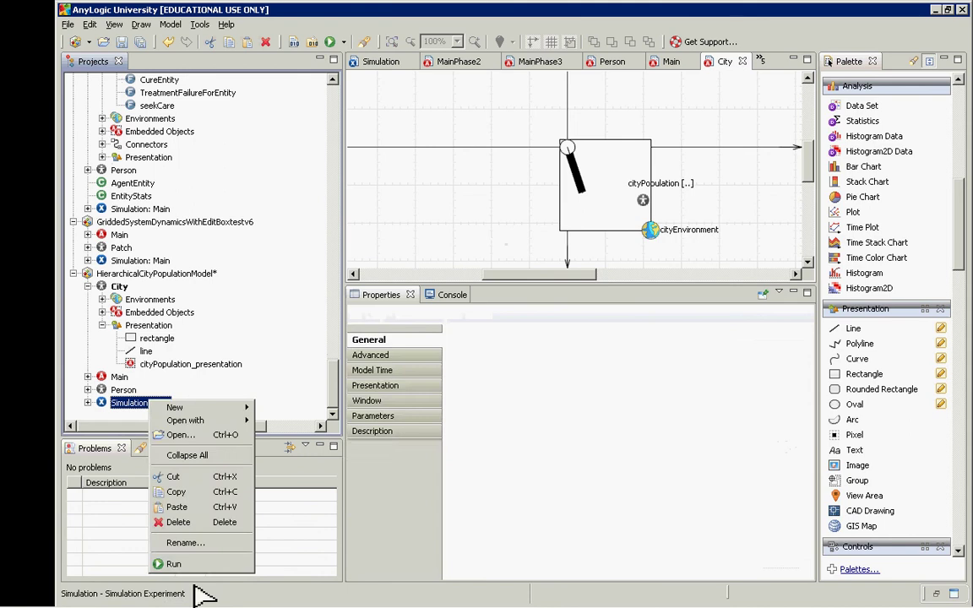
click(191, 564)
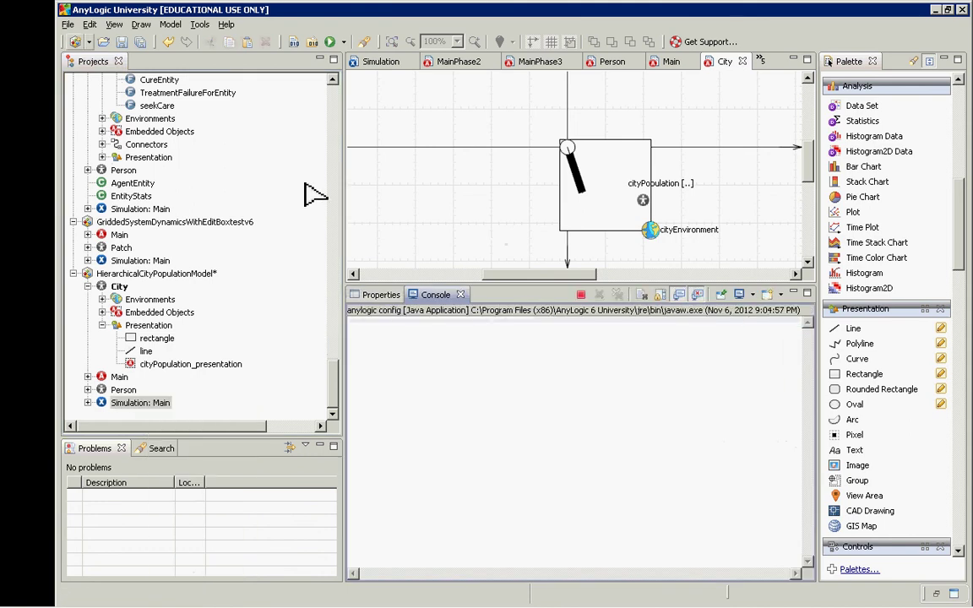
click(196, 144)
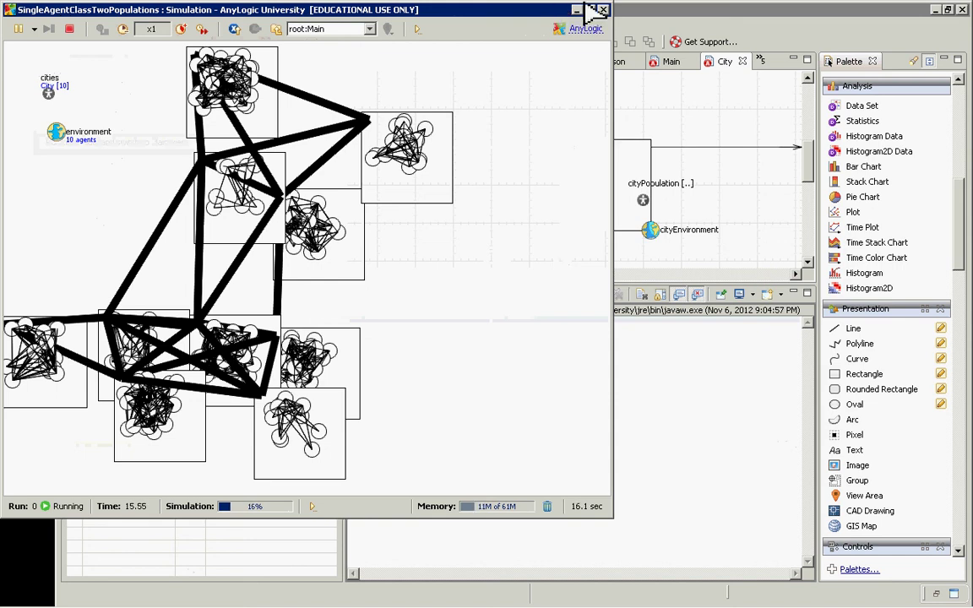
click(341, 30)
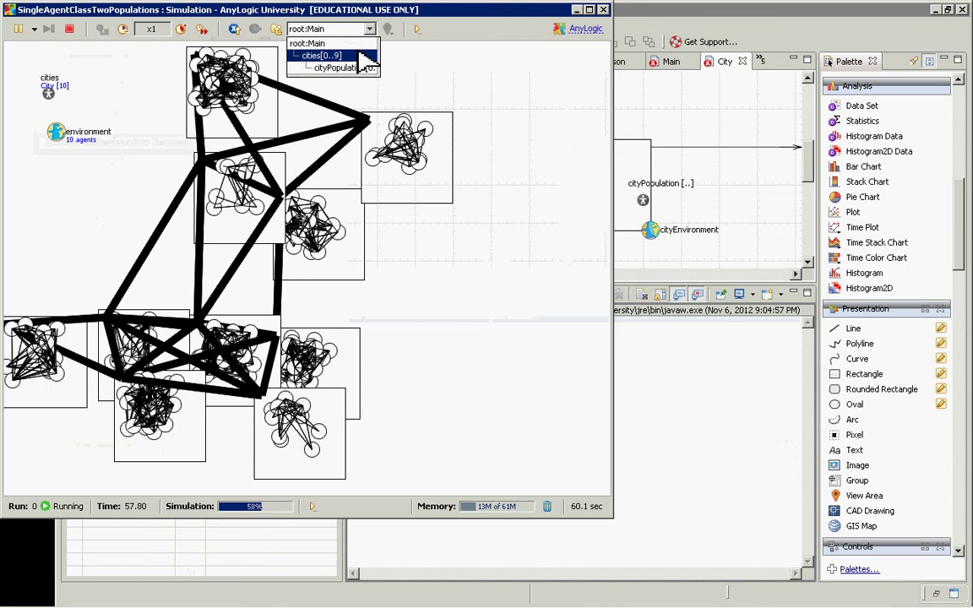
Switch to cities[0] and inspect its 20-person population and environment settings.
click(368, 56)
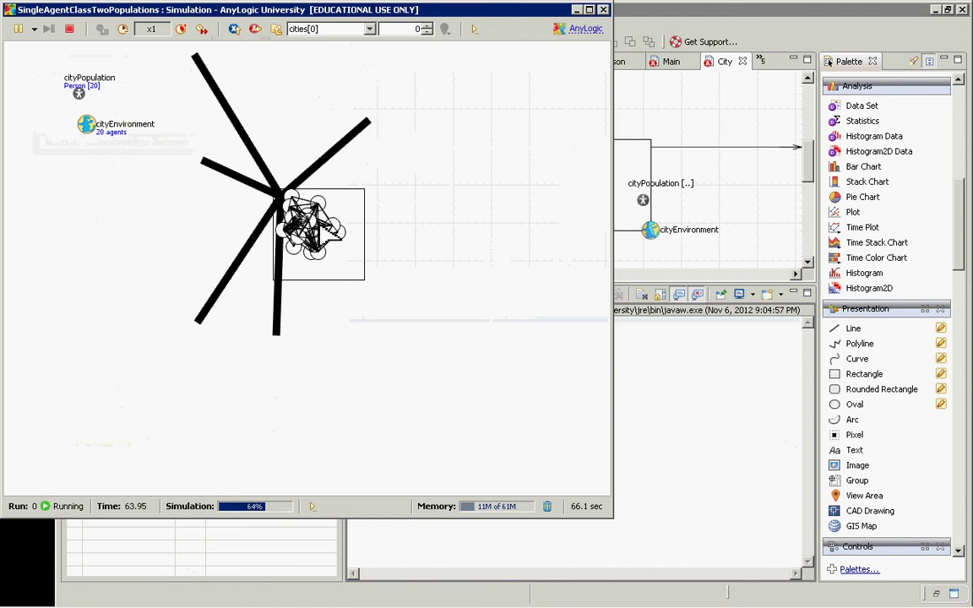
click(369, 31)
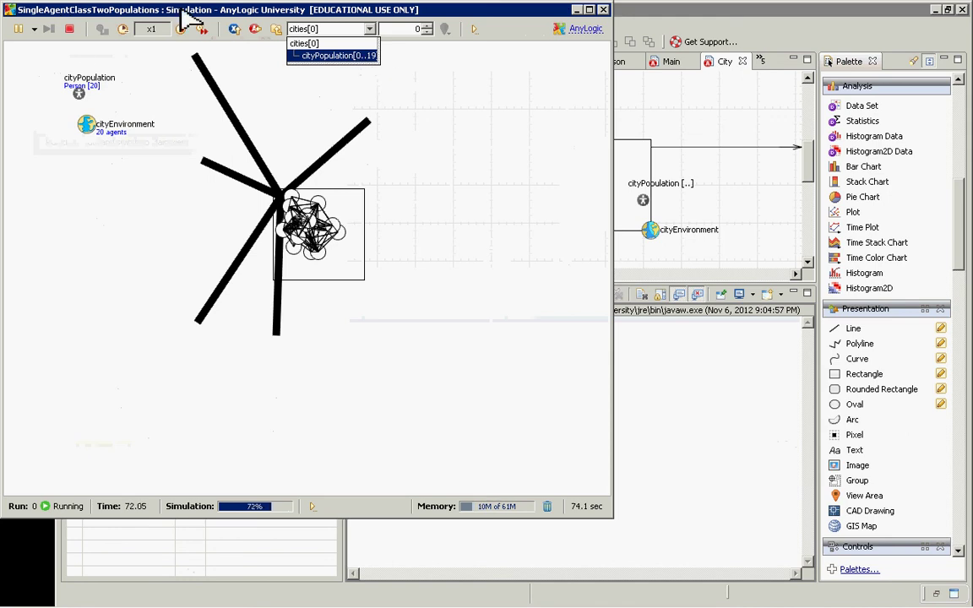
click(83, 65)
click(79, 92)
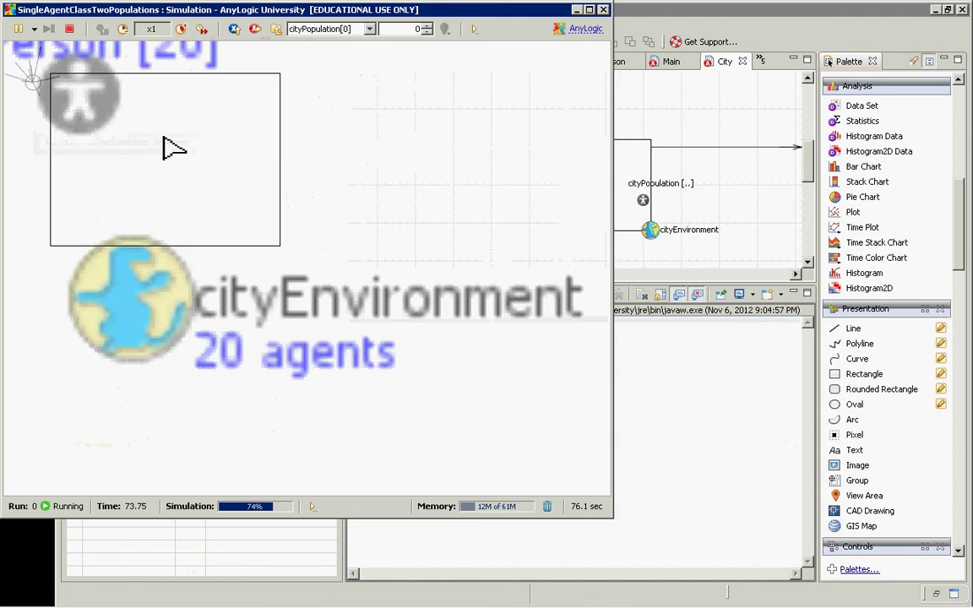
click(277, 29)
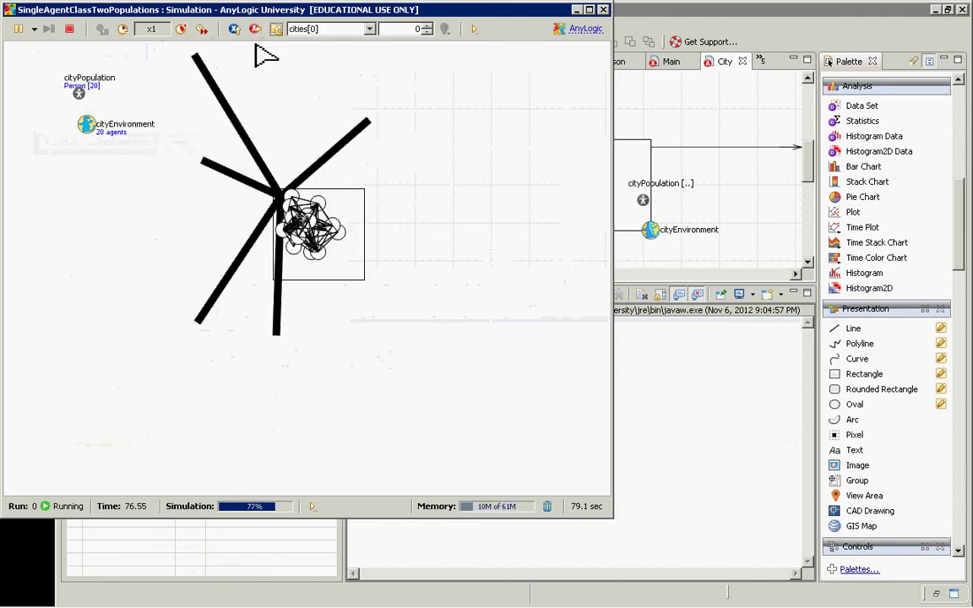
click(79, 93)
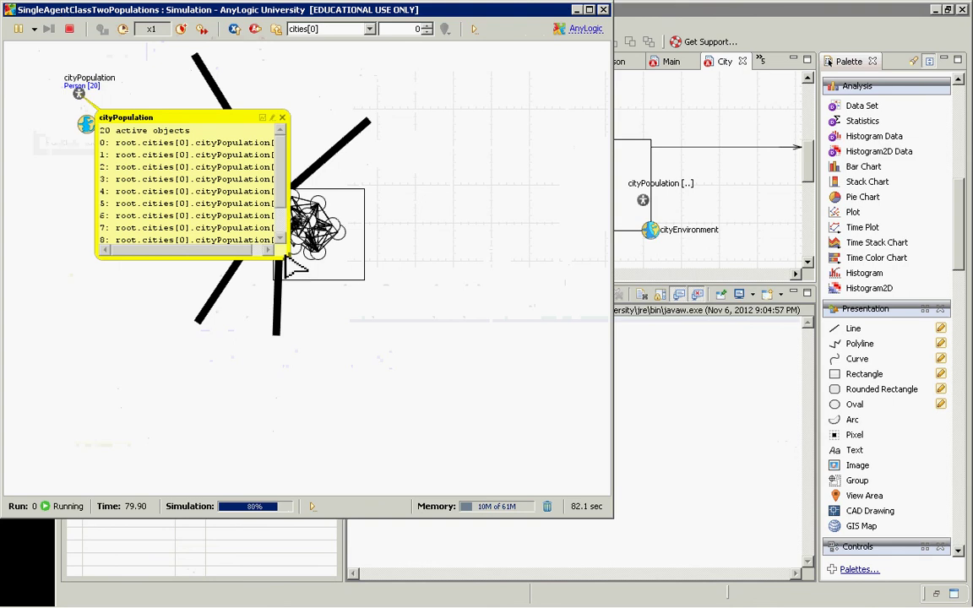
drag(287, 258, 320, 271)
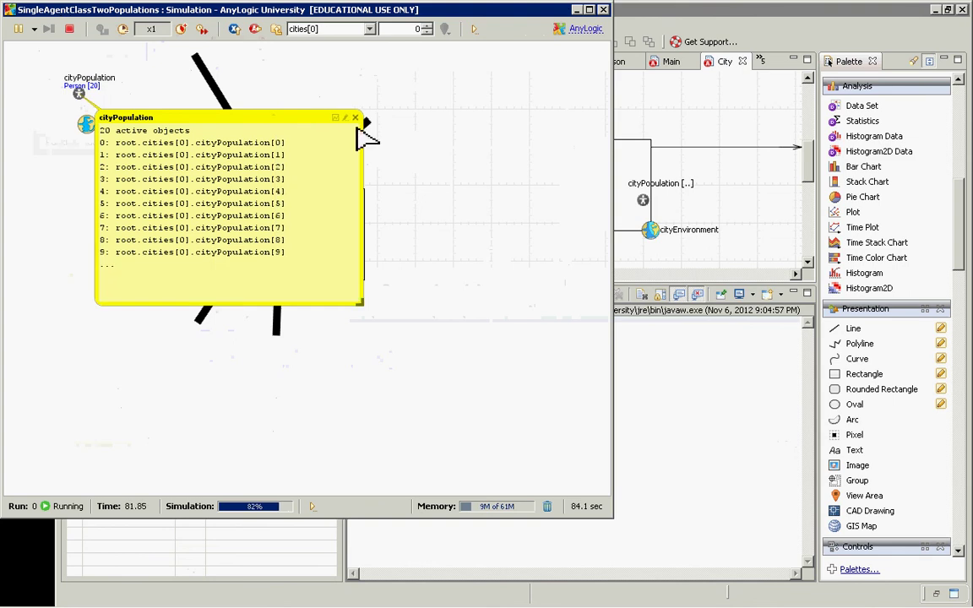
click(324, 118)
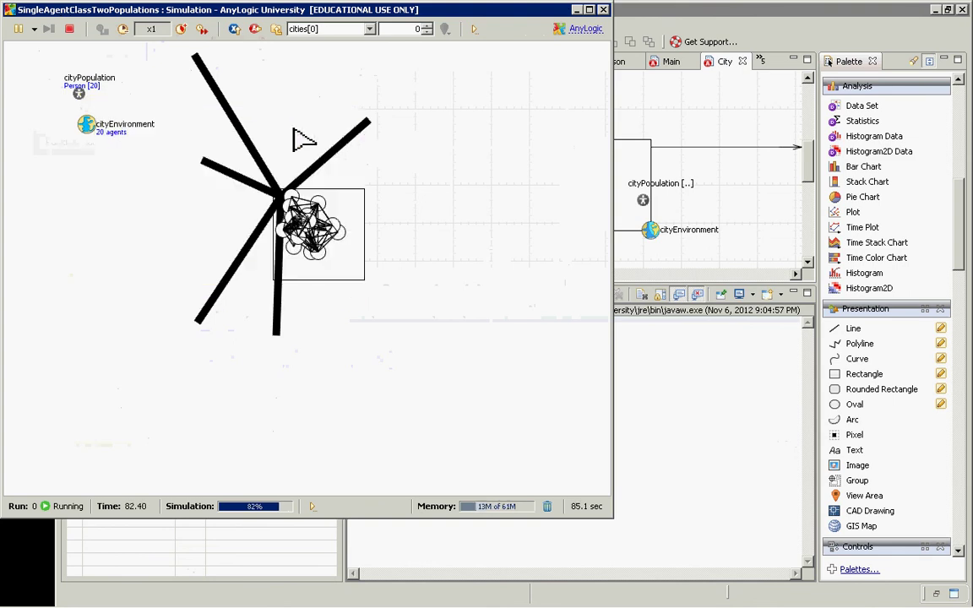
click(88, 125)
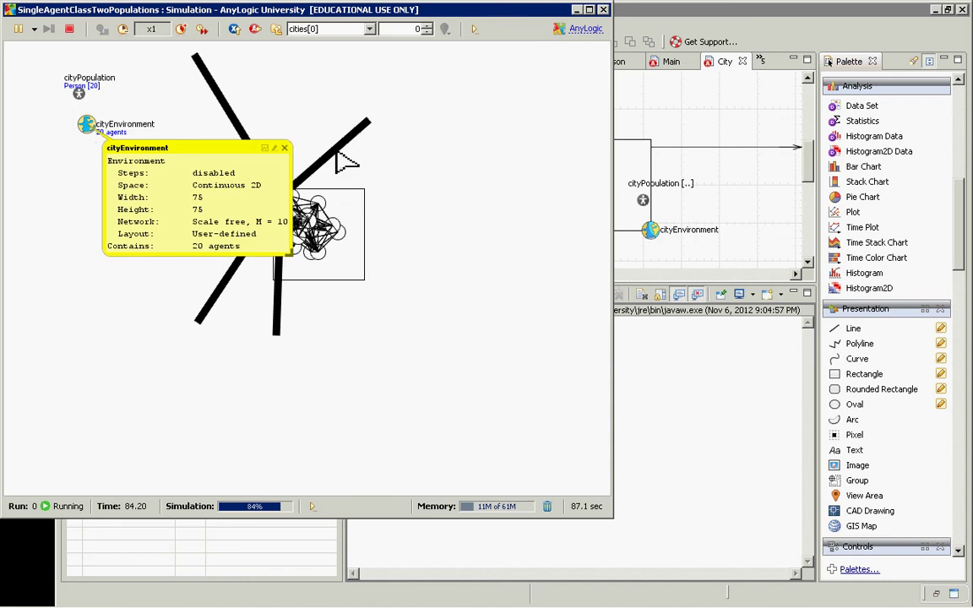
click(285, 148)
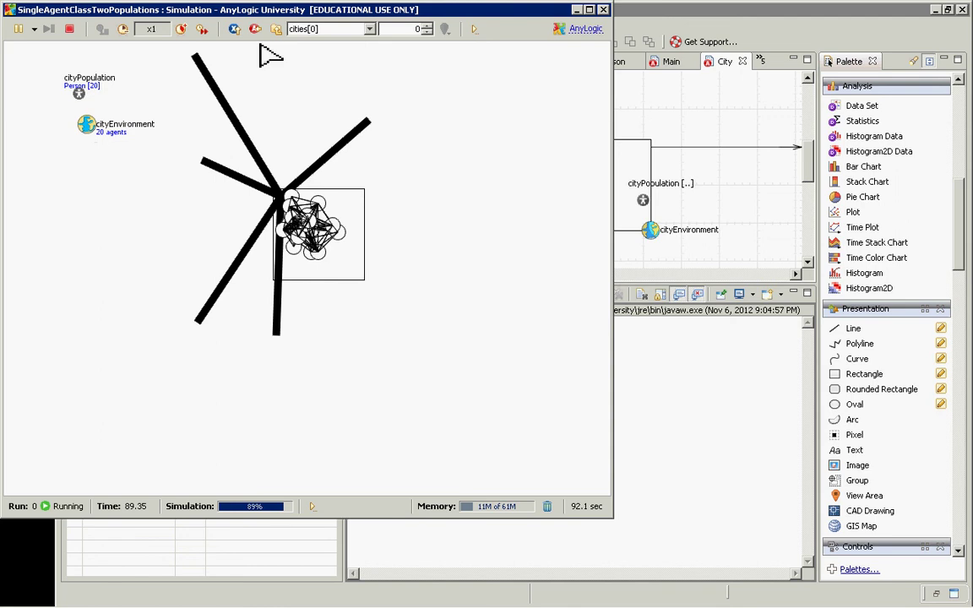
Step through the cities to cities[6] and open its cityPopulation[0] person view.
click(426, 25)
click(425, 25)
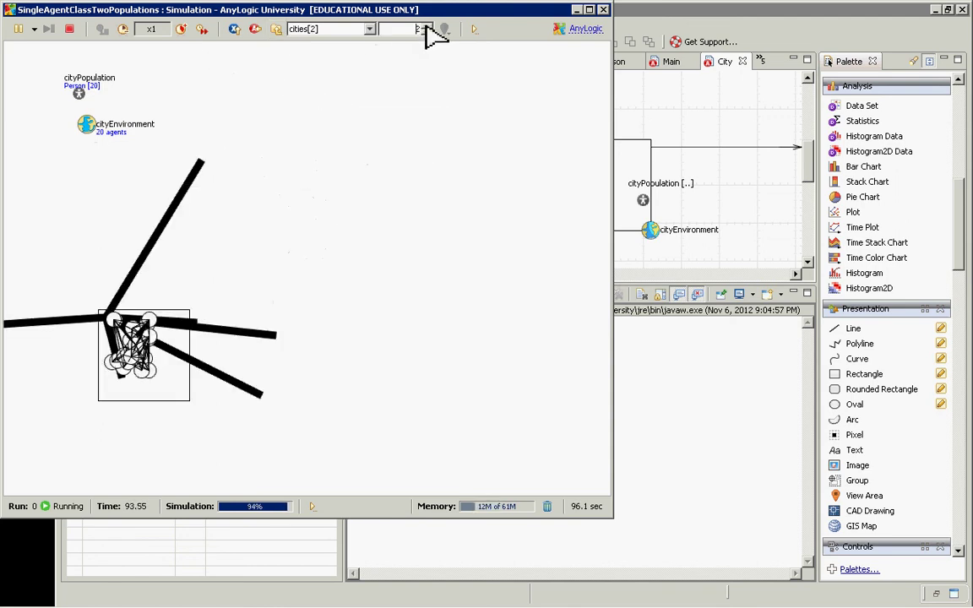
click(425, 25)
click(426, 26)
click(426, 25)
click(426, 25)
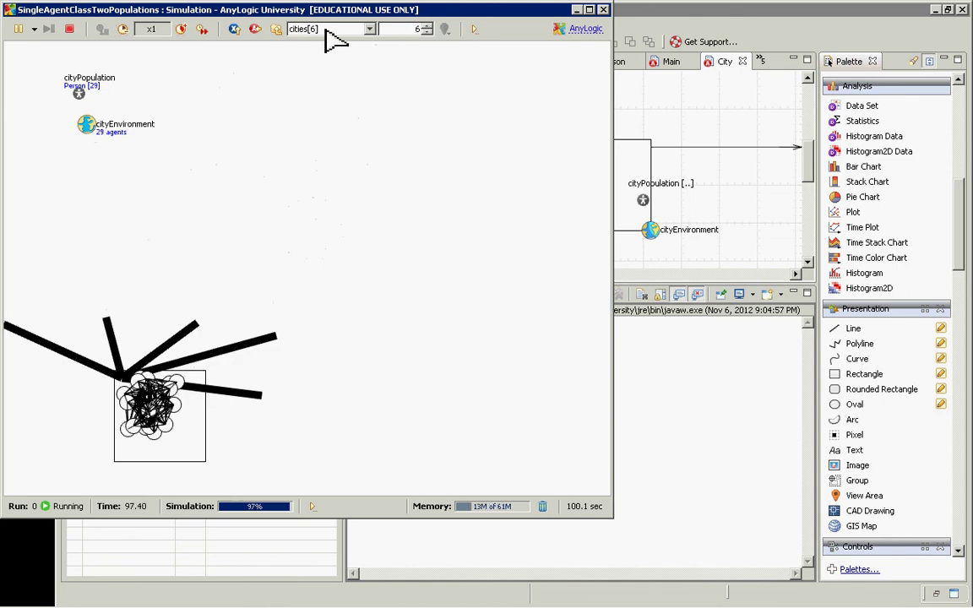
click(369, 29)
click(338, 56)
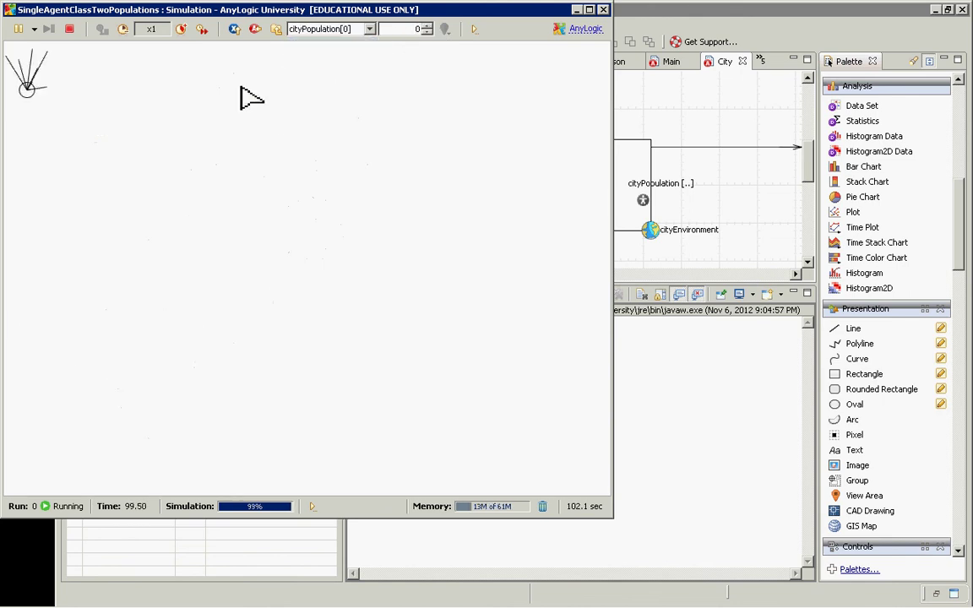
Step forward through the cityPopulation person agents up to agent 10.
click(427, 26)
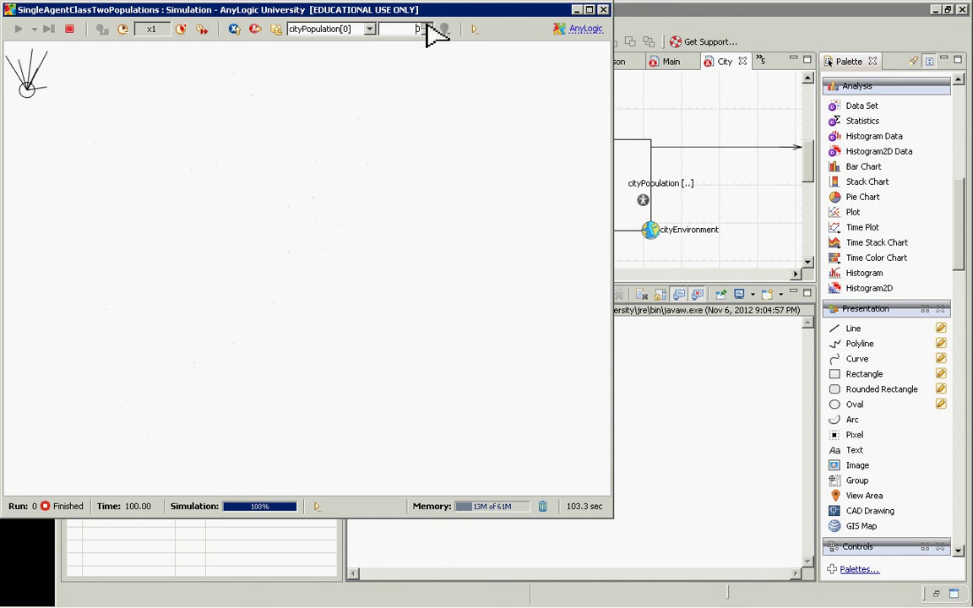
click(428, 25)
click(427, 25)
click(427, 26)
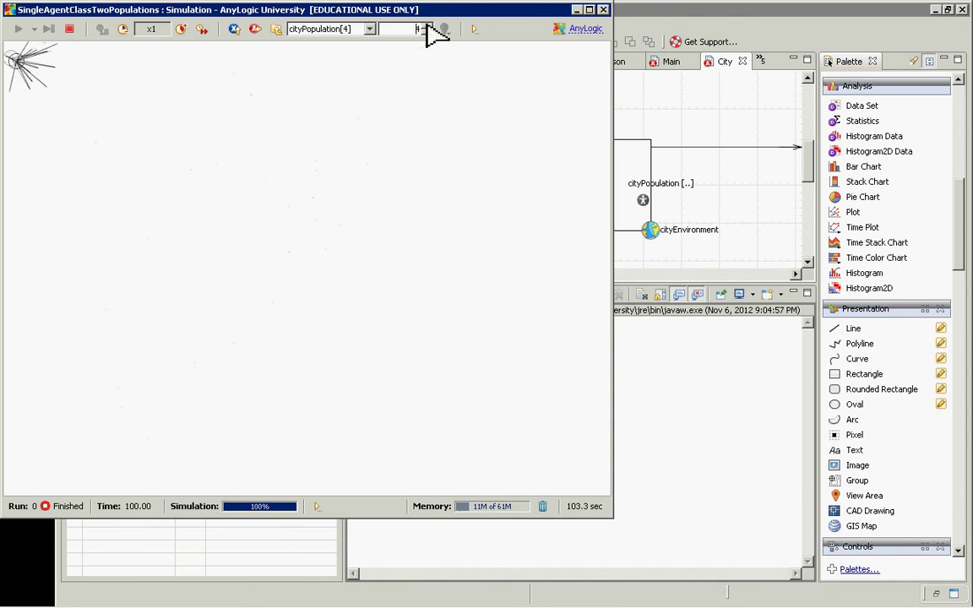
click(428, 25)
click(427, 25)
click(427, 26)
click(427, 25)
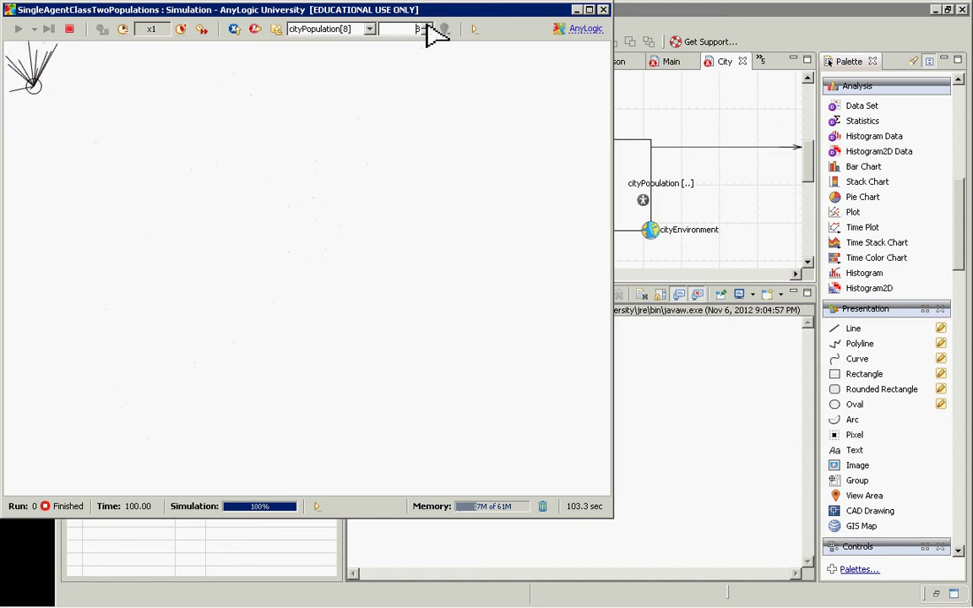
click(427, 25)
click(427, 25)
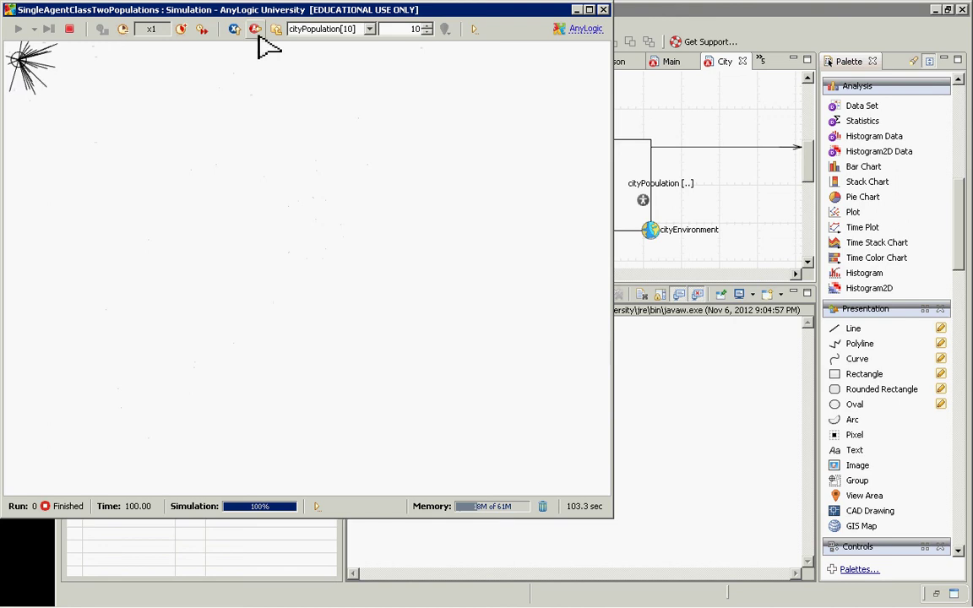
Step back to person agent 7, then return to the top-level root:Main view.
click(315, 30)
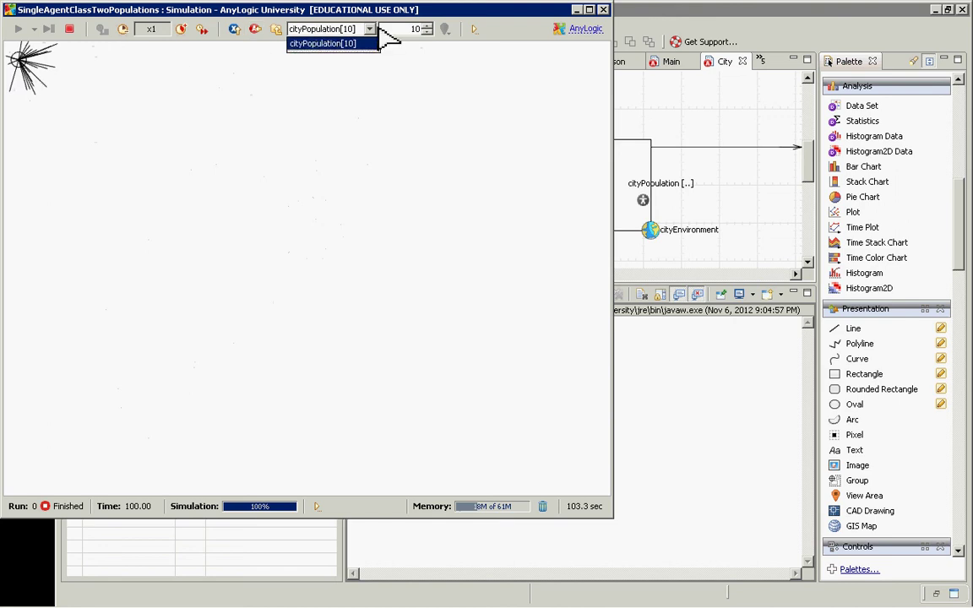
click(427, 32)
click(427, 32)
click(427, 33)
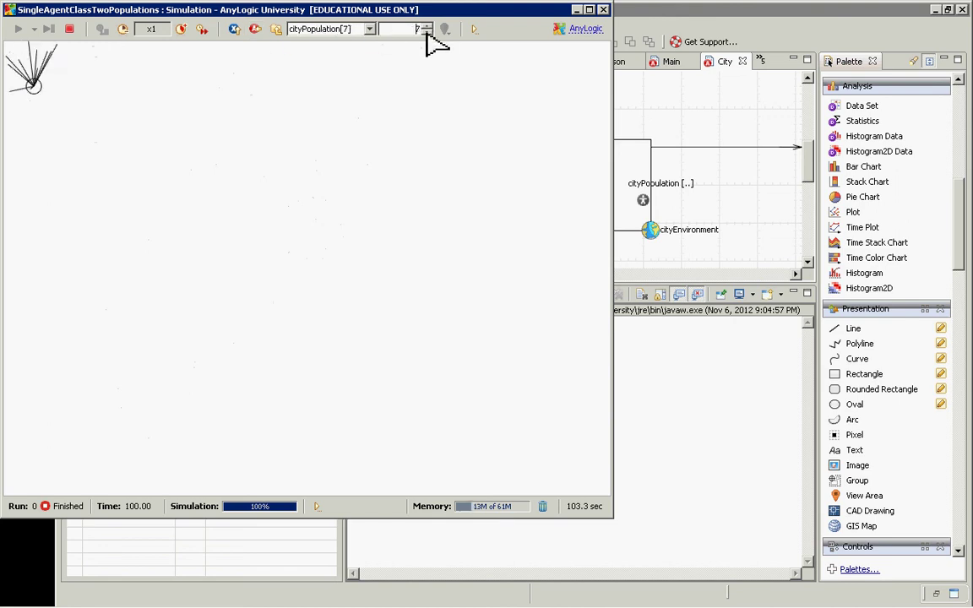
click(345, 28)
click(315, 43)
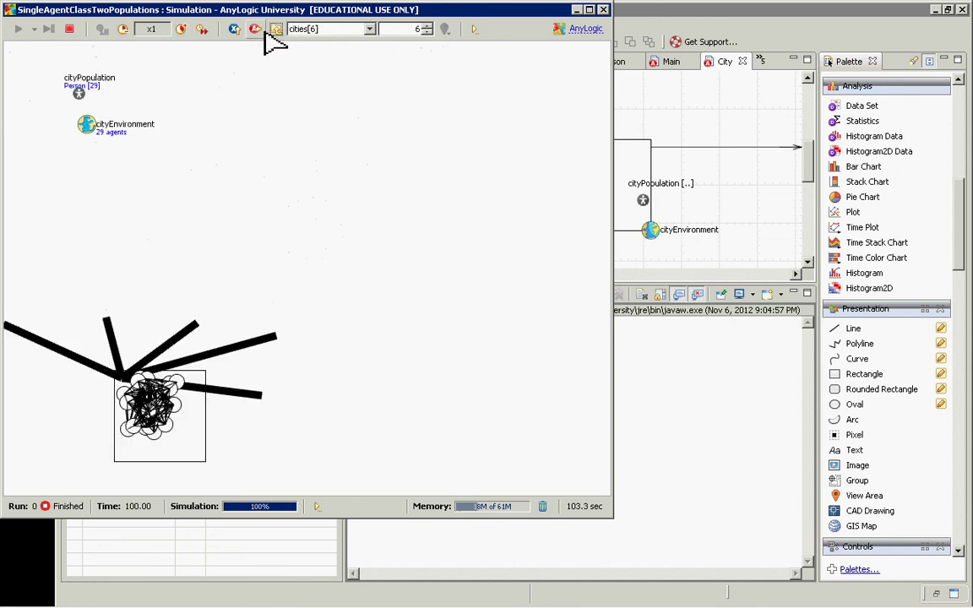
click(277, 29)
click(327, 31)
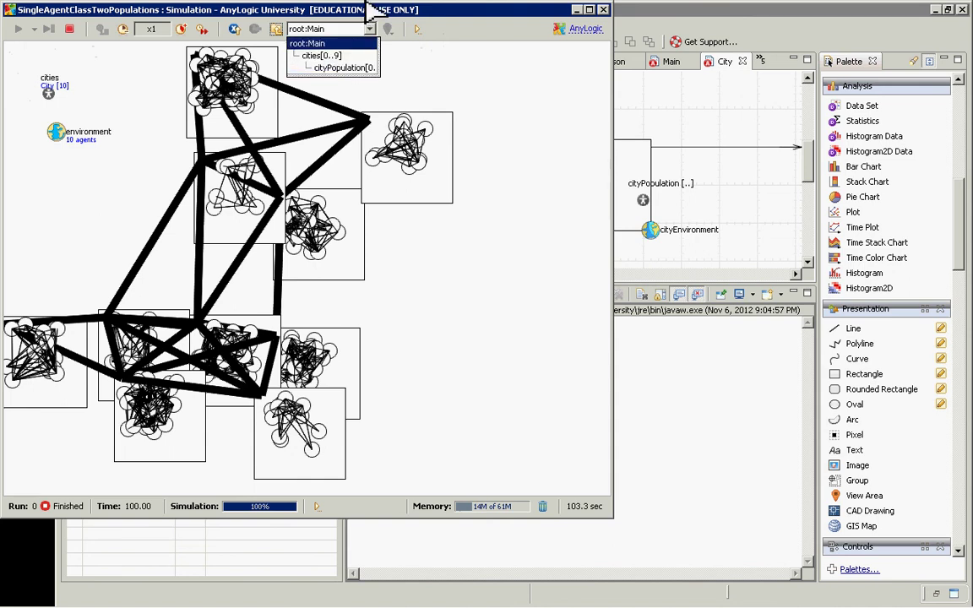
click(473, 120)
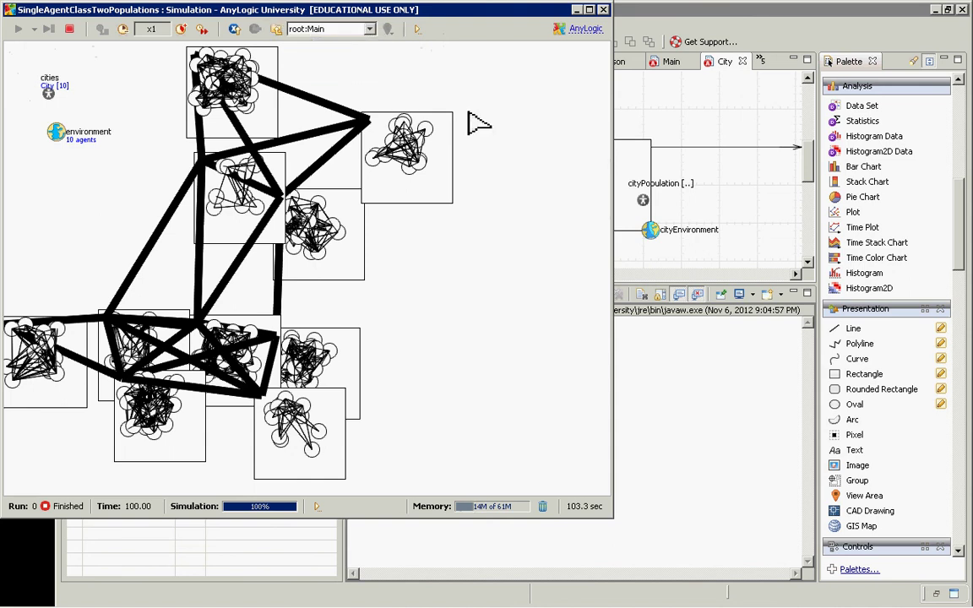
Close the running simulation, open the Person class, and glance at the slides.
click(603, 11)
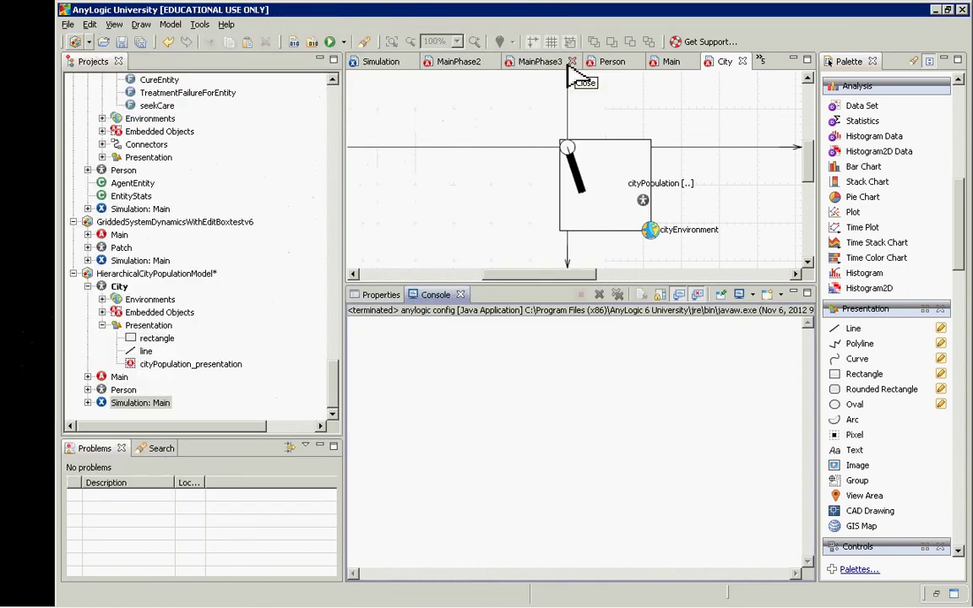
double_click(125, 390)
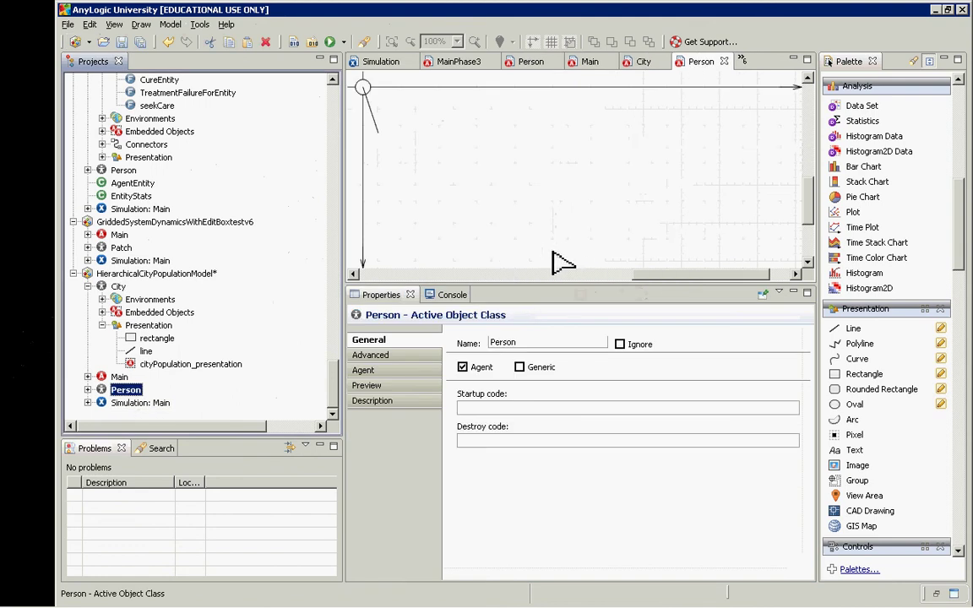
key(alt+Tab)
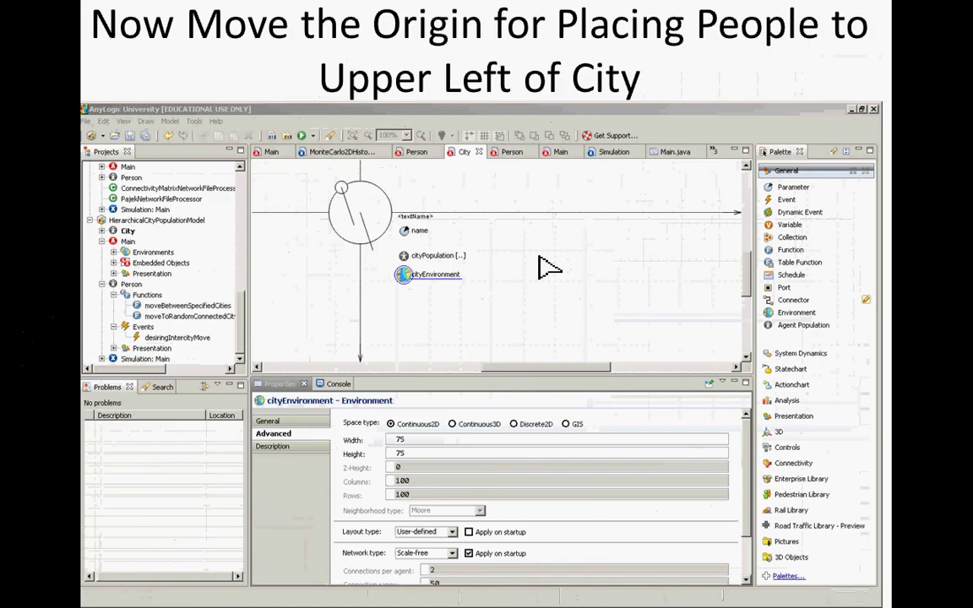
key(alt+Tab)
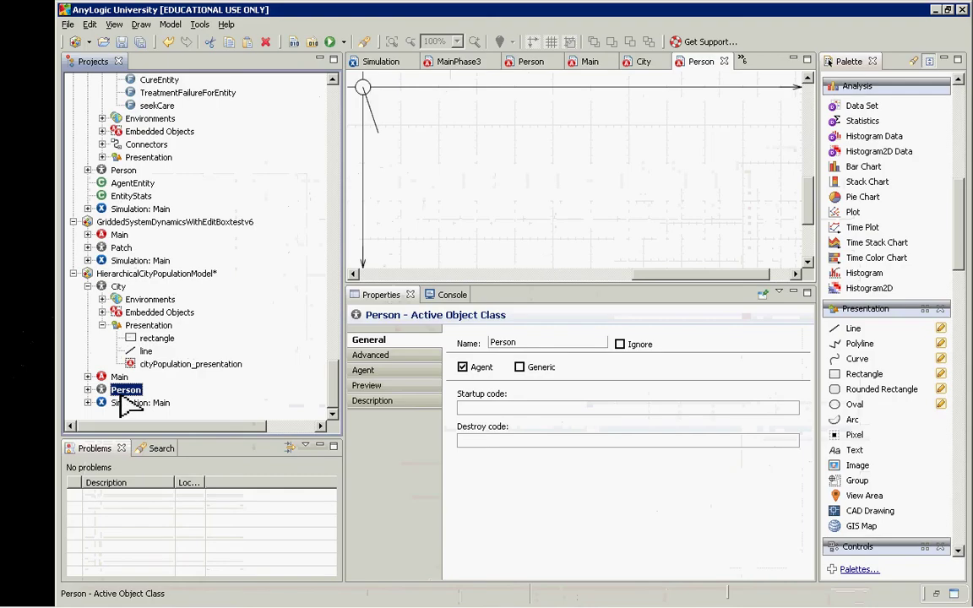
Rerun Simulation: Main in the Main view, then close the simulation window.
right_click(124, 390)
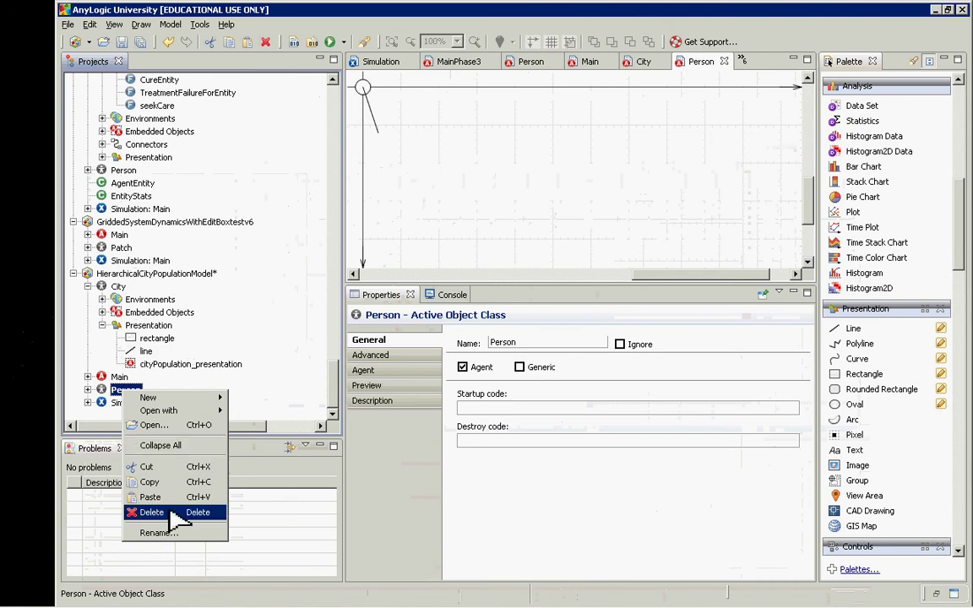
click(122, 404)
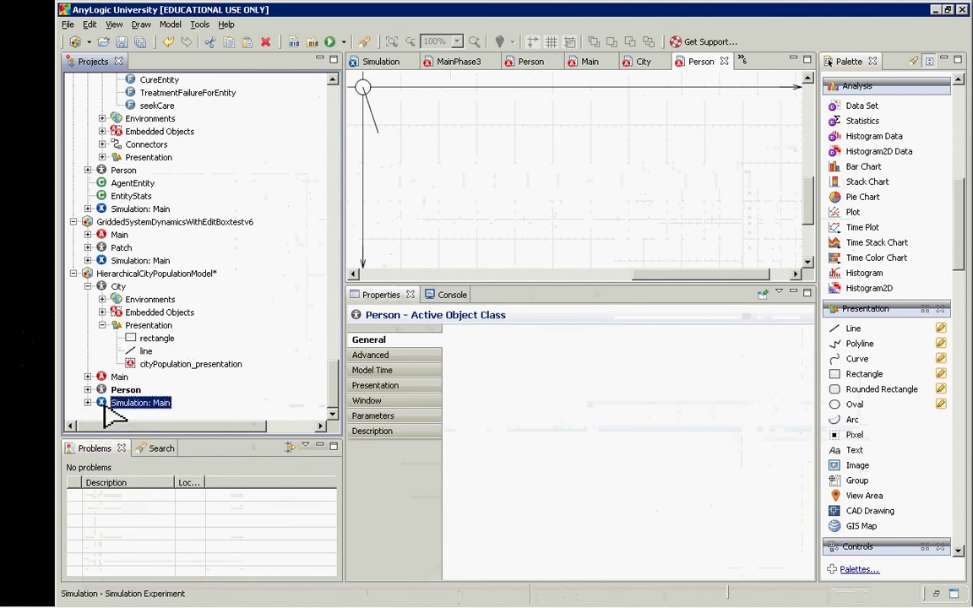
right_click(120, 404)
click(144, 564)
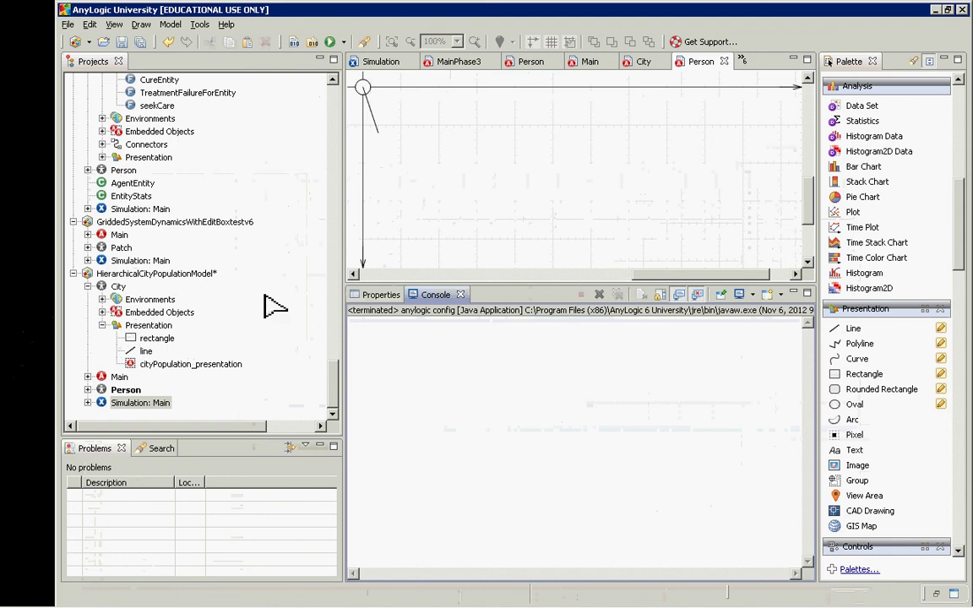
click(175, 150)
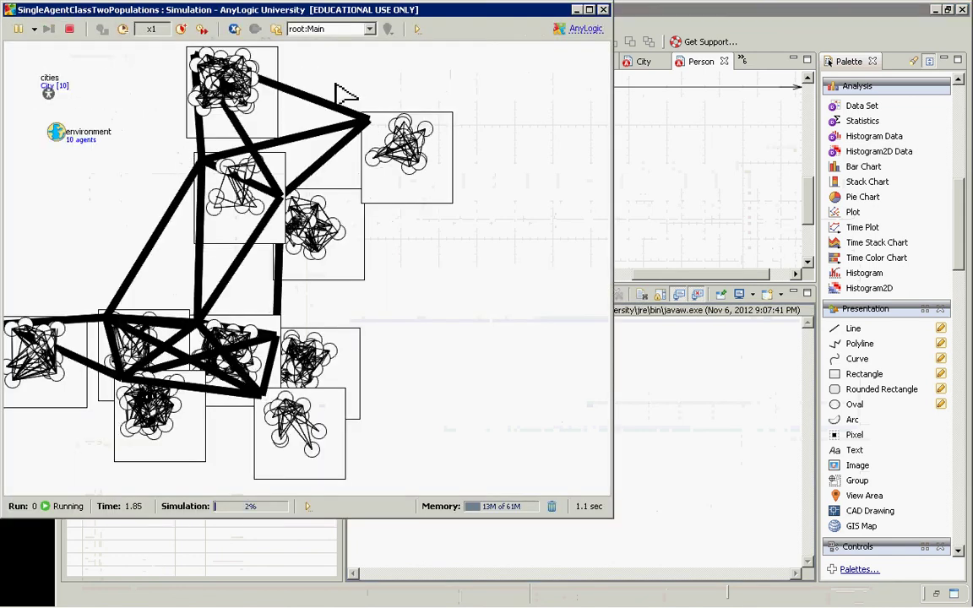
click(603, 9)
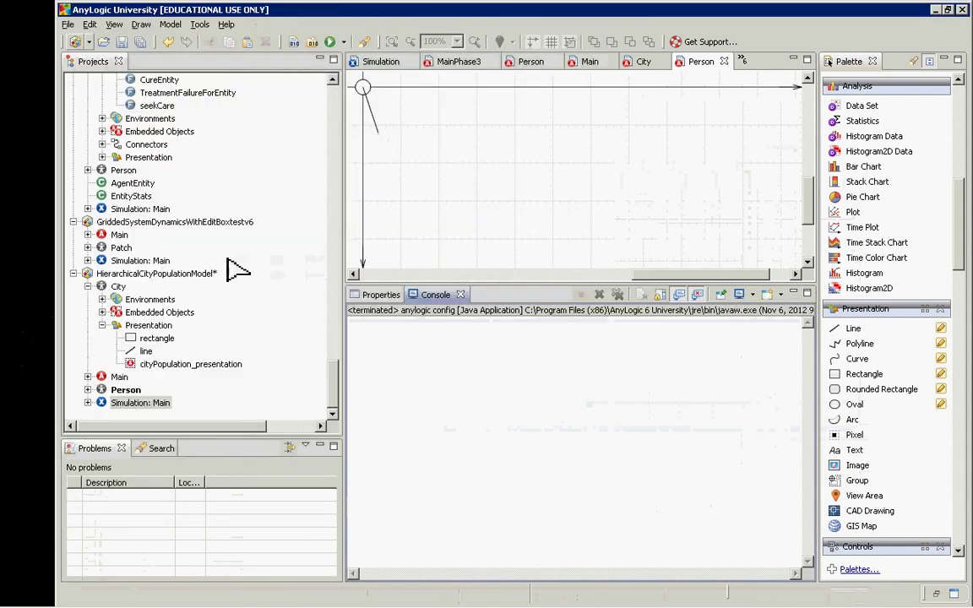
In City, place the line at X=50, Y=50 with dX=0, dY=40 inside the square.
double_click(112, 287)
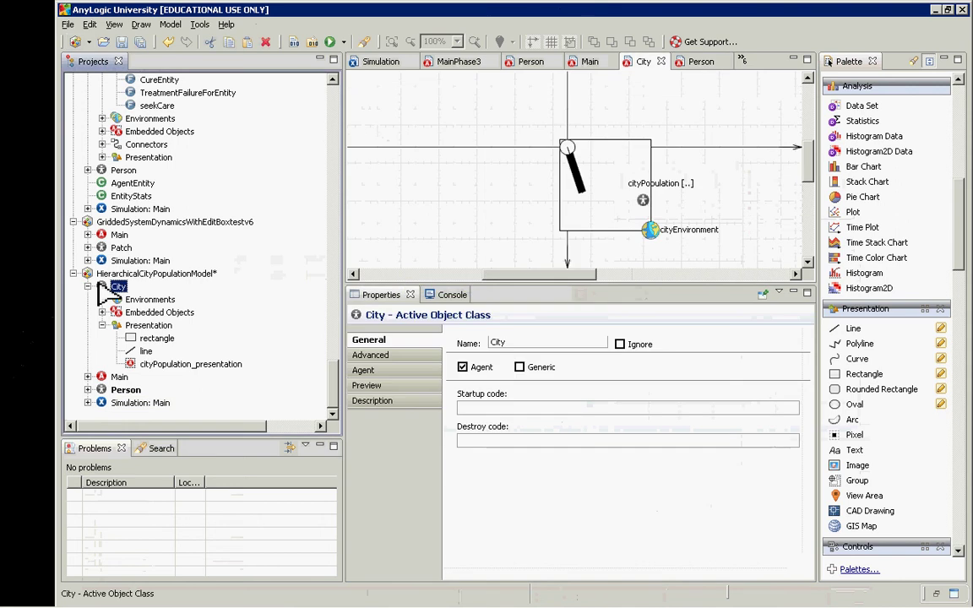
click(577, 179)
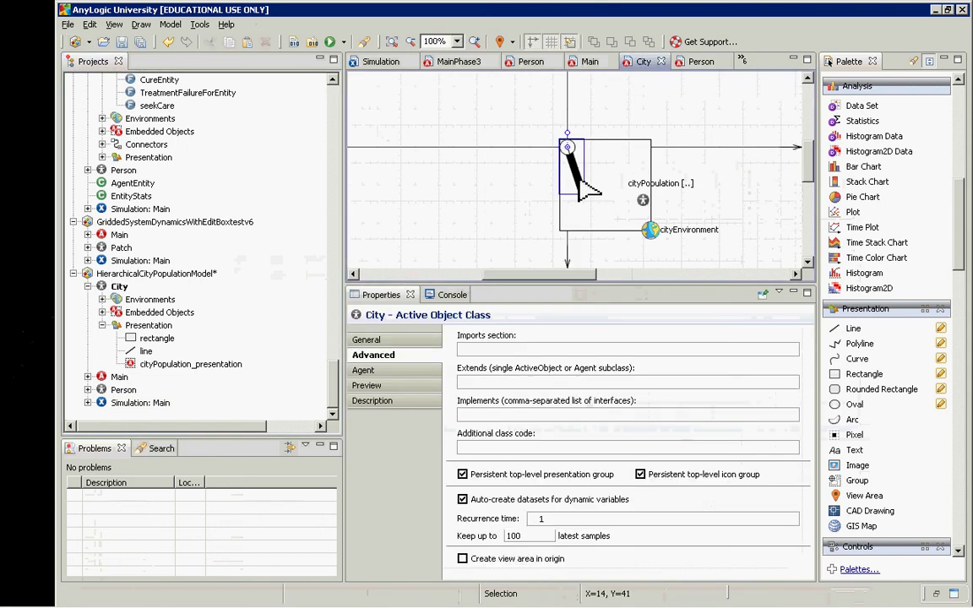
mouse_move(578, 179)
mouse_down()
mouse_move(584, 188)
mouse_move(582, 179)
mouse_up()
click(553, 223)
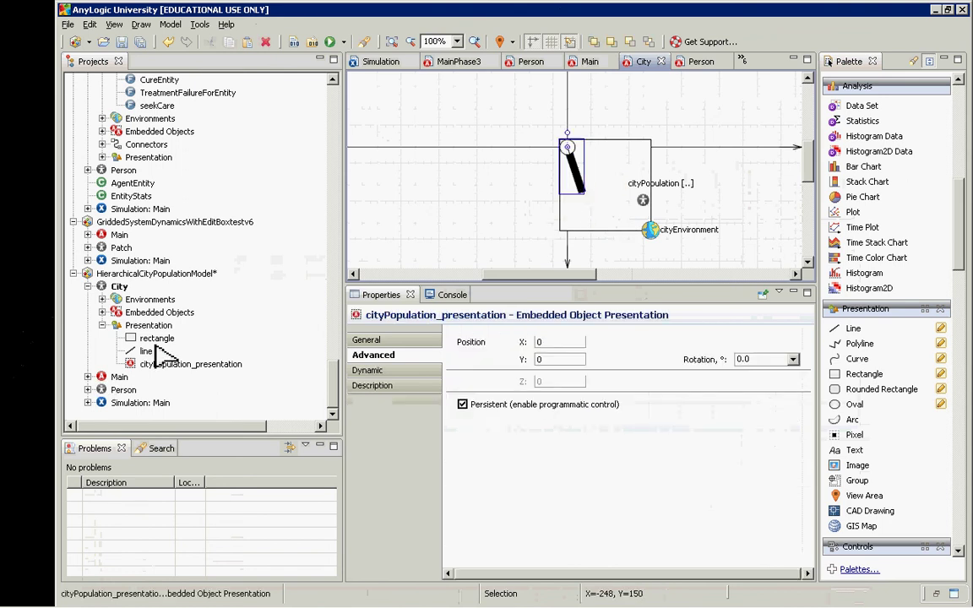
click(149, 351)
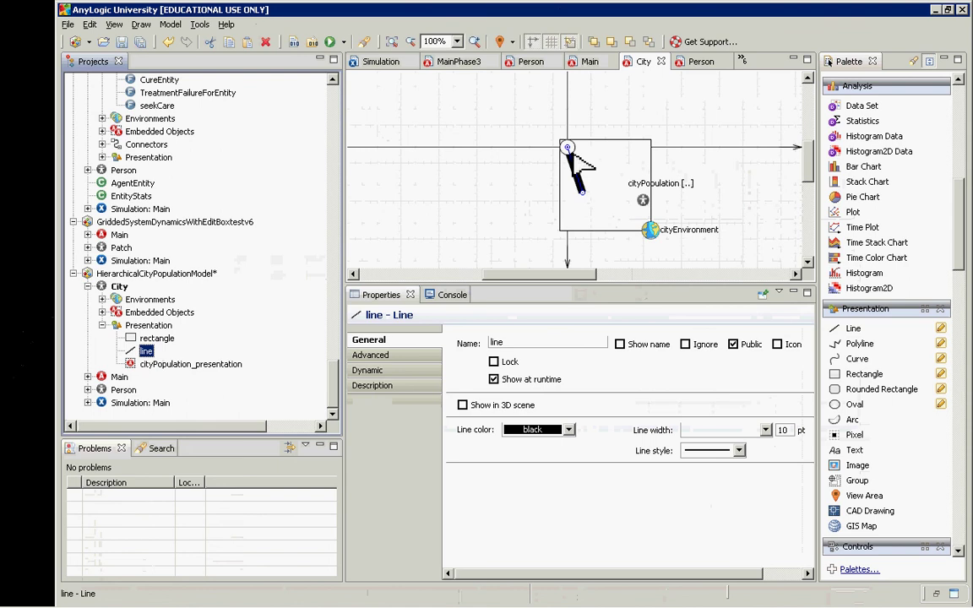
drag(581, 193, 605, 184)
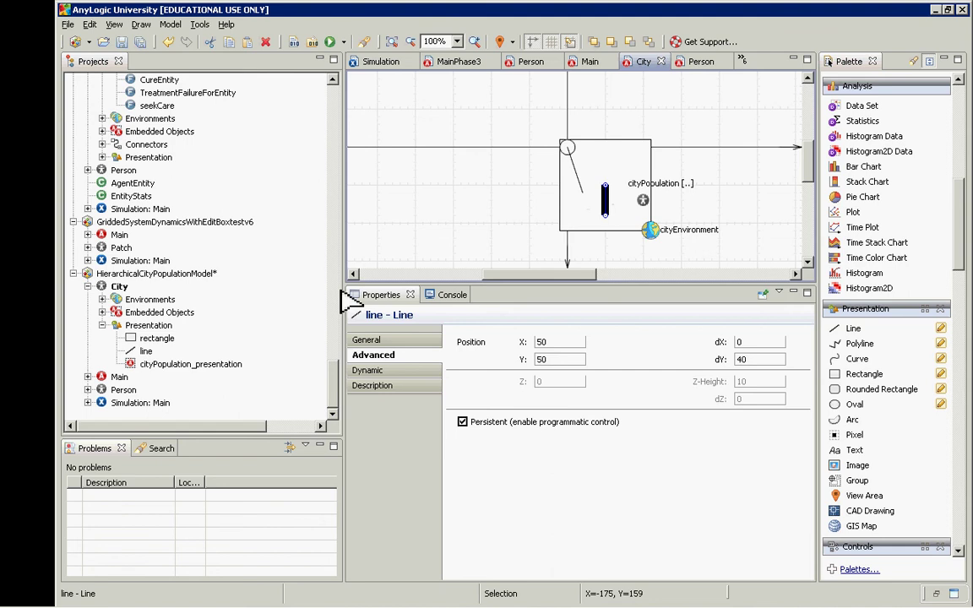
click(145, 351)
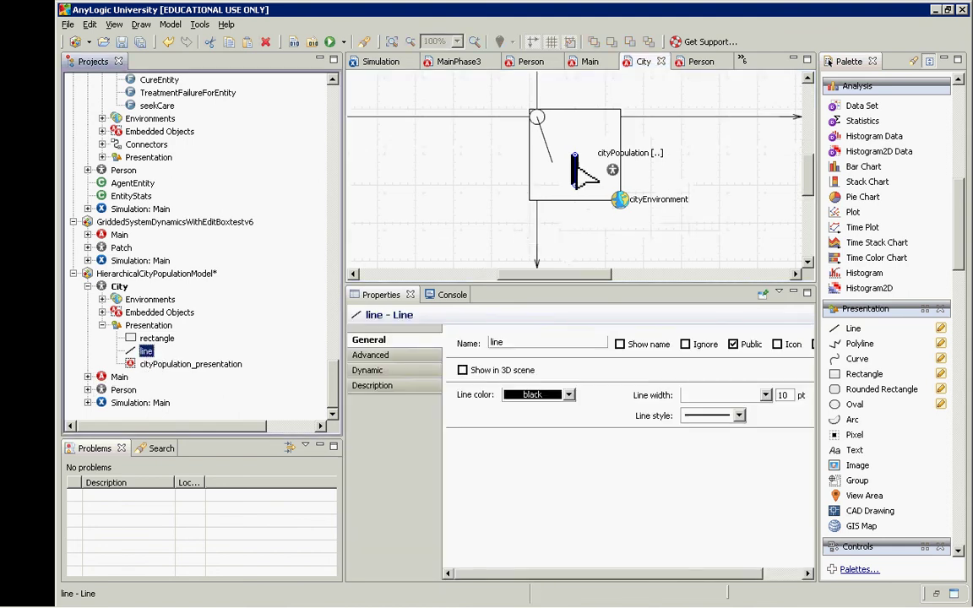
click(148, 403)
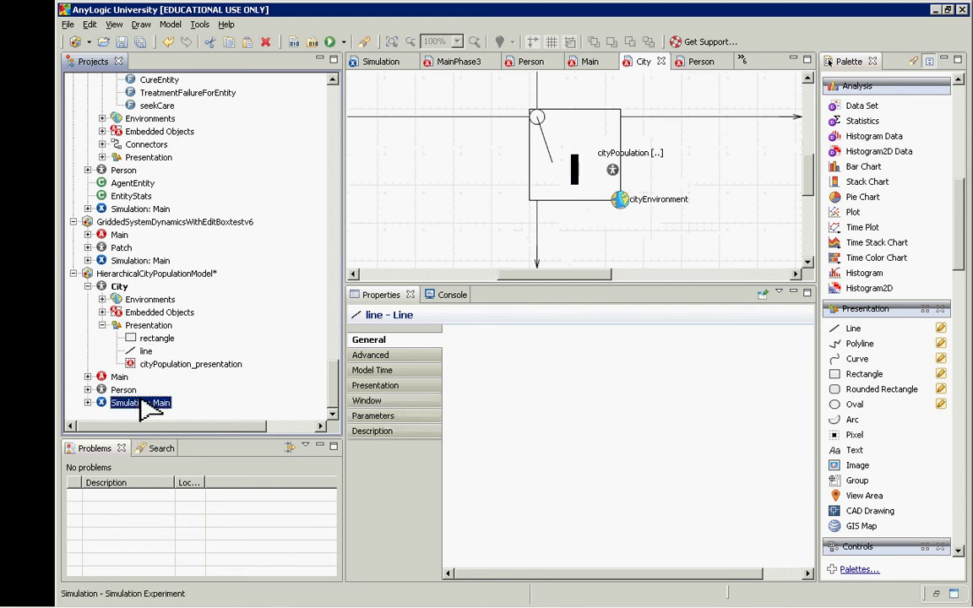
Run Simulation: Main, watch the thick links leave each city square, then stop it.
right_click(150, 403)
click(193, 557)
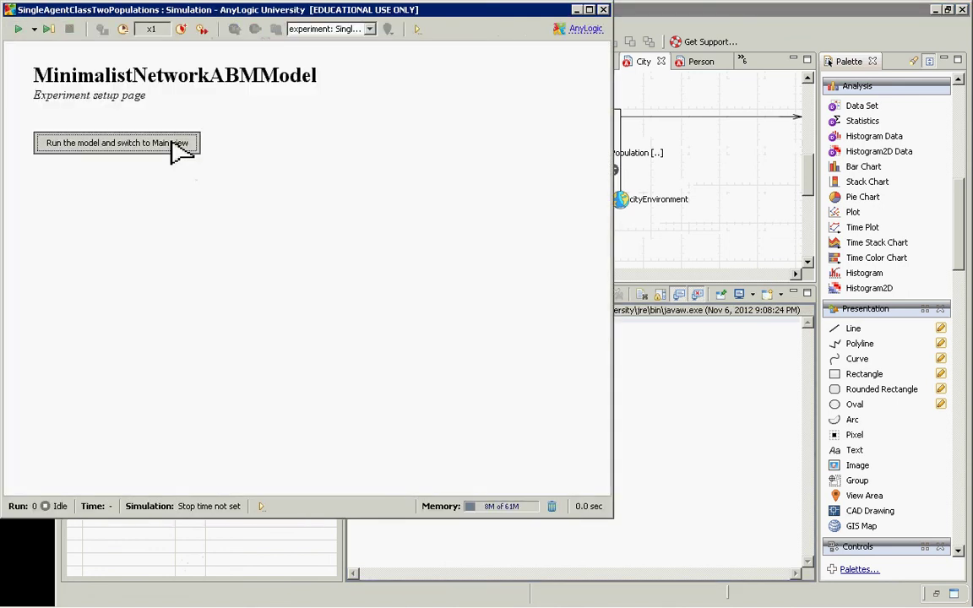
click(175, 148)
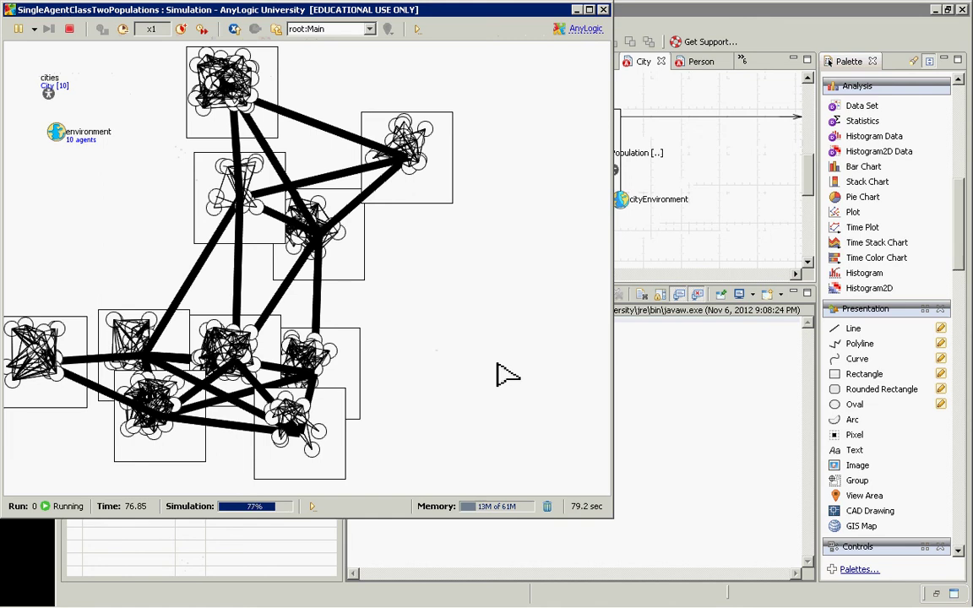
key(alt+F4)
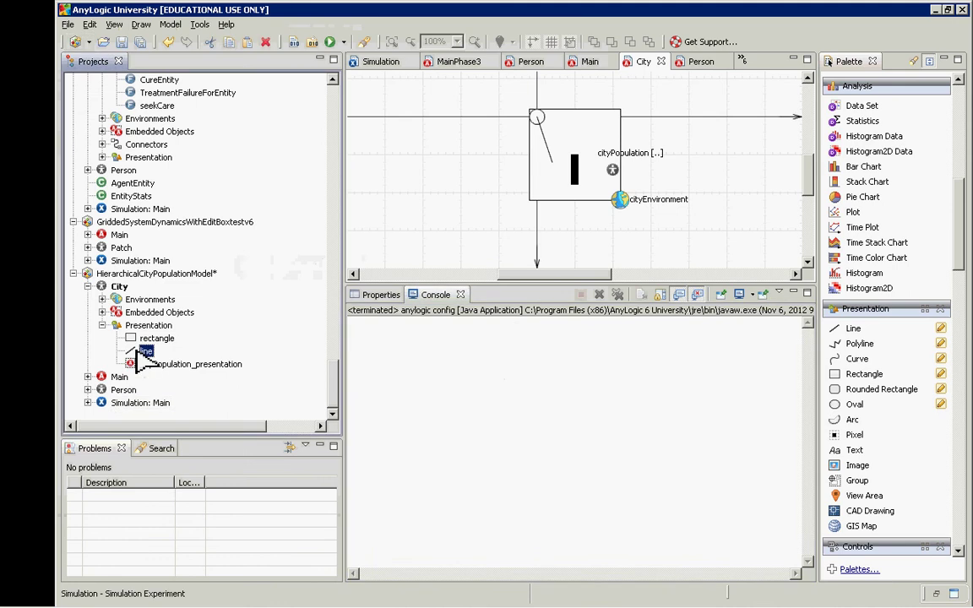
Show City line's Dynamic properties maximized, with replication this.getConnectionsNumber() and dX/dY expressions.
click(142, 351)
click(375, 371)
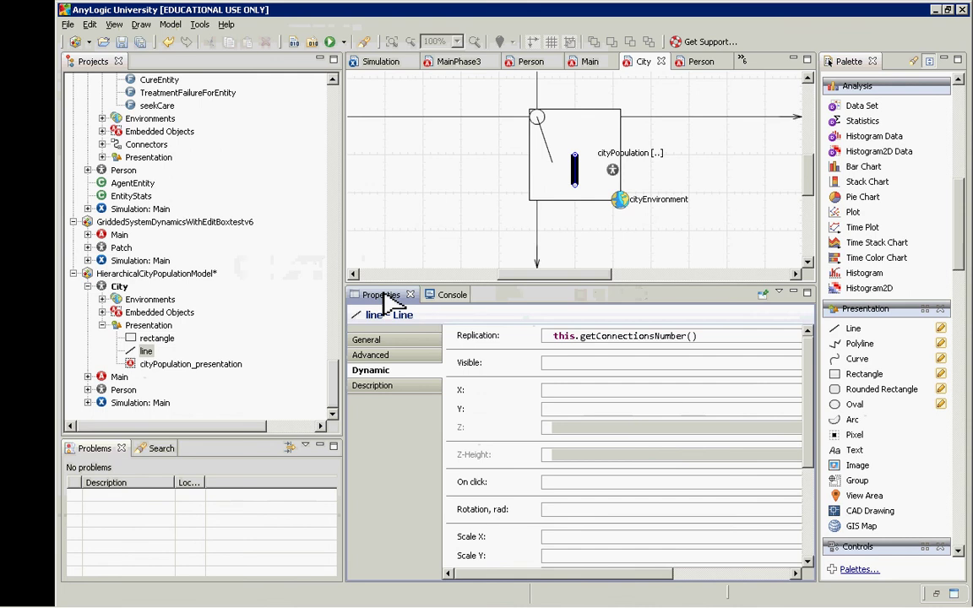
double_click(380, 294)
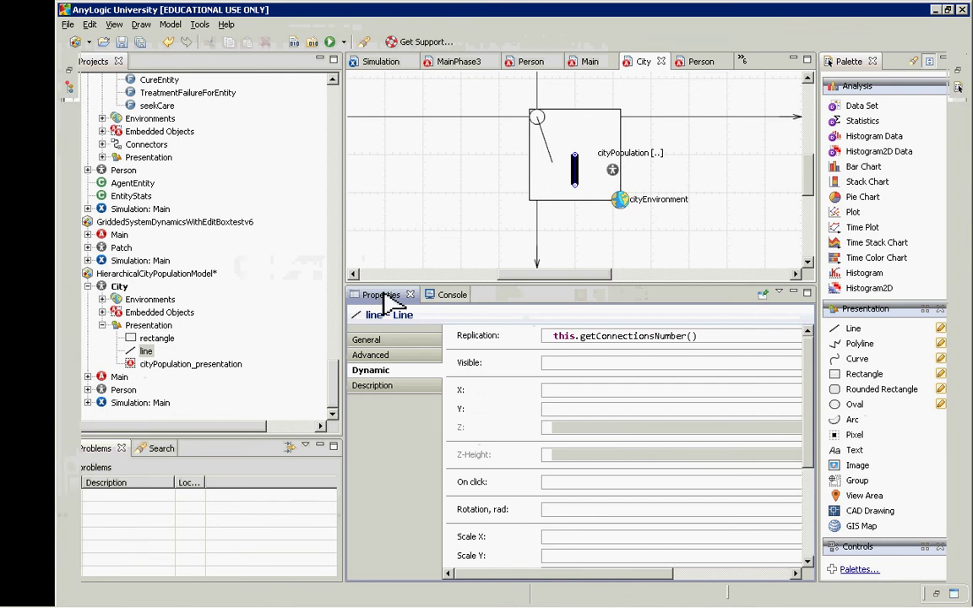
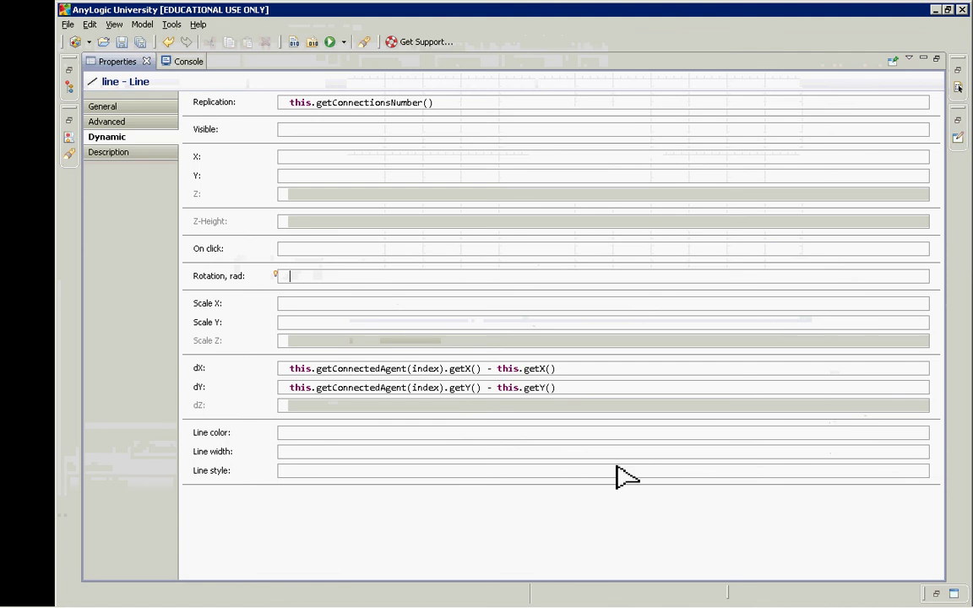
Leave the dX expression, restore the workspace layout, and open the Person class diagram.
click(382, 369)
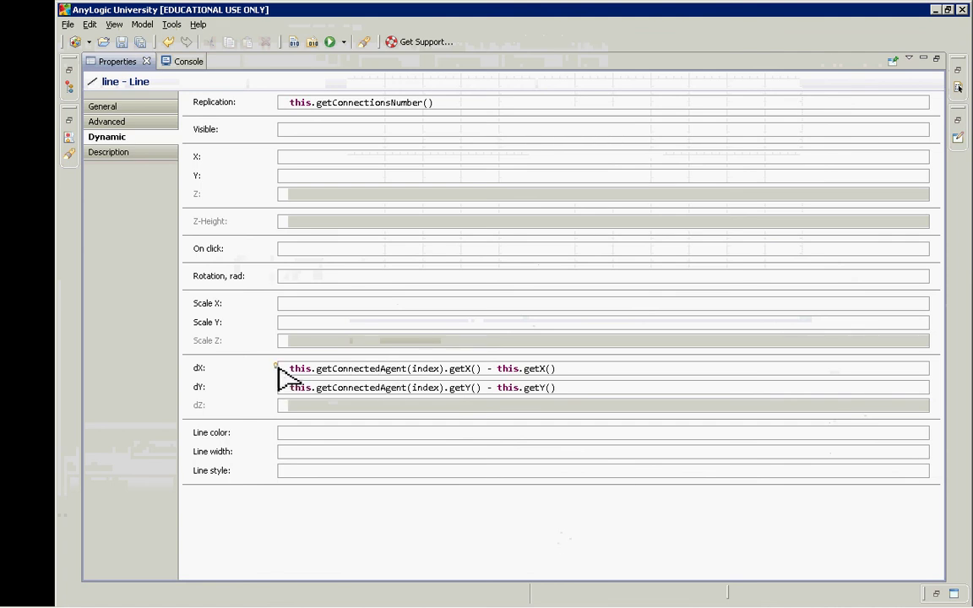
mouse_move(278, 369)
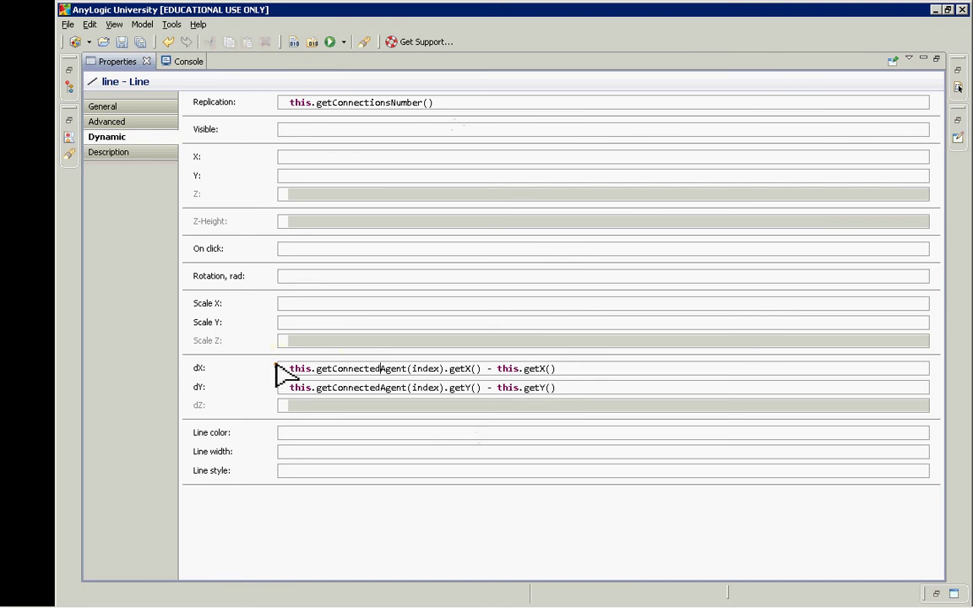
mouse_move(276, 367)
double_click(107, 64)
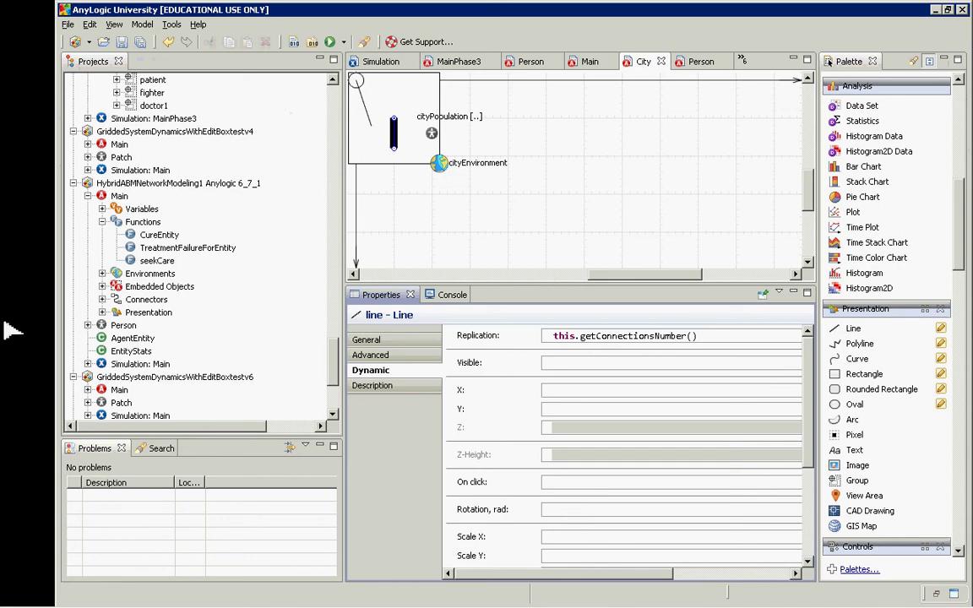
click(335, 405)
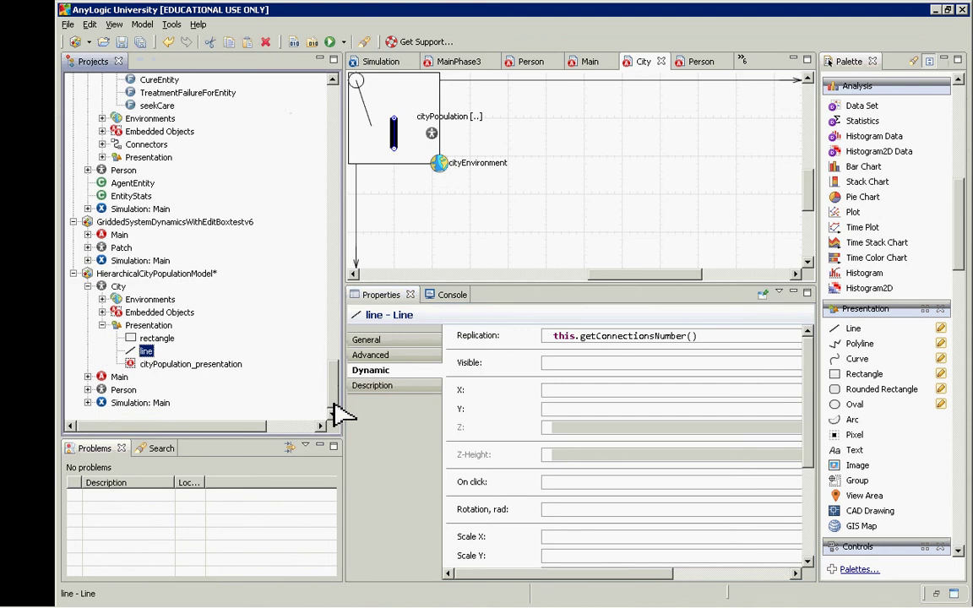
double_click(125, 390)
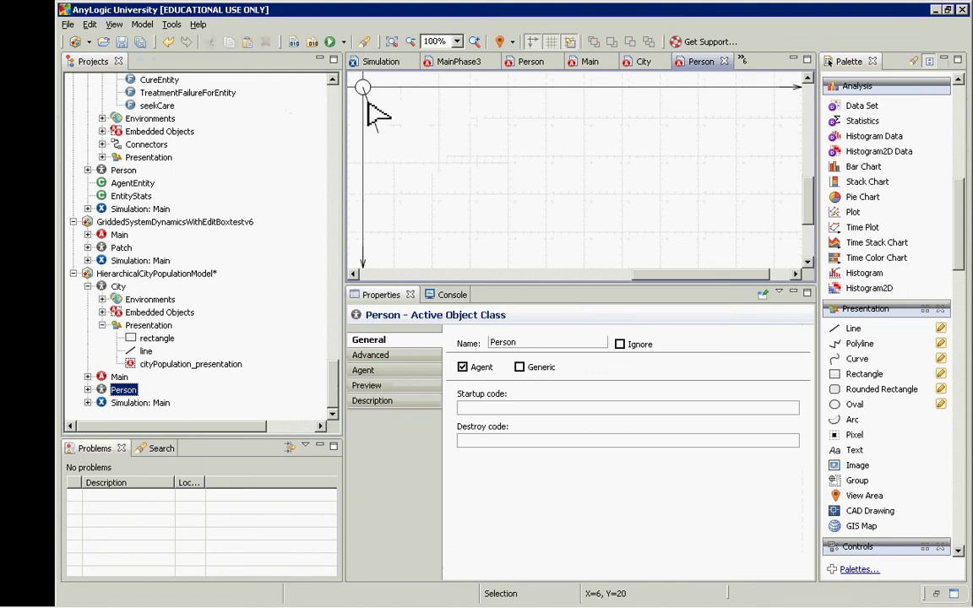
Inspect the Person line's dX and dY expressions on its Dynamic tab, then open City.
click(369, 109)
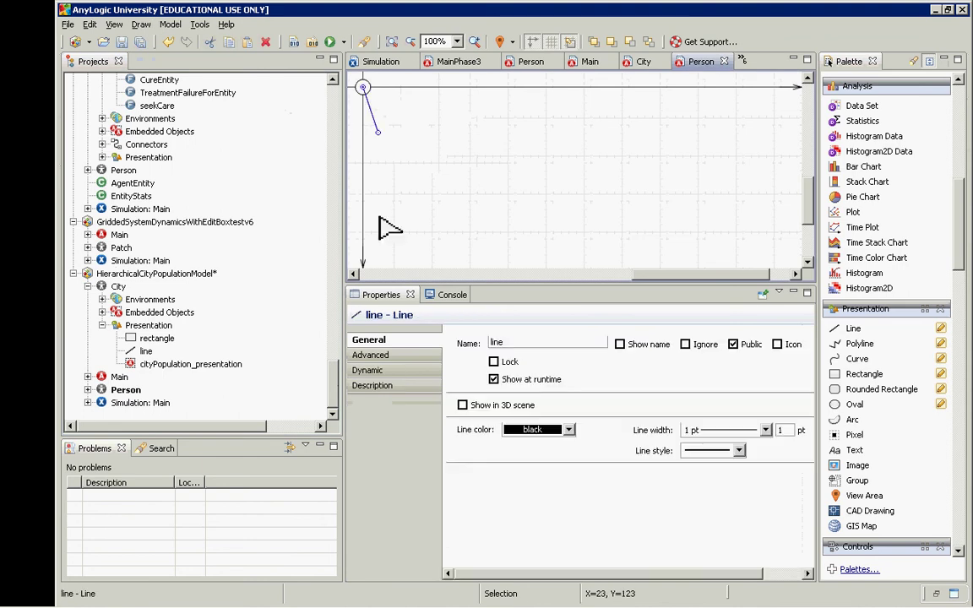
click(375, 370)
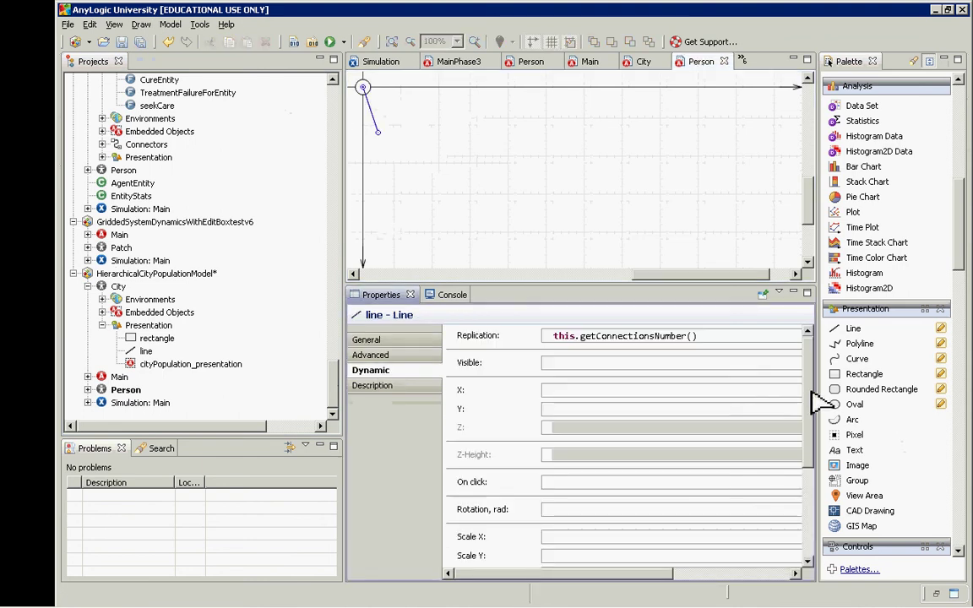
drag(812, 393, 811, 468)
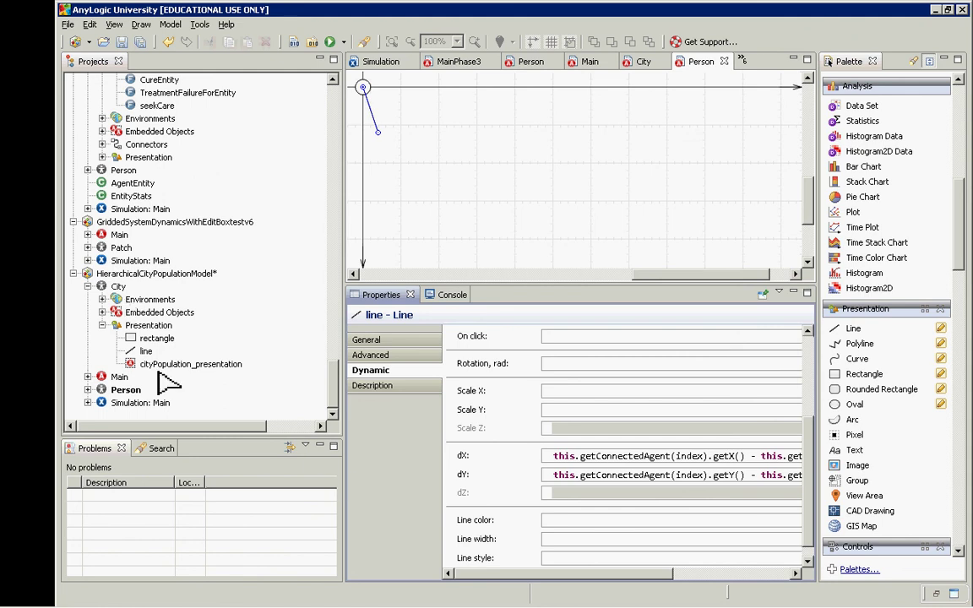
double_click(115, 286)
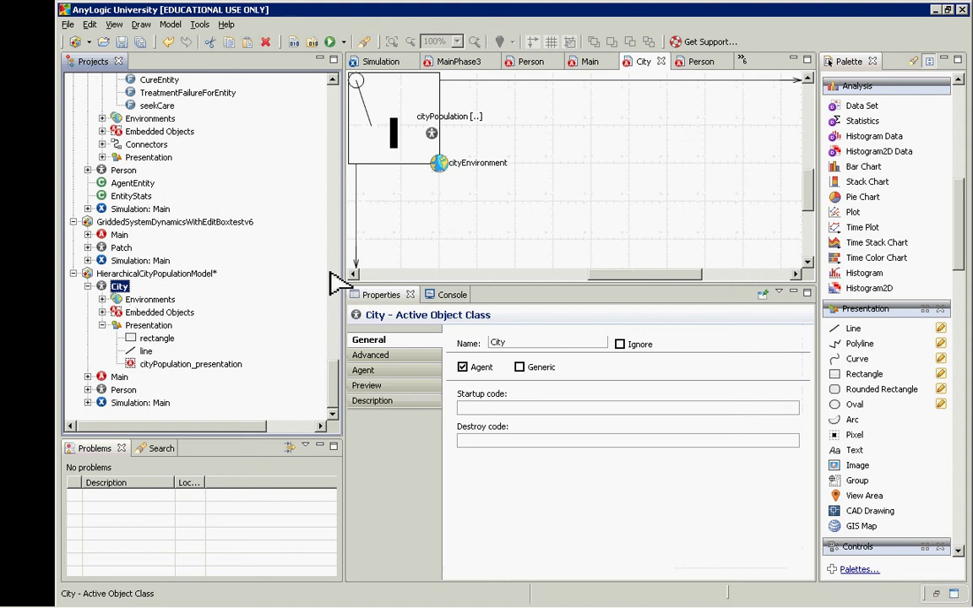
View cityPopulation's settings, then cityEnvironment's 75×75 continuous space with scale-free network.
click(432, 133)
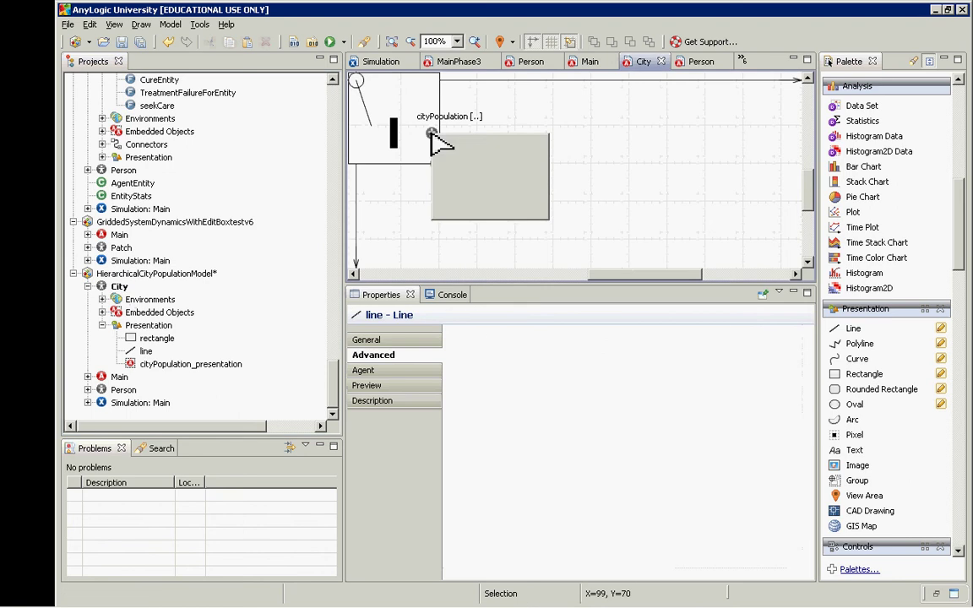
right_click(433, 136)
key(Escape)
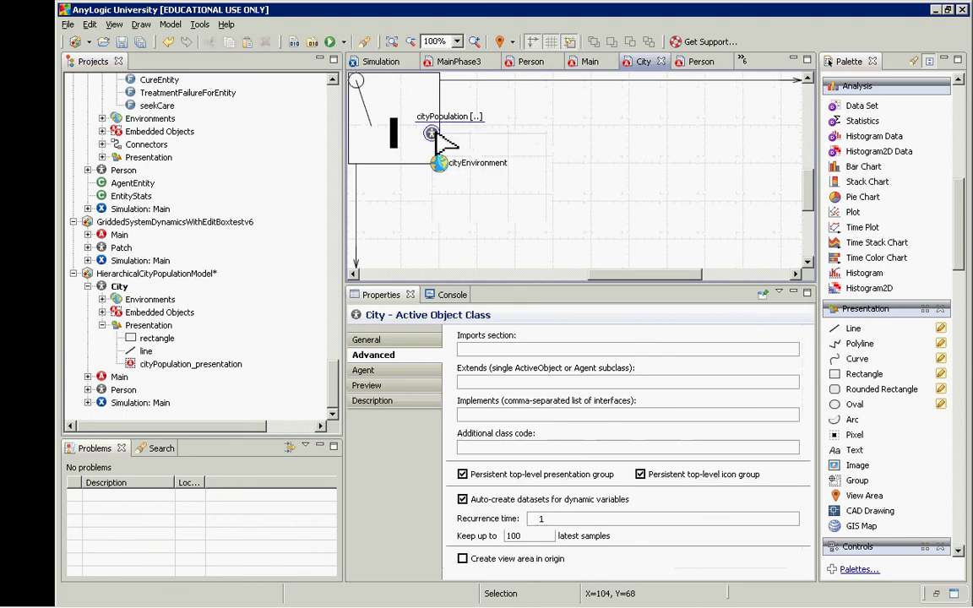
click(432, 133)
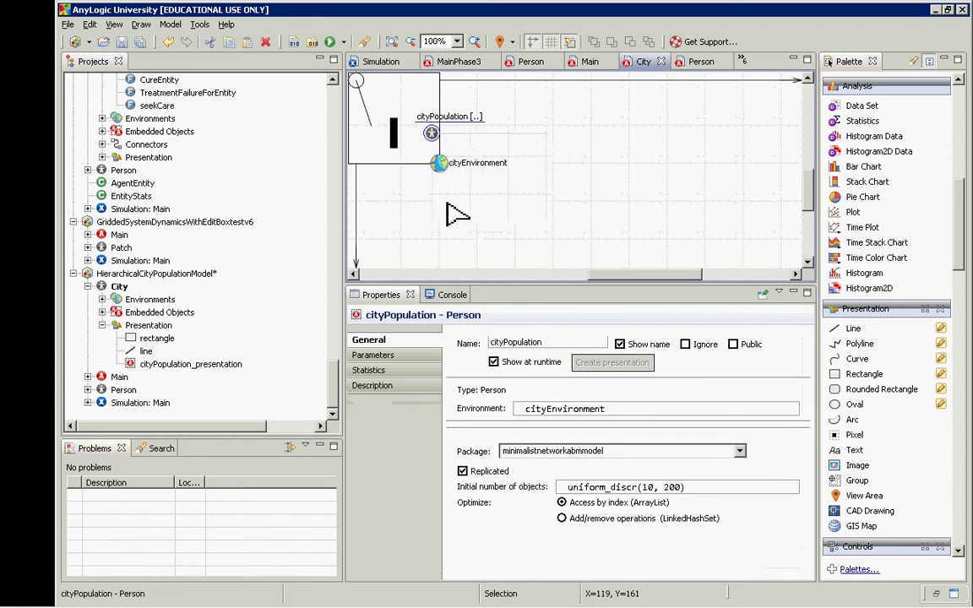
click(439, 161)
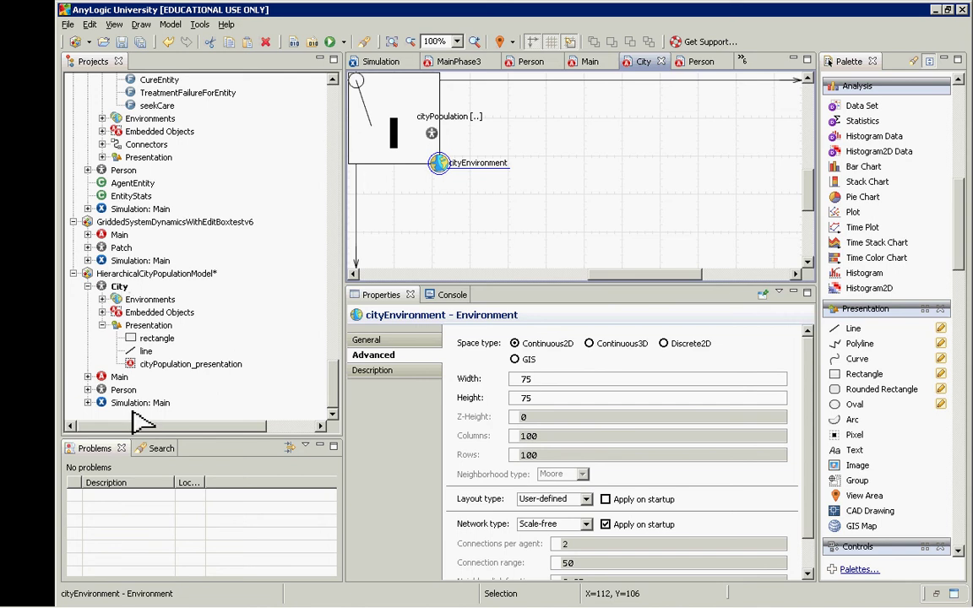
Open Main, check the environment settings, and move the cities population below environment.
double_click(120, 376)
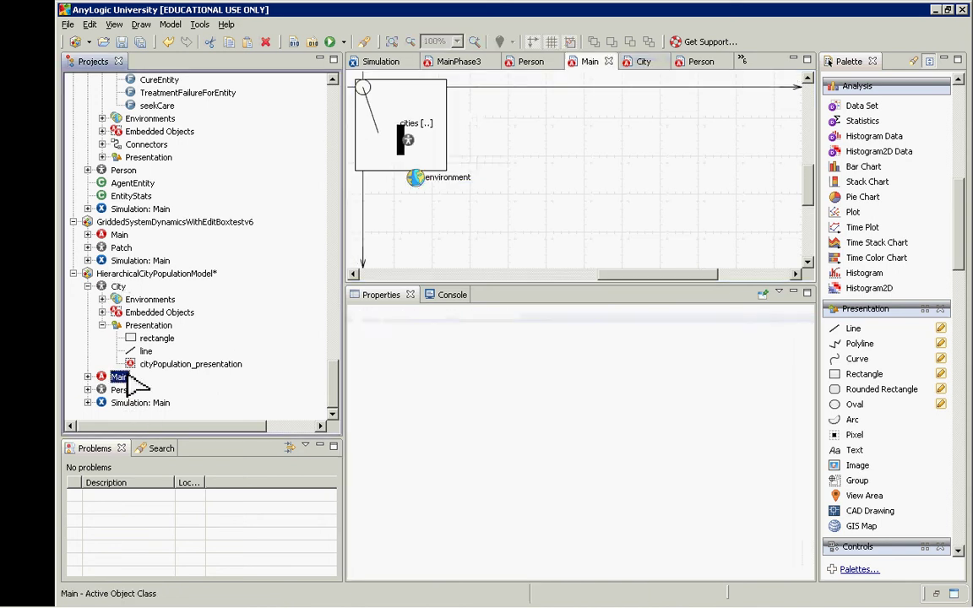
click(418, 181)
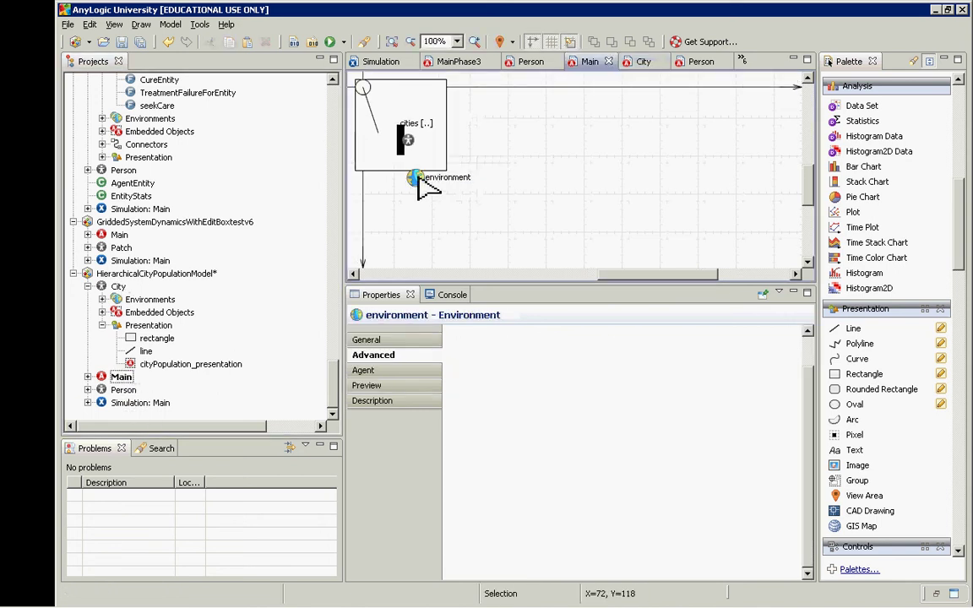
click(418, 183)
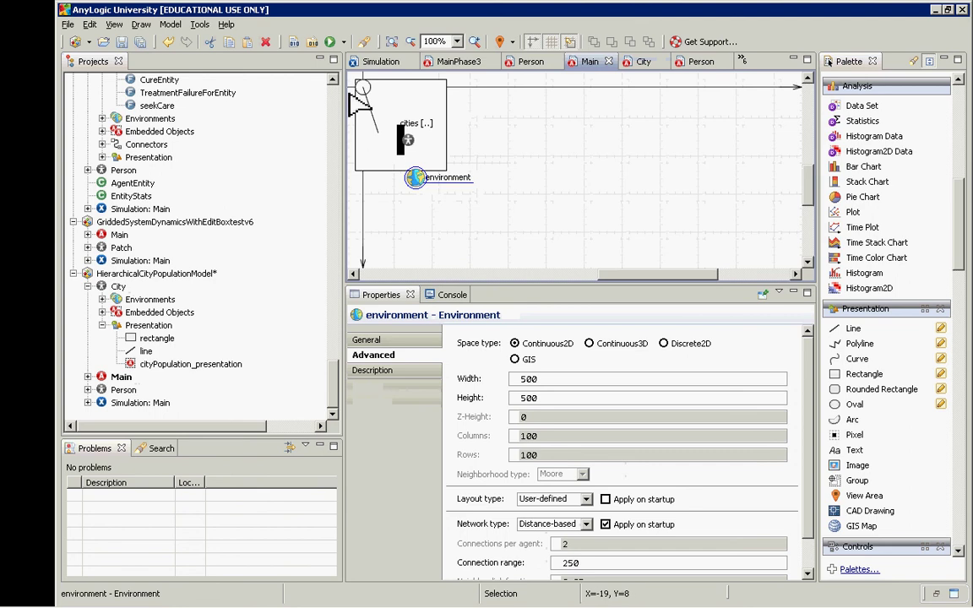
drag(407, 137, 416, 208)
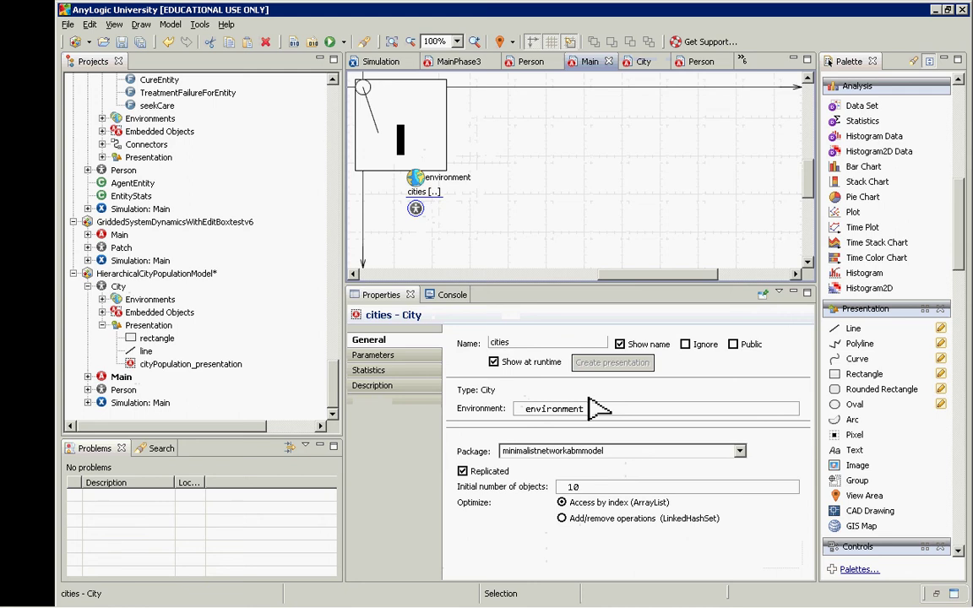
key(alt+Tab)
key(Escape)
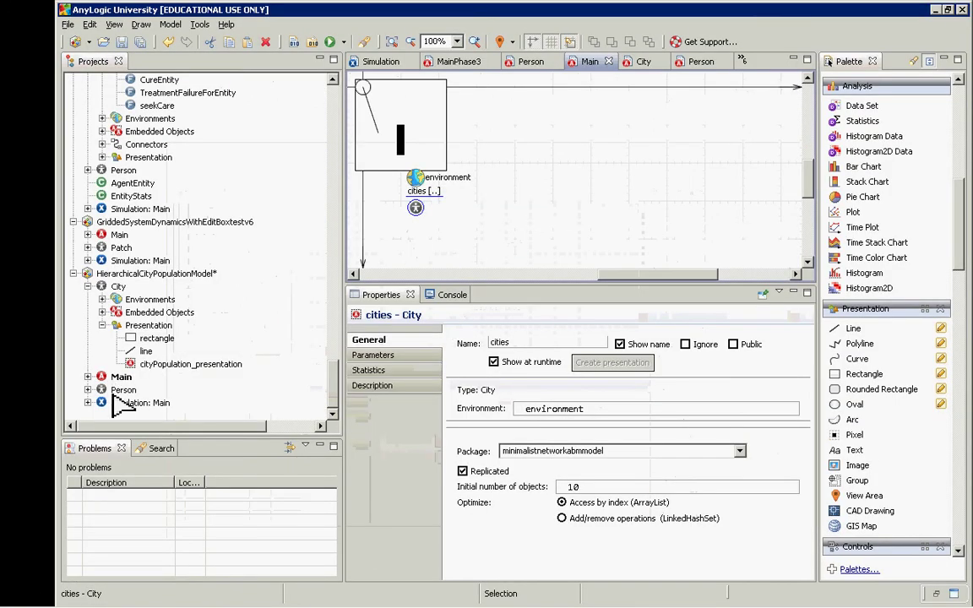
Open Person, bring the canvas origin into view, and drop a new Parameter onto it.
double_click(123, 390)
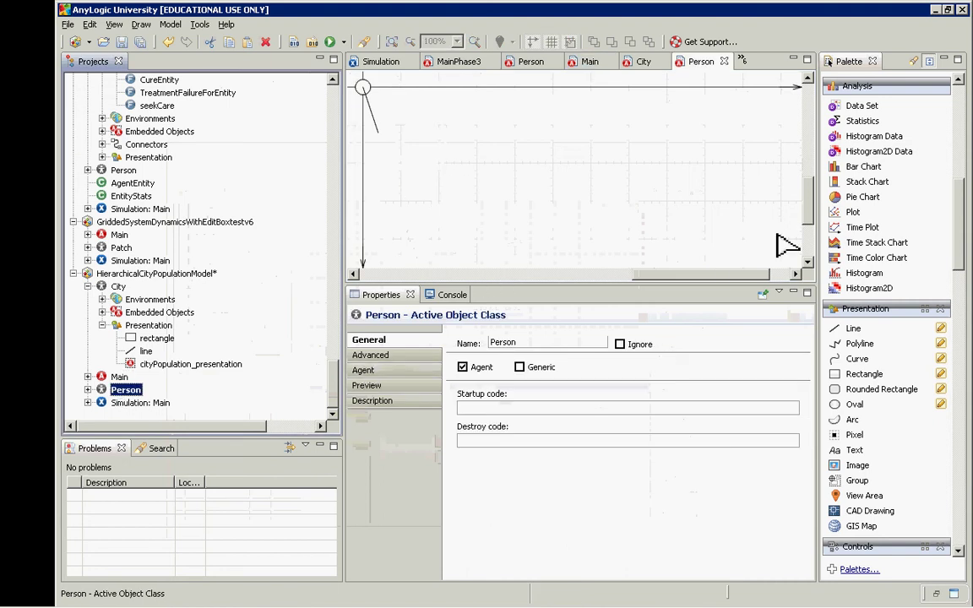
click(811, 190)
scroll(811, 190, up, 2)
scroll(810, 191, down, 3)
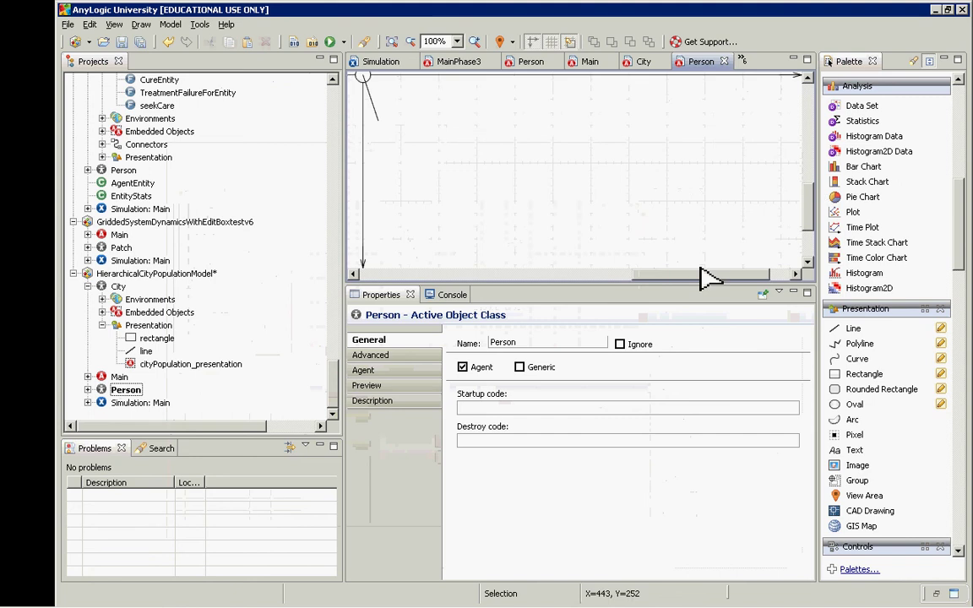
drag(699, 272, 714, 288)
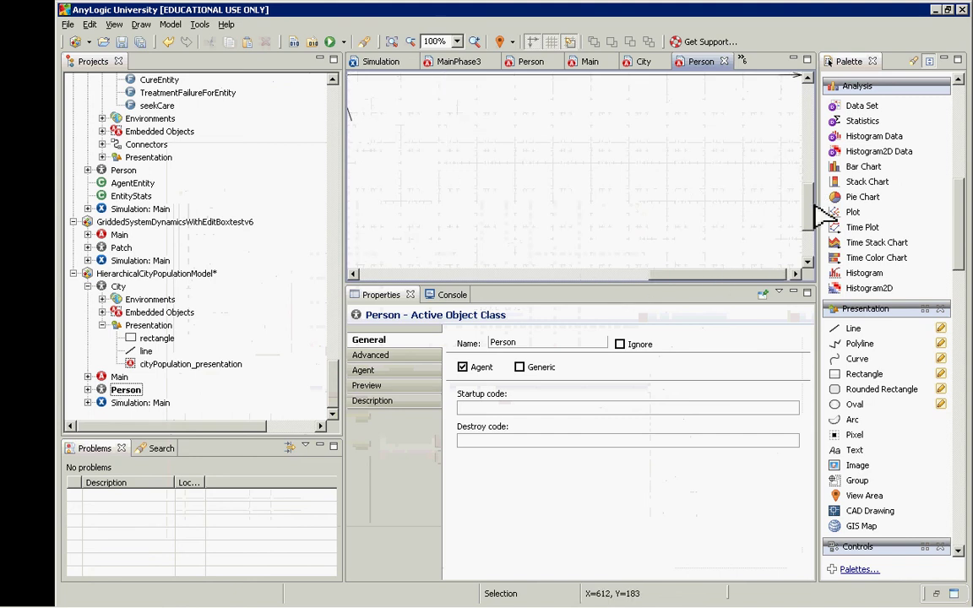
scroll(813, 196, up, 1)
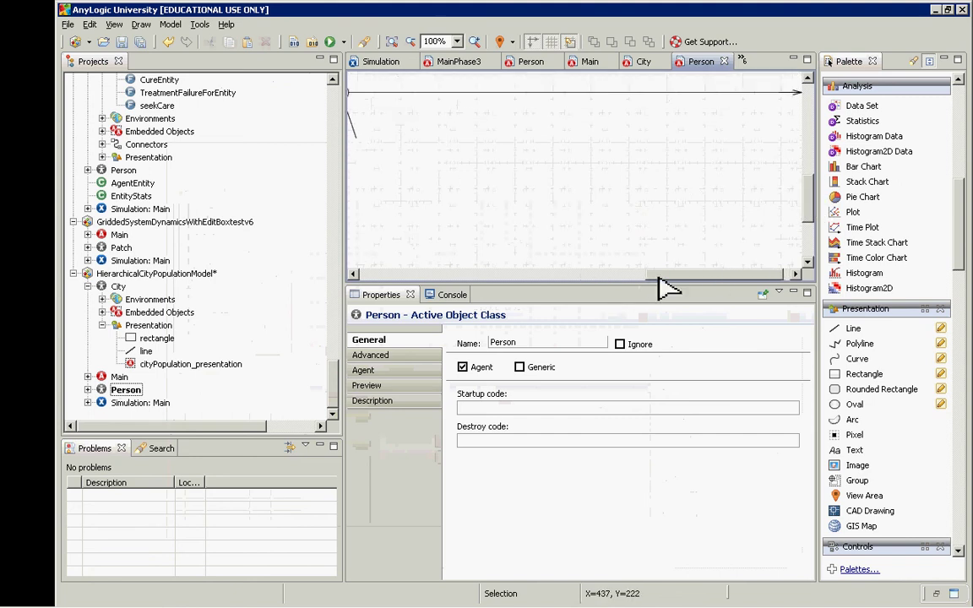
drag(661, 287, 634, 289)
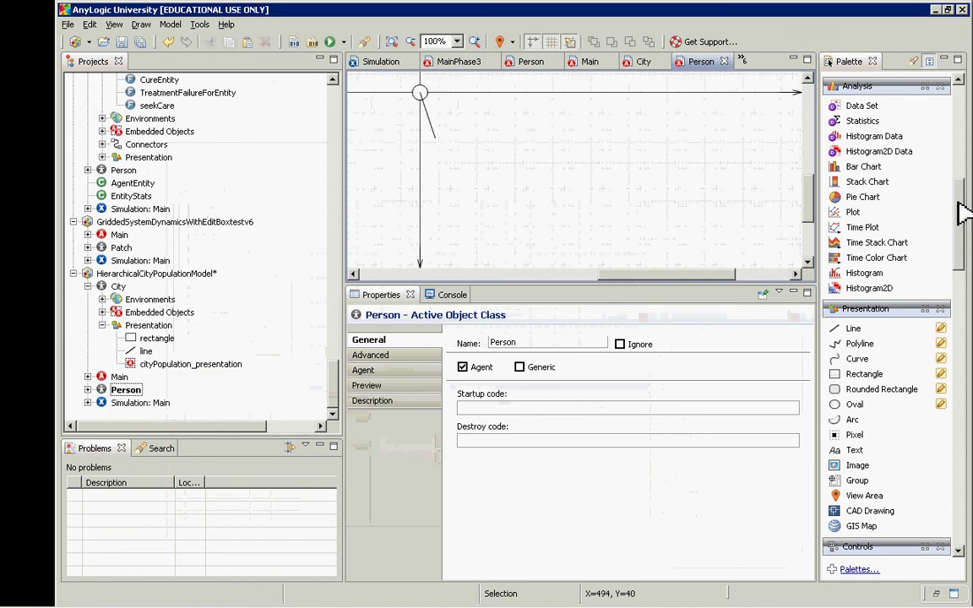
drag(962, 210, 968, 100)
drag(874, 102, 496, 139)
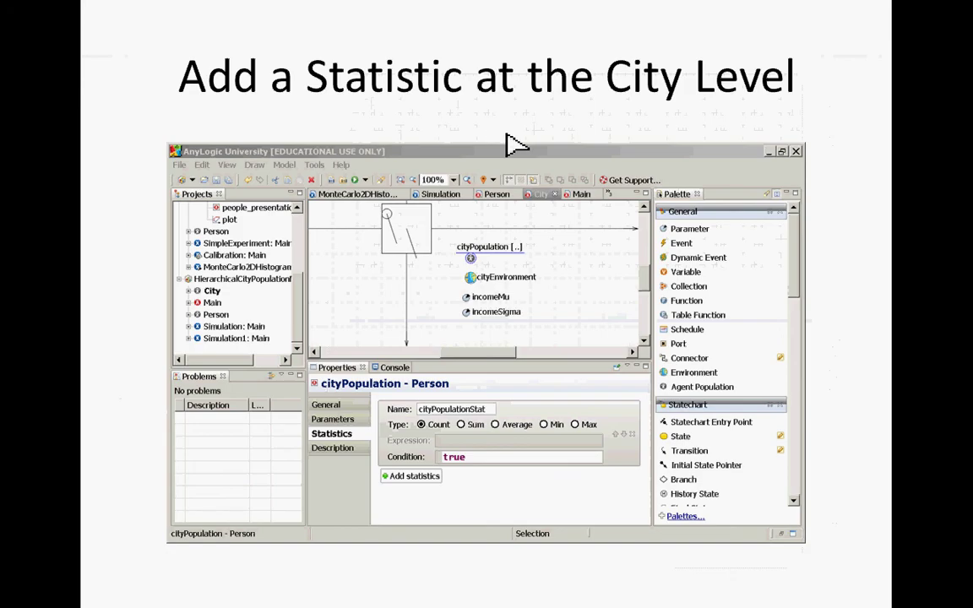
Return to the Person diagram to name the new double parameter income.
click(490, 194)
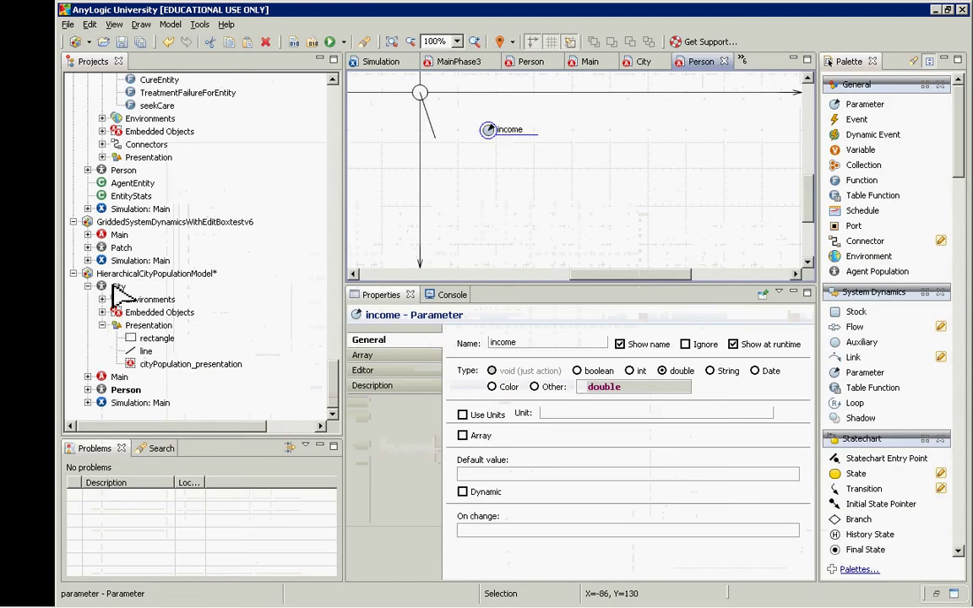
Open City, shift cityPopulation and cityEnvironment right, and show cityPopulation's Statistics settings.
double_click(118, 286)
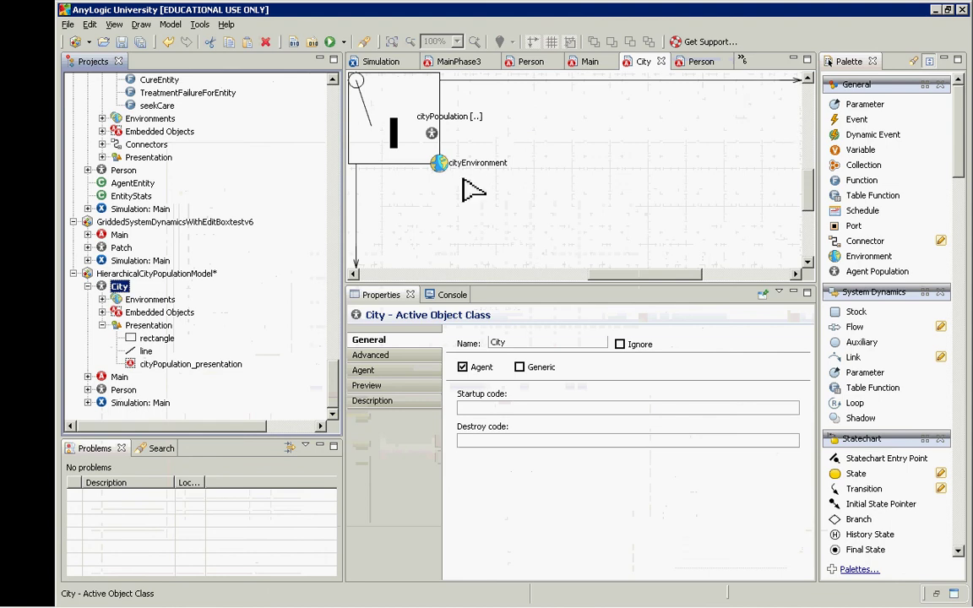
click(438, 161)
drag(432, 133, 456, 134)
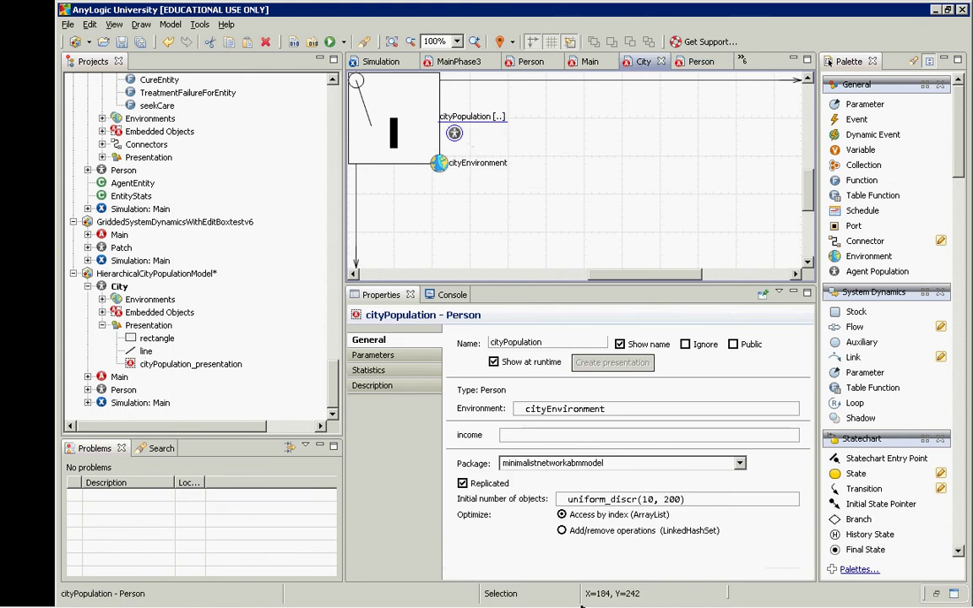
click(388, 372)
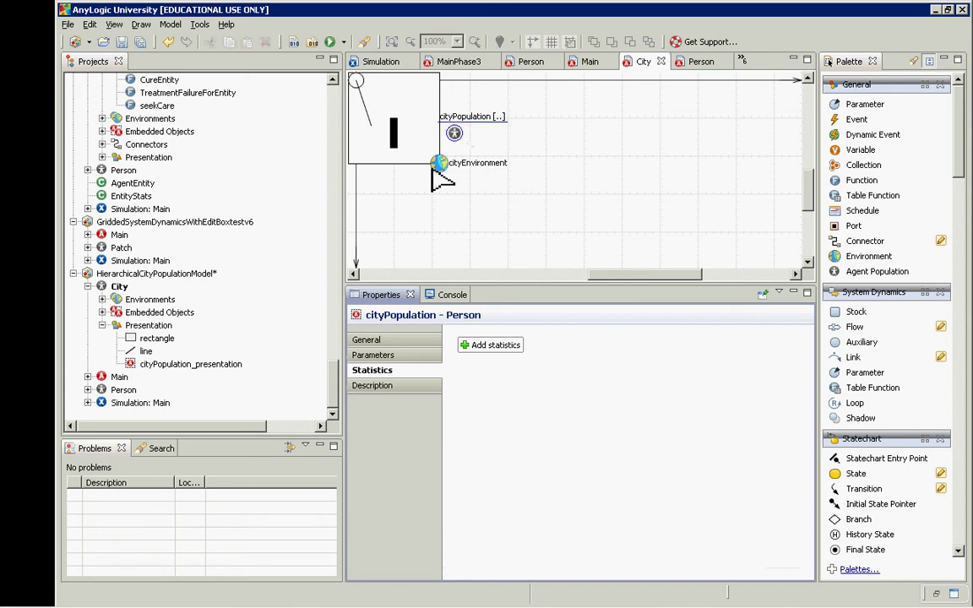
drag(443, 168, 461, 172)
click(454, 132)
click(427, 369)
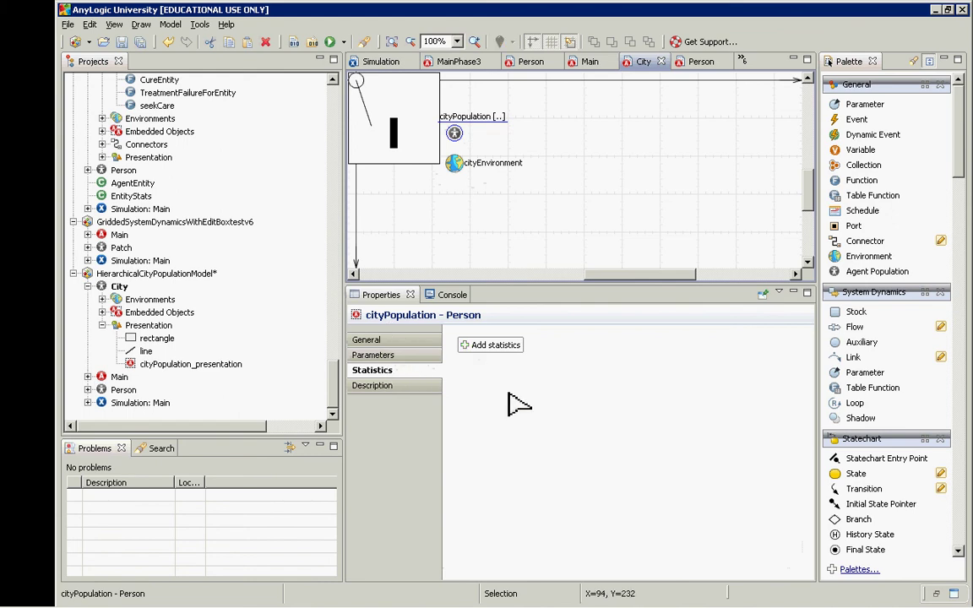
Add a Count statistic named cityPopulation with condition true, plus a second new statistic.
click(490, 345)
drag(571, 347, 441, 369)
text(c)
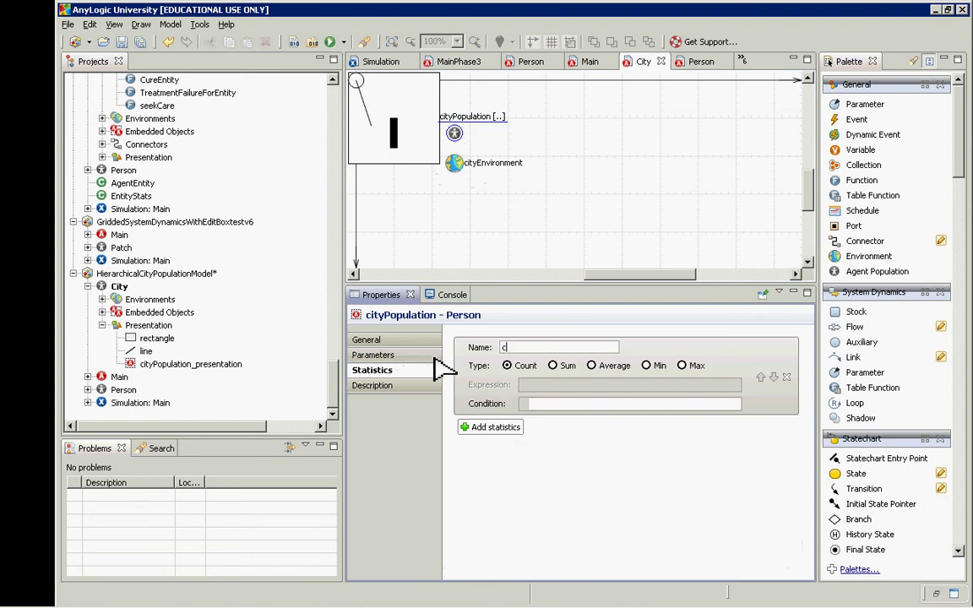
text(ityPopulation)
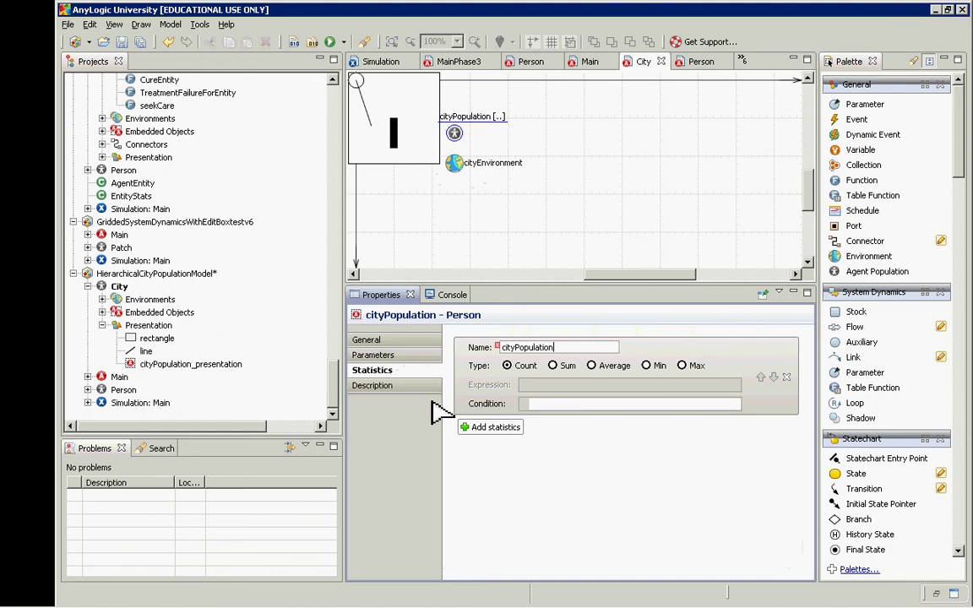
click(569, 405)
text(true)
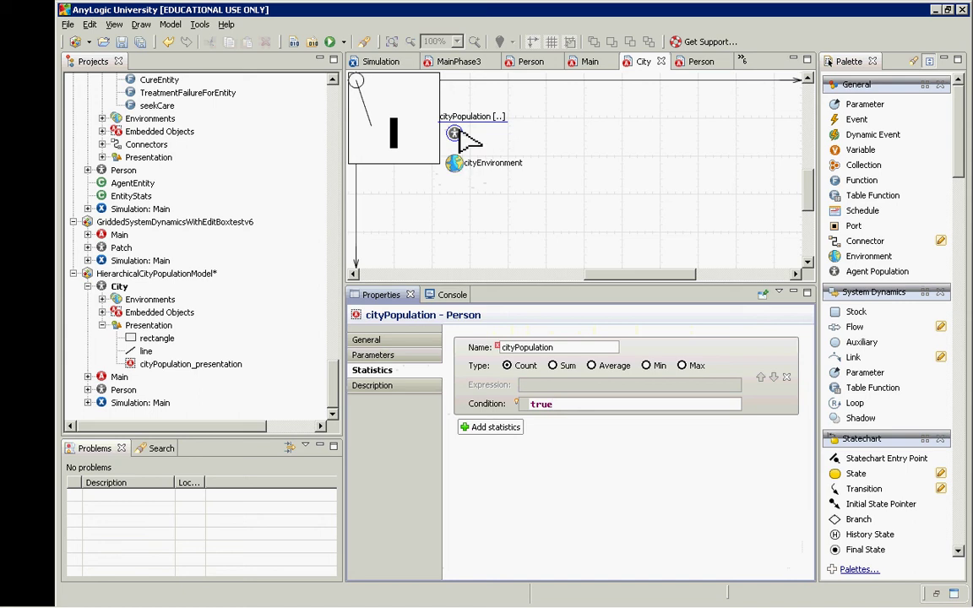
click(480, 431)
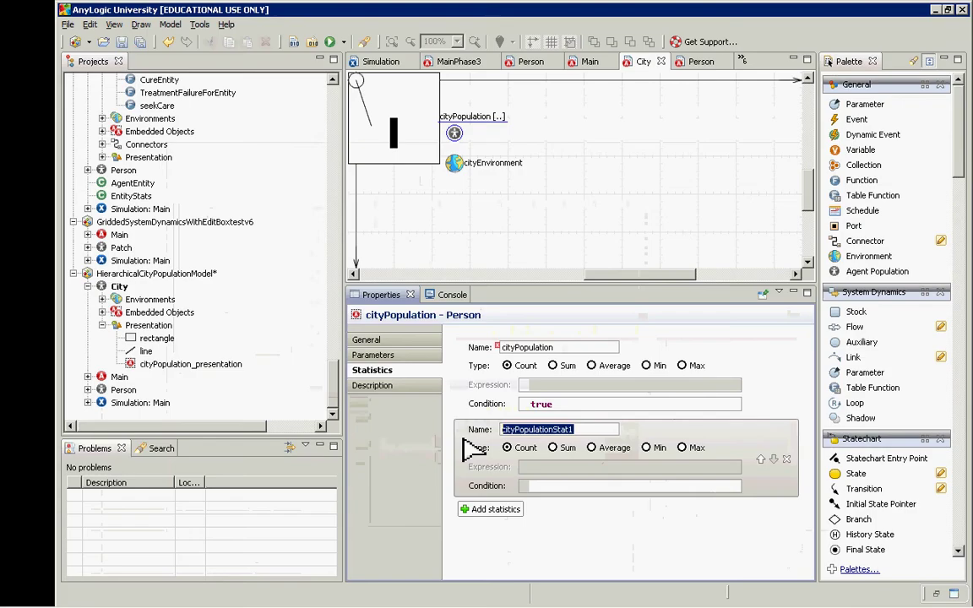
Name the second statistic meanIncome, with expression item.income and condition true.
text(city)
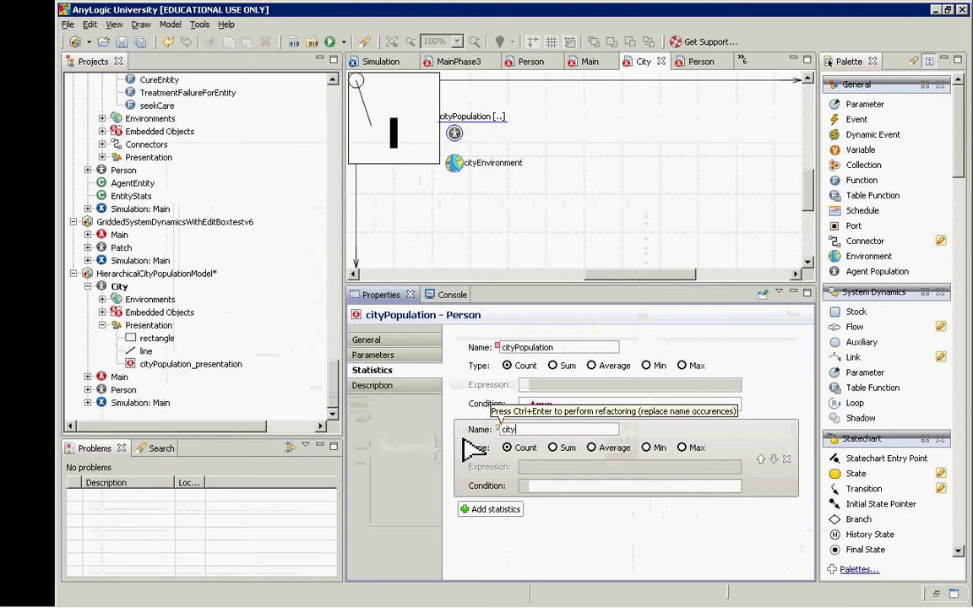
key(BackSpace)
key(BackSpace)
key(BackSpace)
key(BackSpace)
text(me)
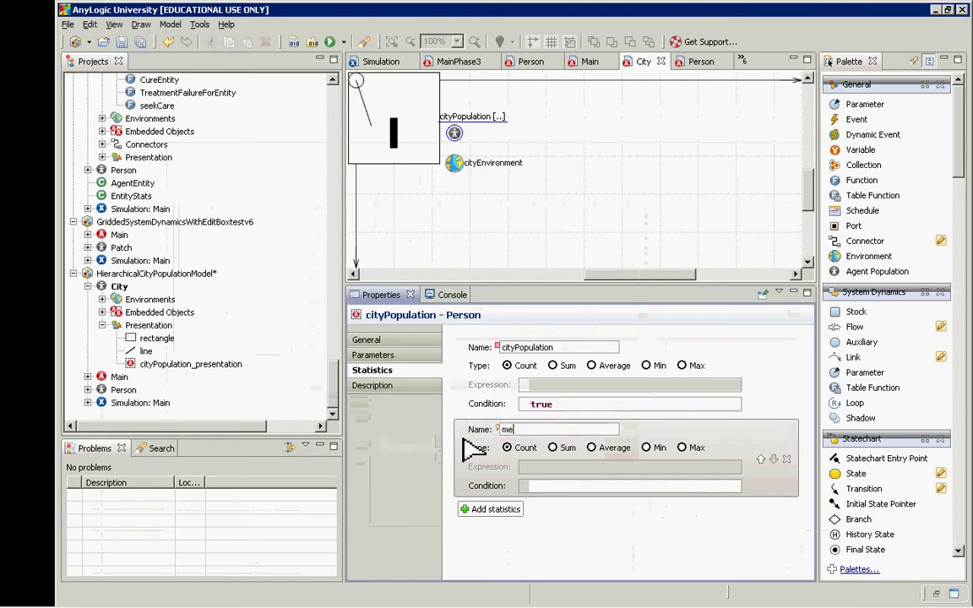
text(anIncome)
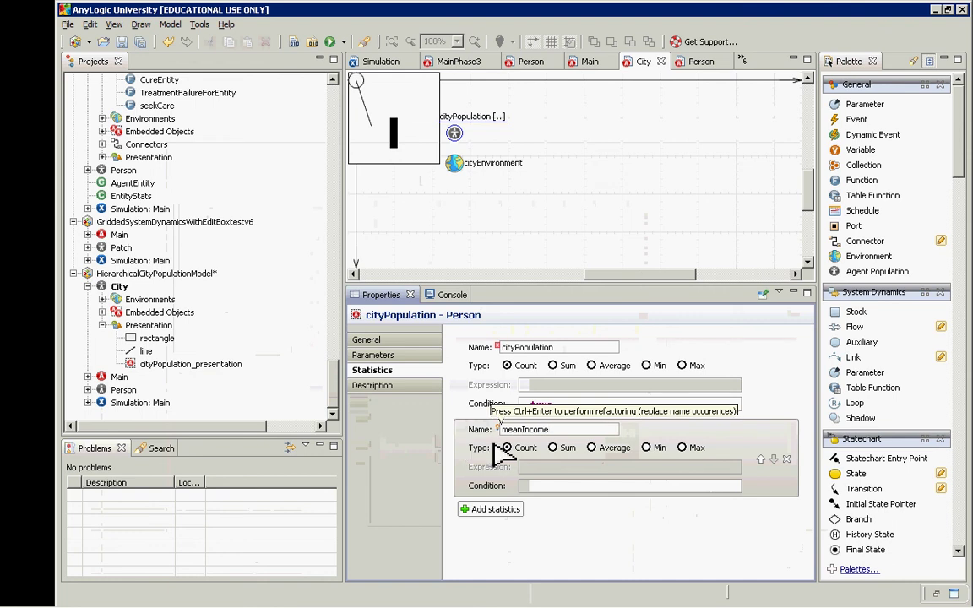
key(Return)
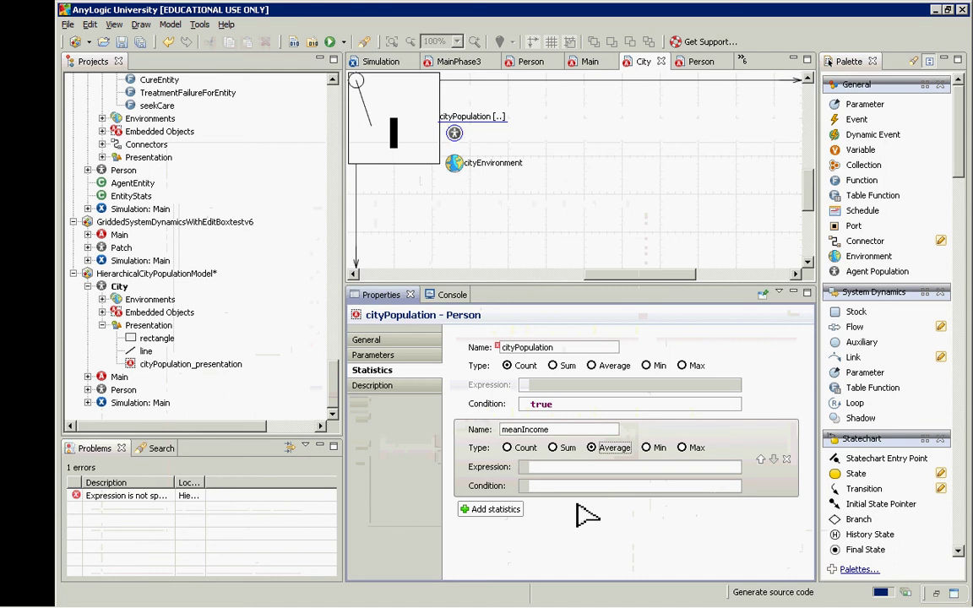
click(559, 468)
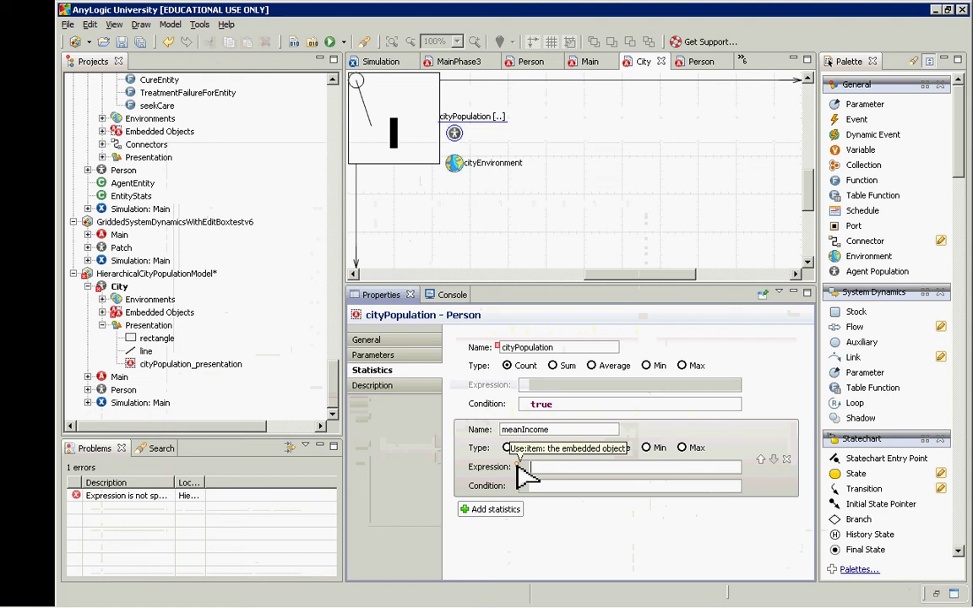
text(item.income)
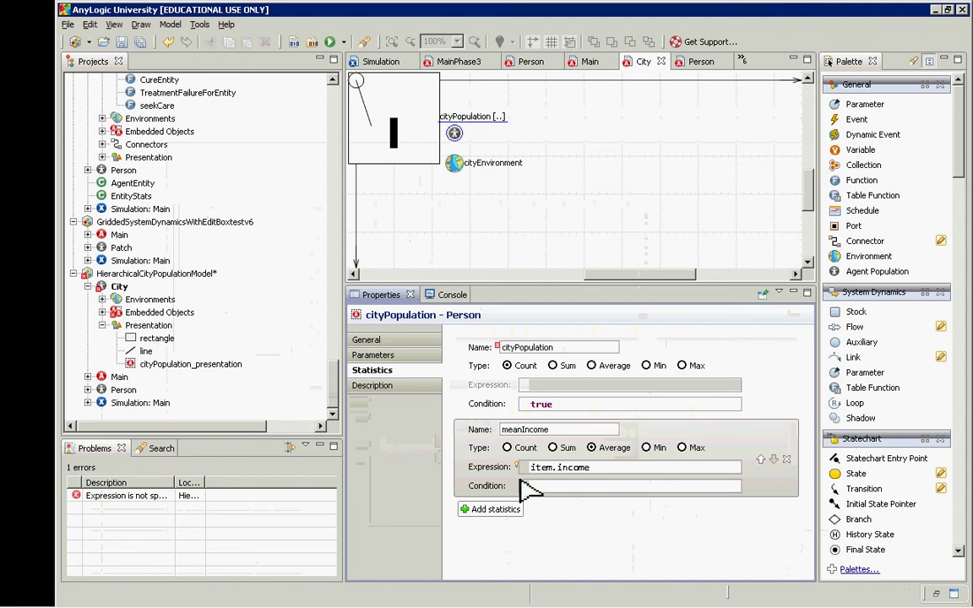
click(591, 447)
click(581, 485)
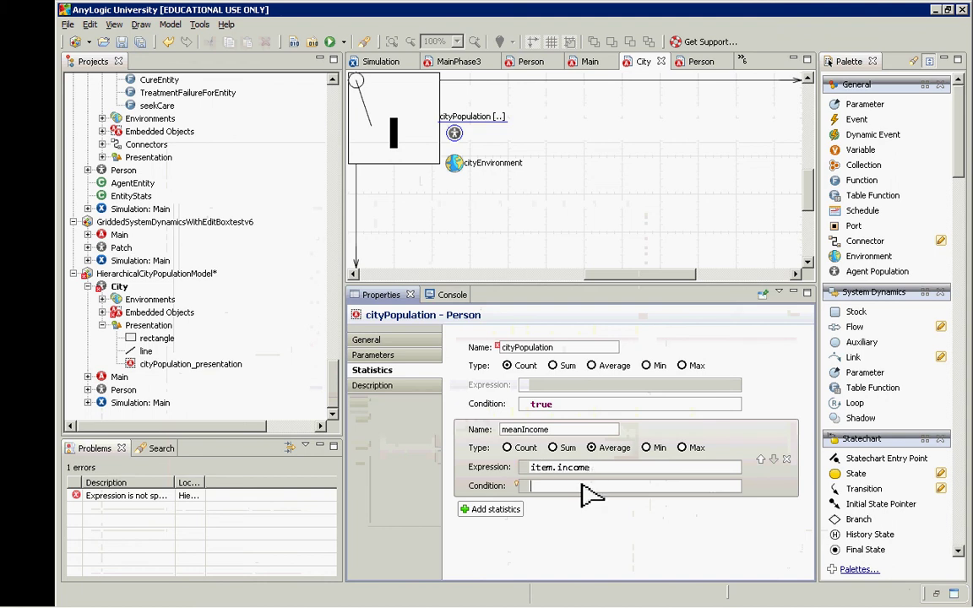
text(t)
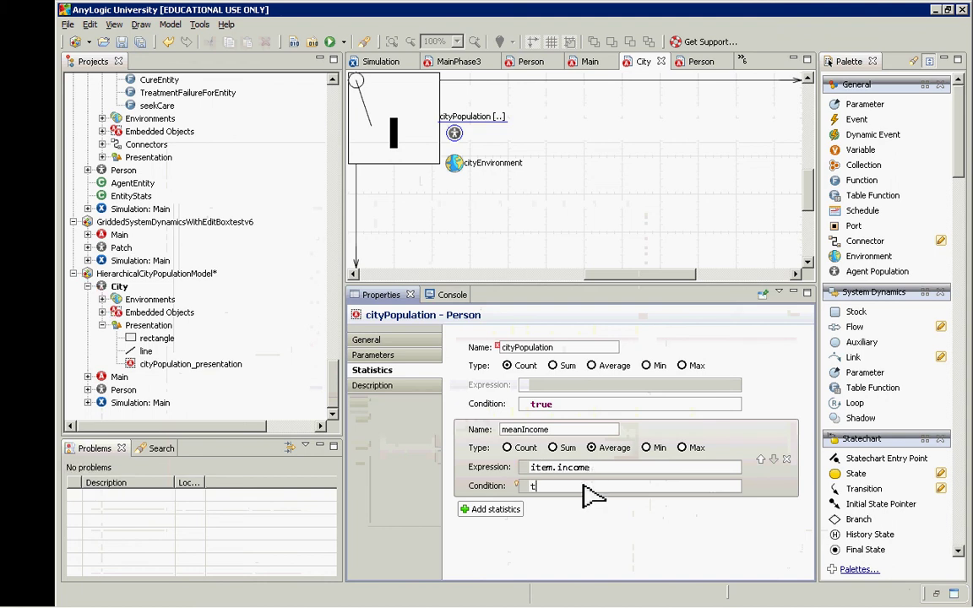
text(rue)
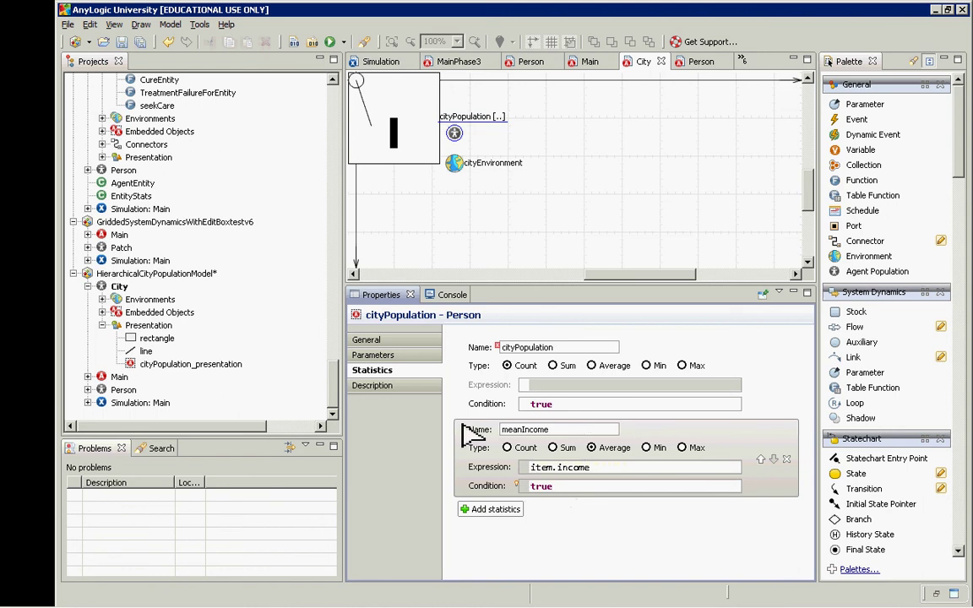
double_click(119, 391)
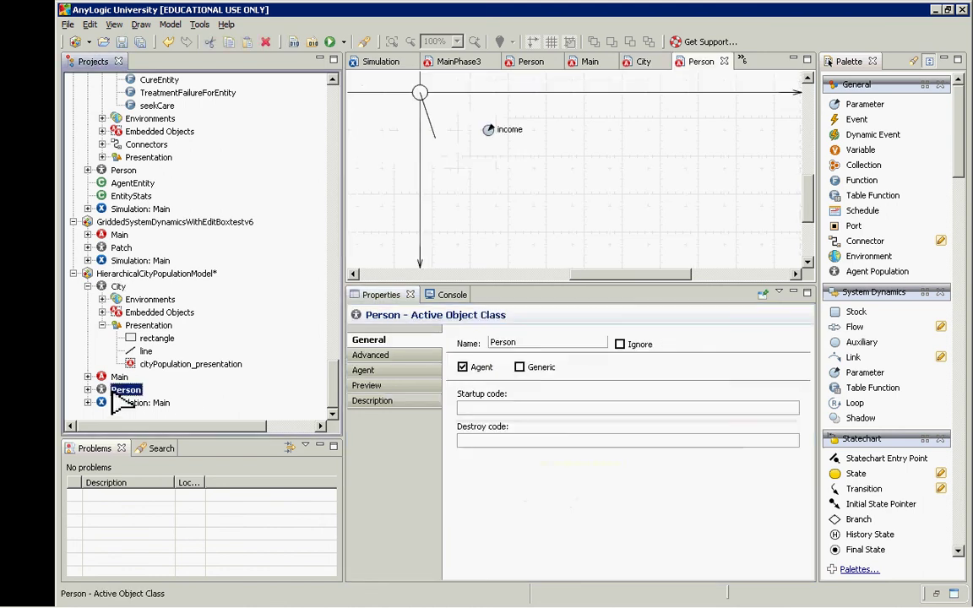
click(489, 132)
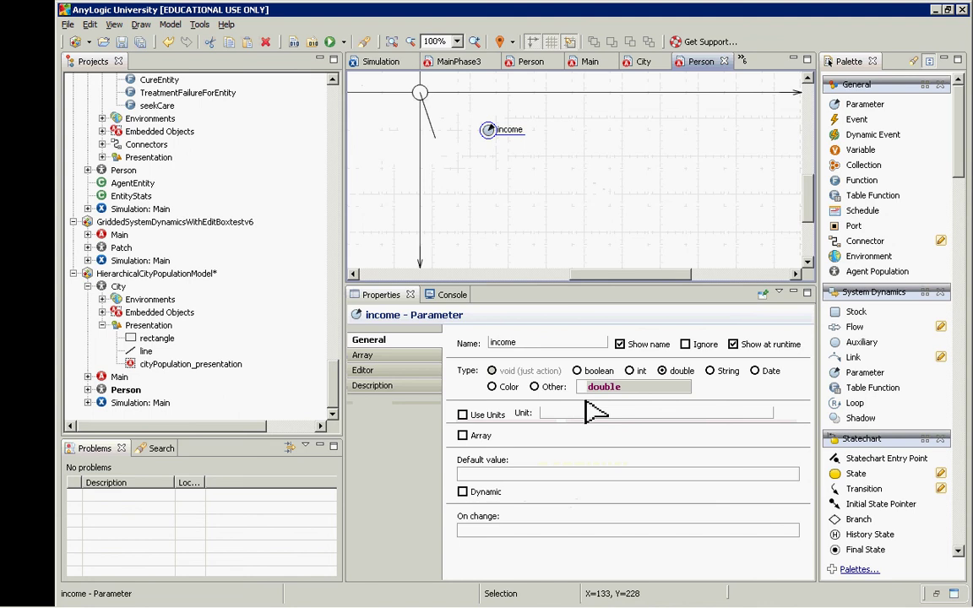
double_click(118, 286)
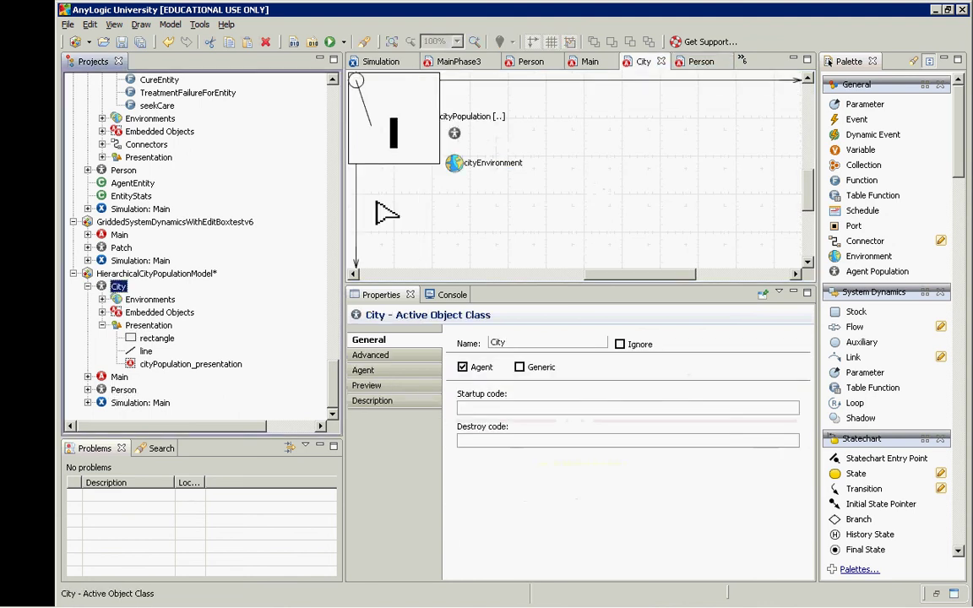
click(453, 134)
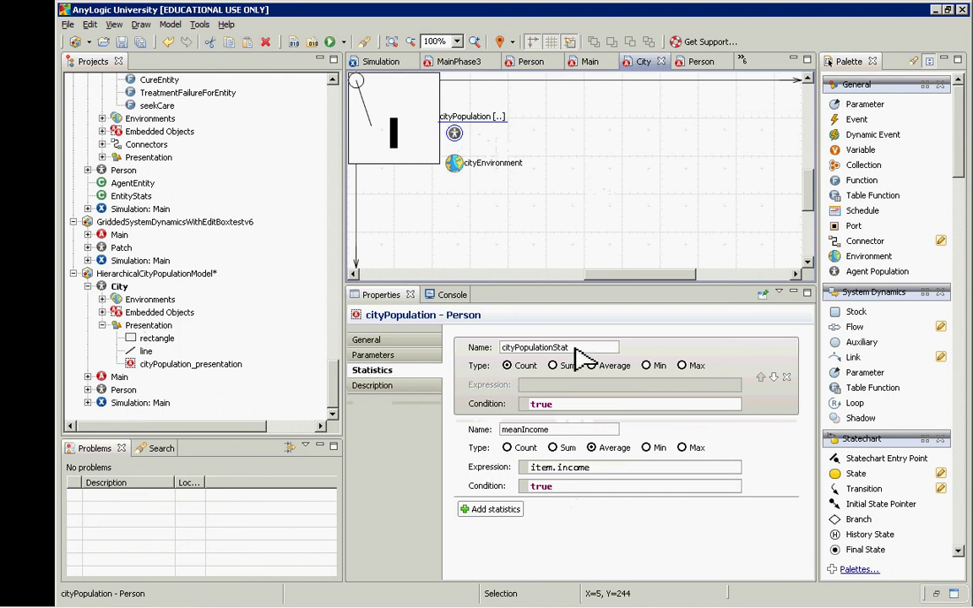
Delete 'Stat' so the count statistic is named cityPopulation.
drag(584, 356, 550, 355)
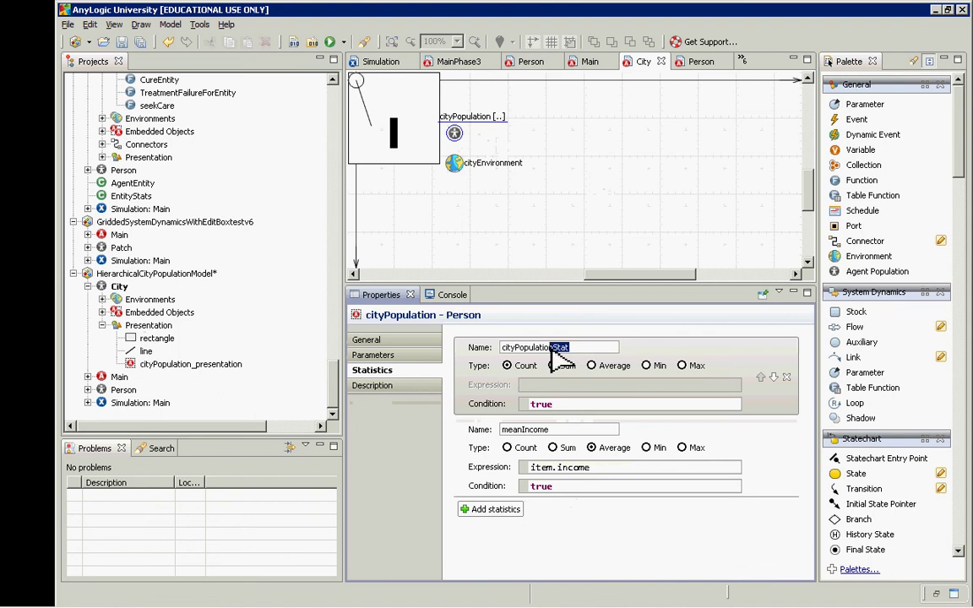
key(BackSpace)
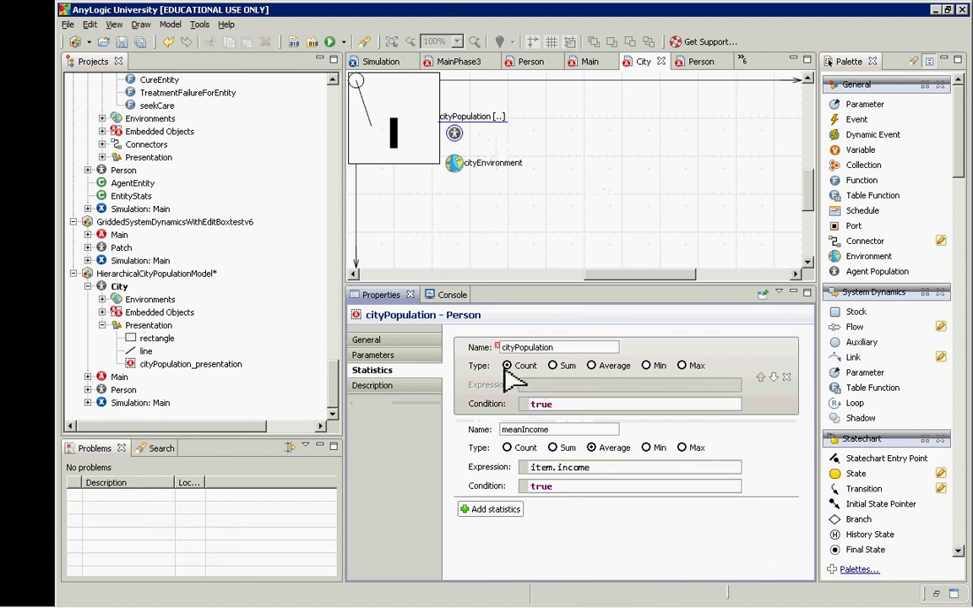
drag(531, 404, 541, 403)
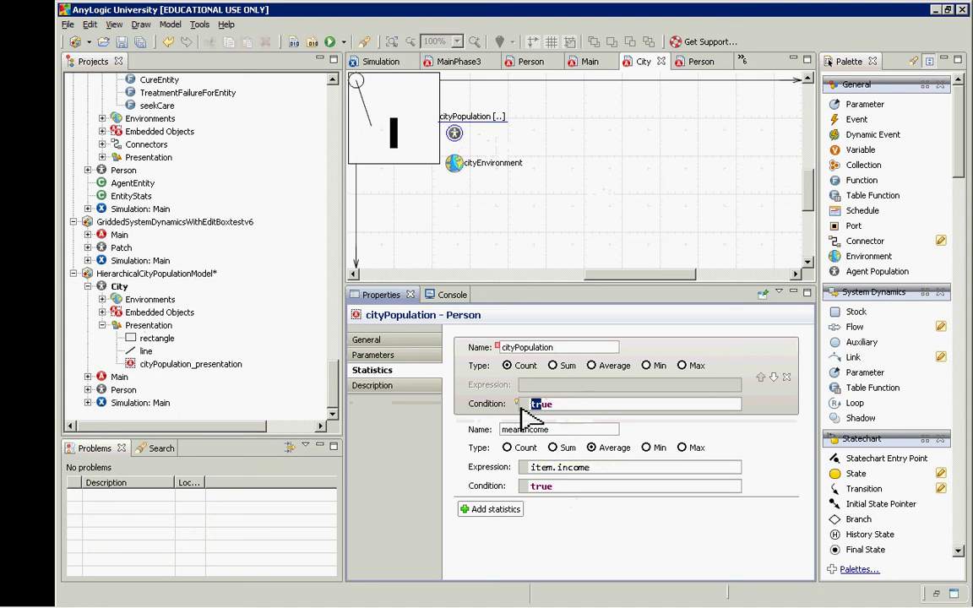
Review meanIncome's item.income expression, then show cityPopulation's General properties.
click(545, 446)
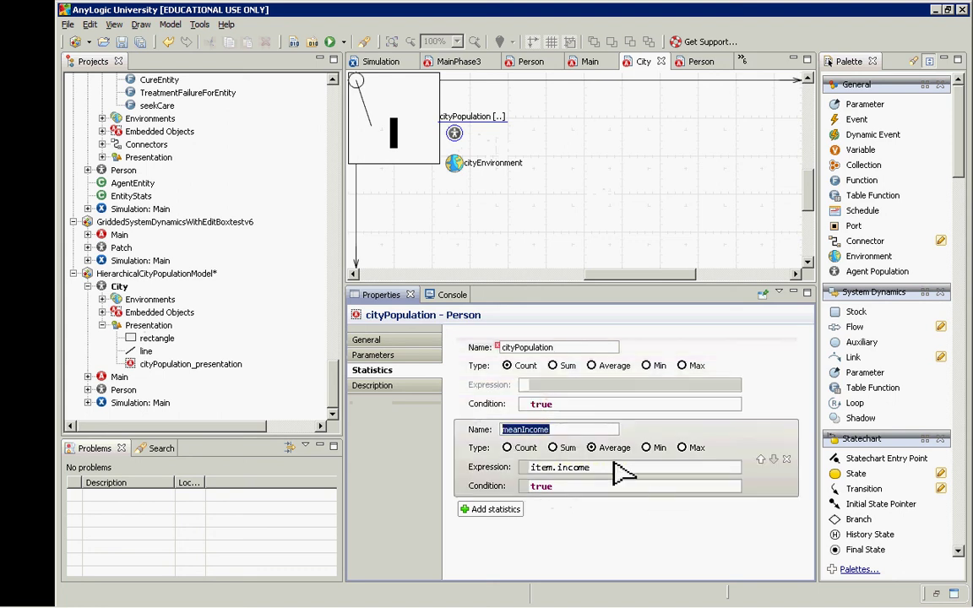
drag(589, 467, 530, 467)
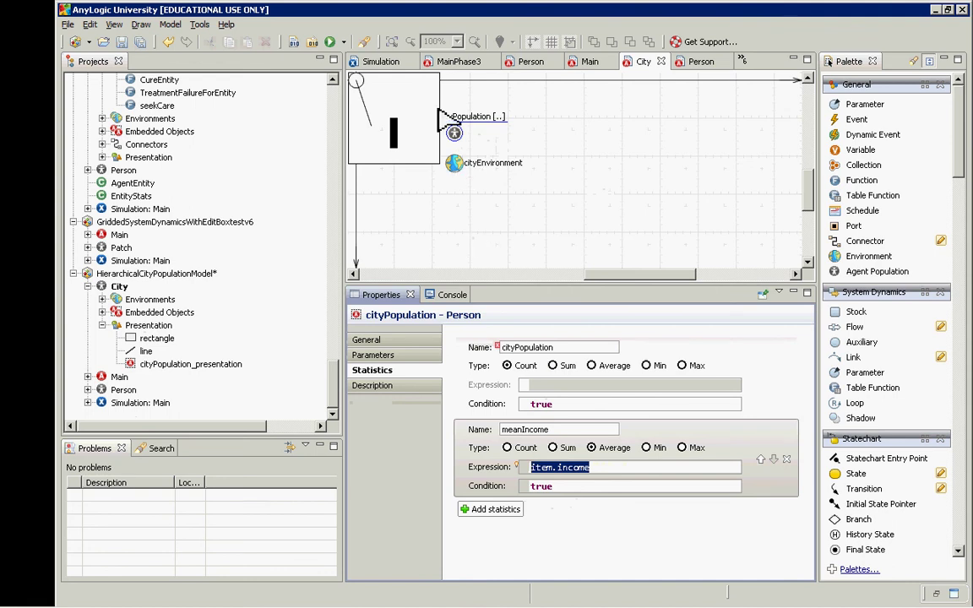
click(456, 133)
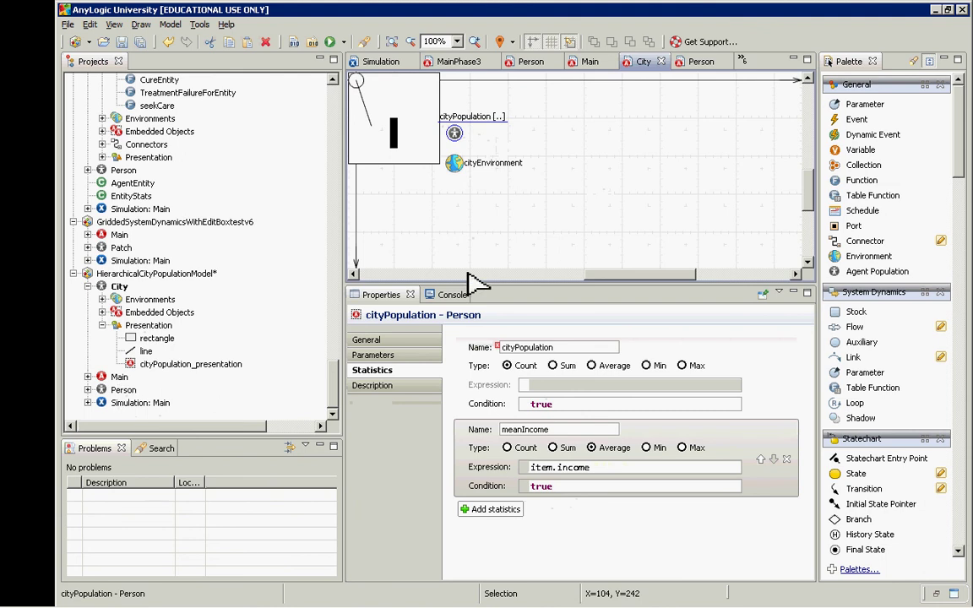
click(394, 340)
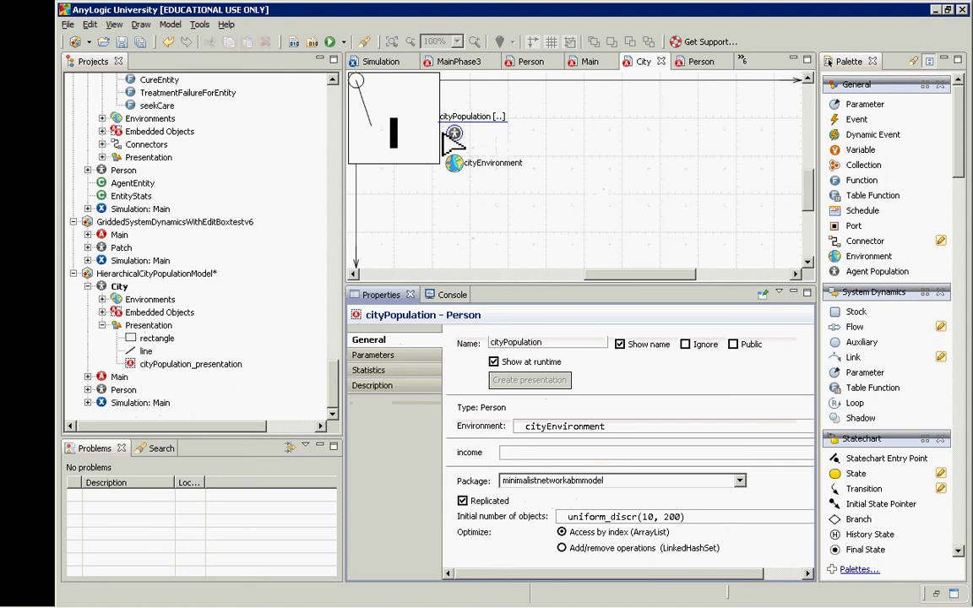
Set cityPopulation's income parameter to lognormal(4, 3), correcting the mistyped second argument.
click(388, 355)
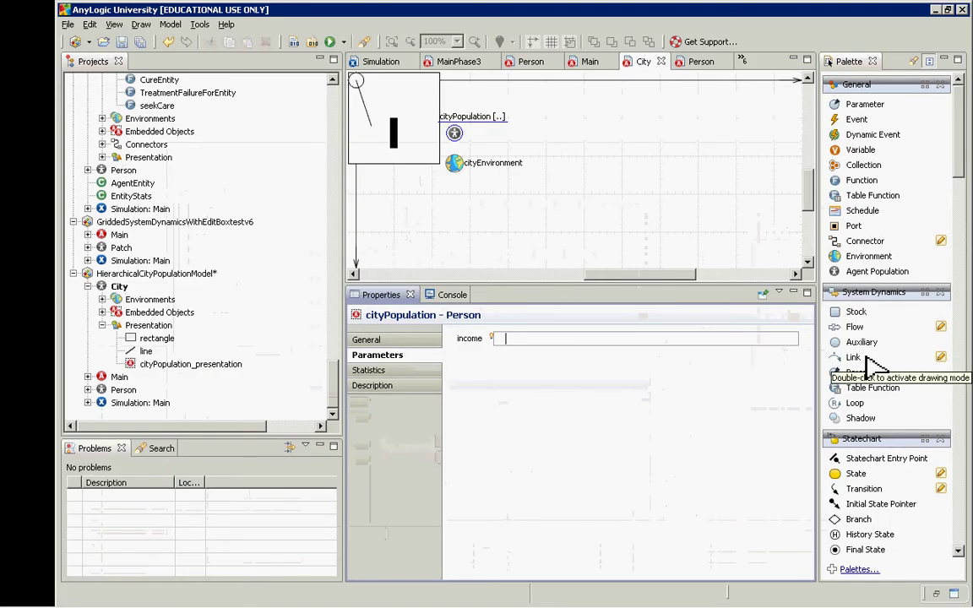
text(lognormal()
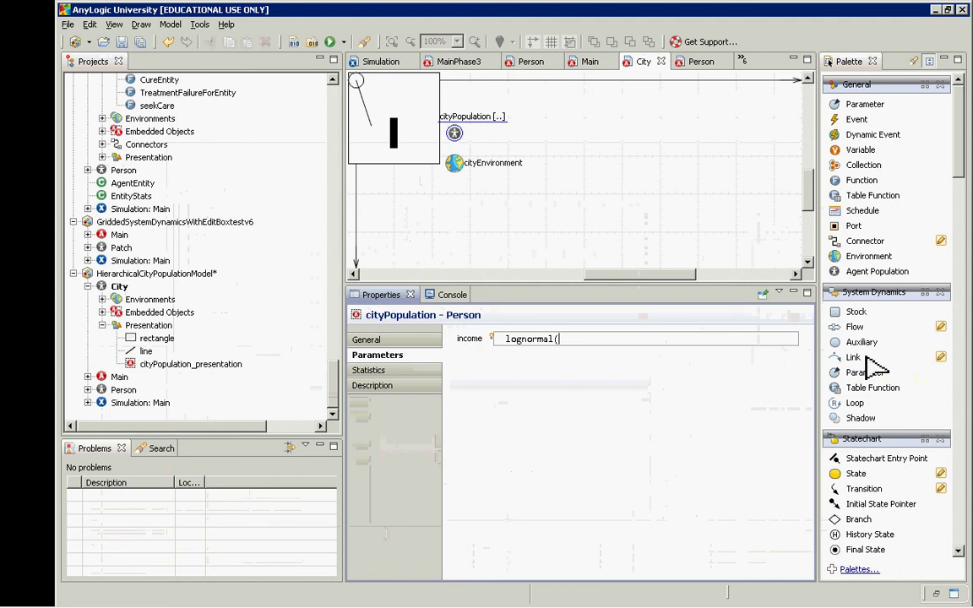
text(4, 3))
drag(582, 339, 498, 353)
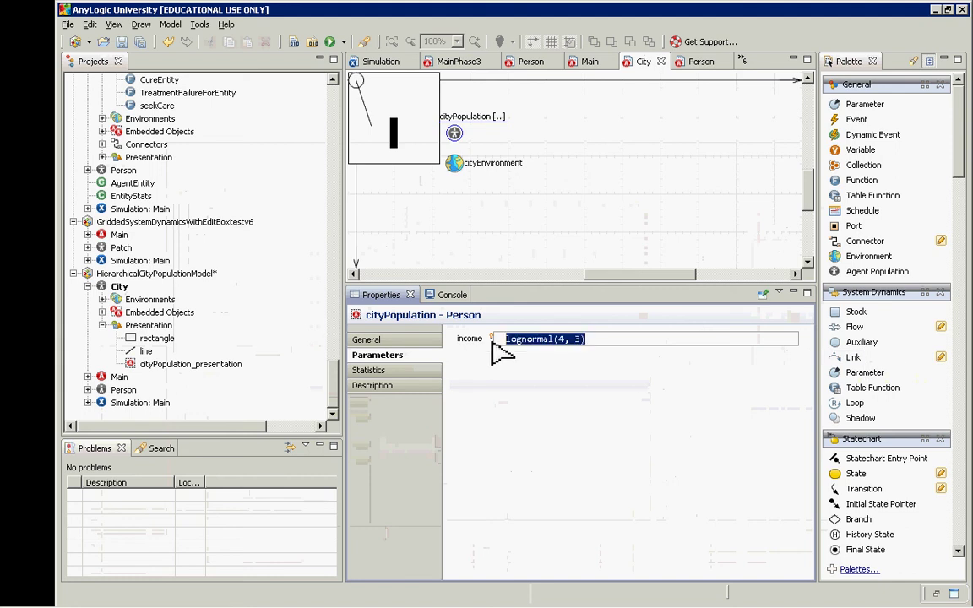
click(560, 346)
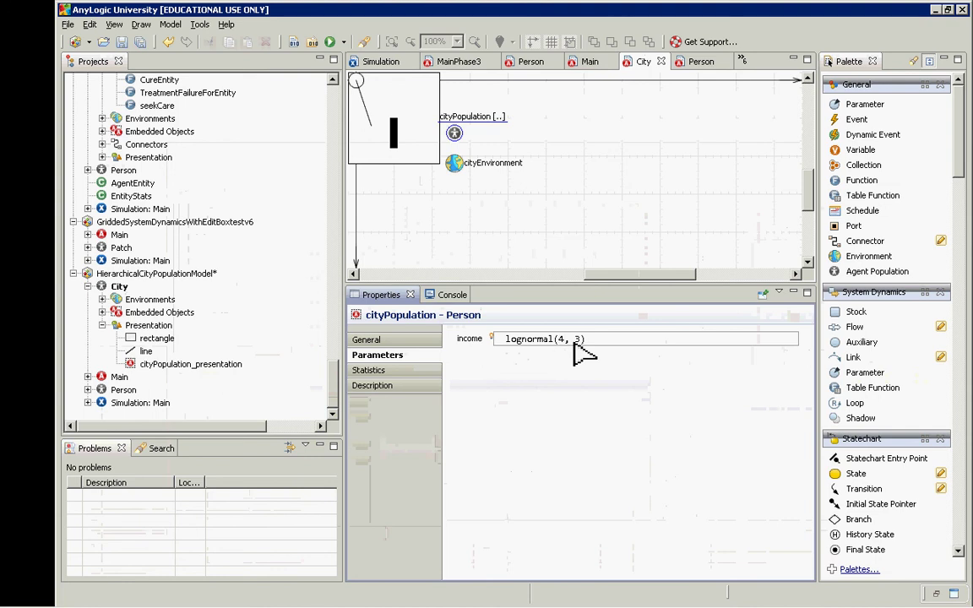
Try running Simulation: Main, cancel on the build error, and inspect the income expression's error marker.
right_click(143, 404)
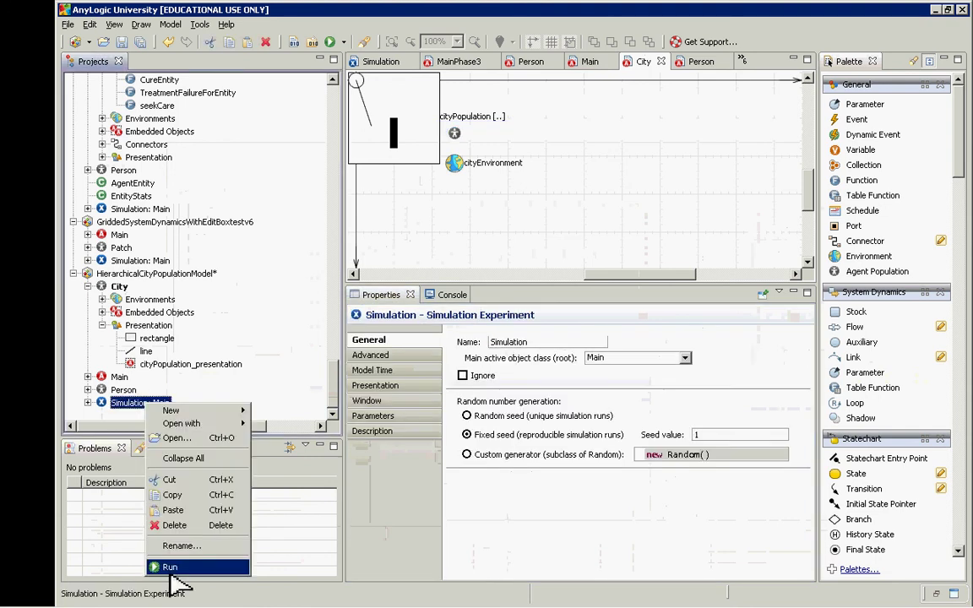
click(170, 567)
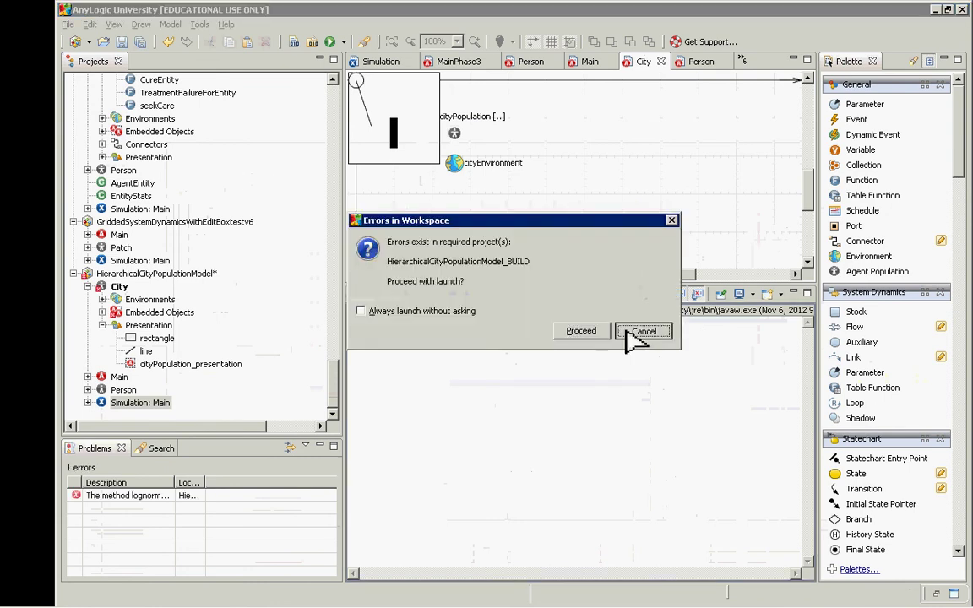
click(633, 334)
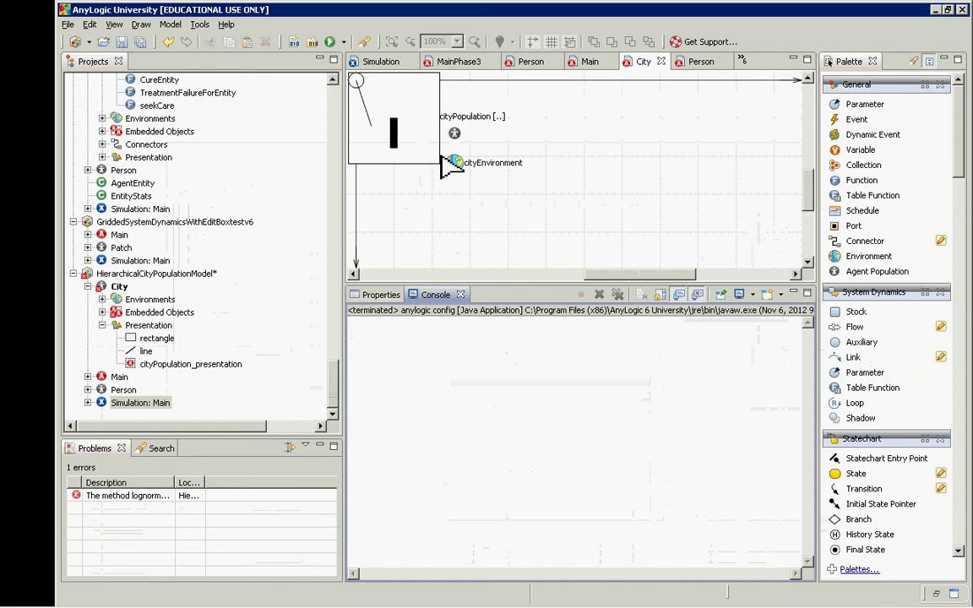
click(455, 135)
click(455, 135)
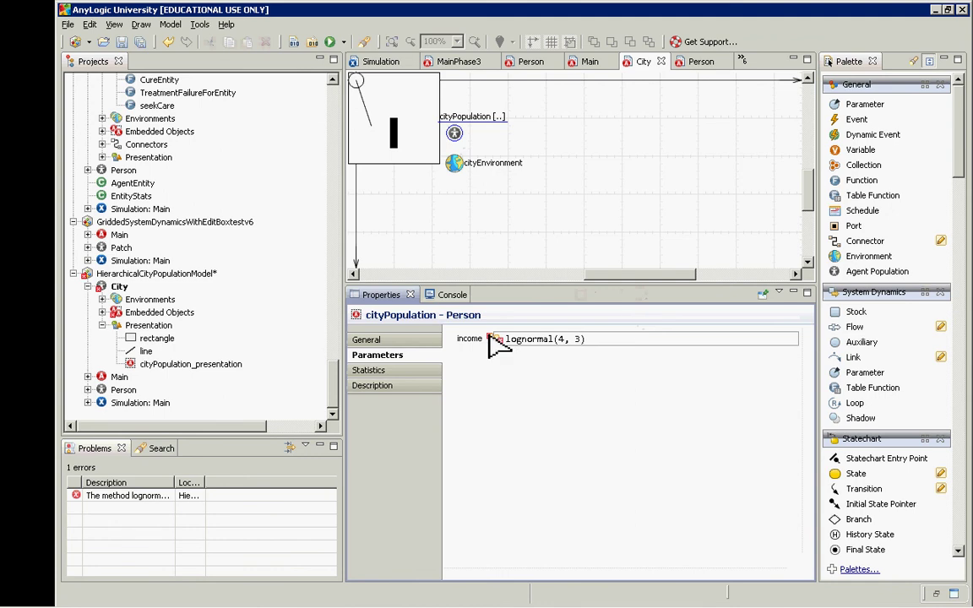
mouse_move(489, 337)
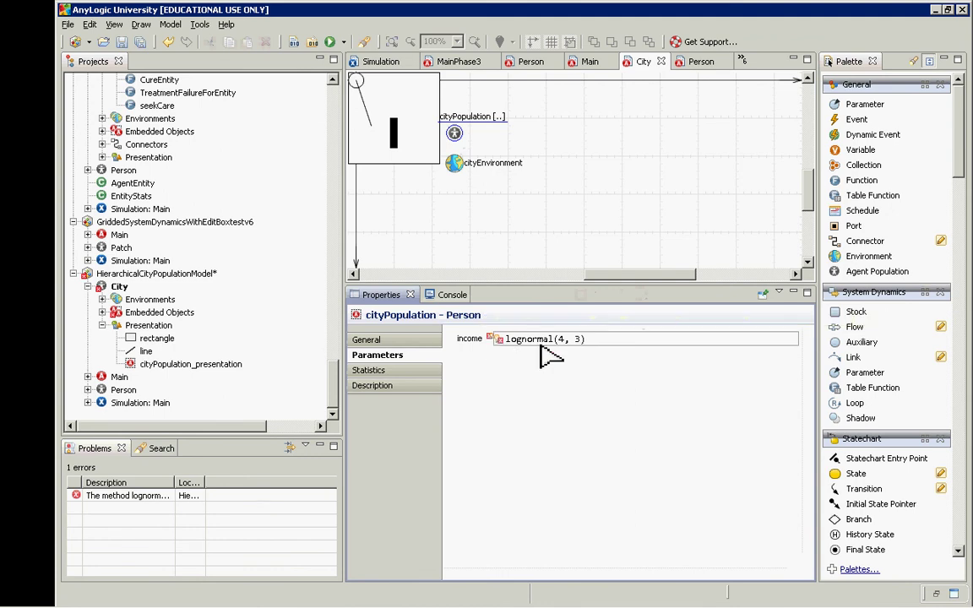
click(230, 24)
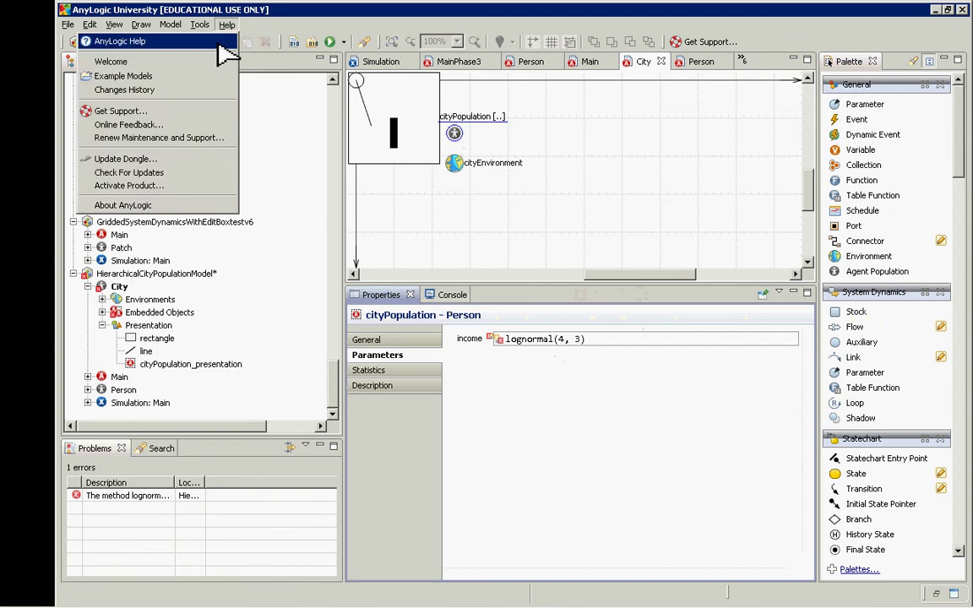
Search AnyLogic Help for 'lognormal' and open the lognormal documentation topic.
click(291, 199)
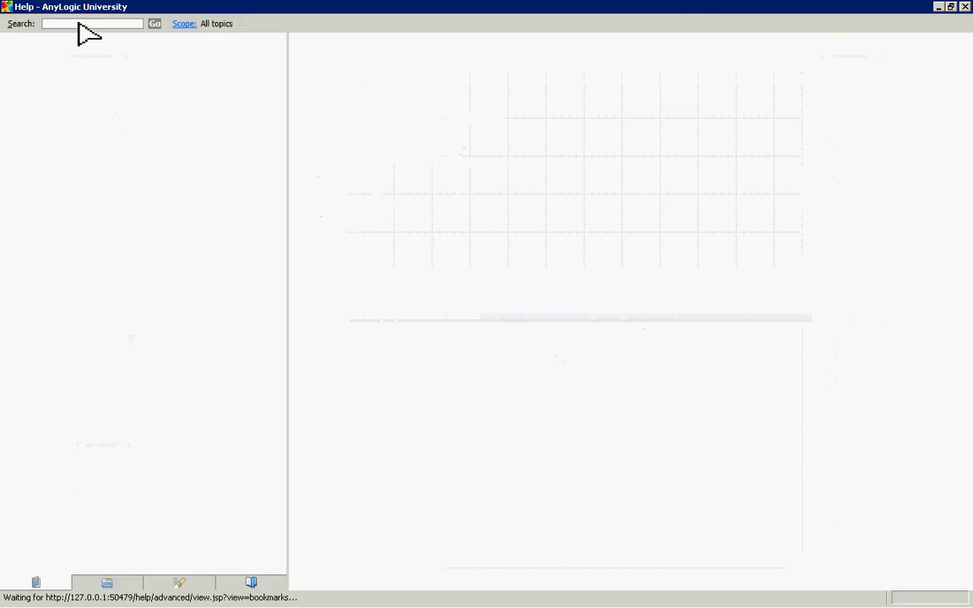
click(80, 24)
text(lognormal)
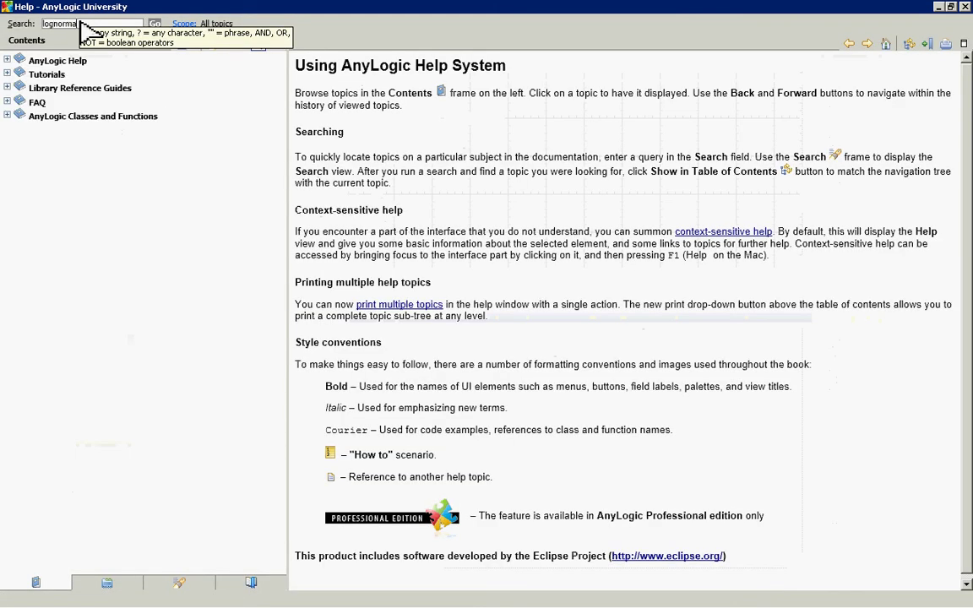
key(Return)
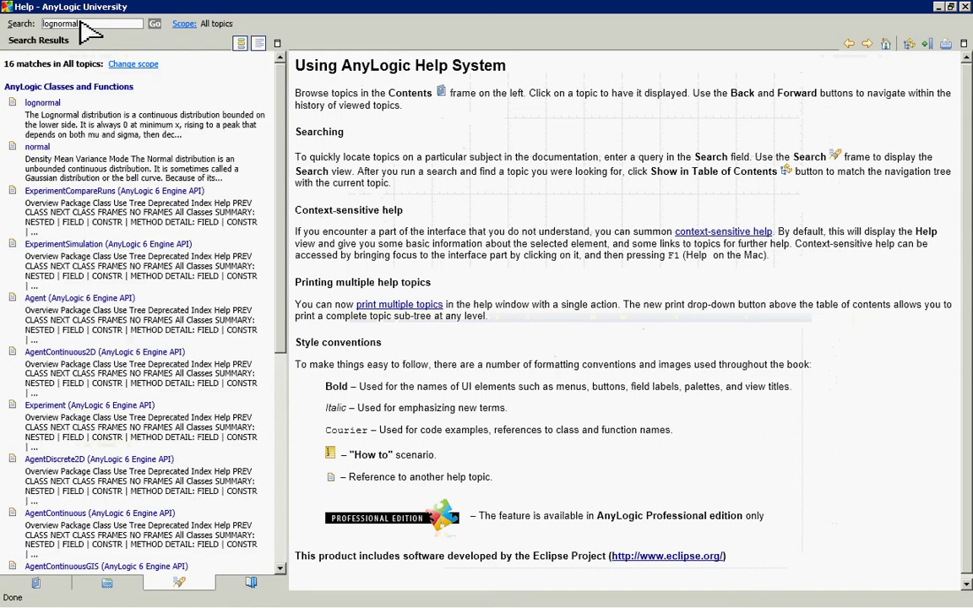
click(53, 102)
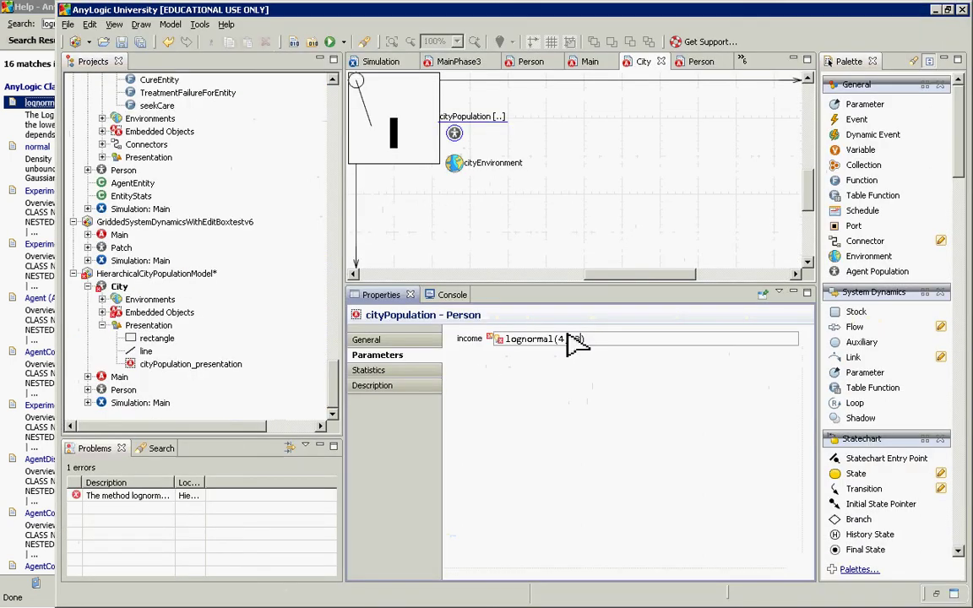
Change income to lognormal(4, 3, 0) and run Simulation: Main.
text(, 0)
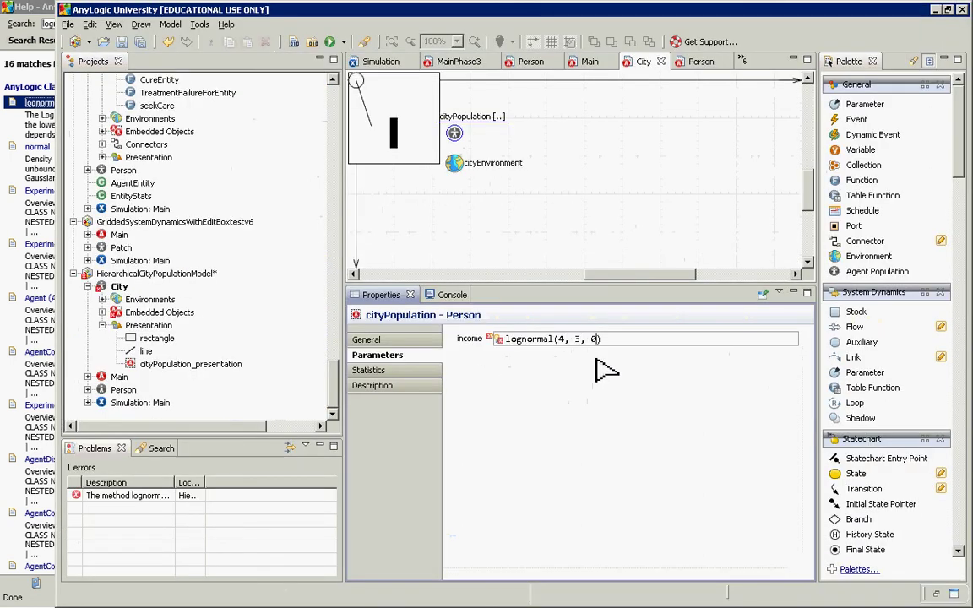
right_click(141, 403)
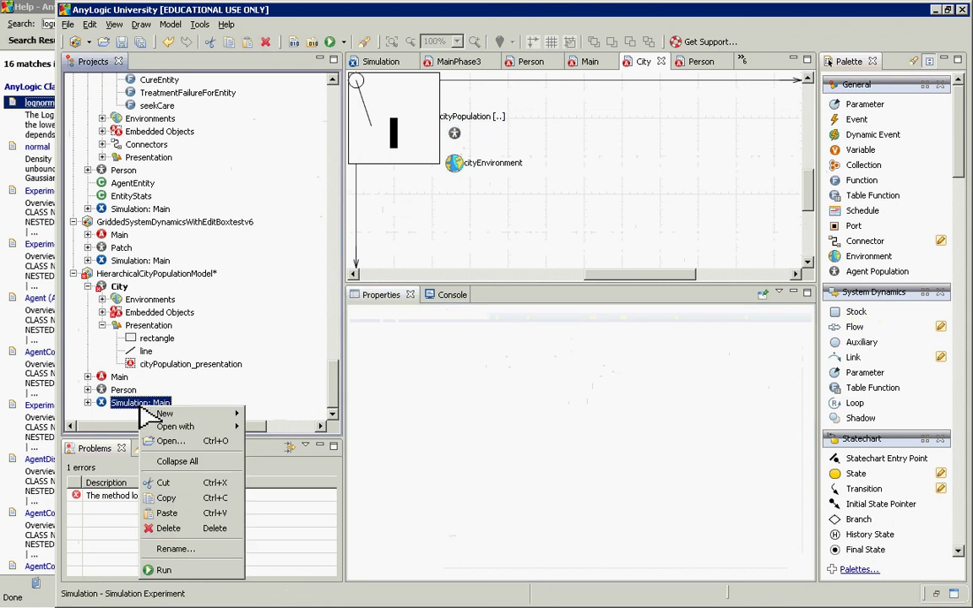
click(165, 570)
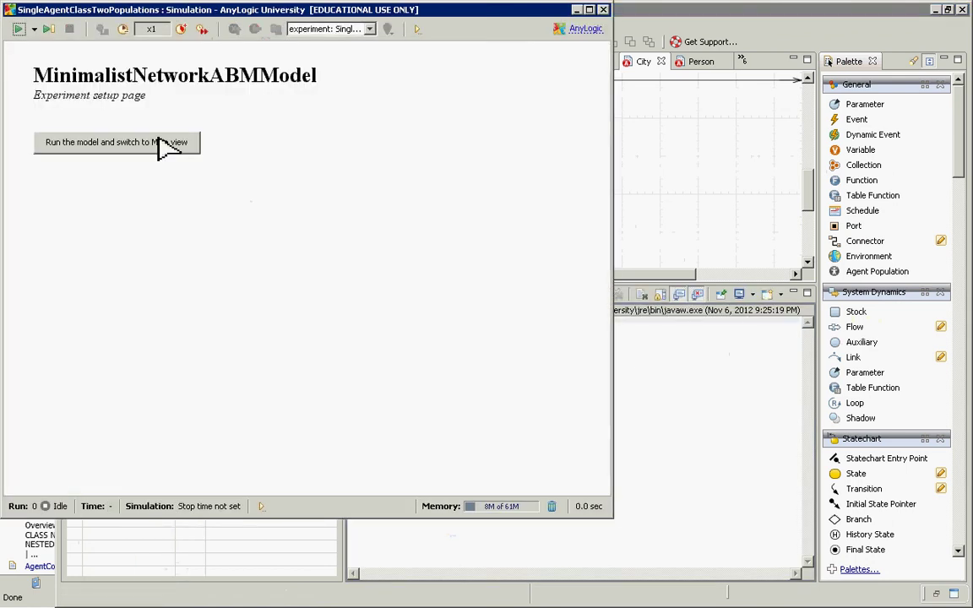
Start the model, view cities[0], and inspect its cityPopulation statistics including meanIncome.
click(158, 148)
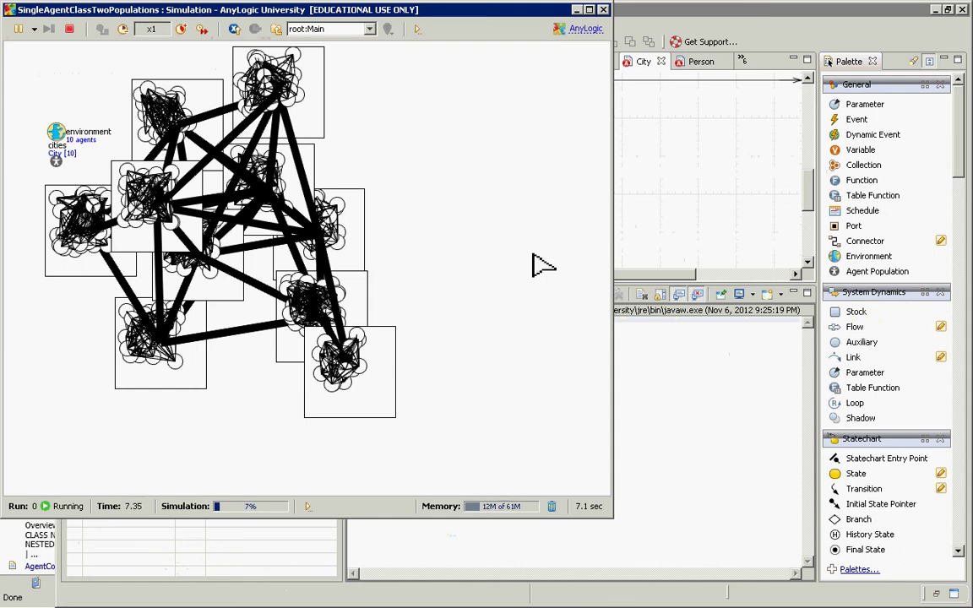
click(325, 28)
click(306, 49)
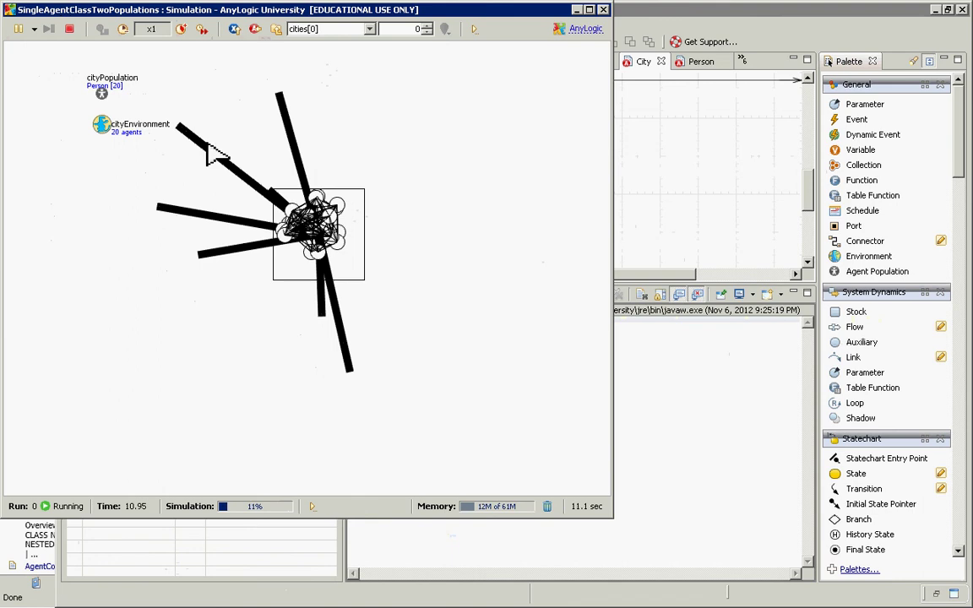
click(102, 96)
double_click(102, 96)
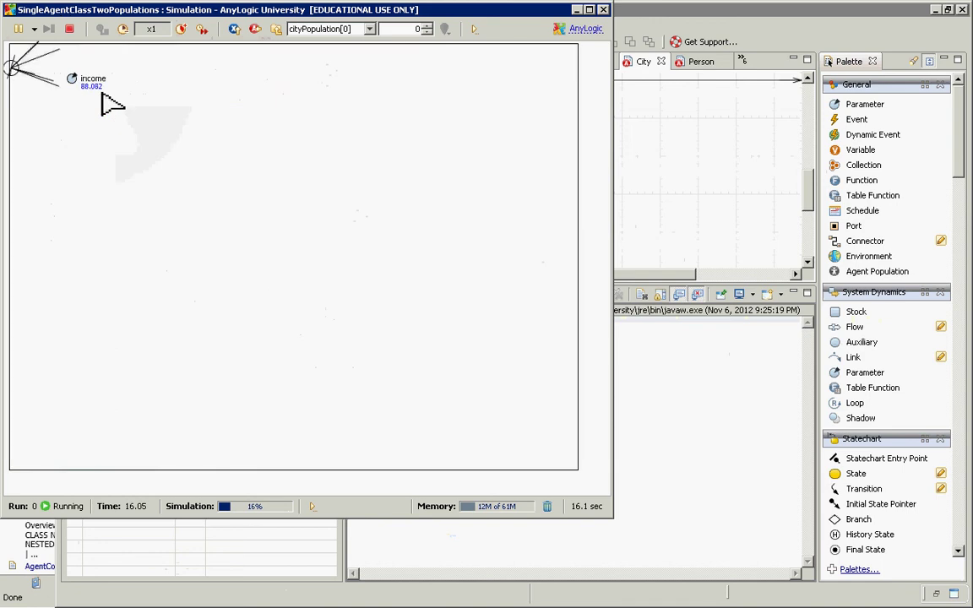
click(256, 29)
click(103, 94)
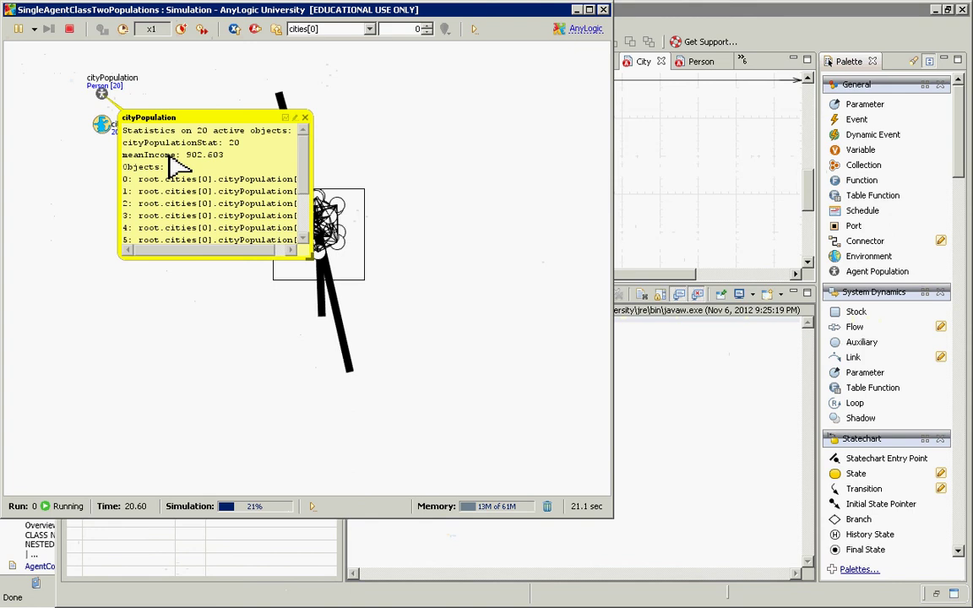
click(306, 119)
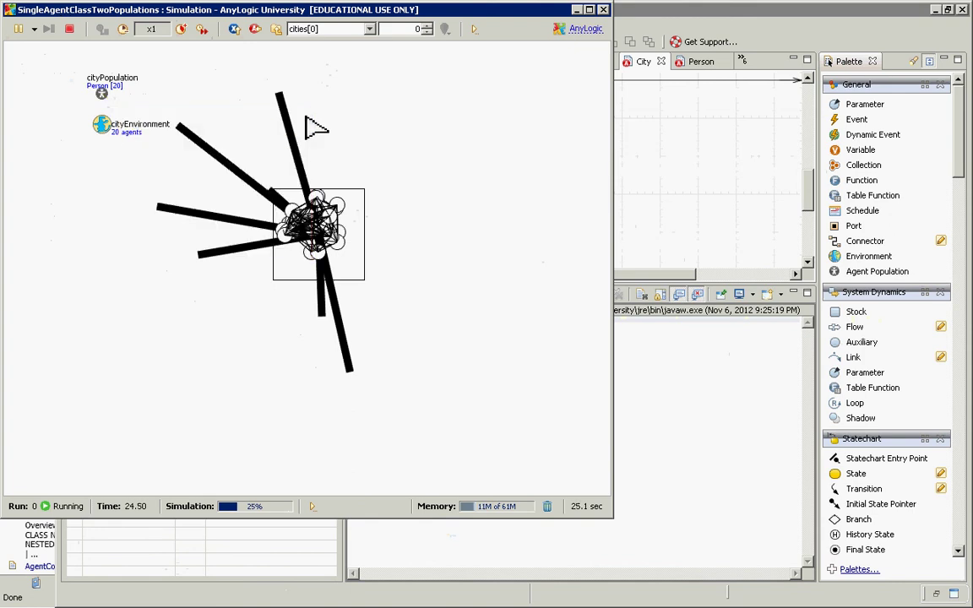
Step through Person agents cityPopulation[0] to [11] to view incomes, then close the simulation.
click(369, 29)
click(330, 57)
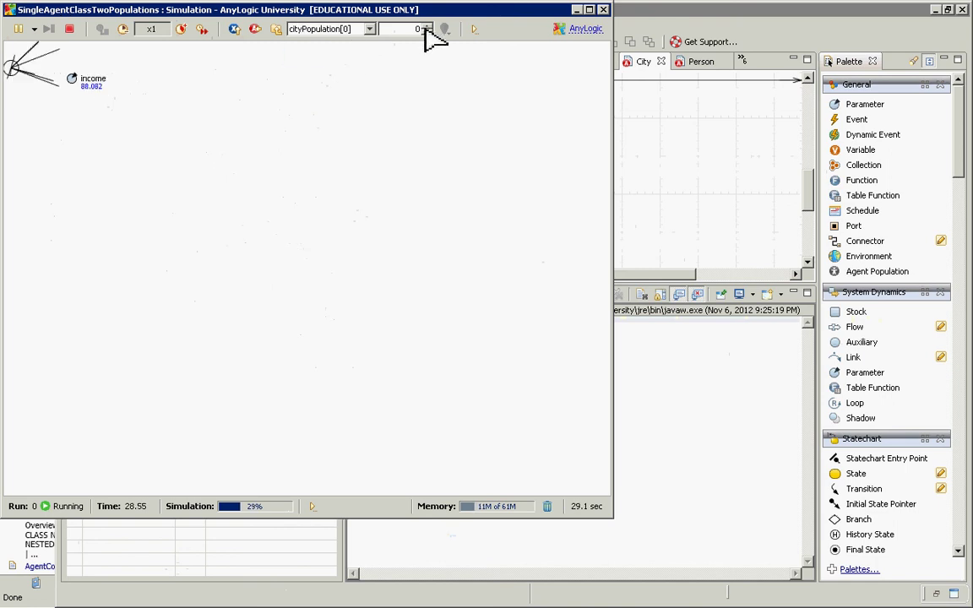
click(430, 30)
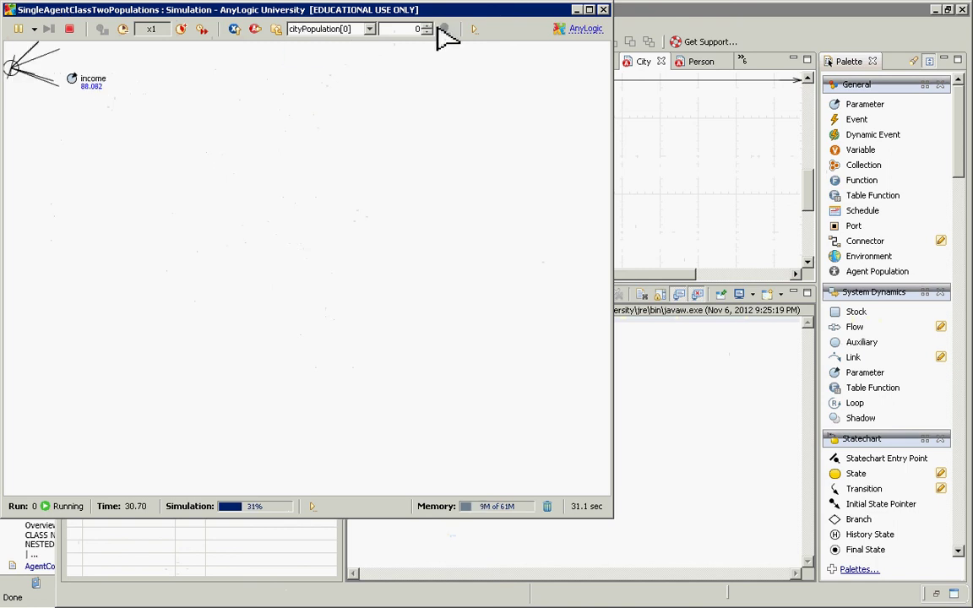
click(426, 26)
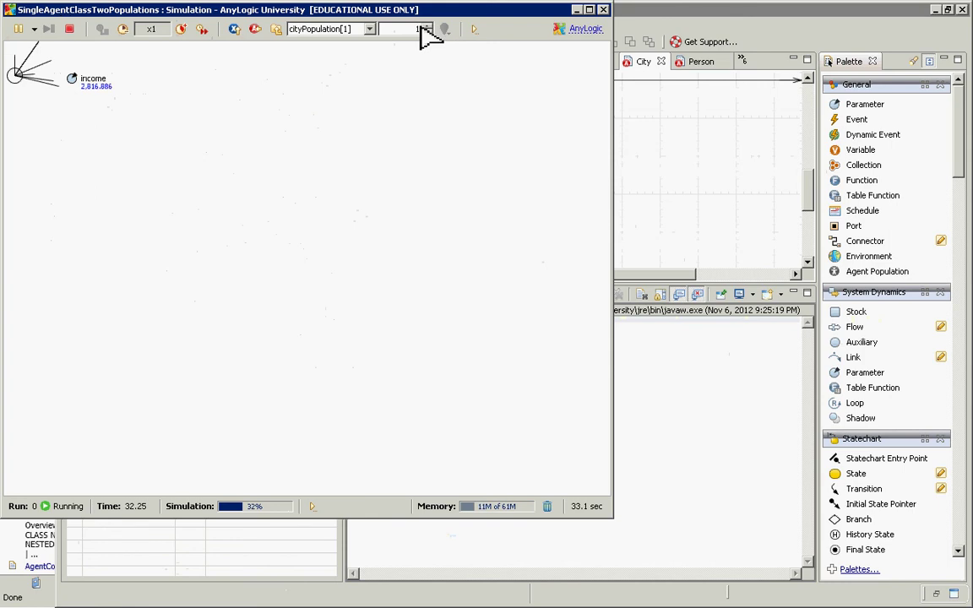
click(426, 26)
click(426, 27)
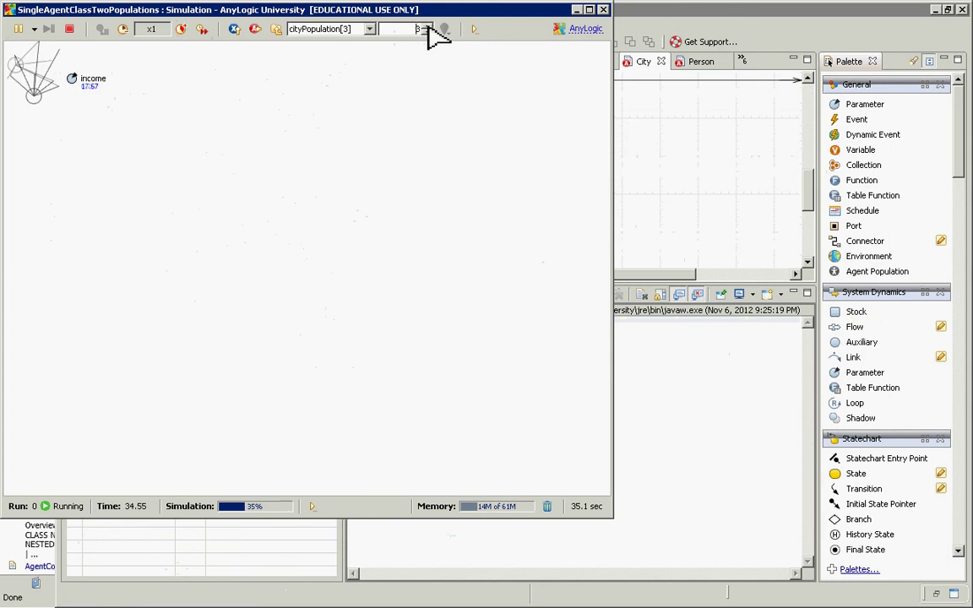
click(426, 26)
click(427, 31)
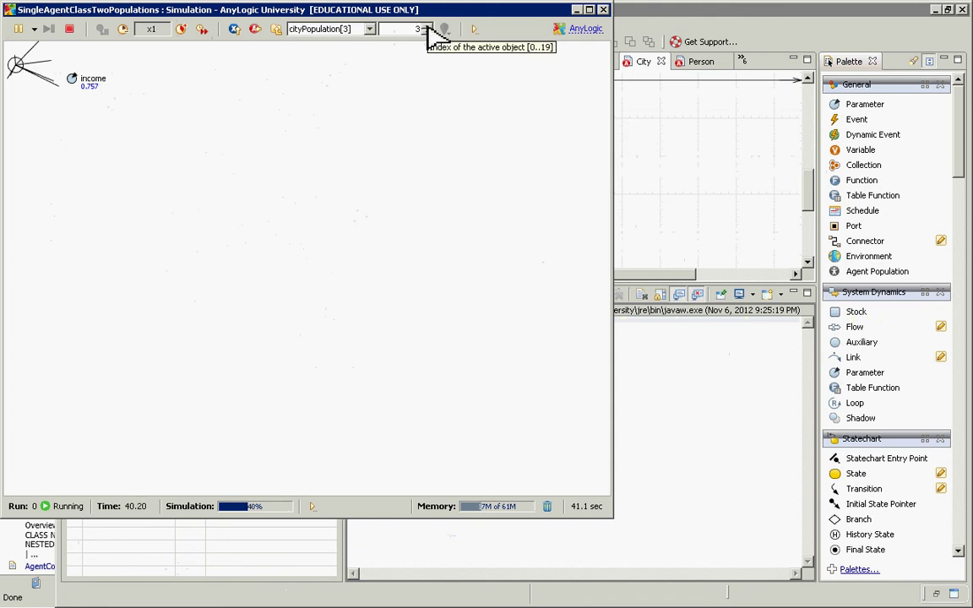
click(426, 26)
click(426, 26)
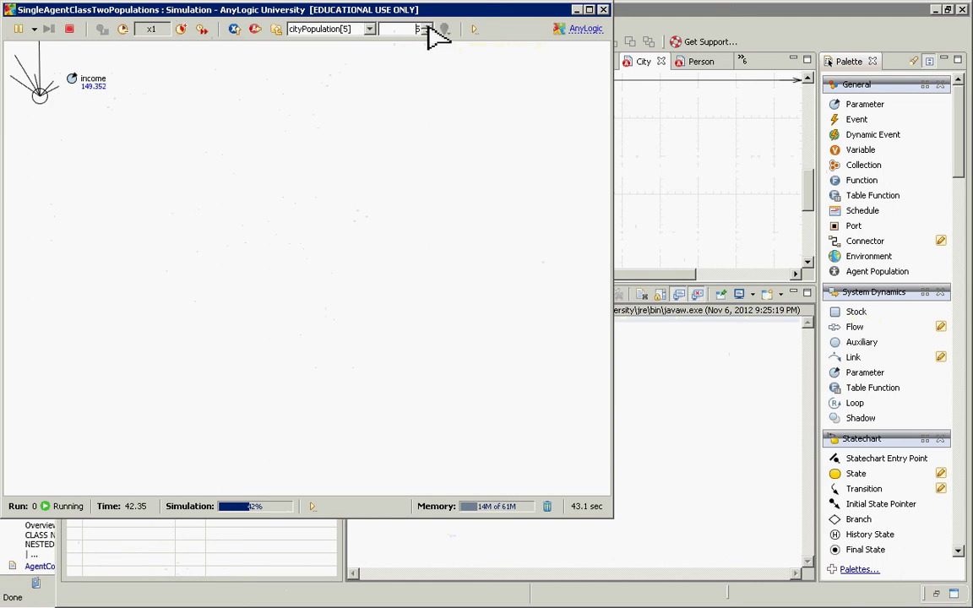
click(427, 26)
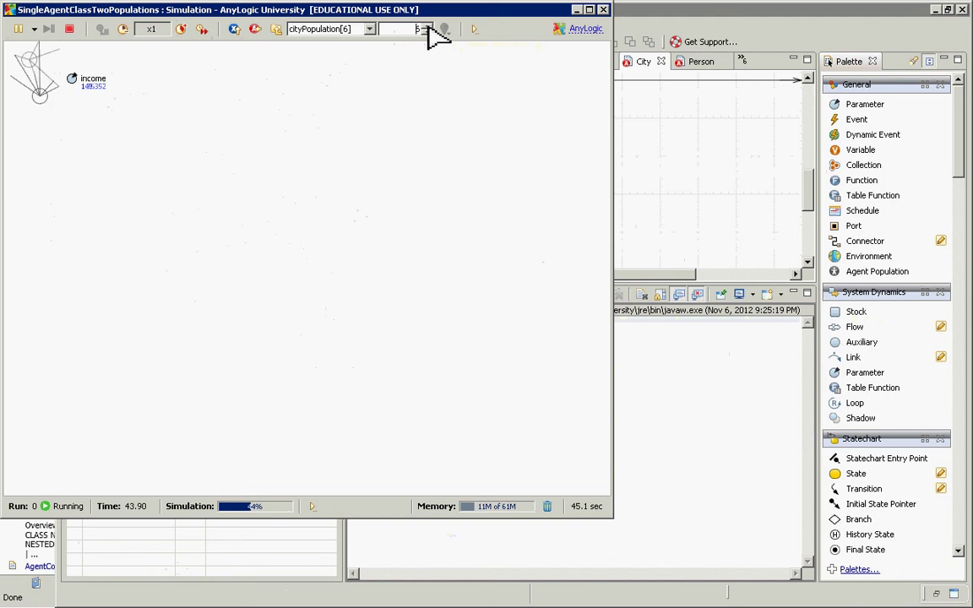
click(427, 26)
click(428, 26)
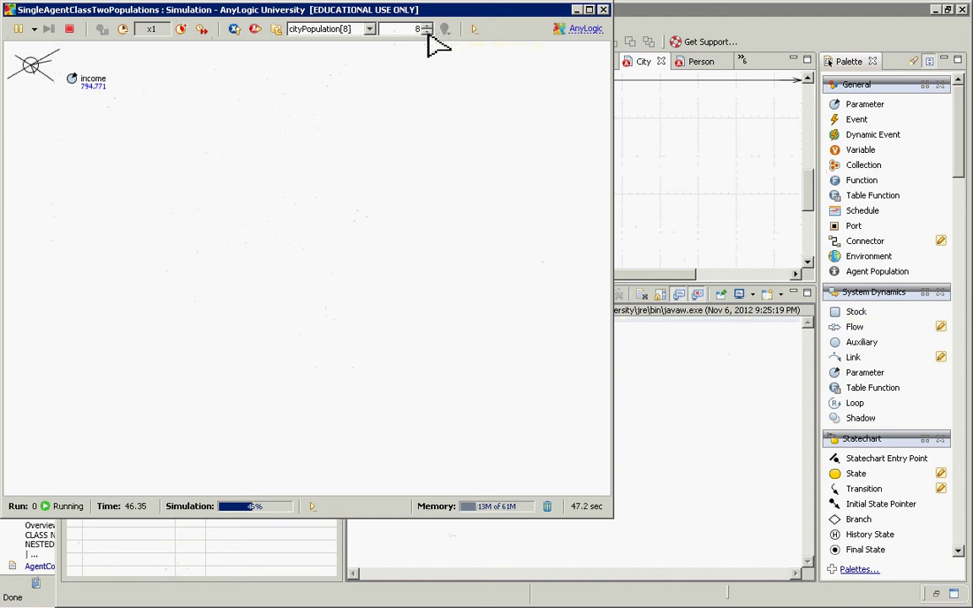
click(427, 31)
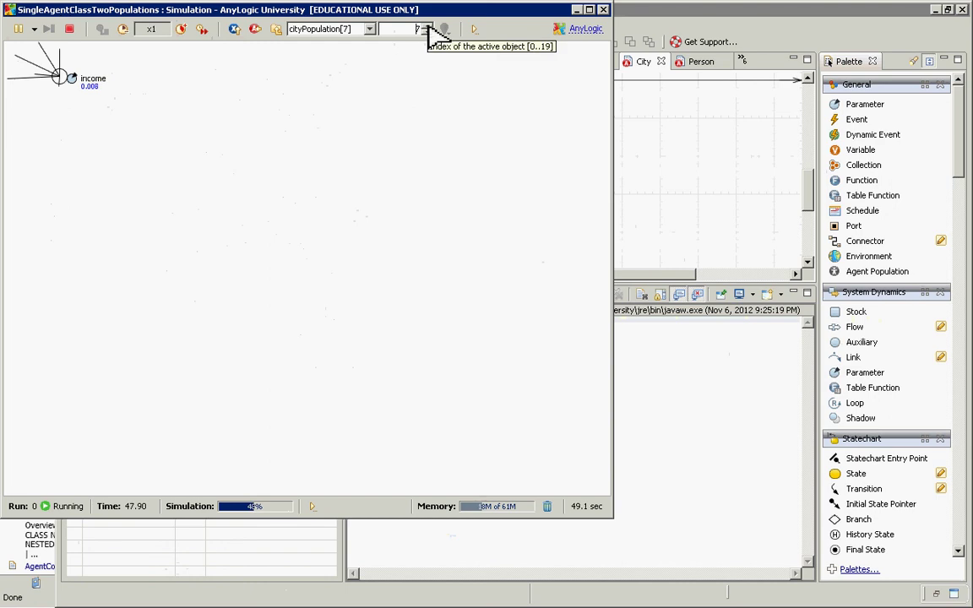
click(428, 28)
click(427, 28)
click(427, 28)
click(427, 27)
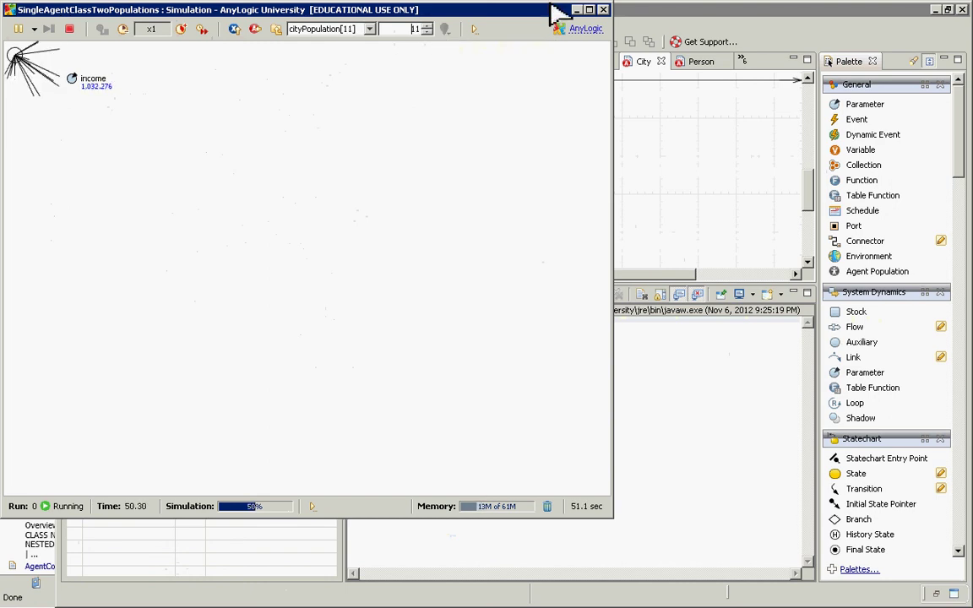
click(605, 10)
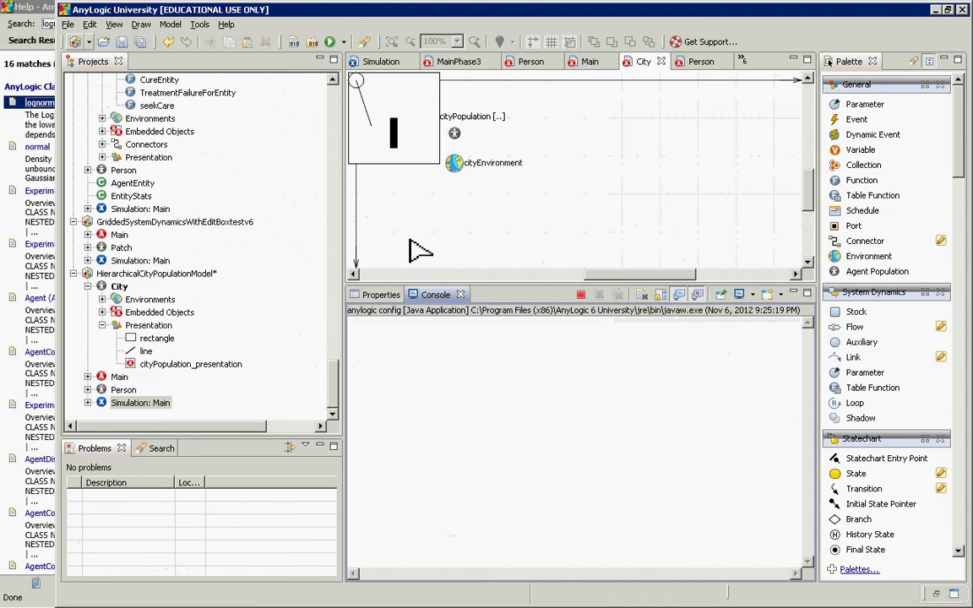
Run Simulation: Main again and start it to show the ten-city network on Main.
click(139, 403)
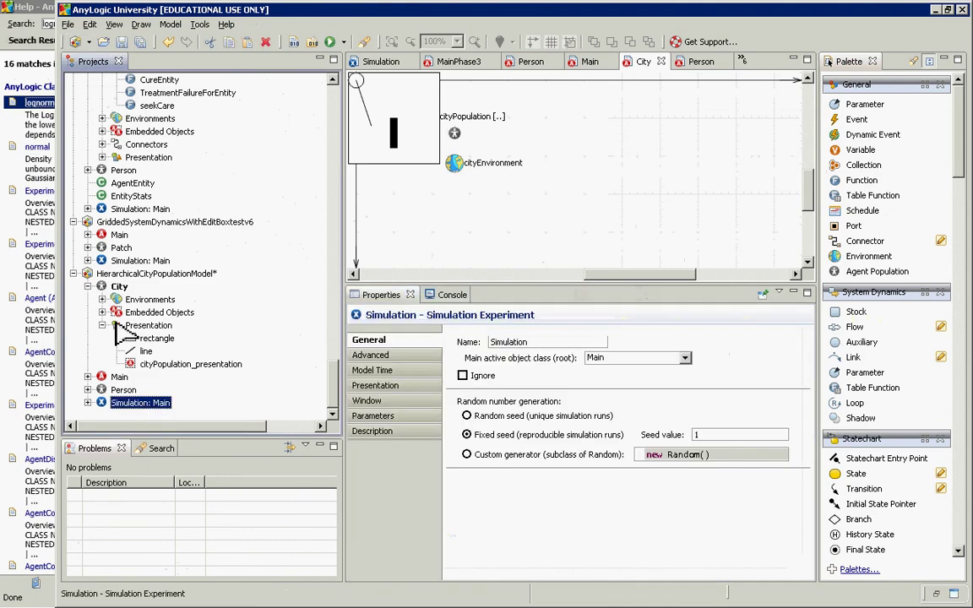
right_click(126, 404)
click(187, 570)
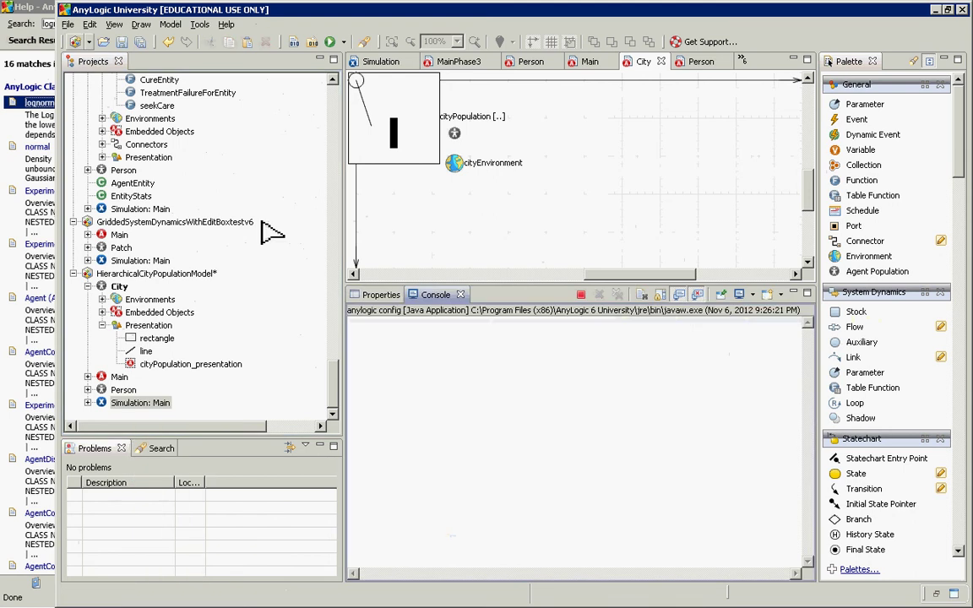
click(181, 145)
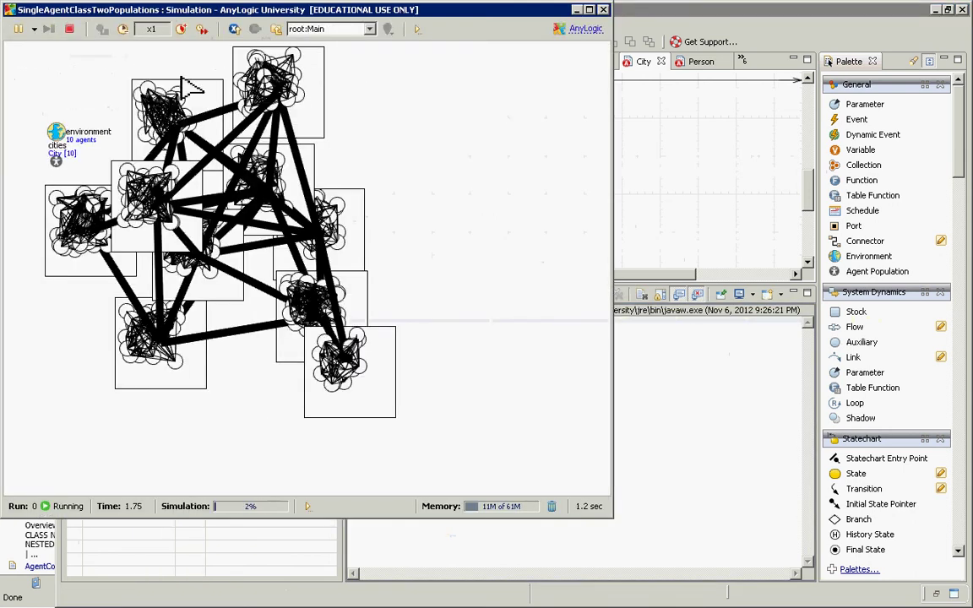
View Person agents cityPopulation[0] and cityPopulation[1] in the running model.
click(306, 29)
click(312, 69)
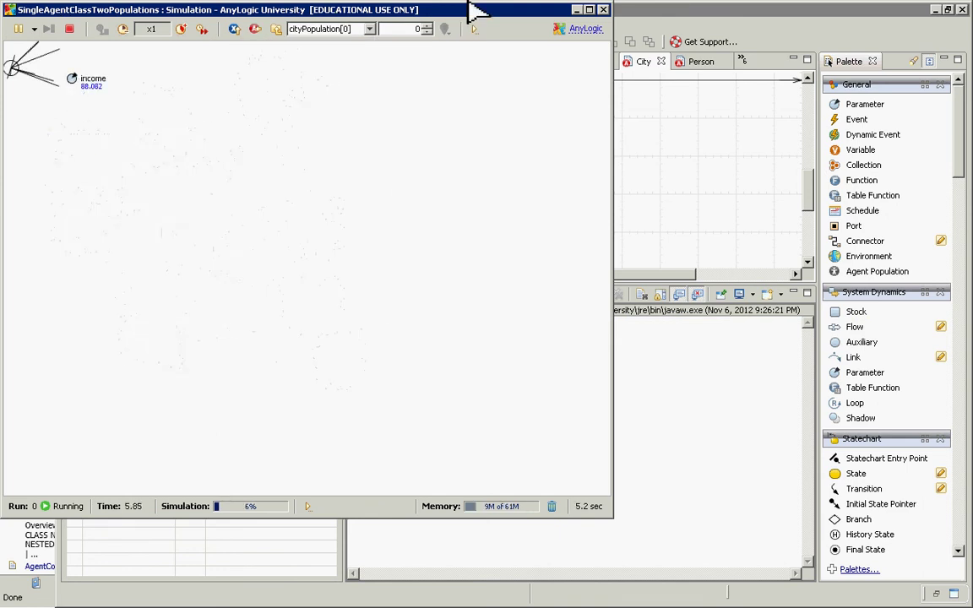
click(427, 25)
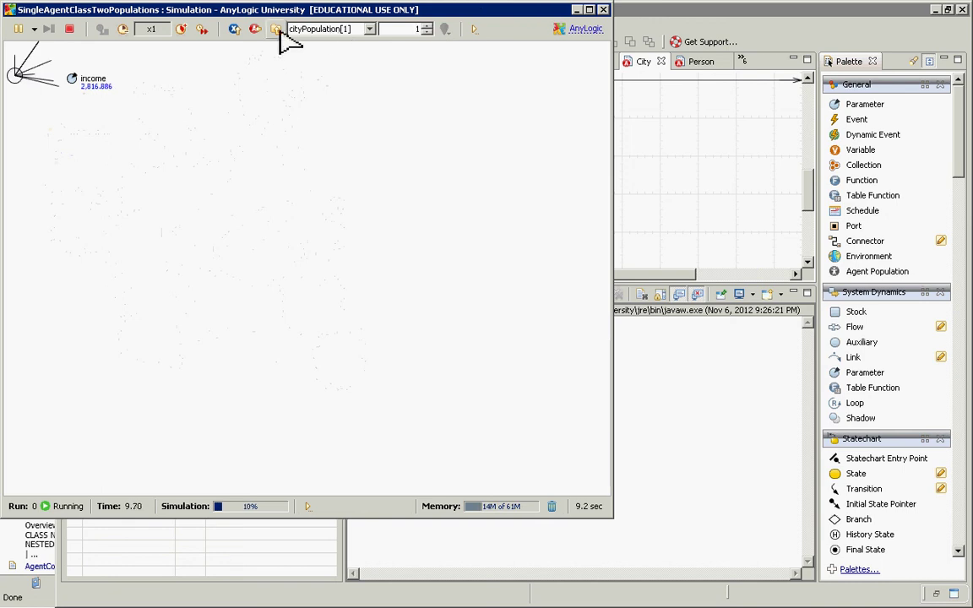
Inspect cities[0] population statistics (20 people, meanIncome 902.603), then close the simulation.
click(255, 29)
click(101, 93)
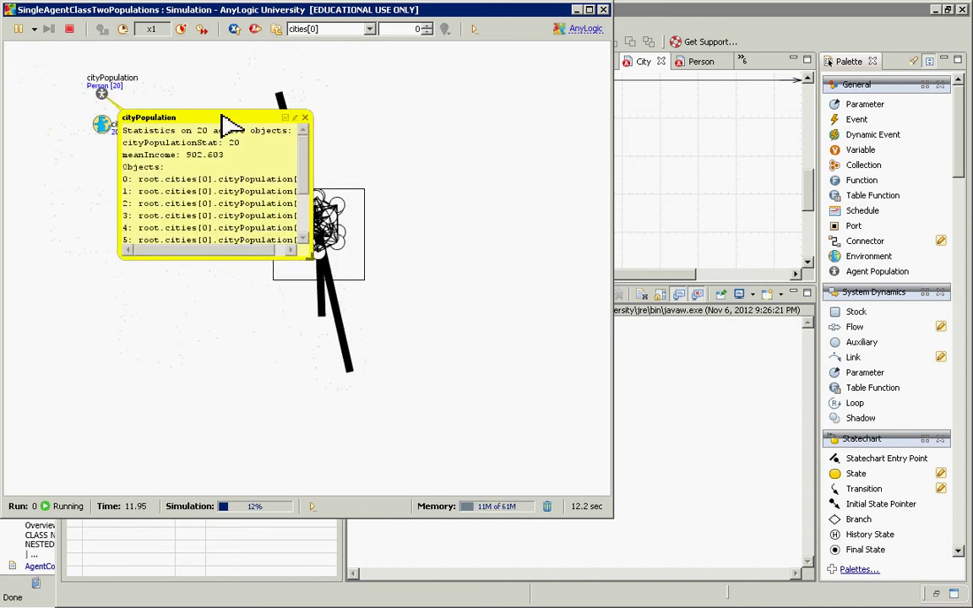
drag(310, 255, 620, 413)
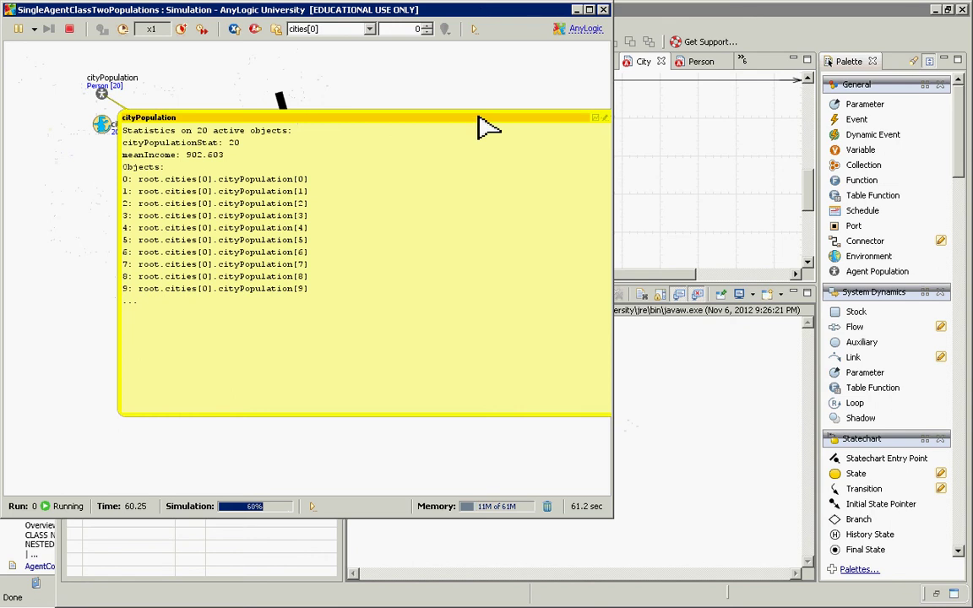
drag(489, 125, 408, 130)
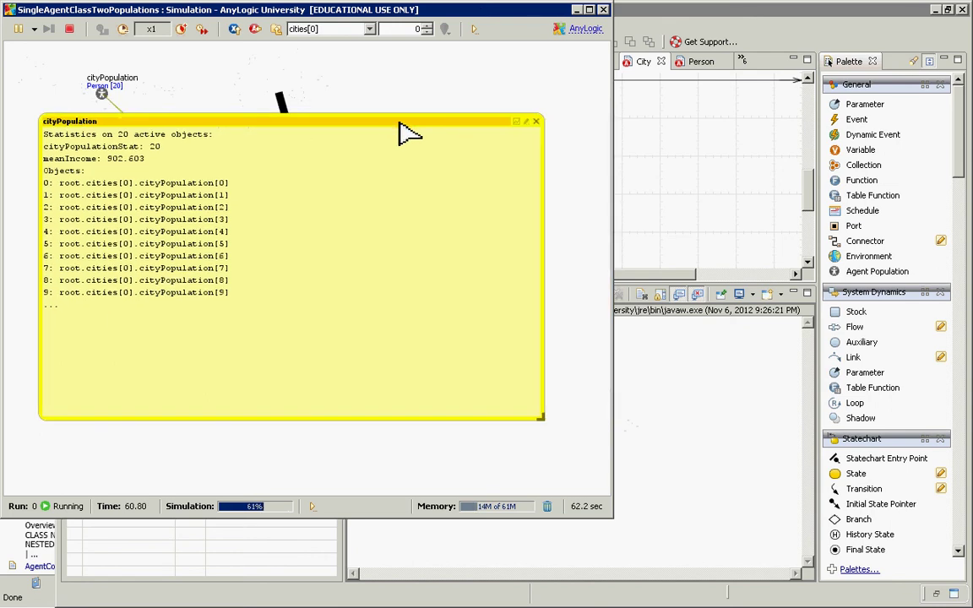
click(535, 122)
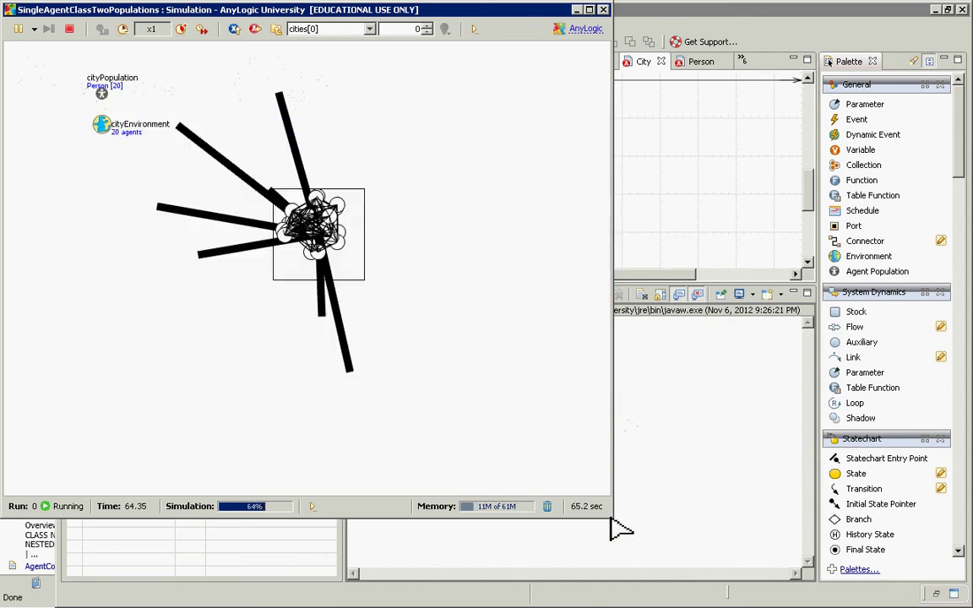
drag(614, 518, 757, 550)
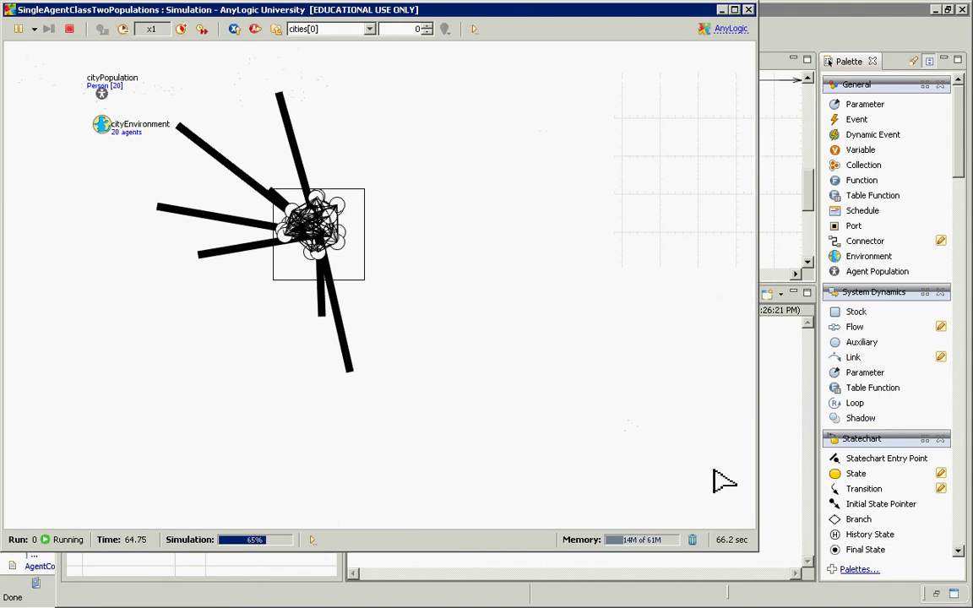
click(749, 10)
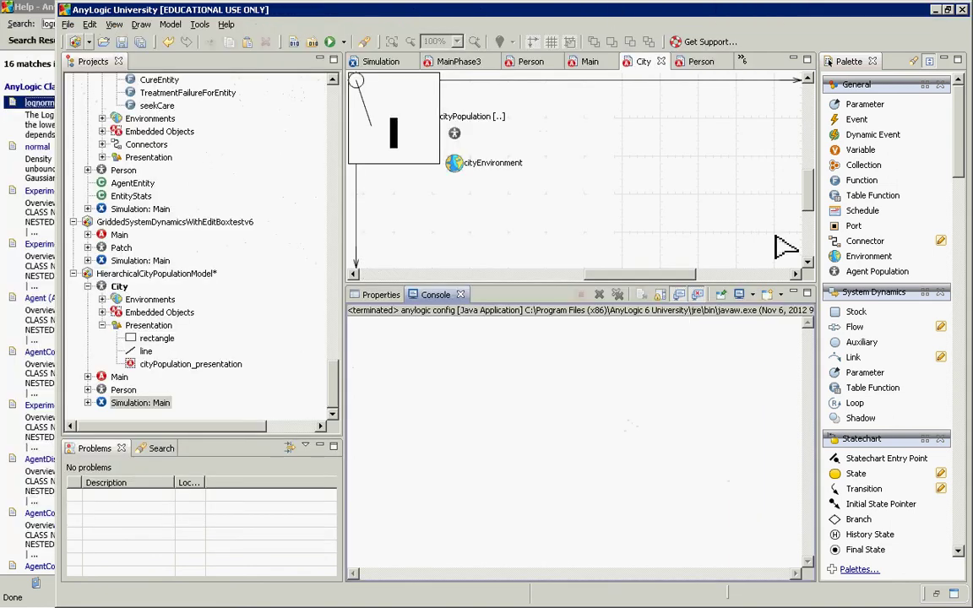
Place a new Parameter on the City diagram and name it cityIncomeMu.
click(865, 104)
click(454, 201)
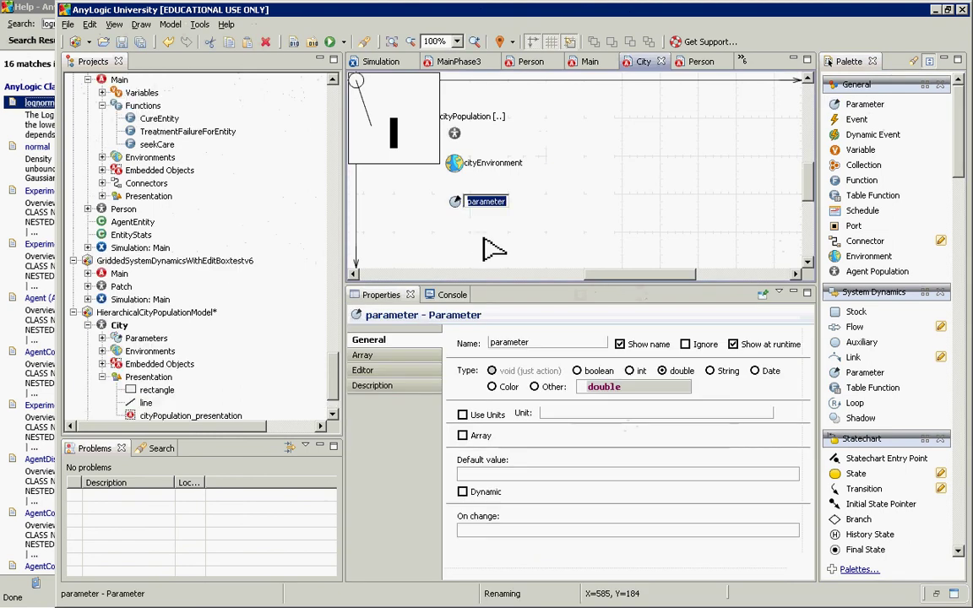
text(city)
text(M)
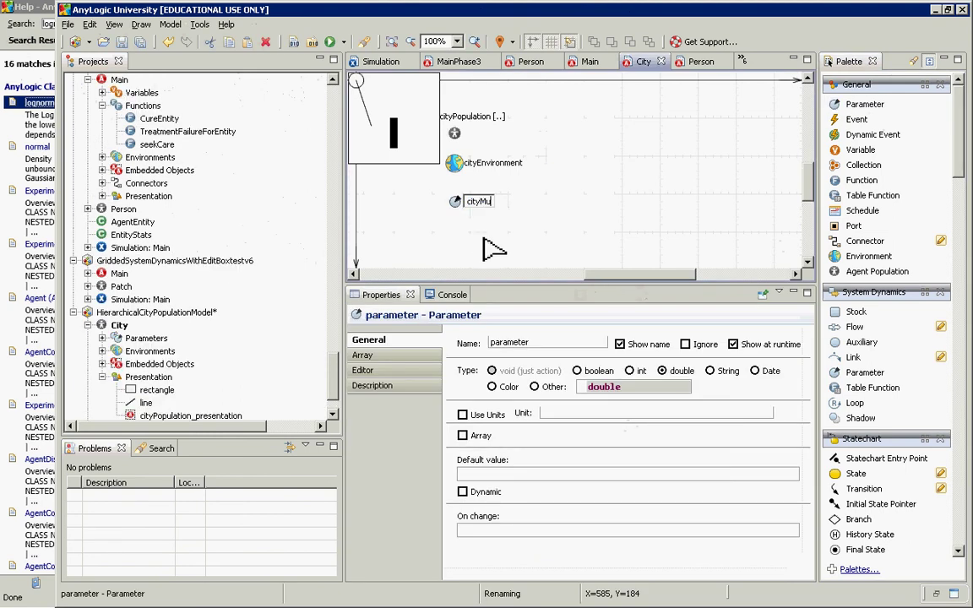
text(ncomeMu)
key(Return)
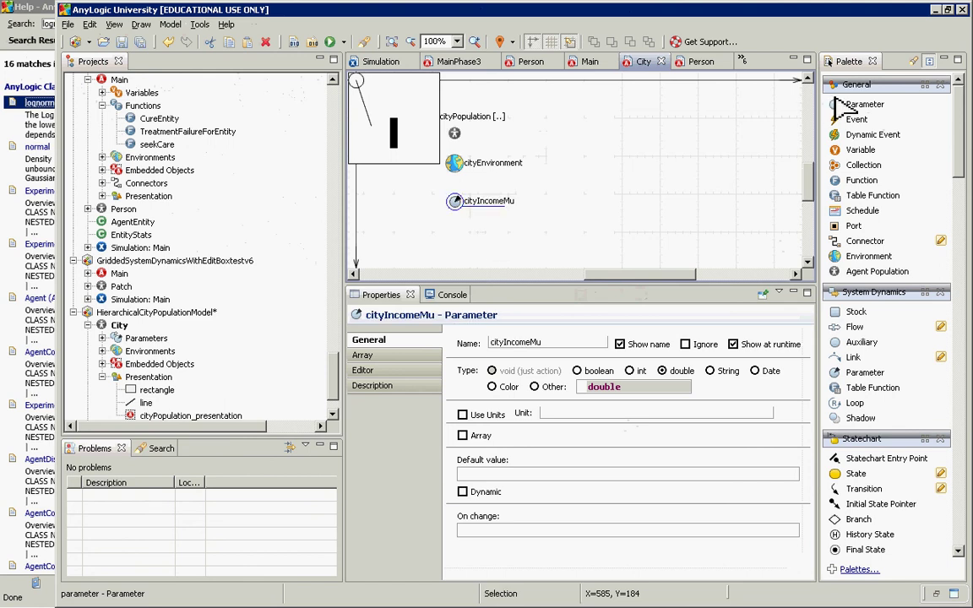
click(835, 103)
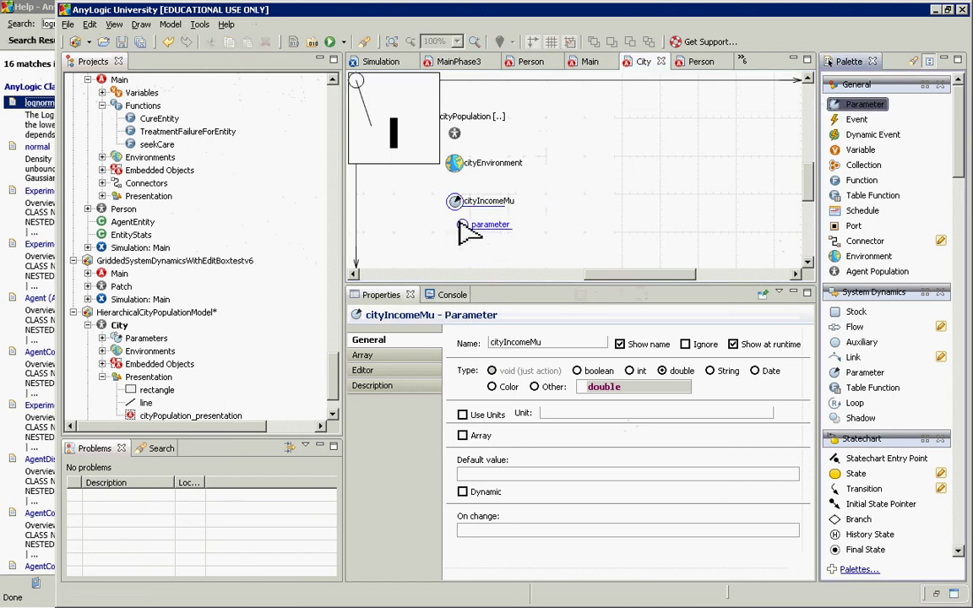
Place a second parameter below cityIncomeMu and name it cityIncomeSigma.
click(455, 224)
text(cit)
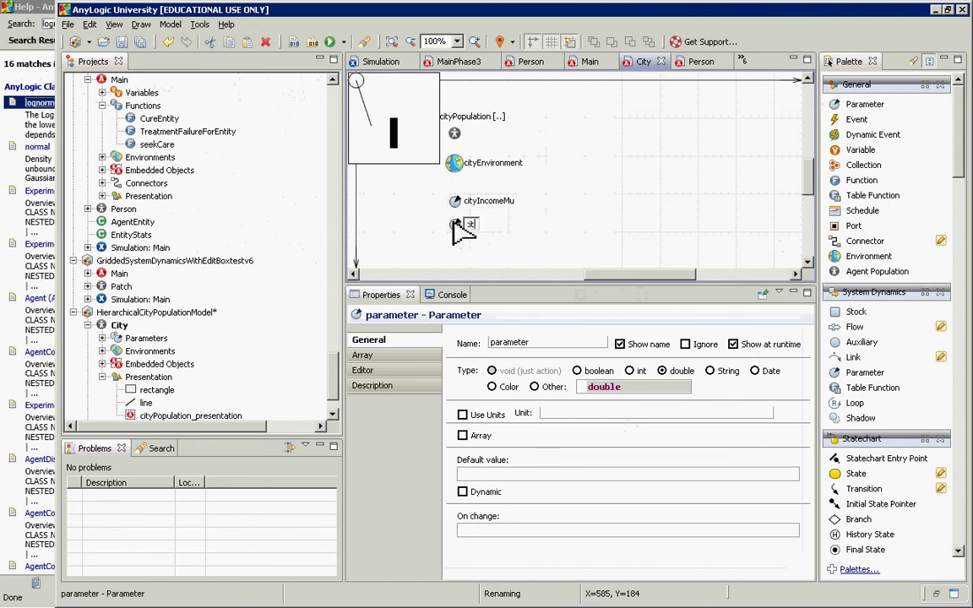
text(yIncomeSigma)
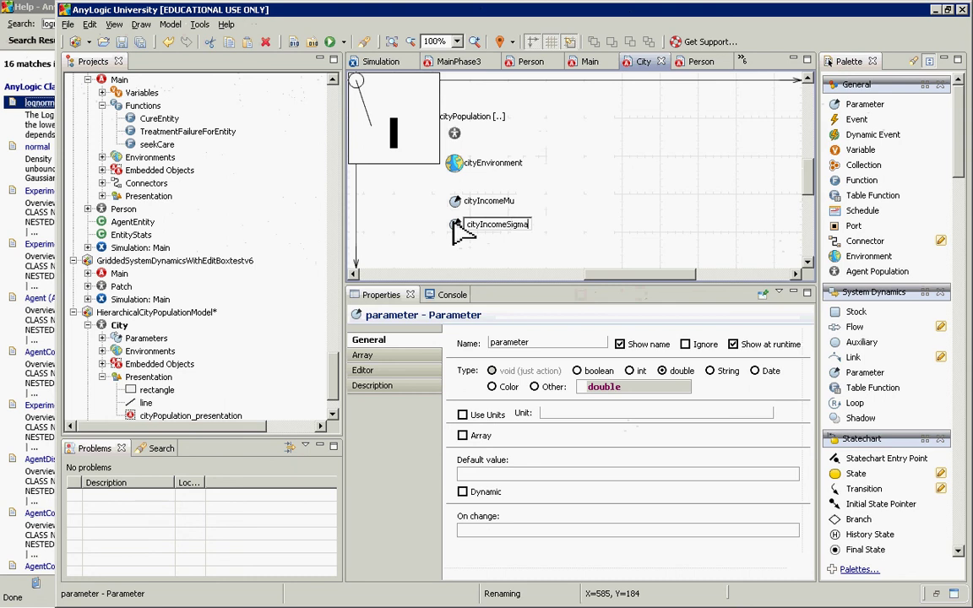
key(Return)
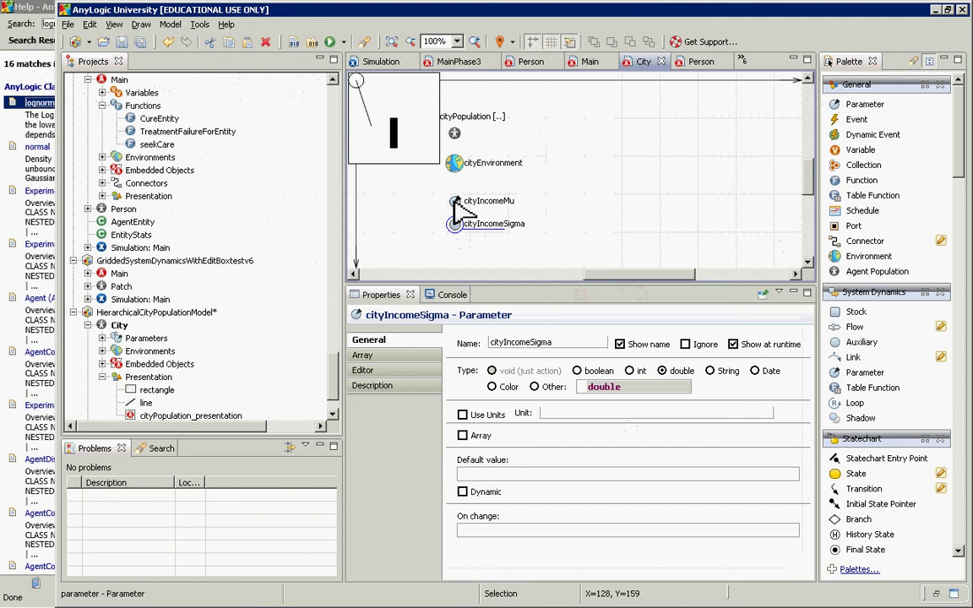
Replace income's 4 and 3 with cityIncomeMu and cityIncomeSigma in lognormal(..., 0).
click(454, 133)
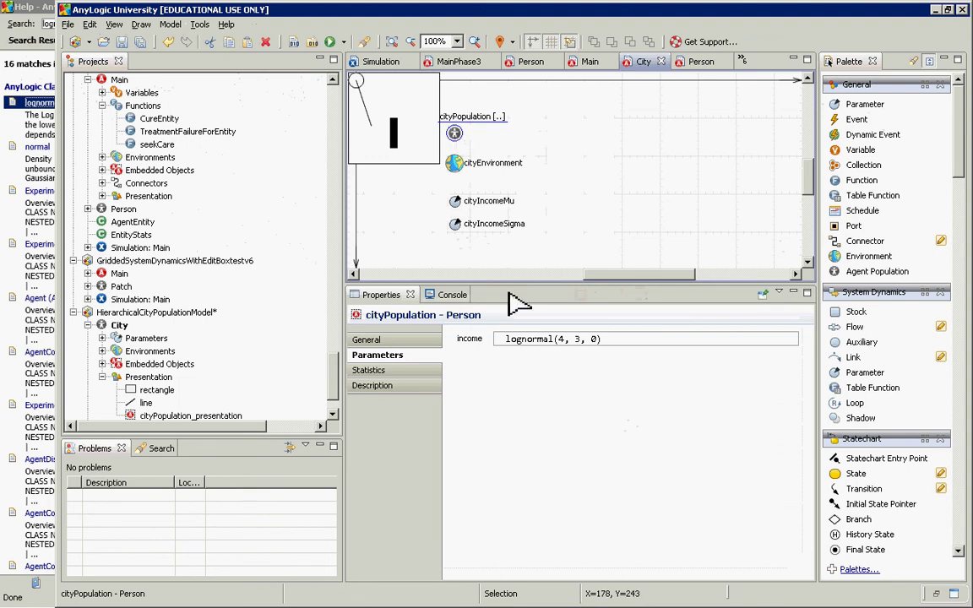
click(563, 338)
key(BackSpace)
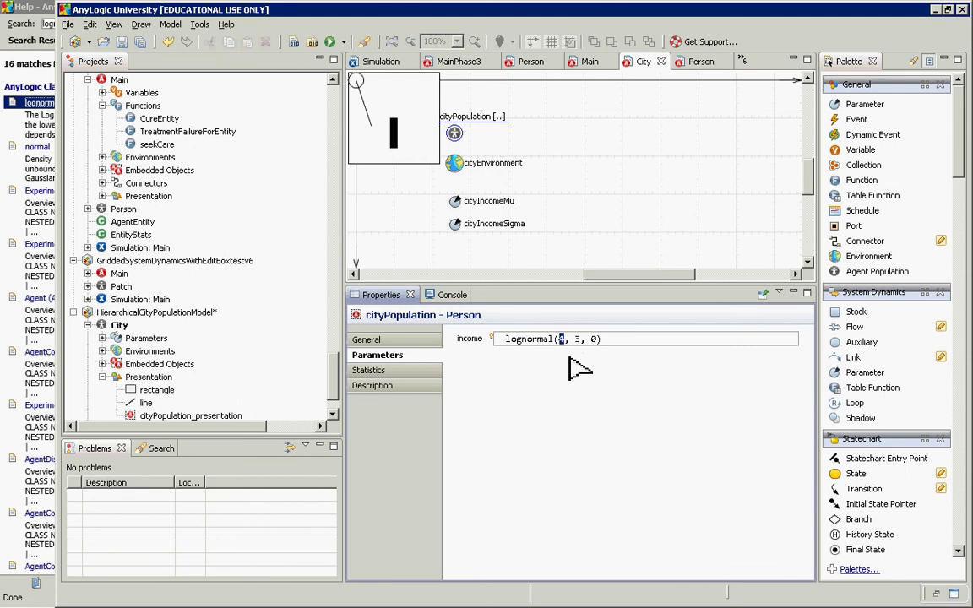
text(cityIncomeMu)
key(Right)
key(Right)
key(shift+Right)
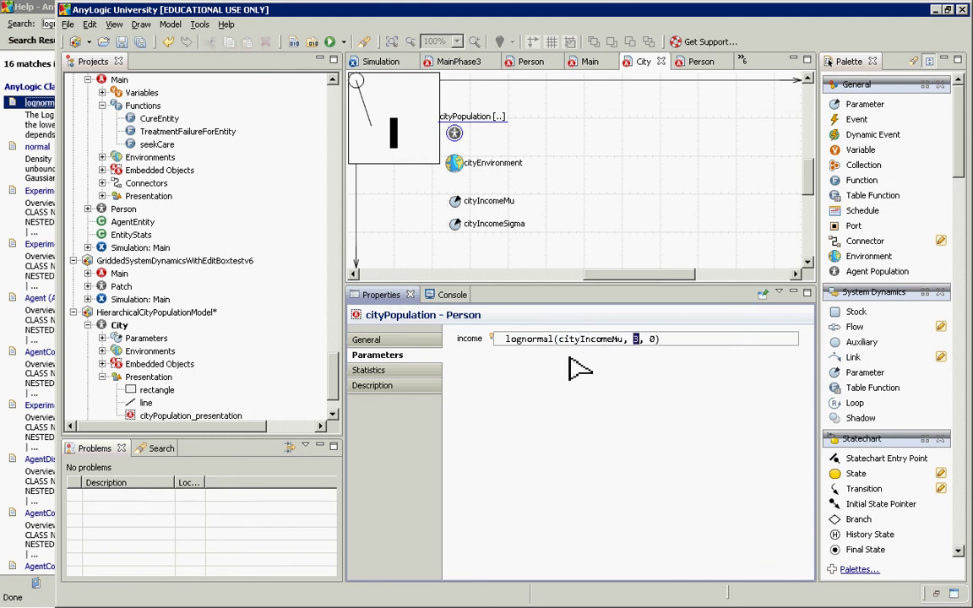
text(cityIncomeSigma)
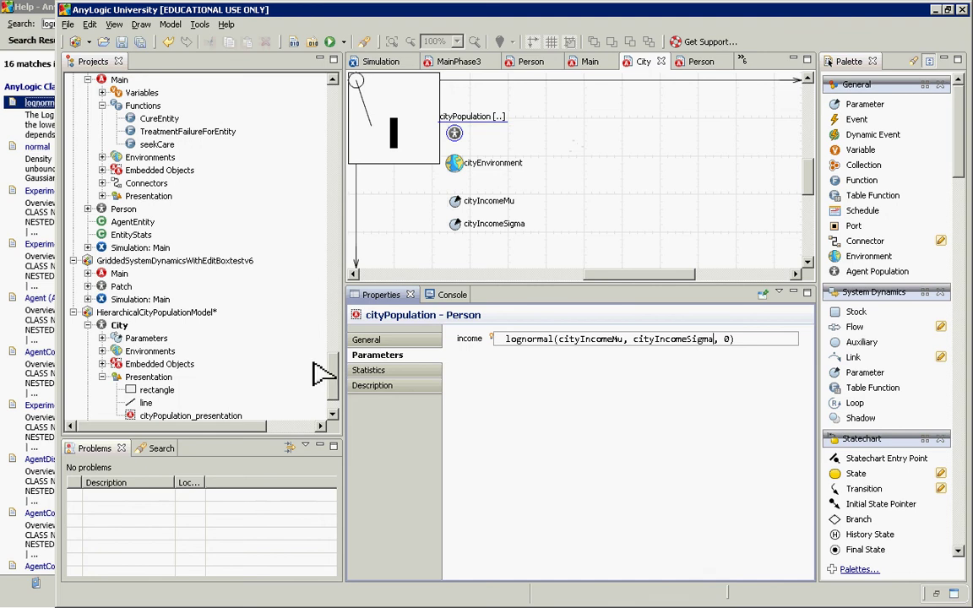
Open Main, show the cities population's Parameters page, and place the cursor in cityIncomeMu.
click(333, 404)
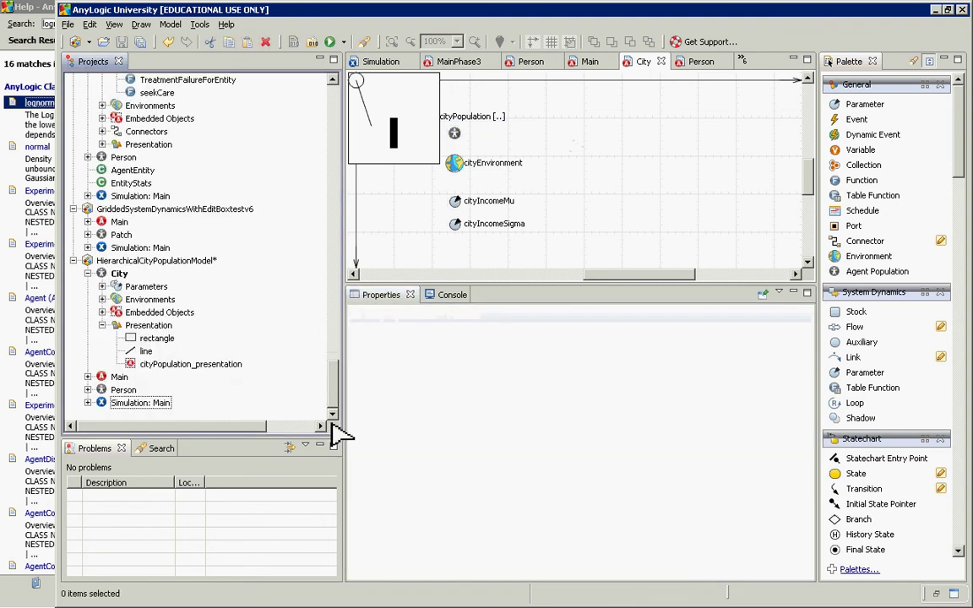
double_click(119, 376)
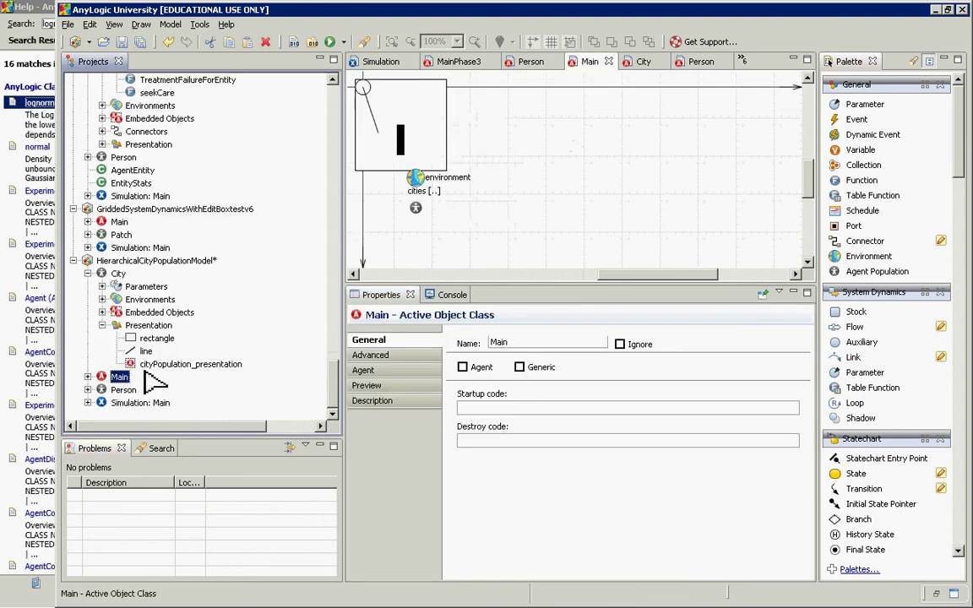
click(418, 210)
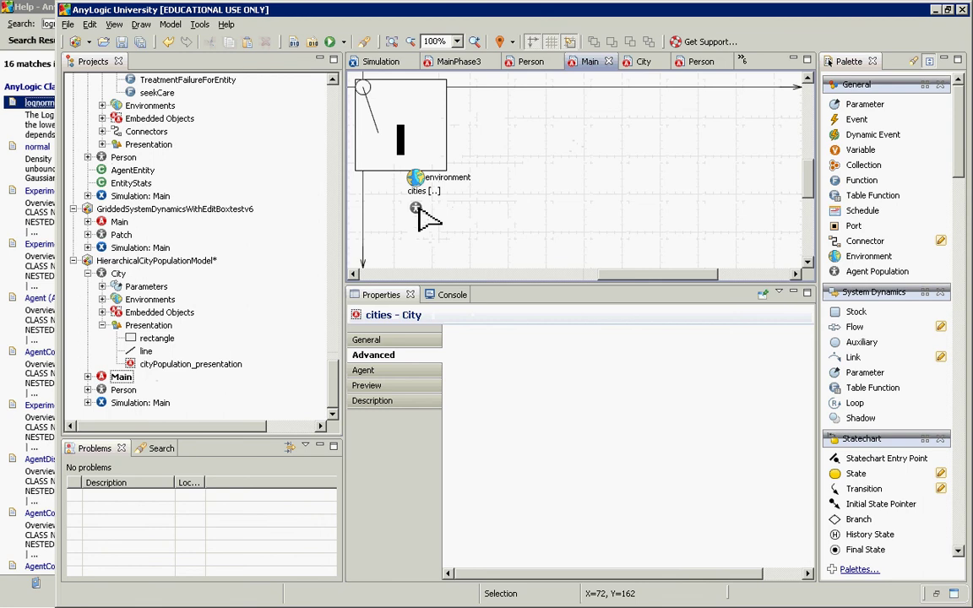
click(417, 208)
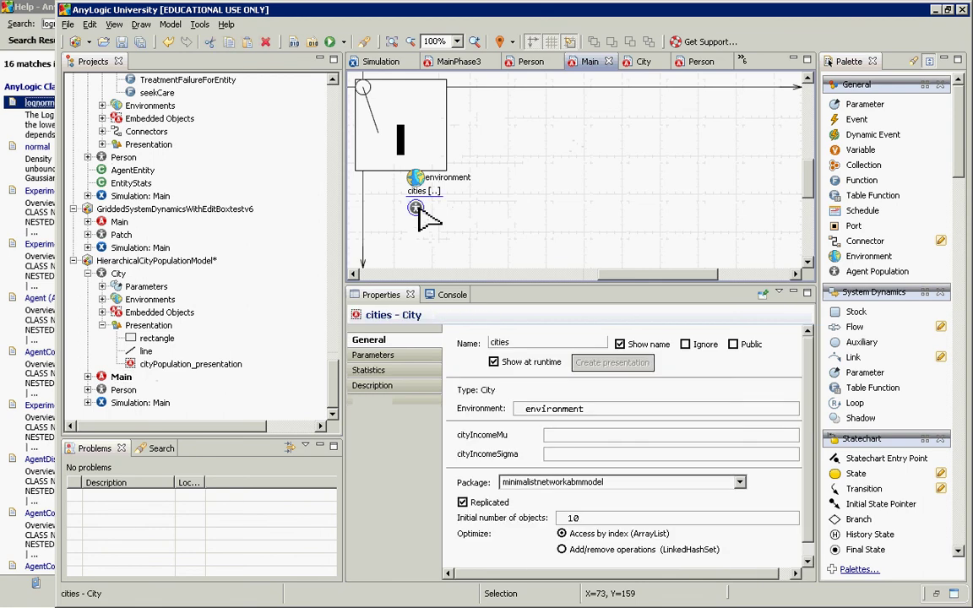
click(404, 355)
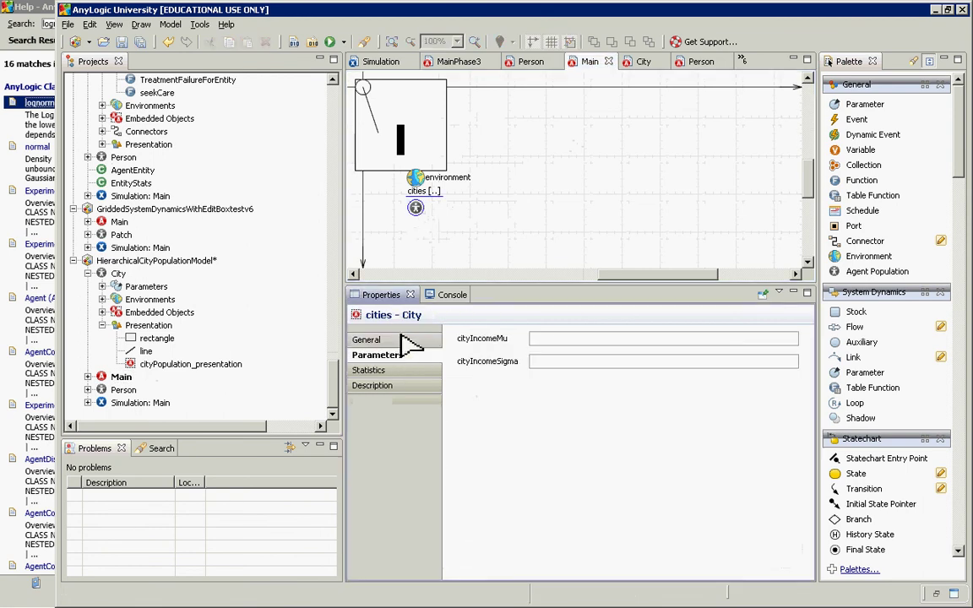
click(544, 338)
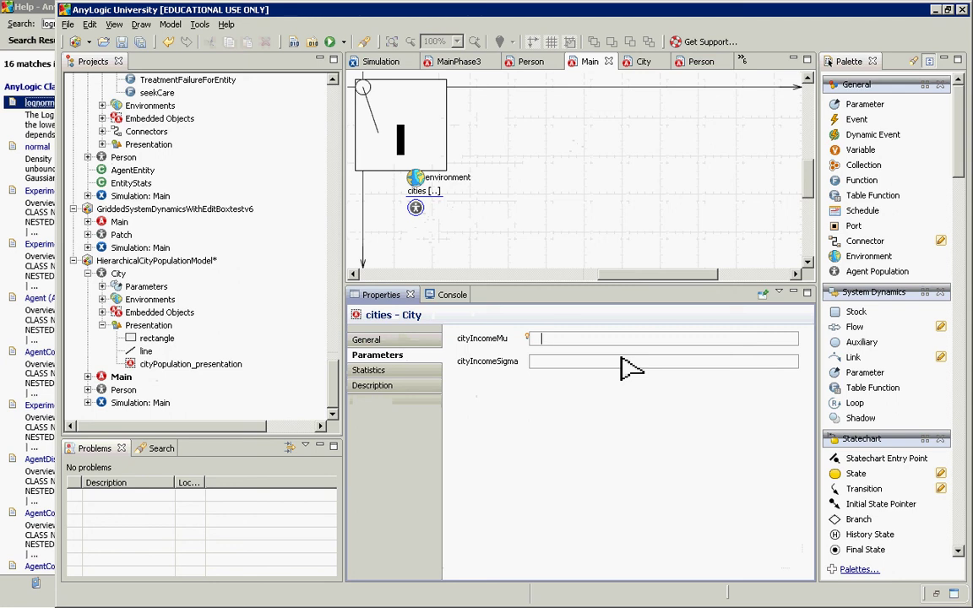
Set cityIncomeMu to uniform(3, 8), correcting the upper bound from 10.
text(uniform(3, 10))
key(ctrl+a)
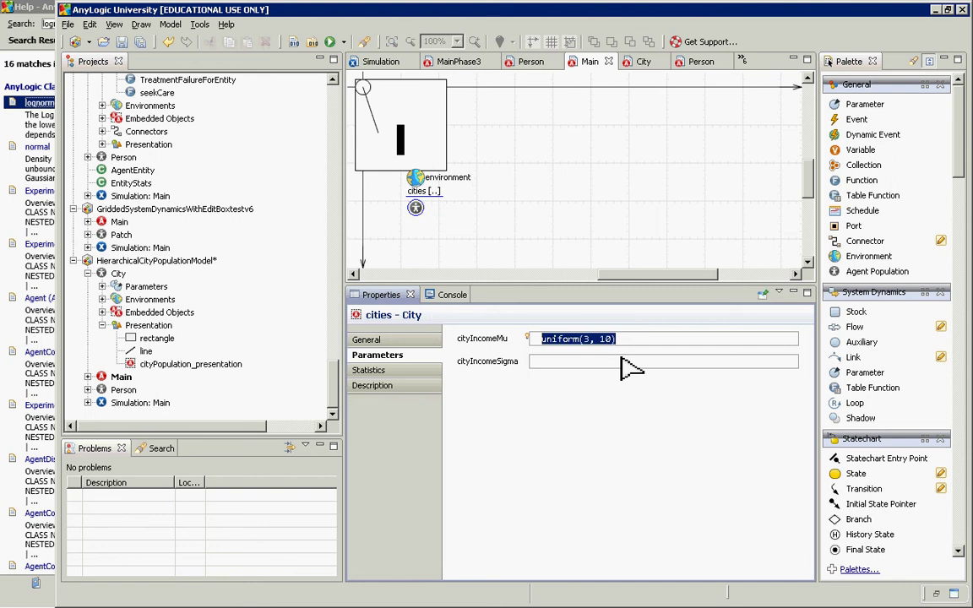
key(Right)
key(Left)
key(Left)
key(BackSpace)
key(BackSpace)
text(8)
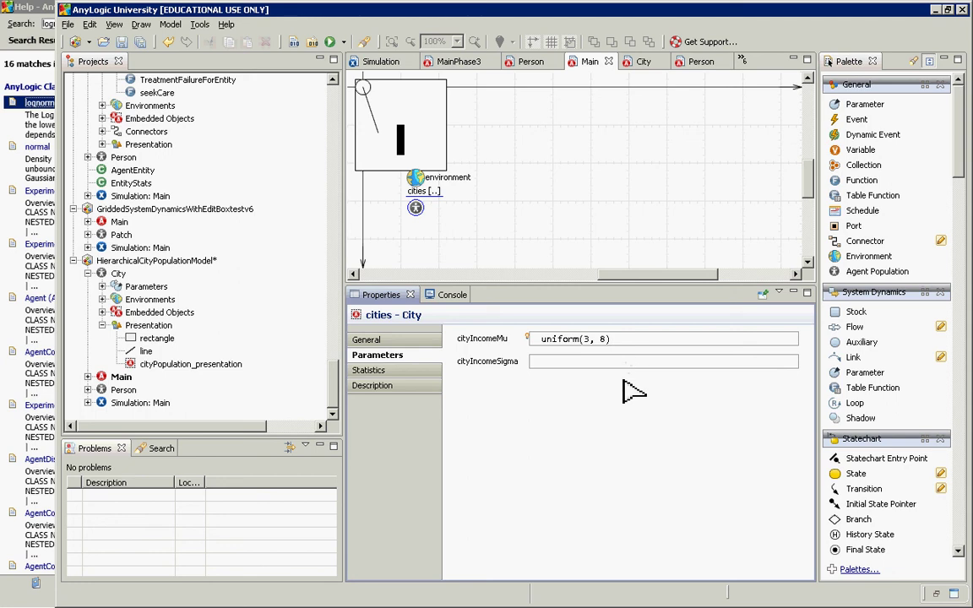
Set cityIncomeSigma to uniform(3, 6).
click(621, 363)
text(uniform()
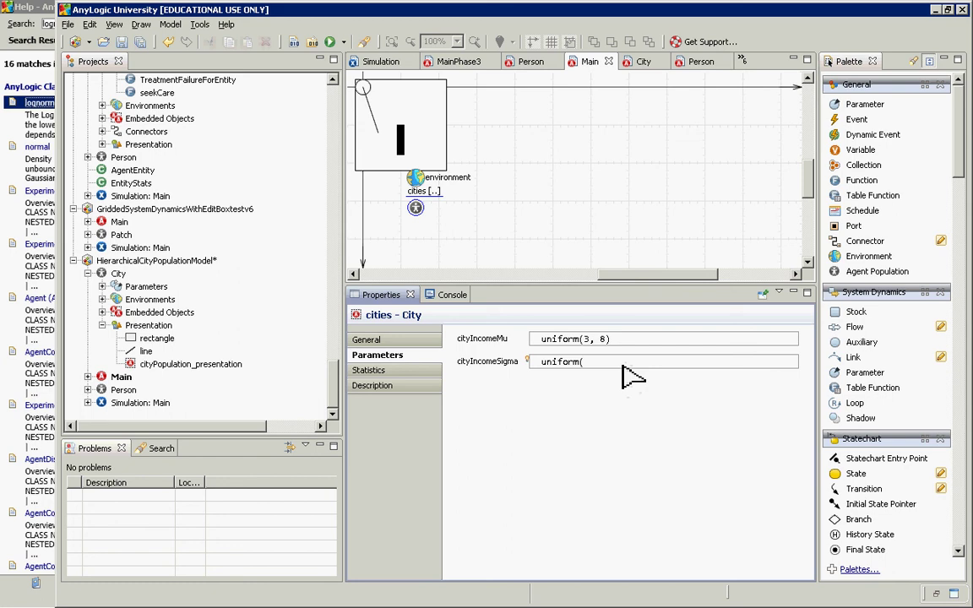
text(3, 6))
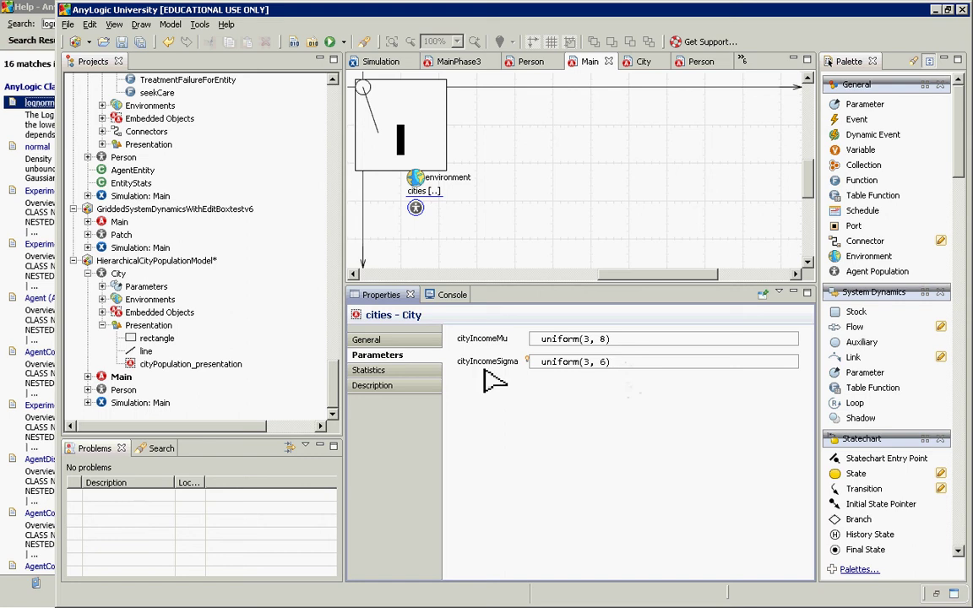
Run the Simulation: Main experiment and enlarge the simulation window.
right_click(167, 403)
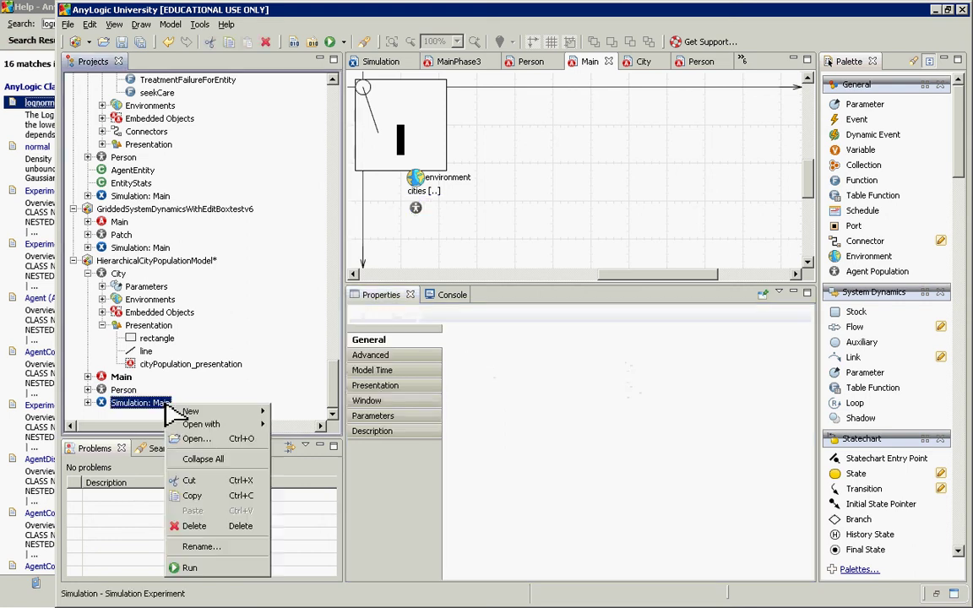
click(223, 570)
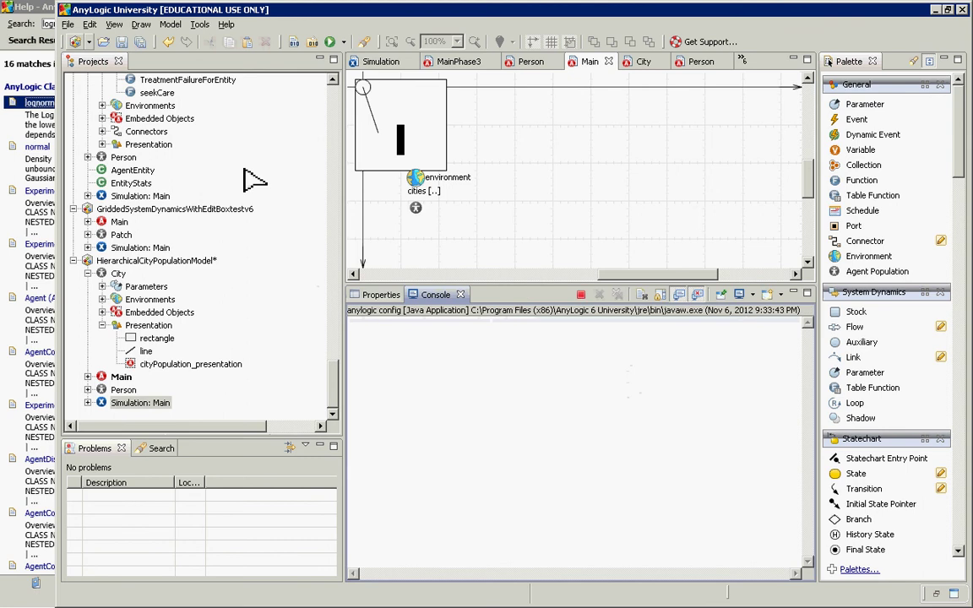
click(187, 148)
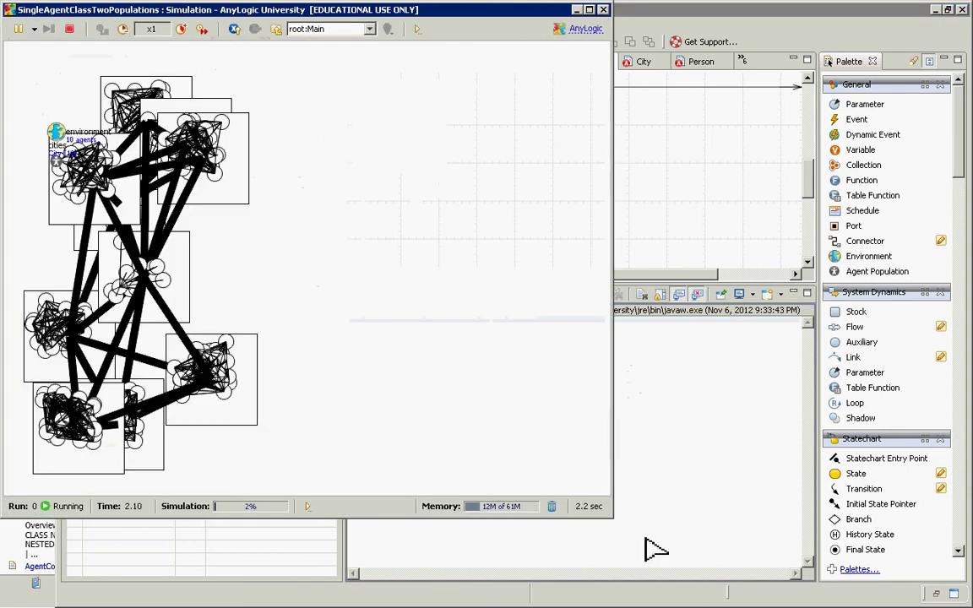
drag(614, 519, 852, 574)
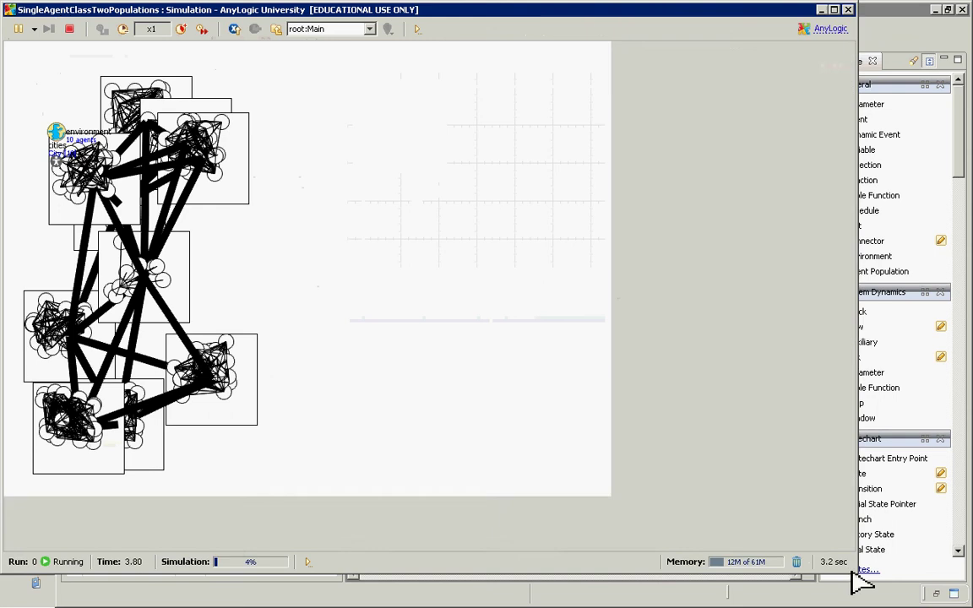
Switch the view to cities[0], pan around its contents, then close the simulation.
click(372, 27)
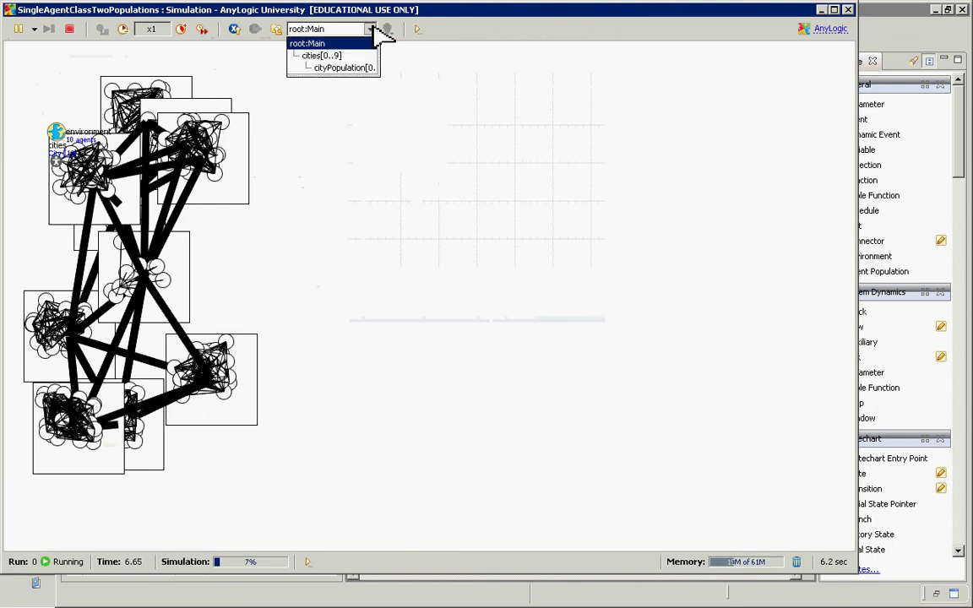
click(322, 56)
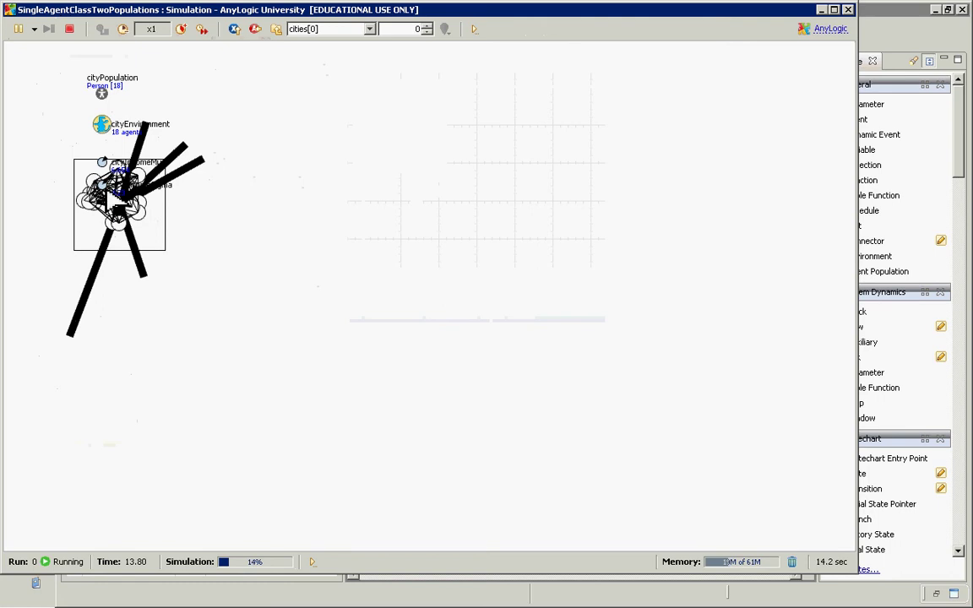
mouse_move(125, 200)
mouse_down()
mouse_move(171, 280)
mouse_move(131, 230)
mouse_move(250, 299)
mouse_move(155, 387)
mouse_move(189, 163)
mouse_up()
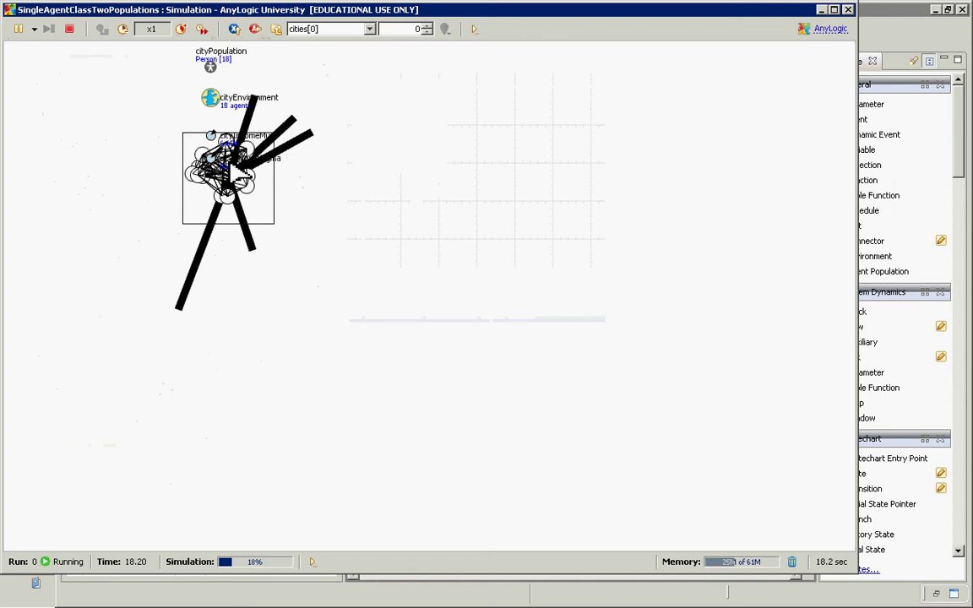
click(848, 10)
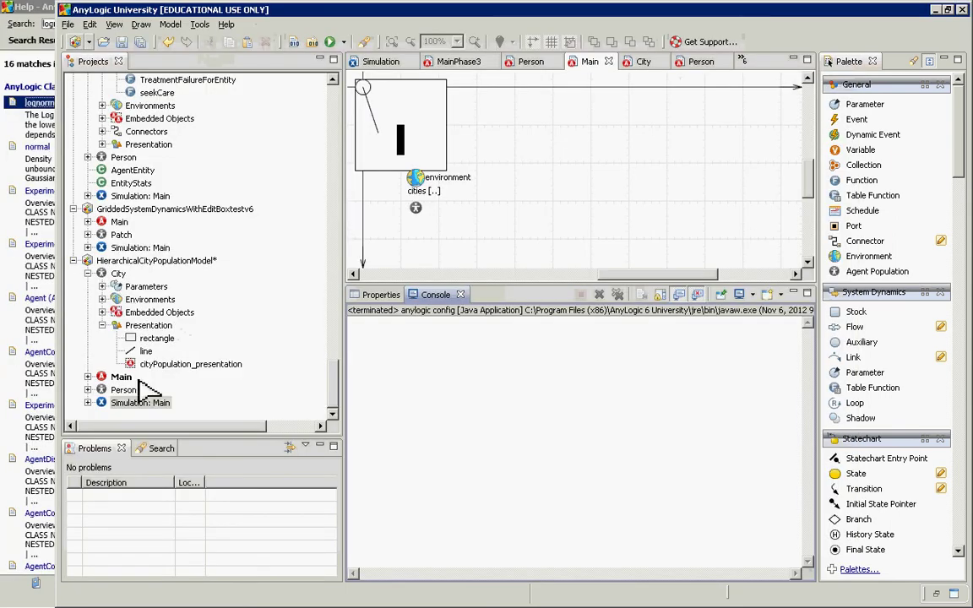
In the City diagram, move cityPopulation, cityEnvironment, cityIncomeMu and cityIncomeSigma to the left.
click(118, 274)
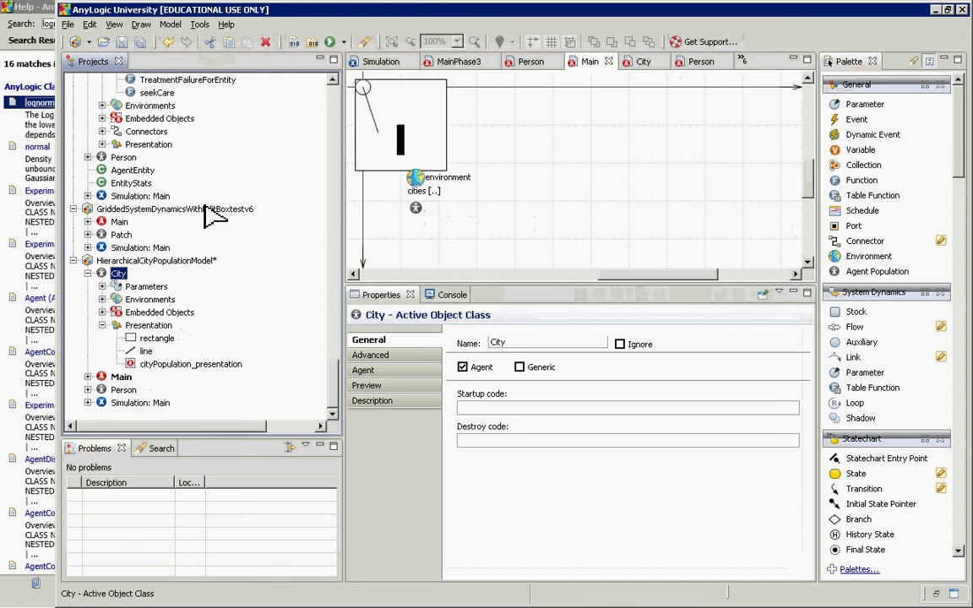
double_click(118, 273)
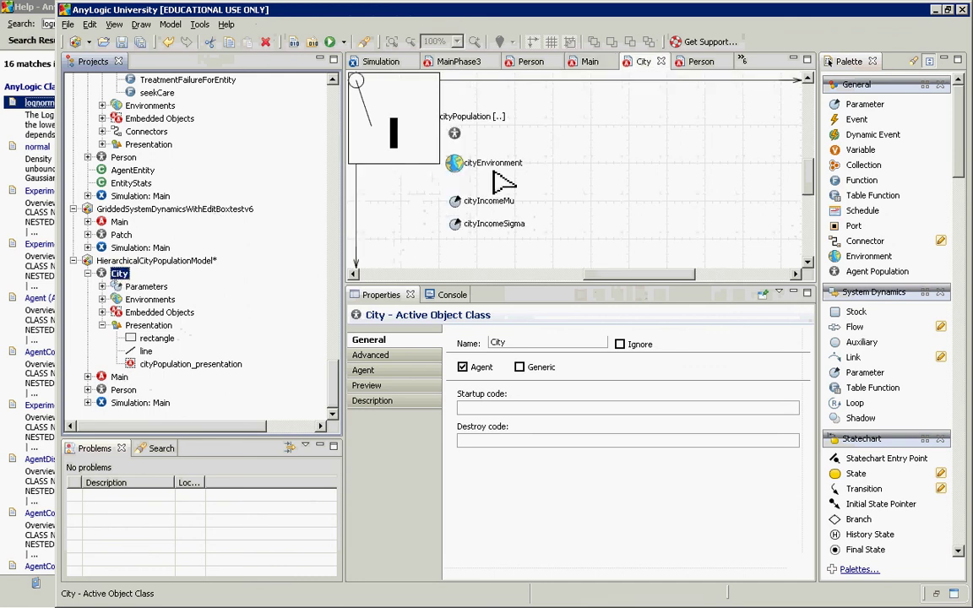
drag(587, 106, 422, 262)
drag(458, 224, 291, 234)
Relaunch the model from the Simulation: Main experiment.
click(353, 274)
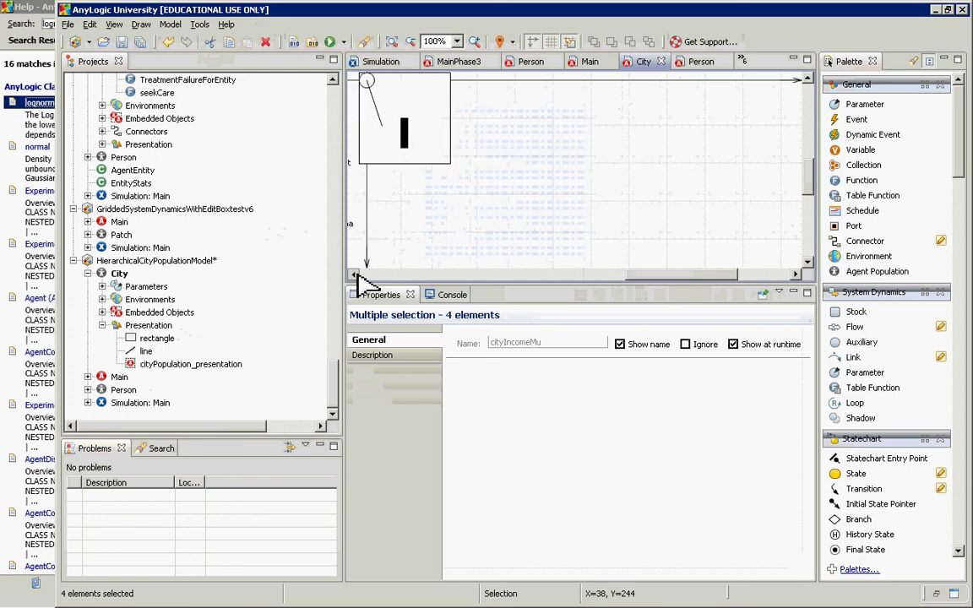
click(355, 275)
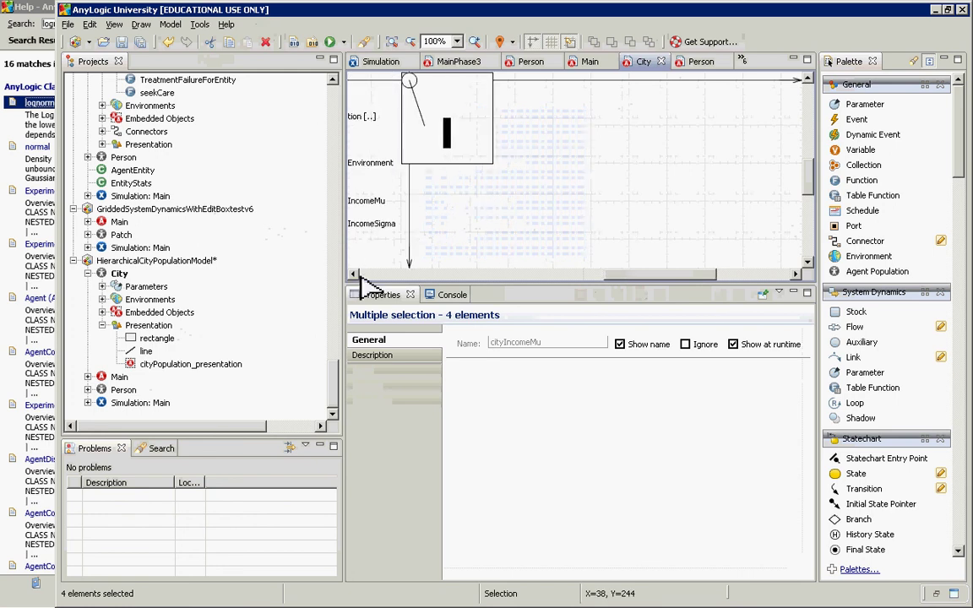
click(353, 274)
click(354, 274)
click(354, 275)
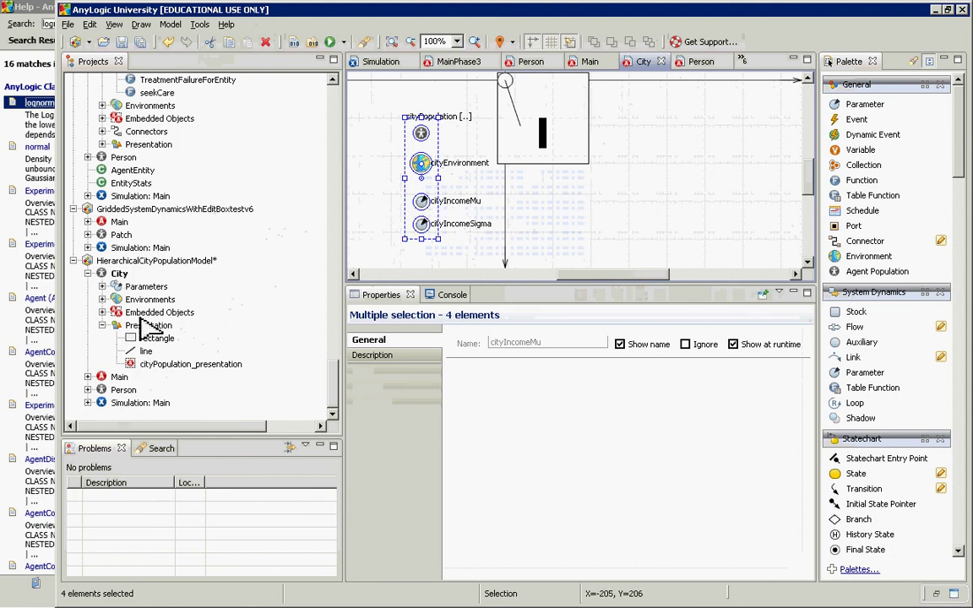
right_click(133, 404)
click(154, 569)
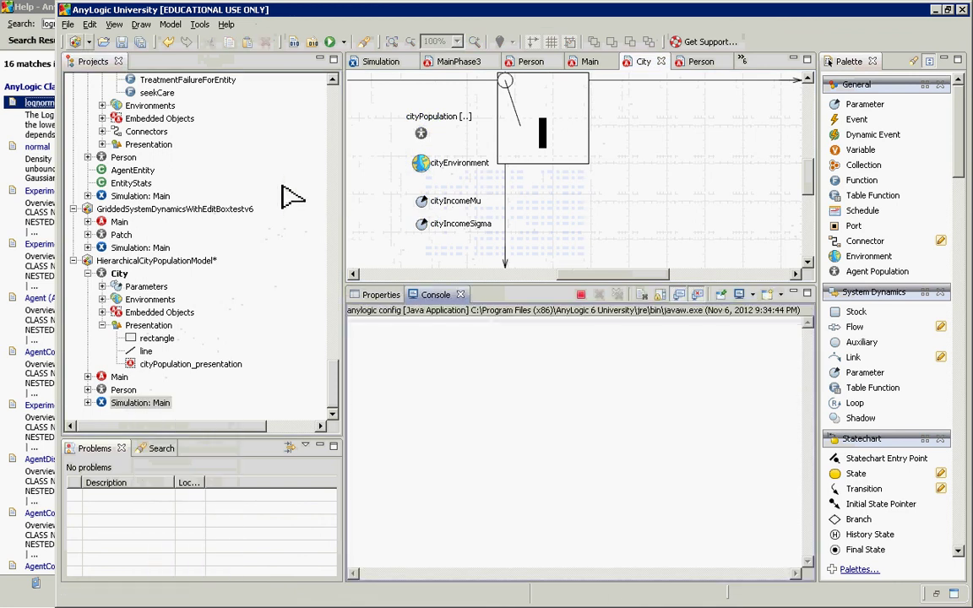
Start the model and view cities[0]: 18 people, cityIncomeMu 6.654, cityIncomeSigma 4.23.
click(186, 145)
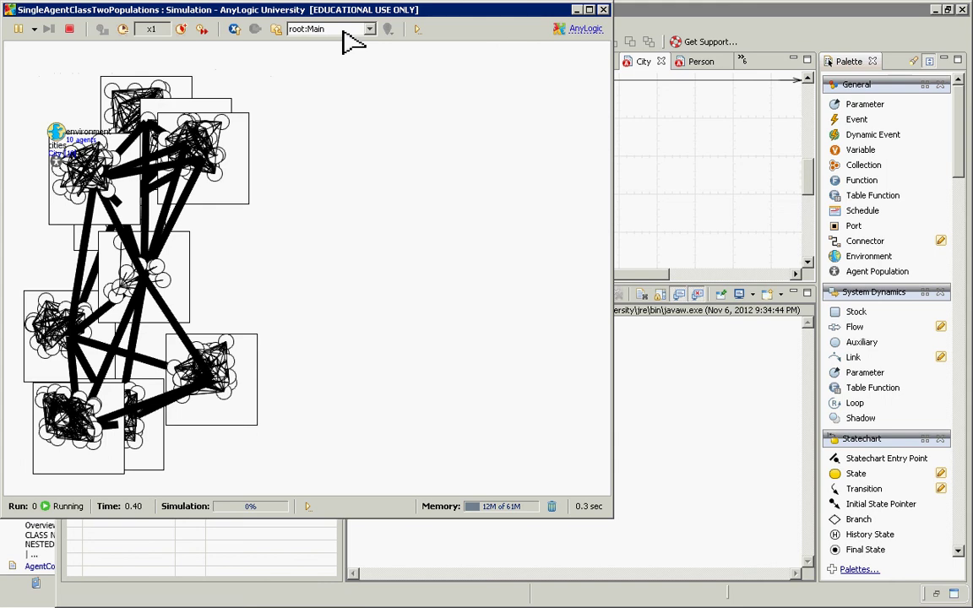
click(368, 29)
click(341, 57)
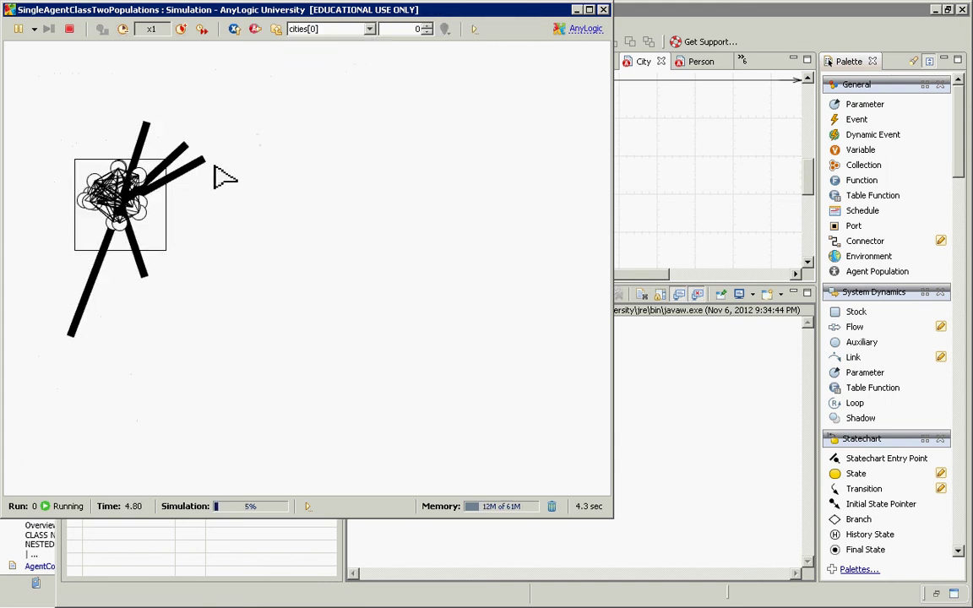
drag(215, 169, 465, 206)
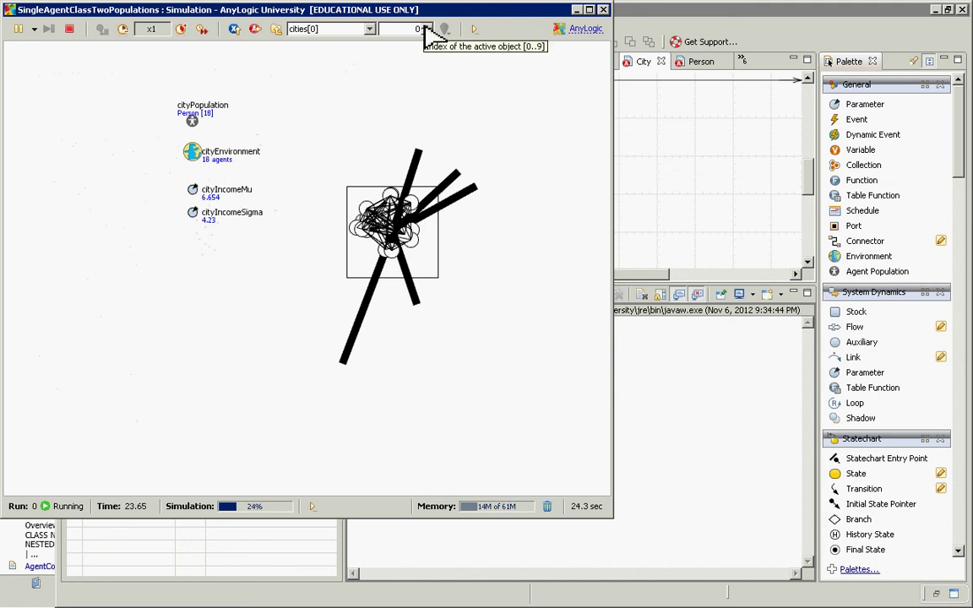
click(365, 30)
Show cityPopulation[0] and step back and forth through the first few people's incomes.
click(363, 53)
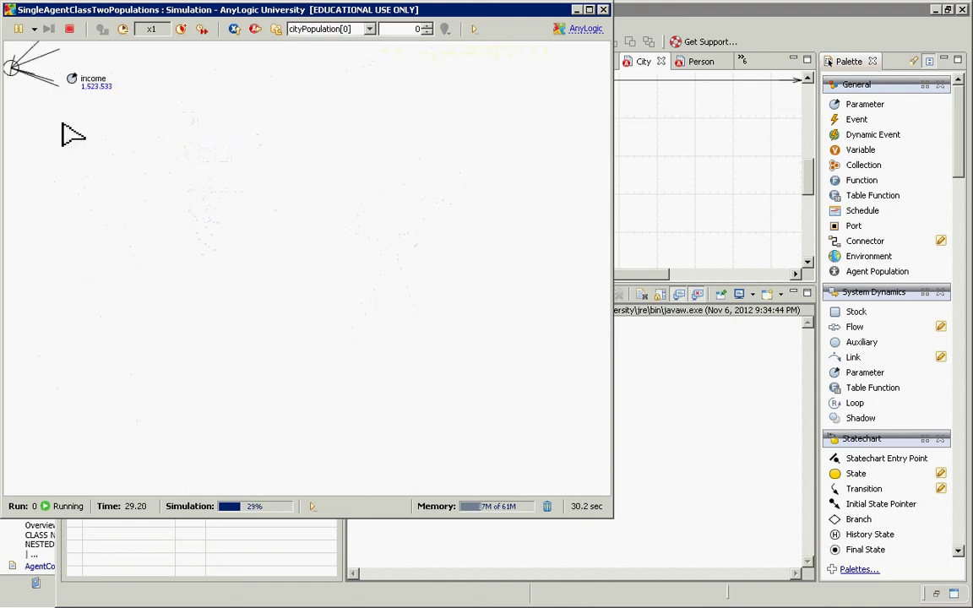
click(427, 26)
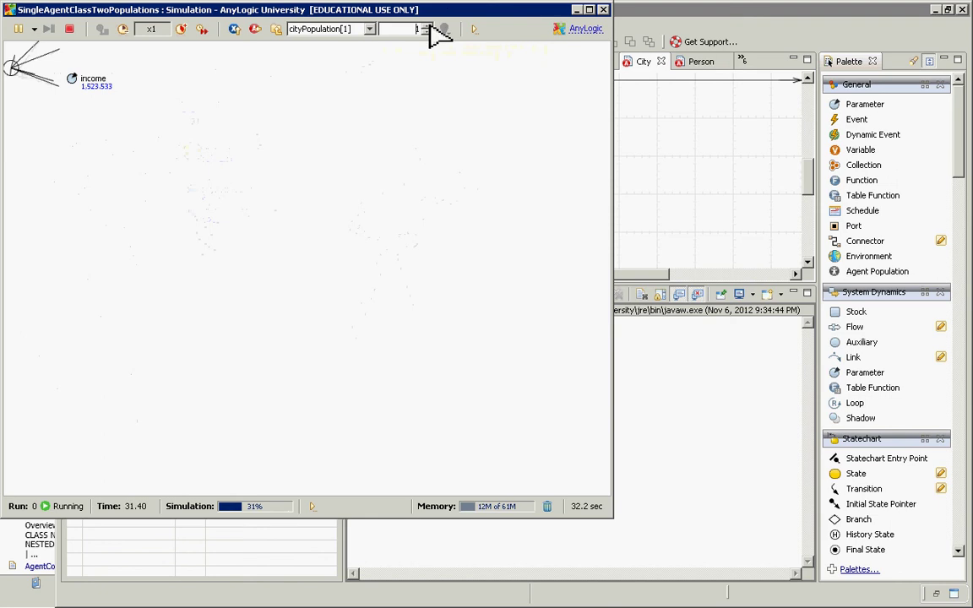
click(427, 26)
click(427, 25)
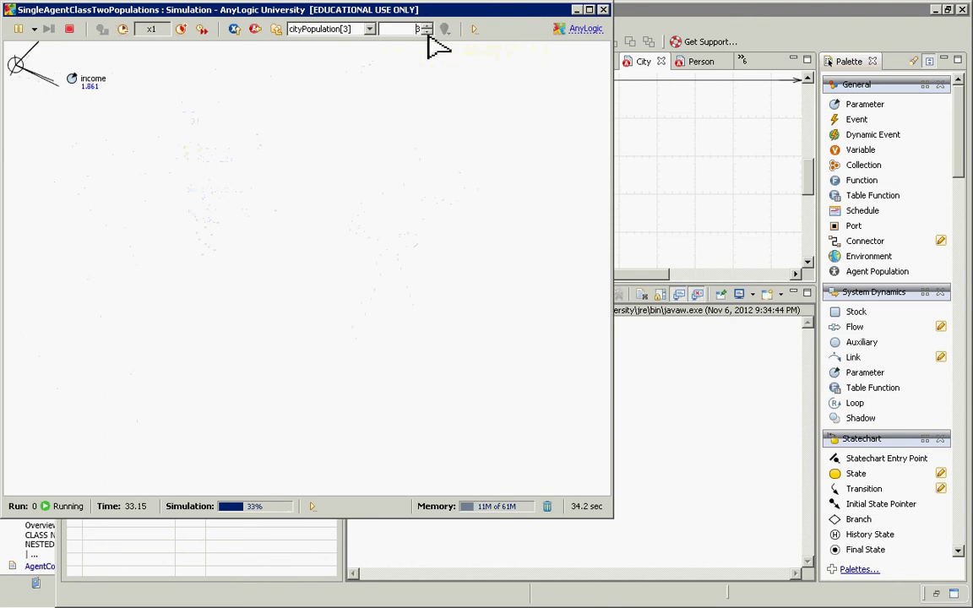
click(427, 33)
click(427, 32)
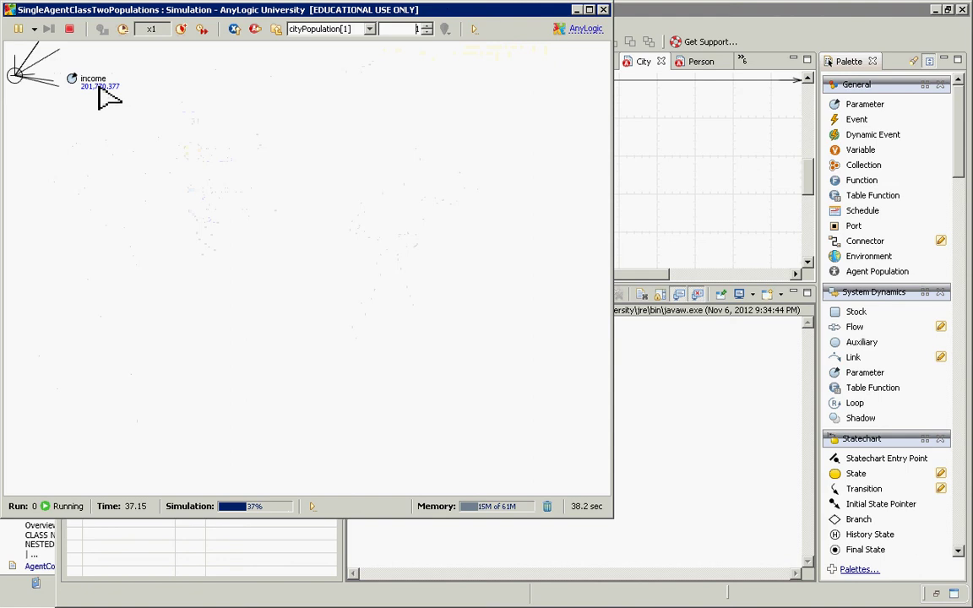
click(428, 26)
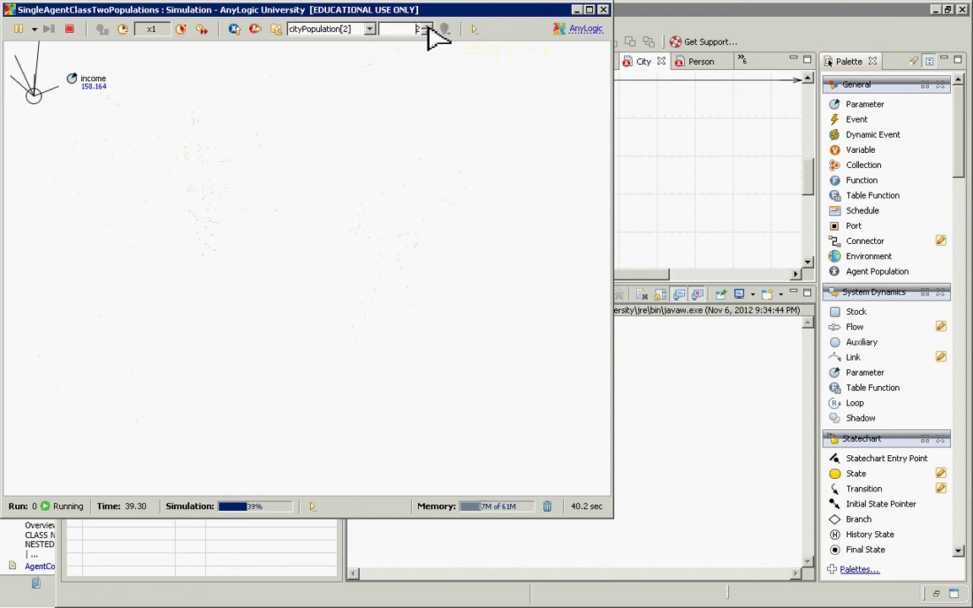
click(427, 26)
click(426, 26)
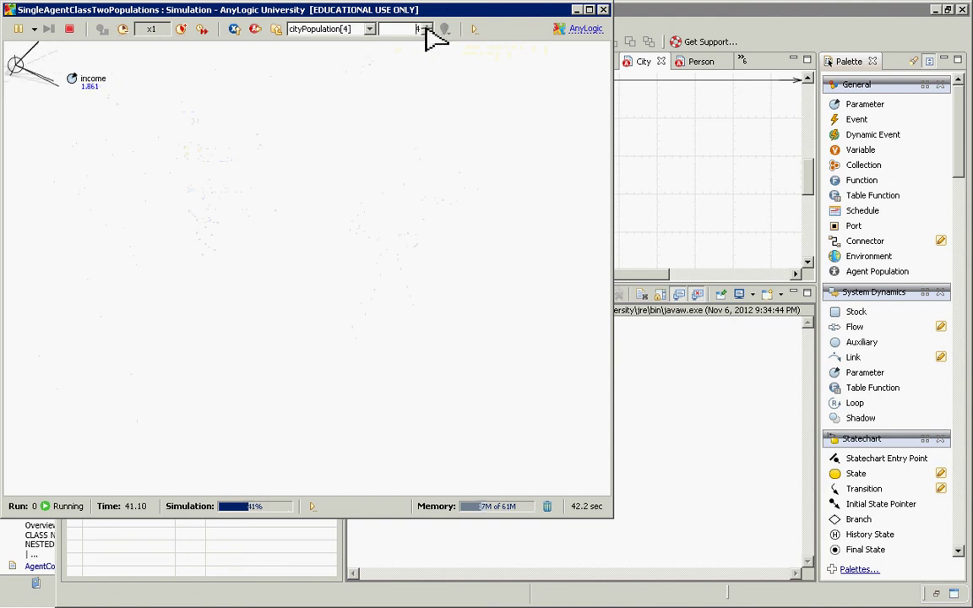
click(427, 32)
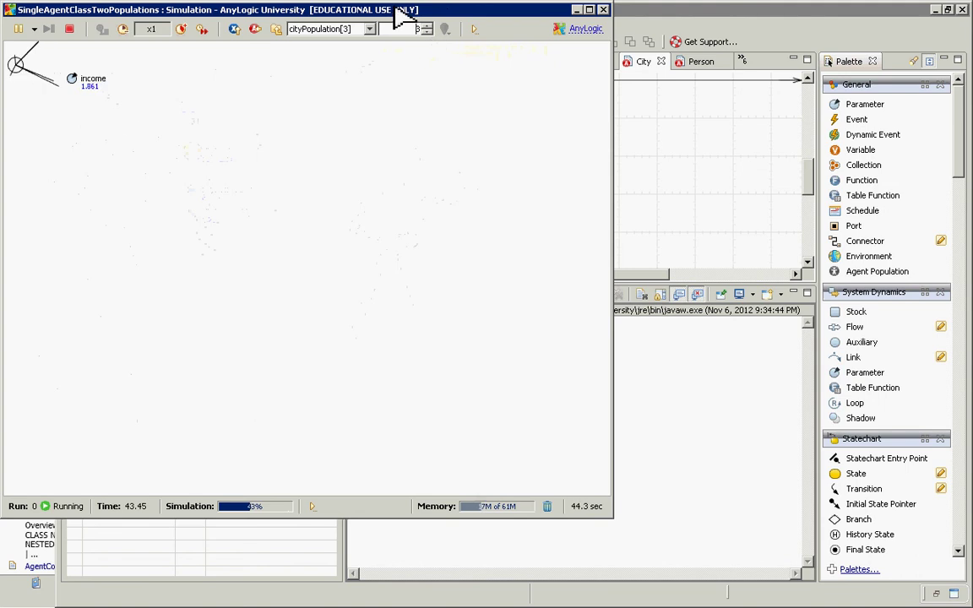
Step on to person 7, inspect its income, then advance to person 9.
click(427, 26)
click(426, 26)
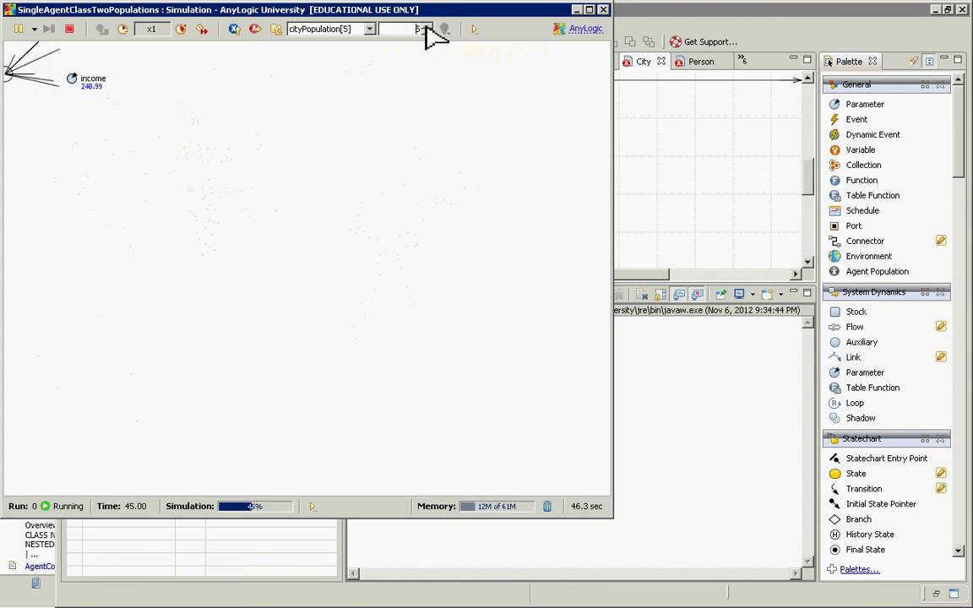
click(427, 26)
click(427, 26)
click(426, 26)
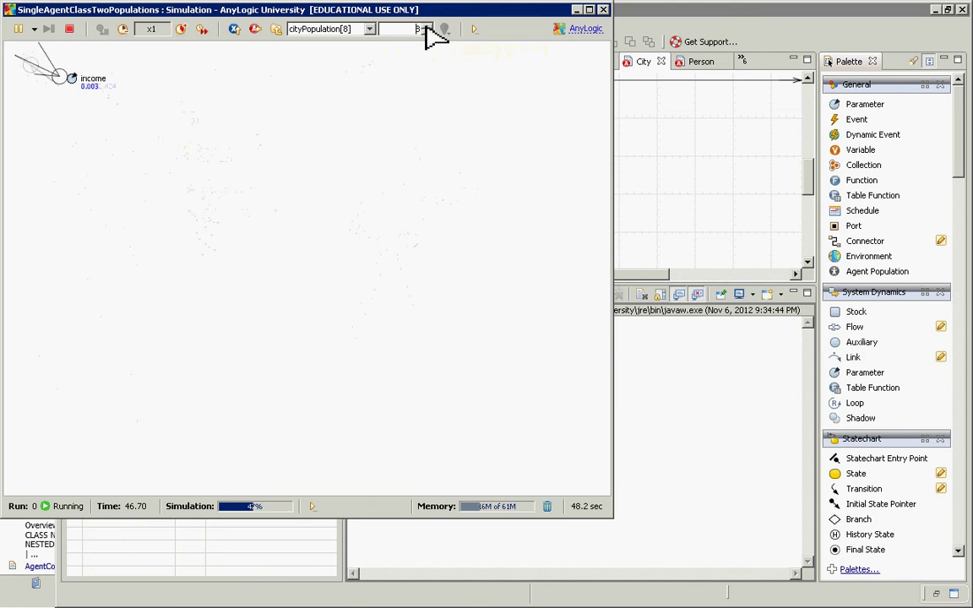
click(426, 33)
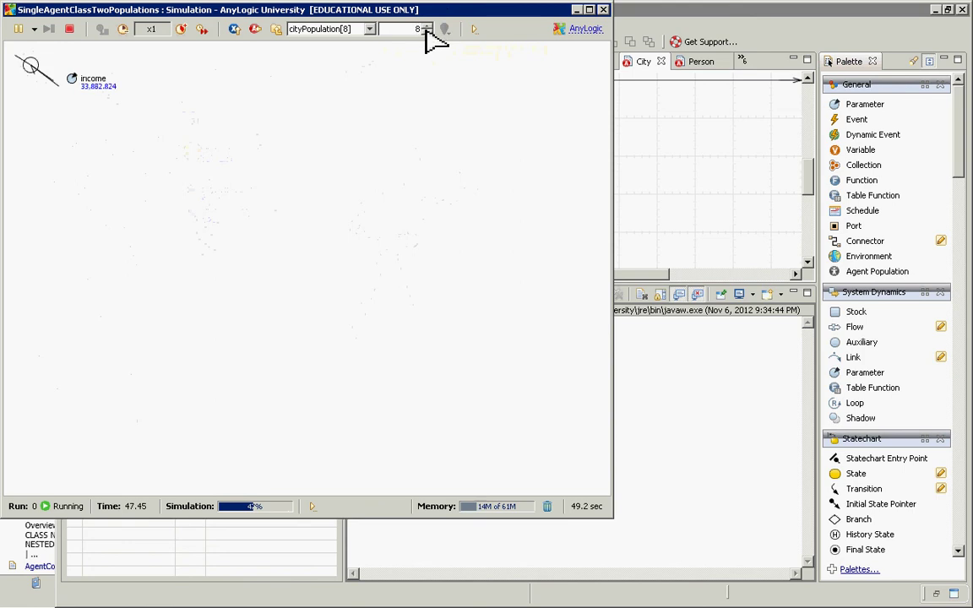
click(74, 78)
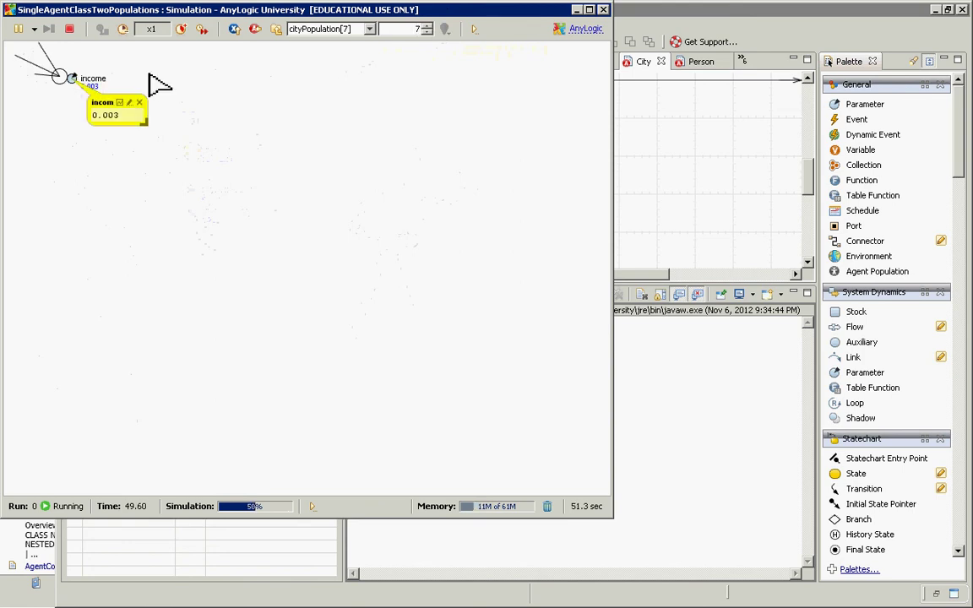
click(426, 26)
click(426, 26)
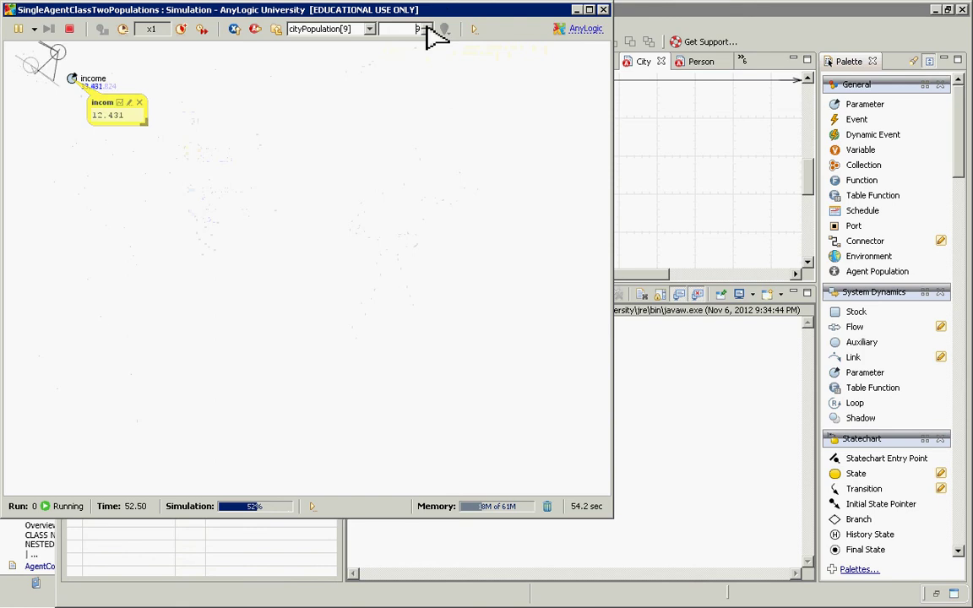
Return from the person view to the cities[0] view.
click(369, 28)
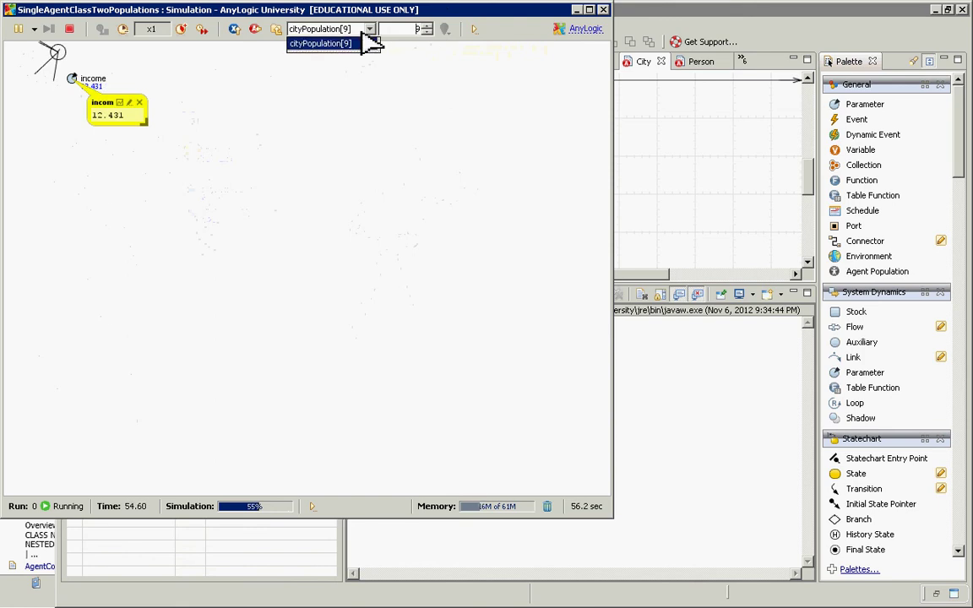
click(276, 38)
click(274, 32)
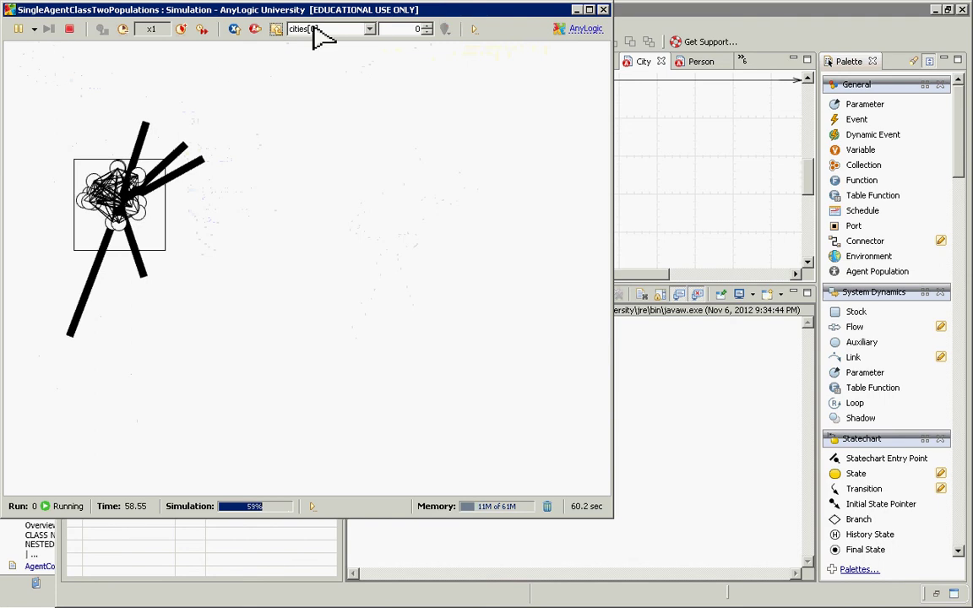
Step through cities[1] and cities[2] (cityIncomeMu 3.148), then display cities[2]'s cityPopulation[0].
click(428, 26)
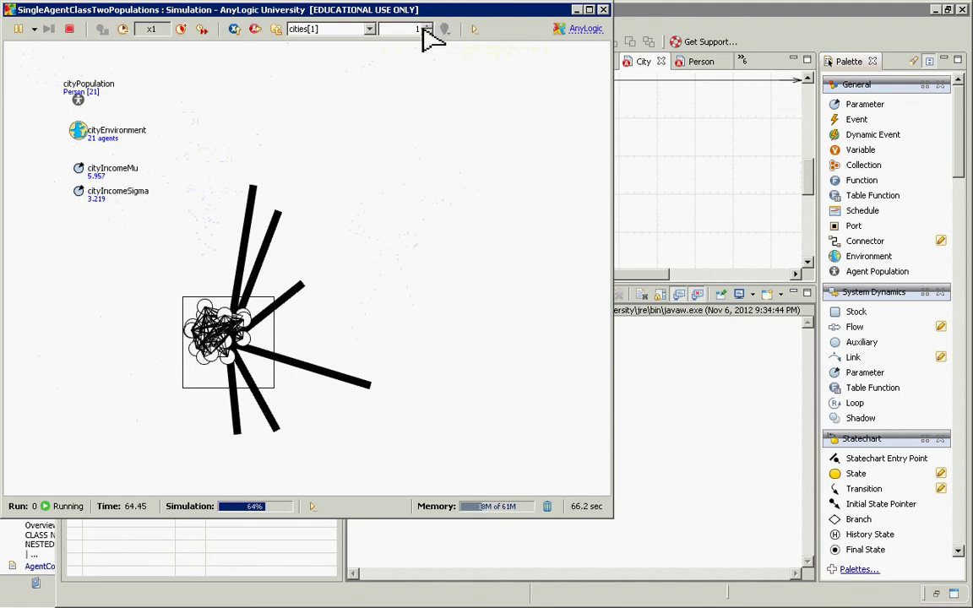
click(428, 26)
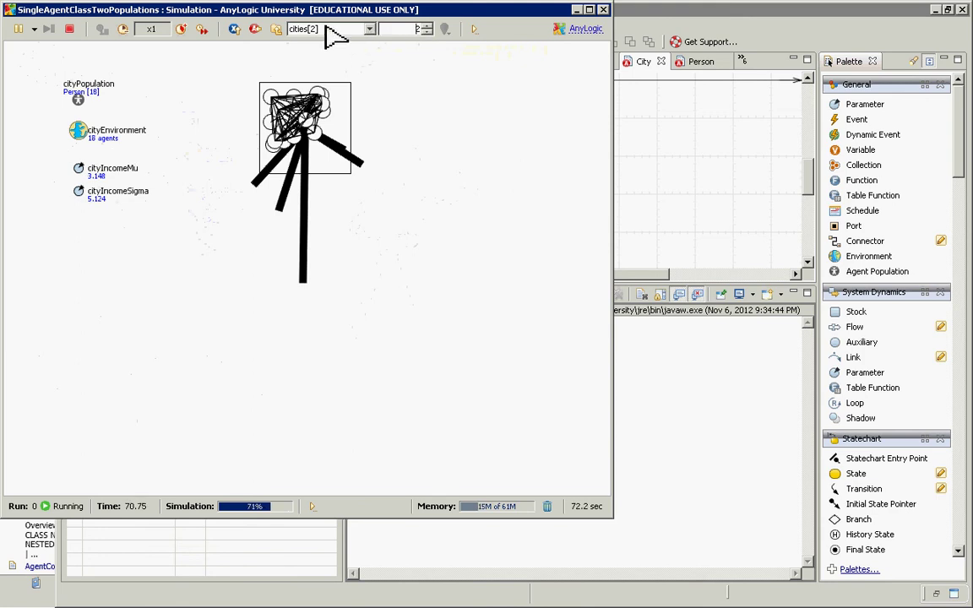
click(369, 28)
click(363, 57)
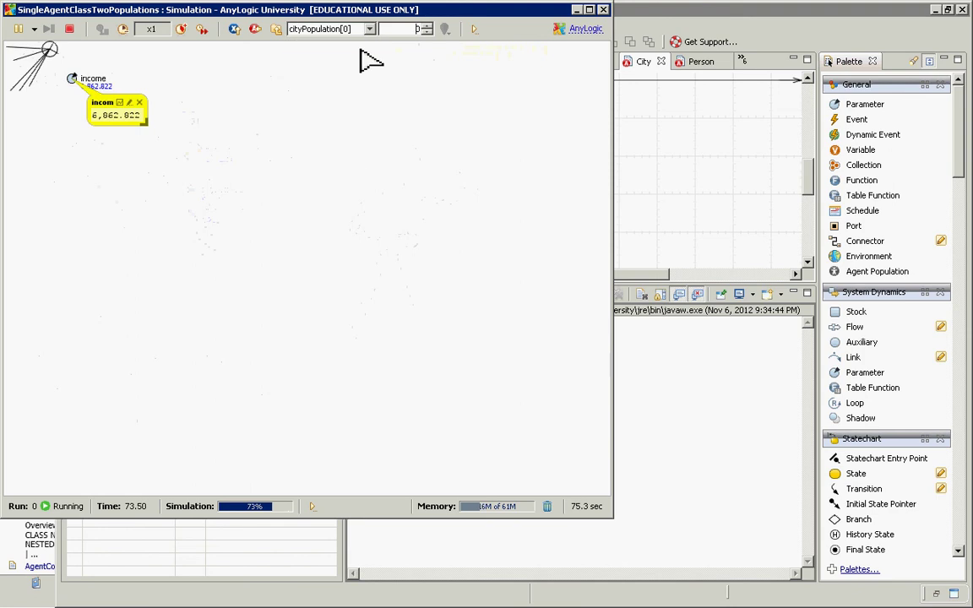
Close the income inspection and step through people up to cityPopulation[5], income 6.132.
click(140, 103)
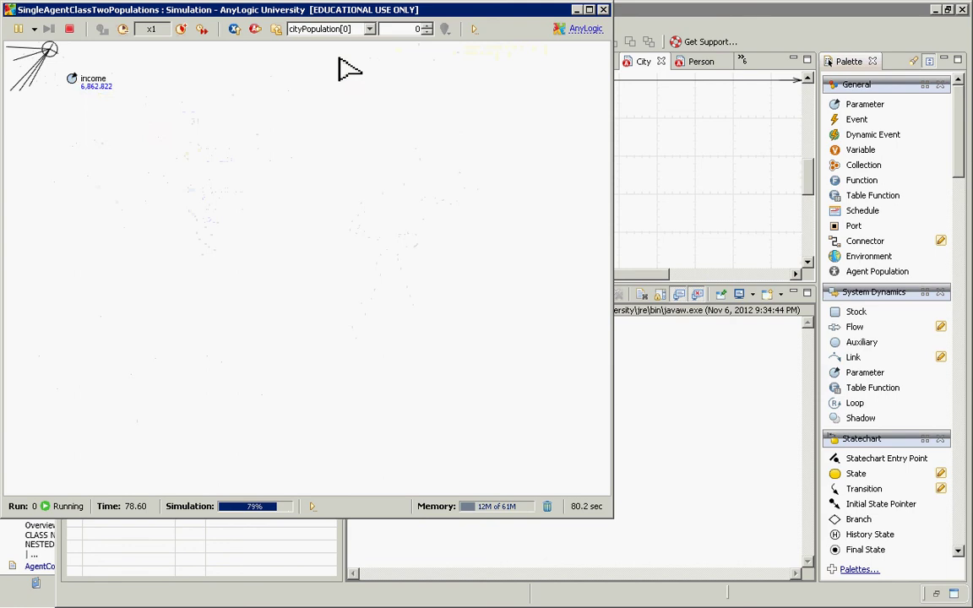
click(428, 26)
click(427, 26)
click(428, 27)
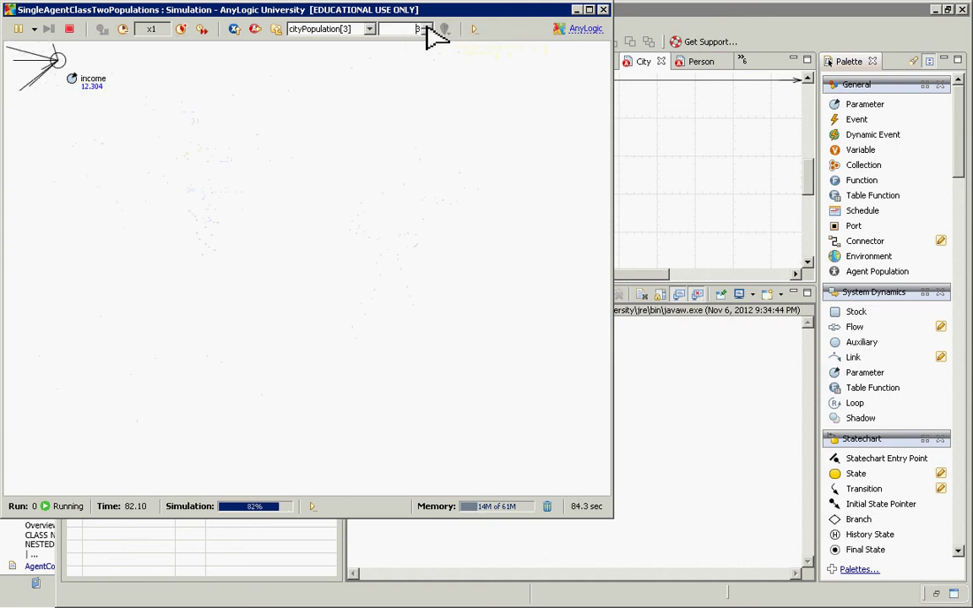
click(427, 26)
click(427, 26)
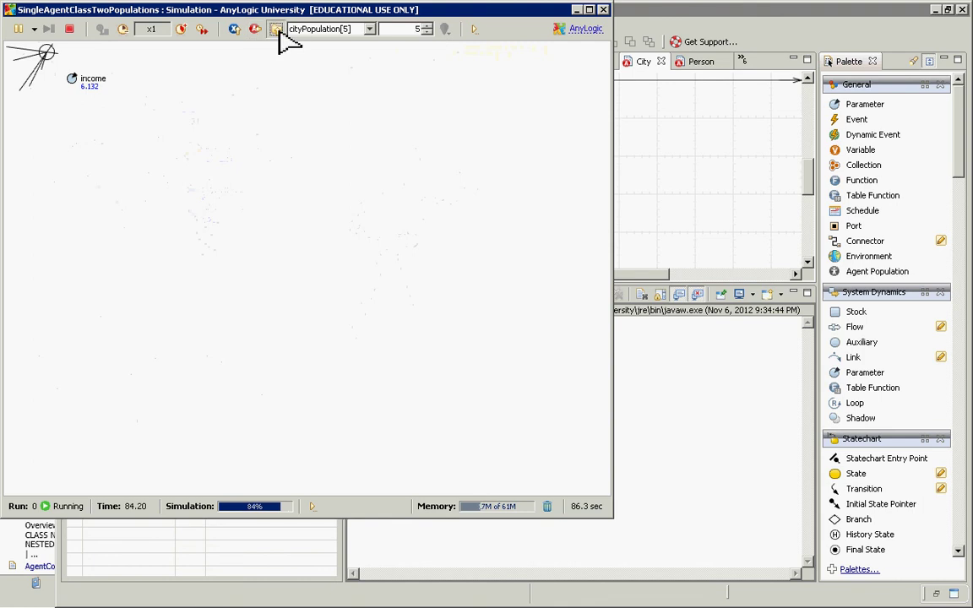
click(277, 30)
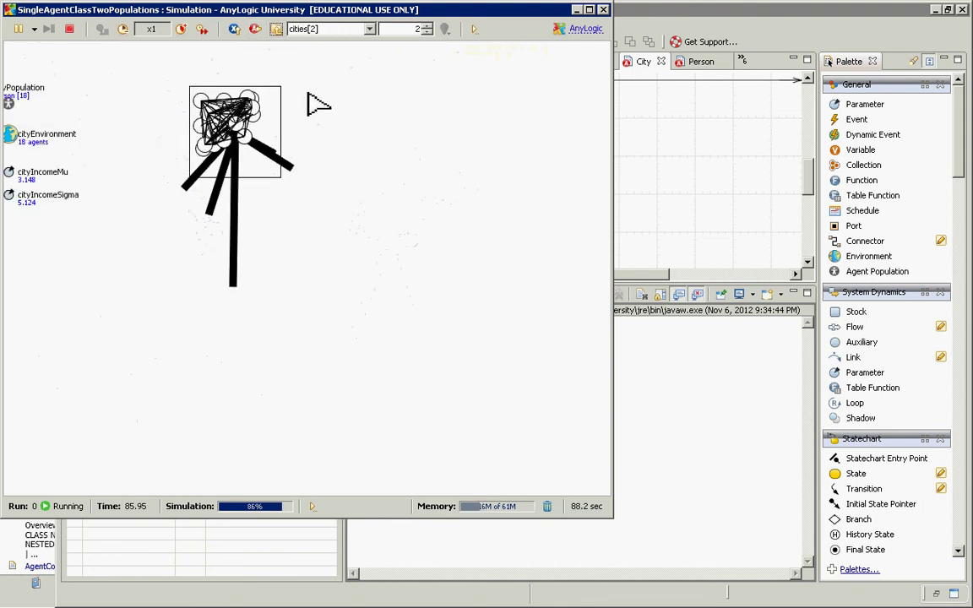
Inspect population statistics for cities[2] and cities[3] (23 people, mean 3,511,033.392), then view cityPopulation[0].
click(24, 124)
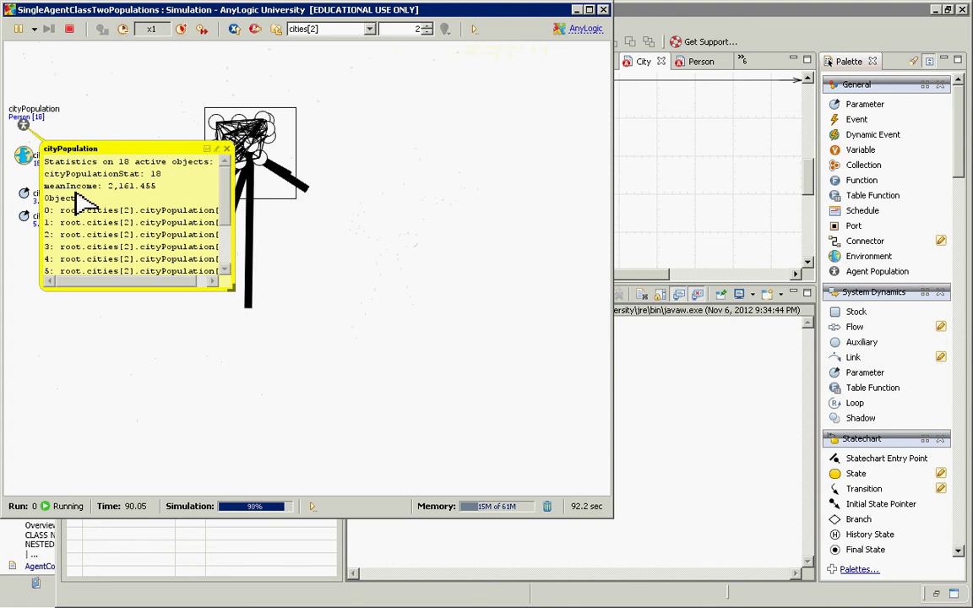
click(429, 25)
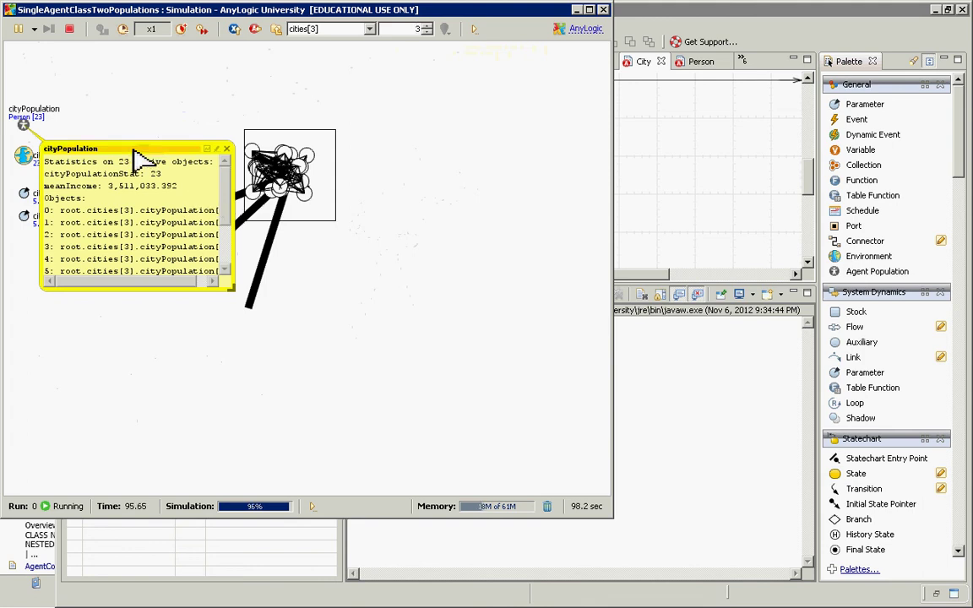
drag(134, 151, 264, 148)
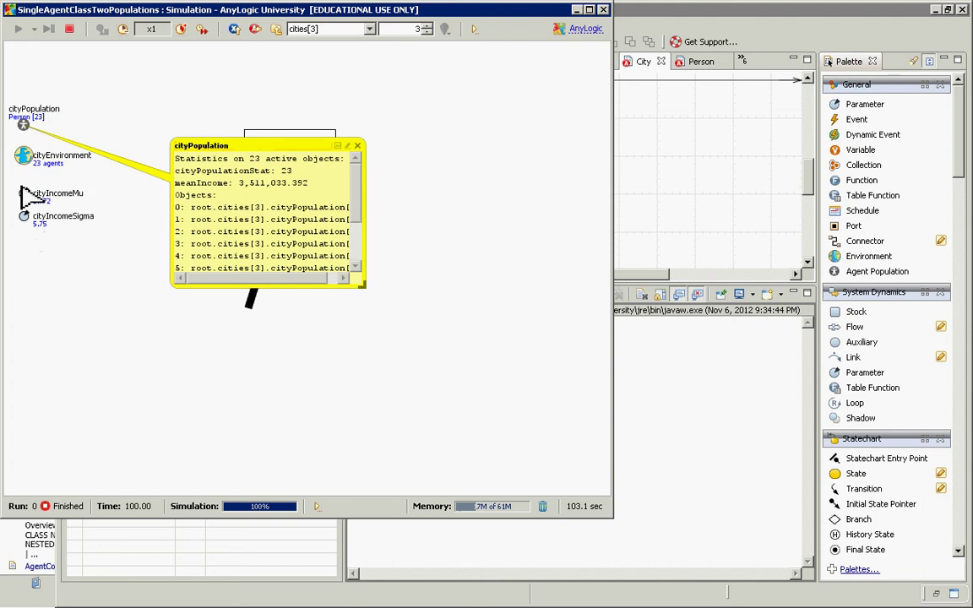
click(330, 29)
click(326, 55)
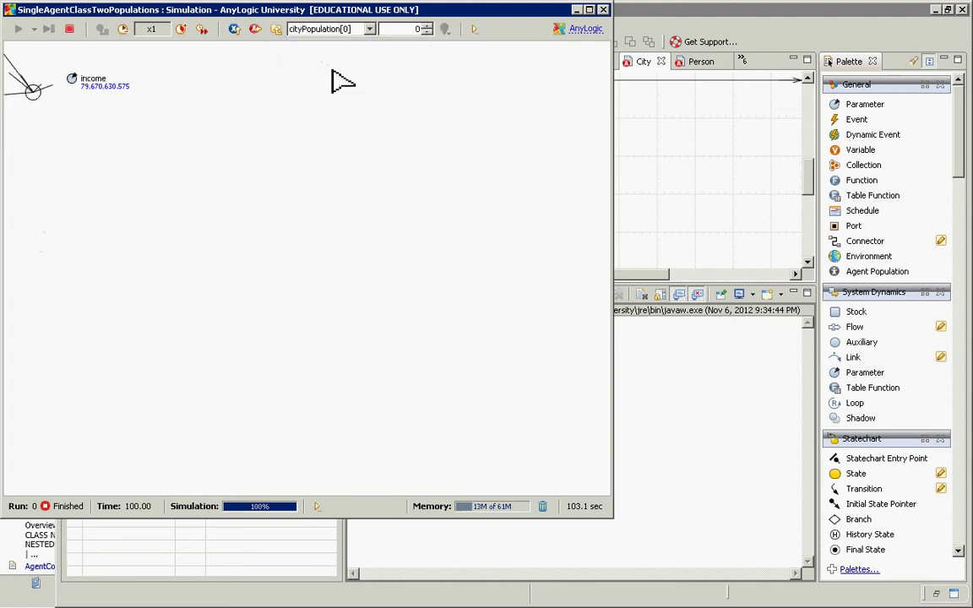
Step through cityPopulation[1] to [9] incomes (39.956 … 0.067), then close the finished simulation.
click(427, 26)
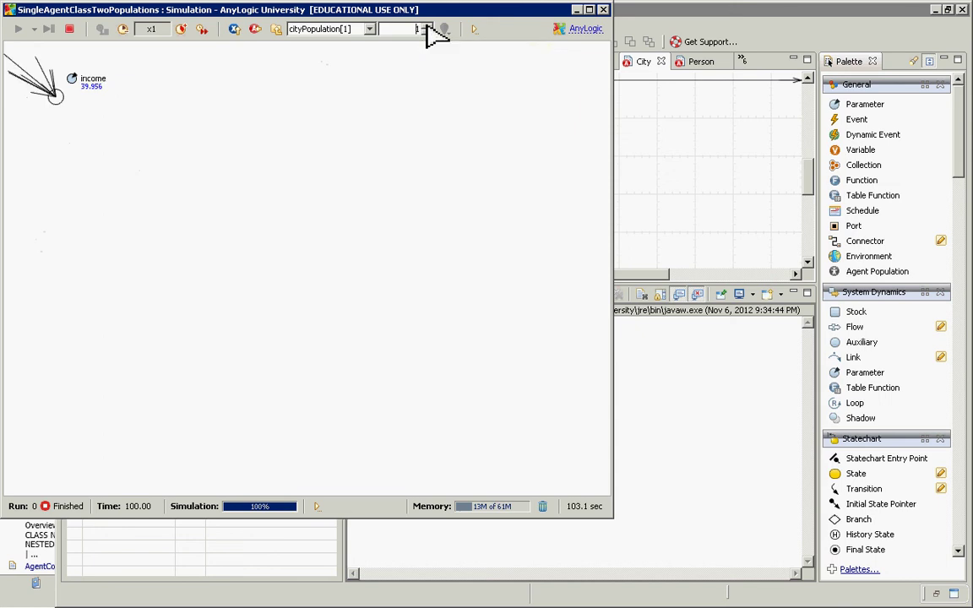
click(427, 26)
click(428, 27)
click(427, 27)
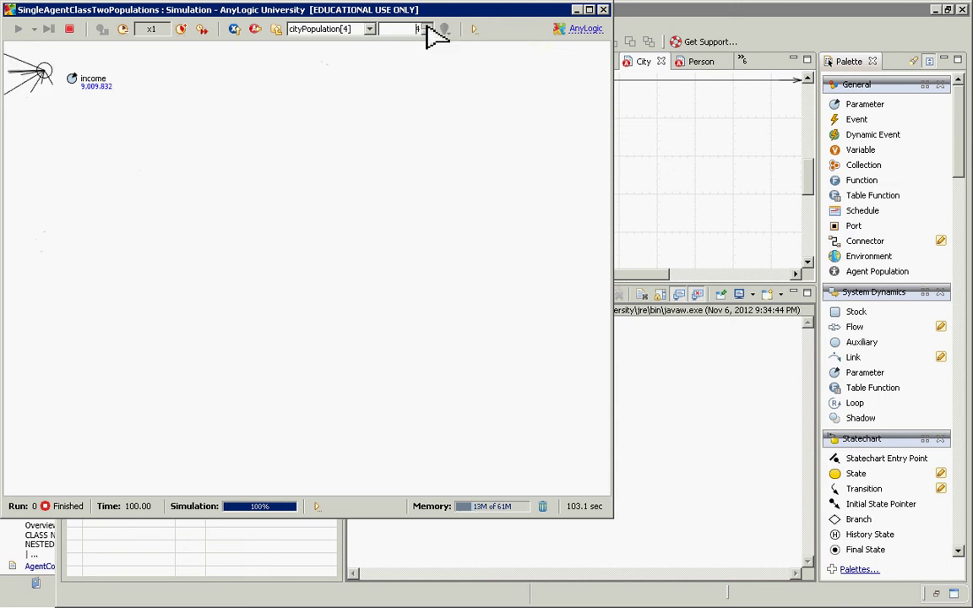
click(427, 27)
click(427, 26)
click(427, 26)
click(427, 27)
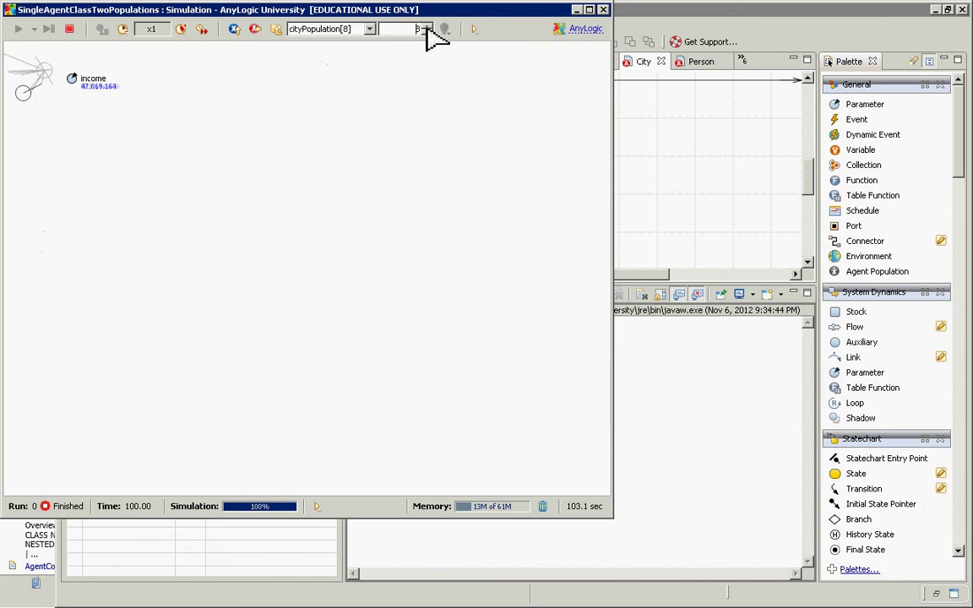
click(428, 26)
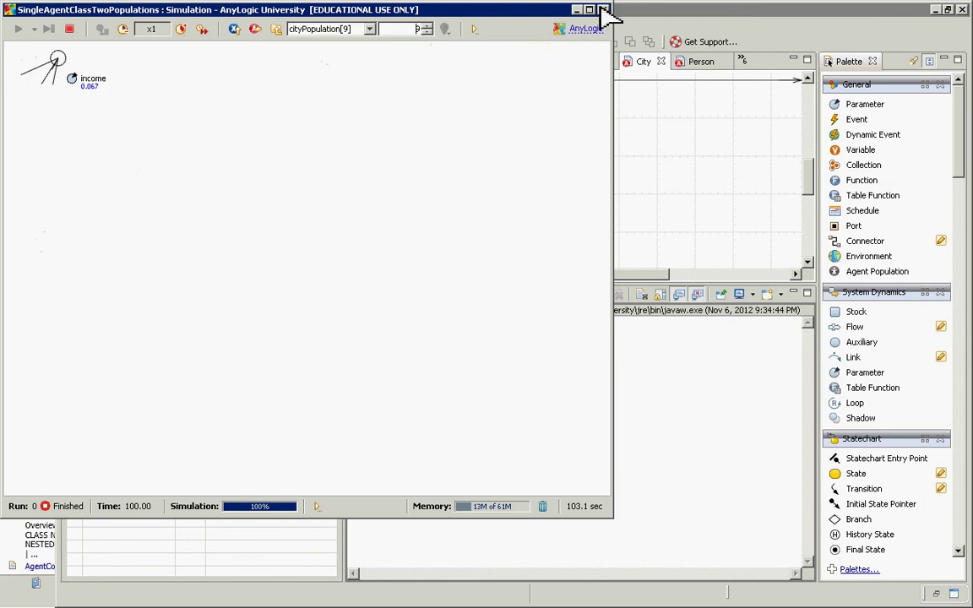
click(603, 10)
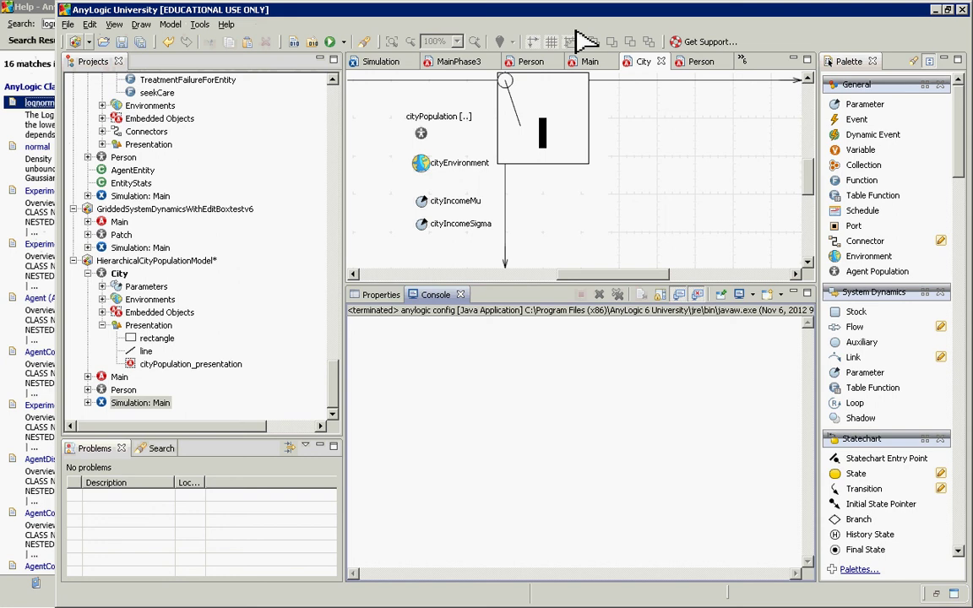
Review the slides through the Add an Infective State and message routing instructions.
key(alt+Tab)
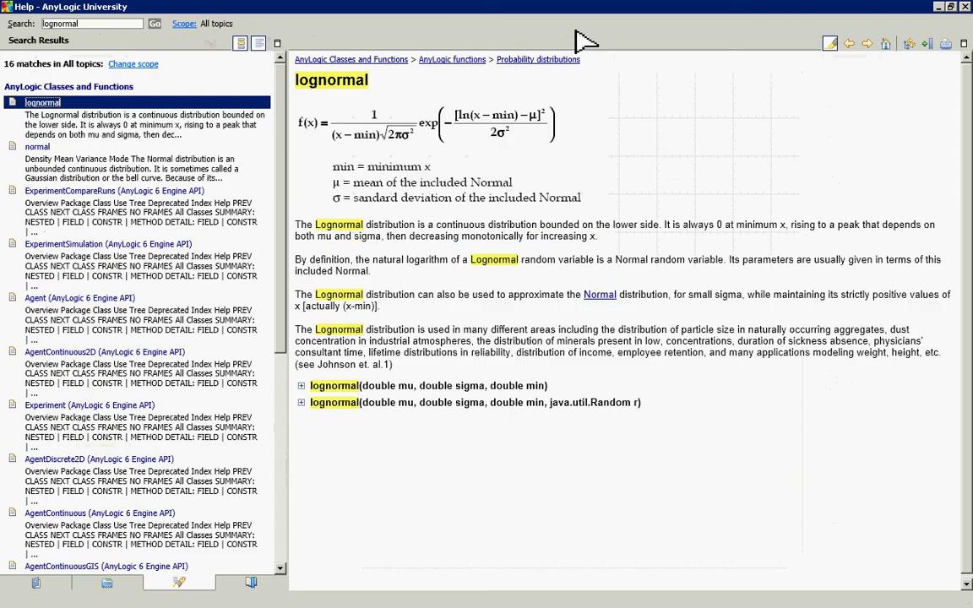
key(alt+Tab)
key(Right)
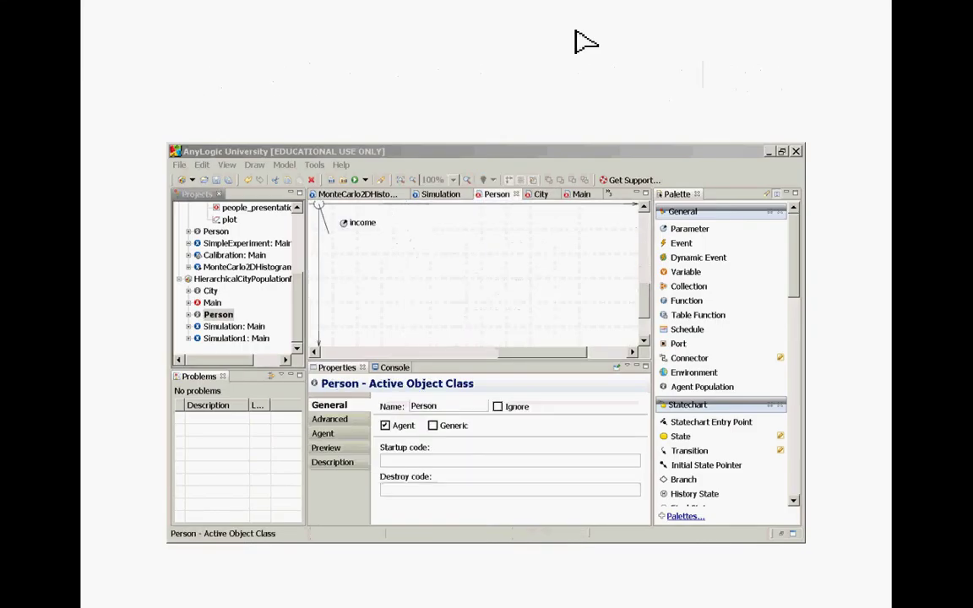
key(Right)
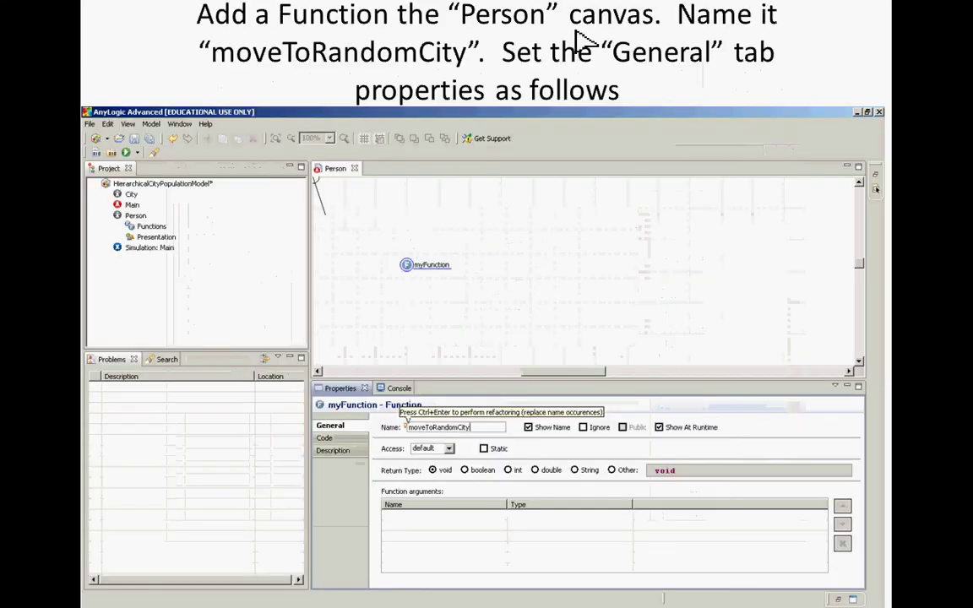
key(Right)
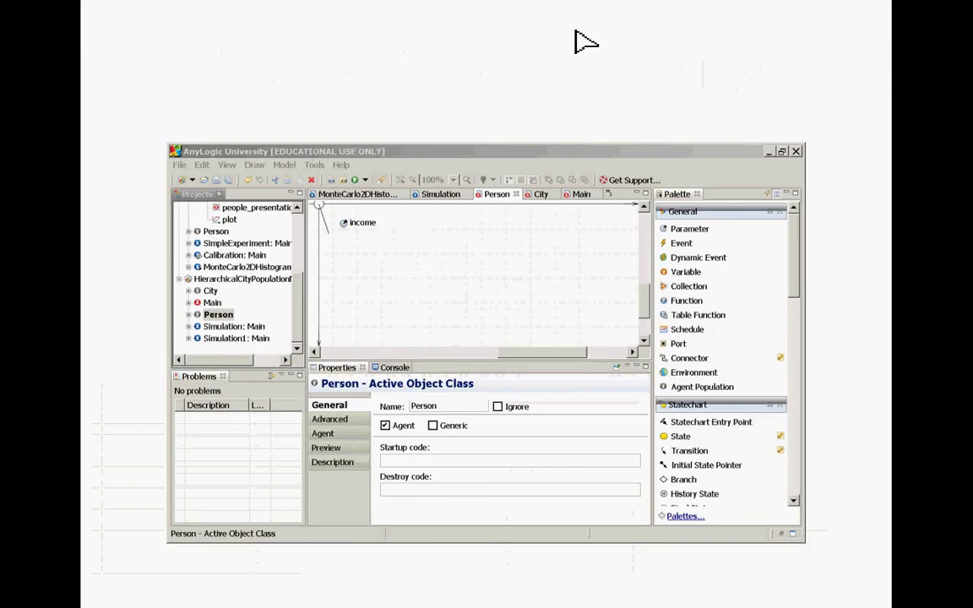
key(Right)
key(Right)
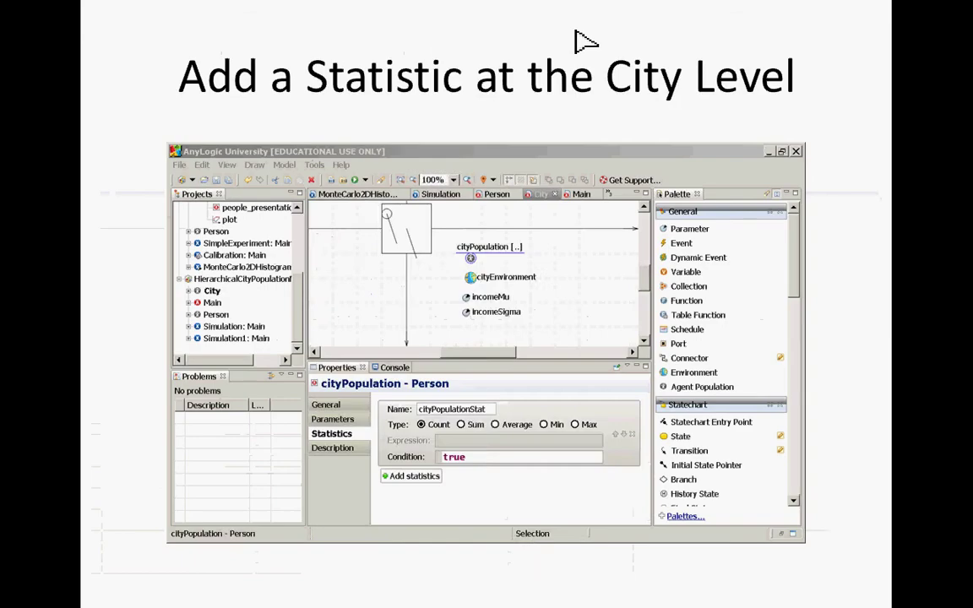
key(Right)
key(Left)
key(Left)
key(Left)
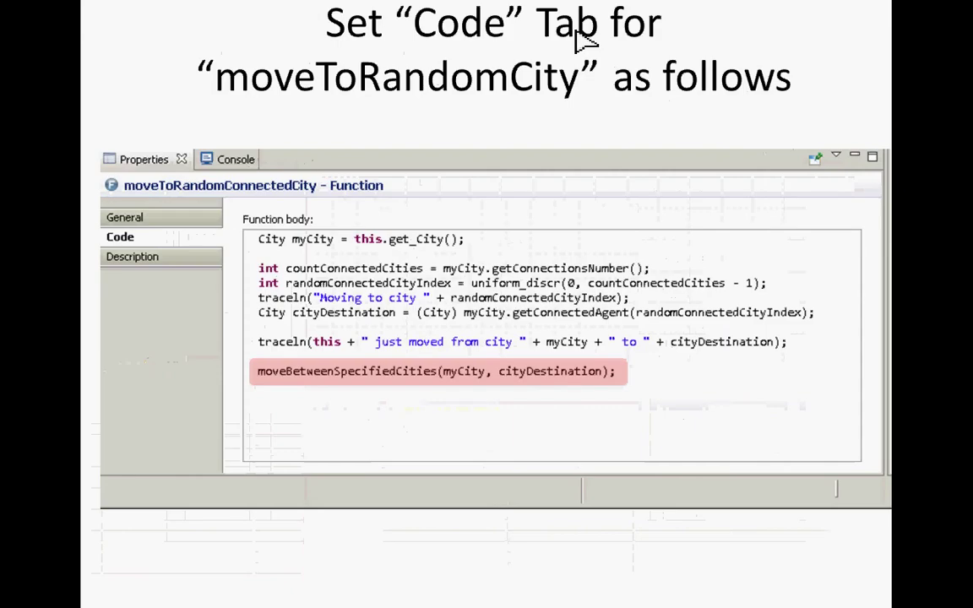
key(Left)
key(Left)
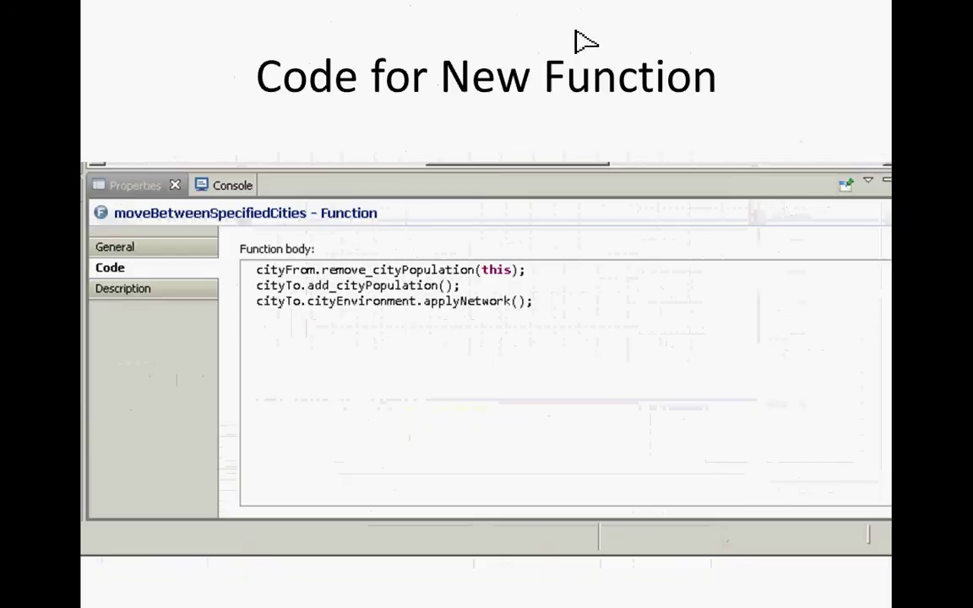
key(Left)
key(Right)
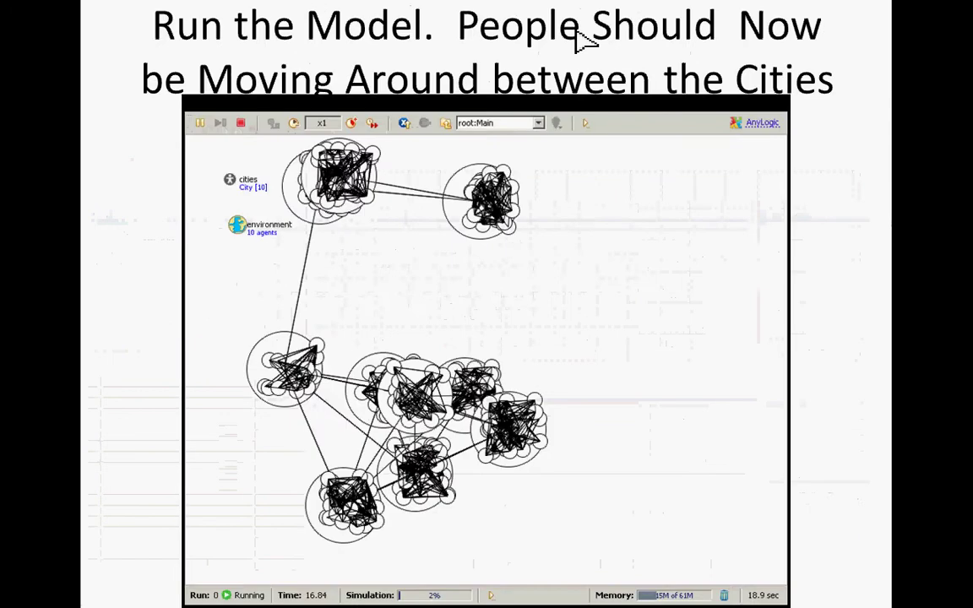
key(Right)
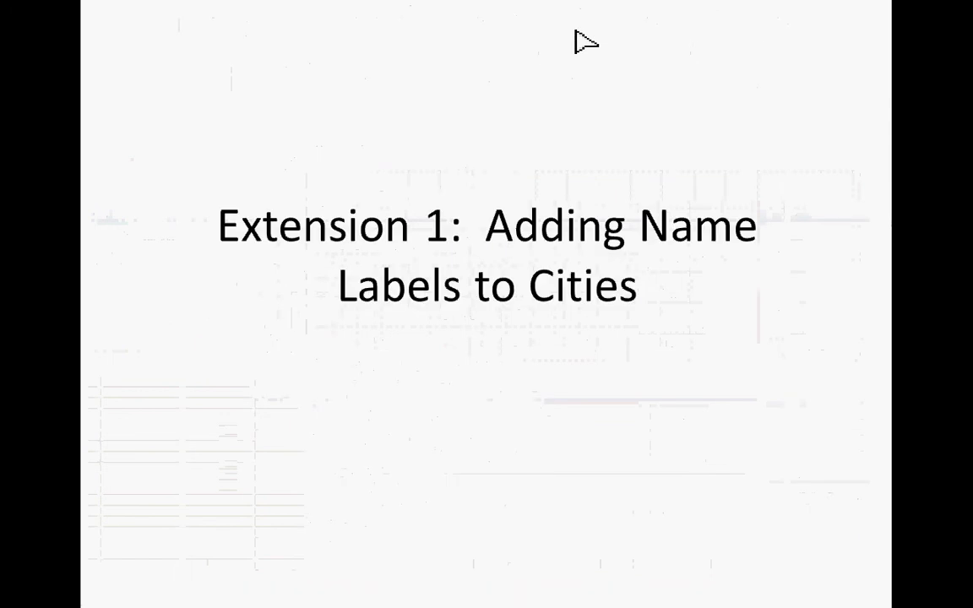
key(Right)
key(Right)
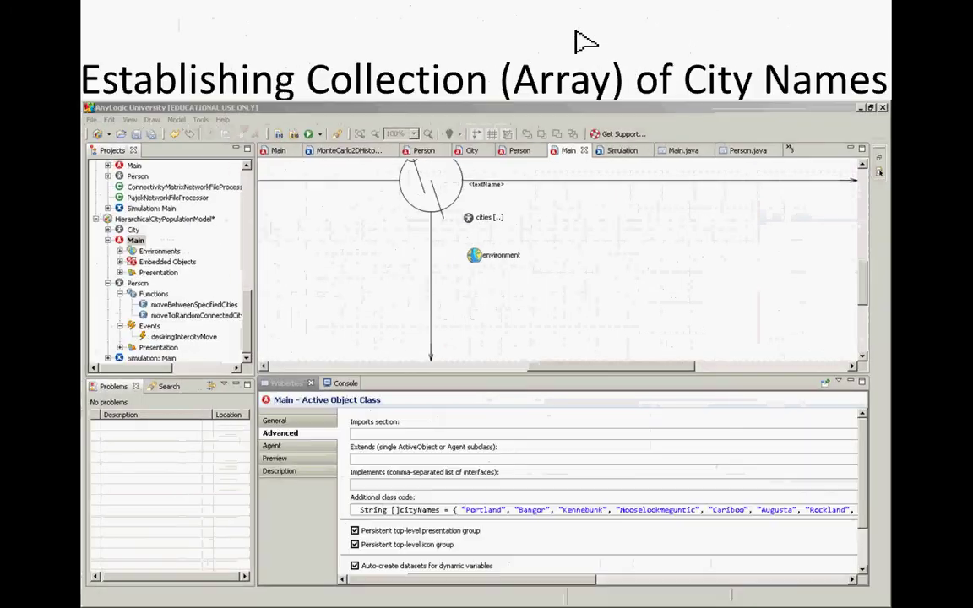
key(Right)
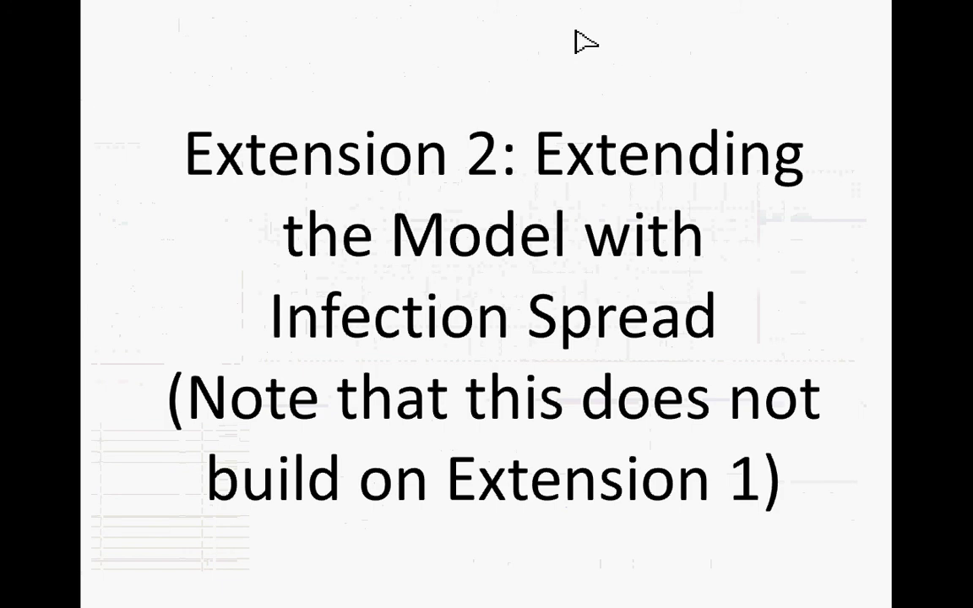
key(Right)
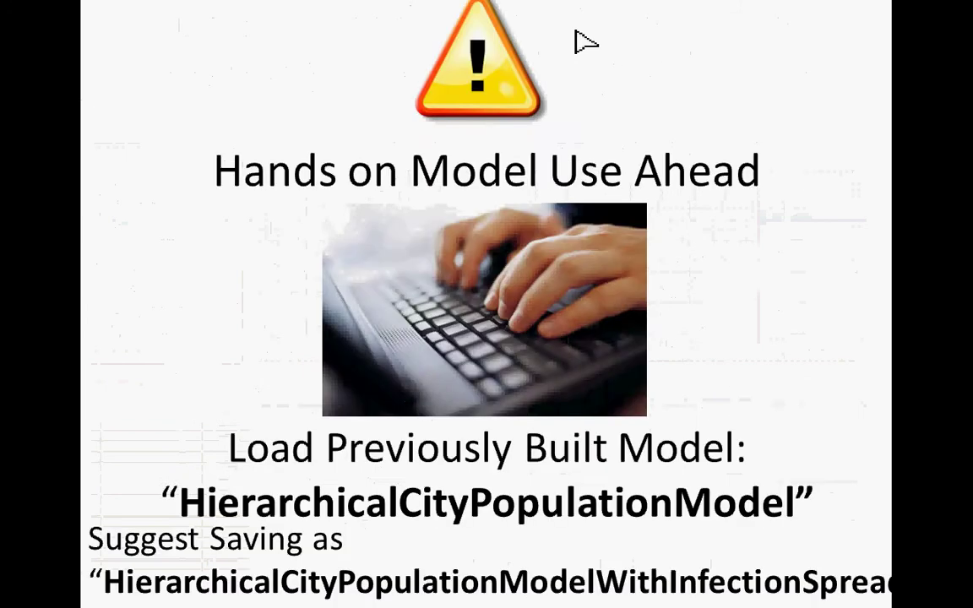
key(Right)
key(Right)
key(Right)
key(Right)
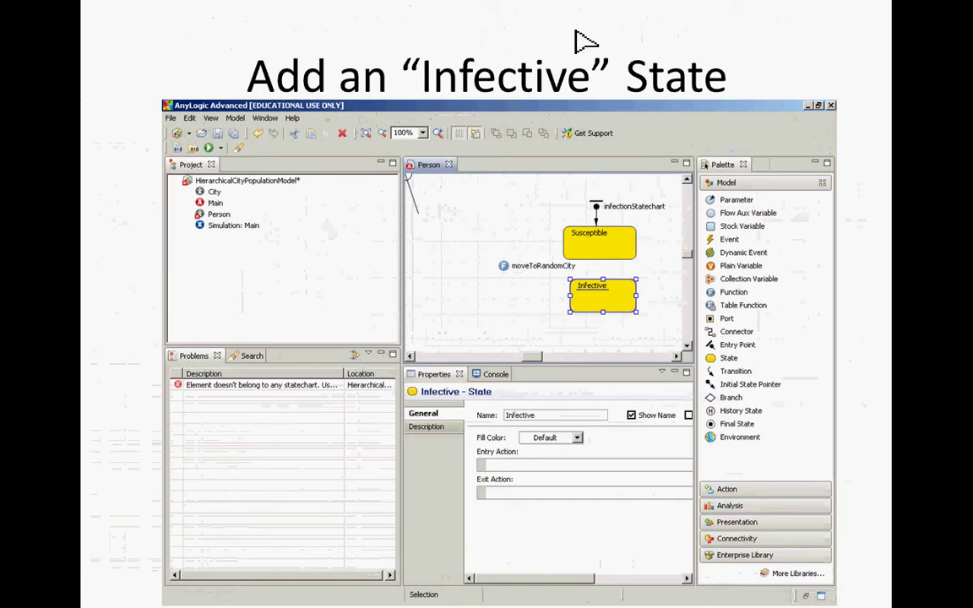
key(Right)
key(Right)
key(Right)
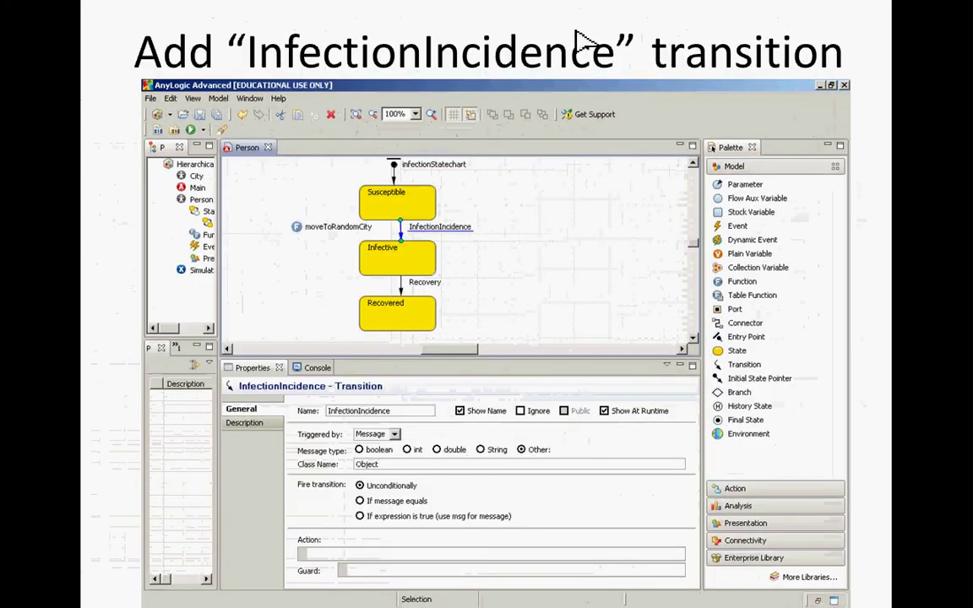
key(Right)
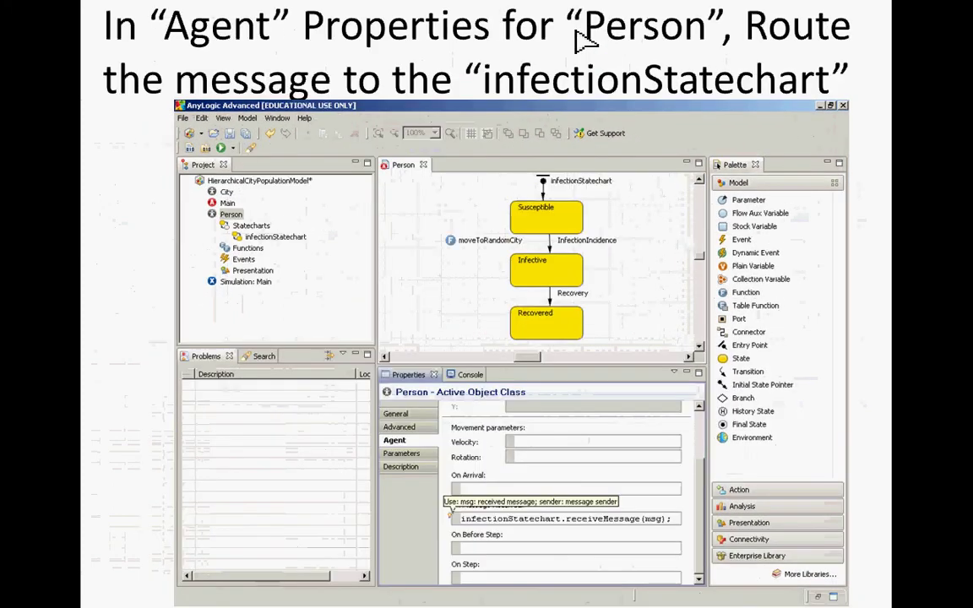
key(Right)
Open the Person diagram and place a statechart entry point beside the income element.
key(alt+Tab)
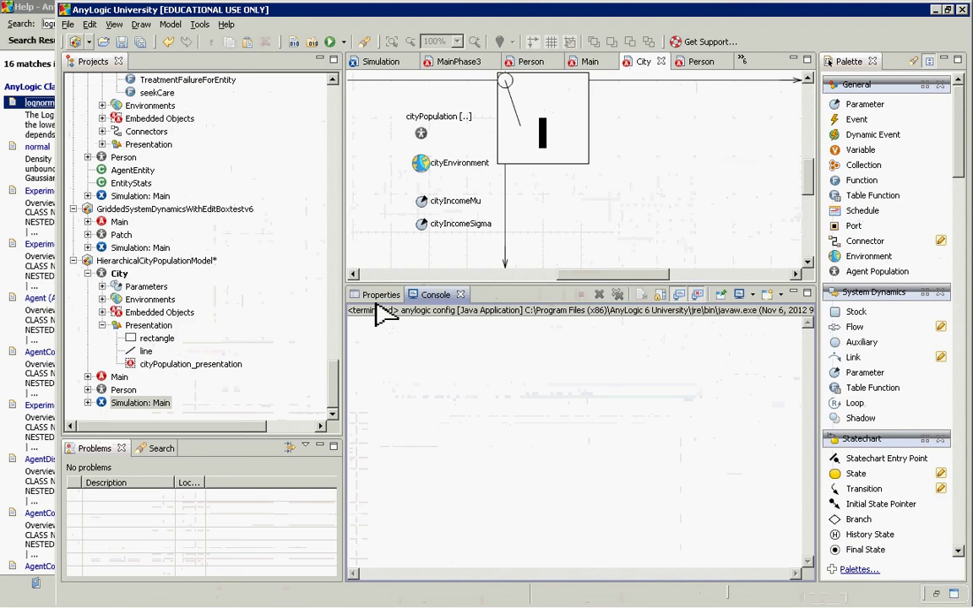
double_click(124, 389)
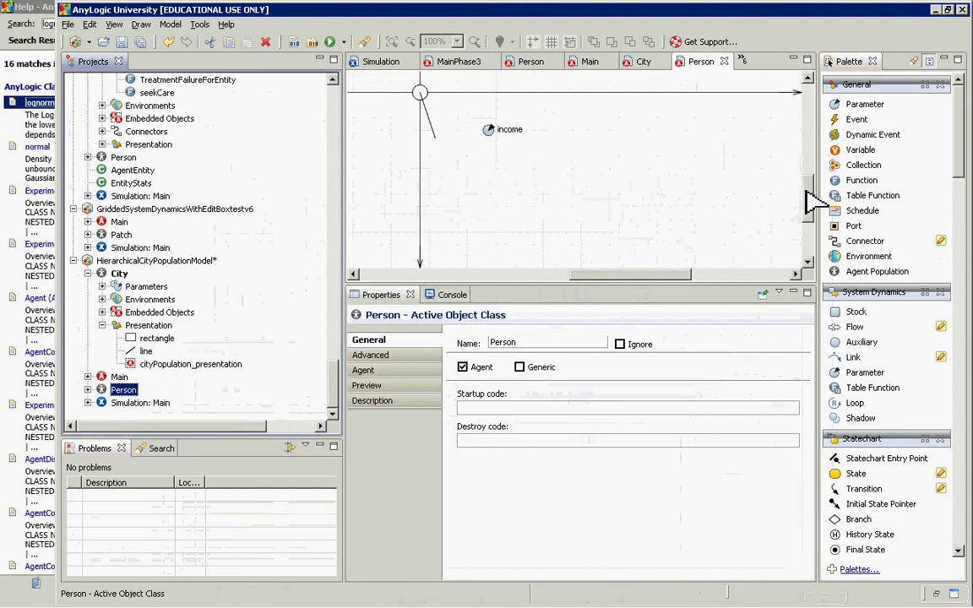
drag(807, 200, 815, 184)
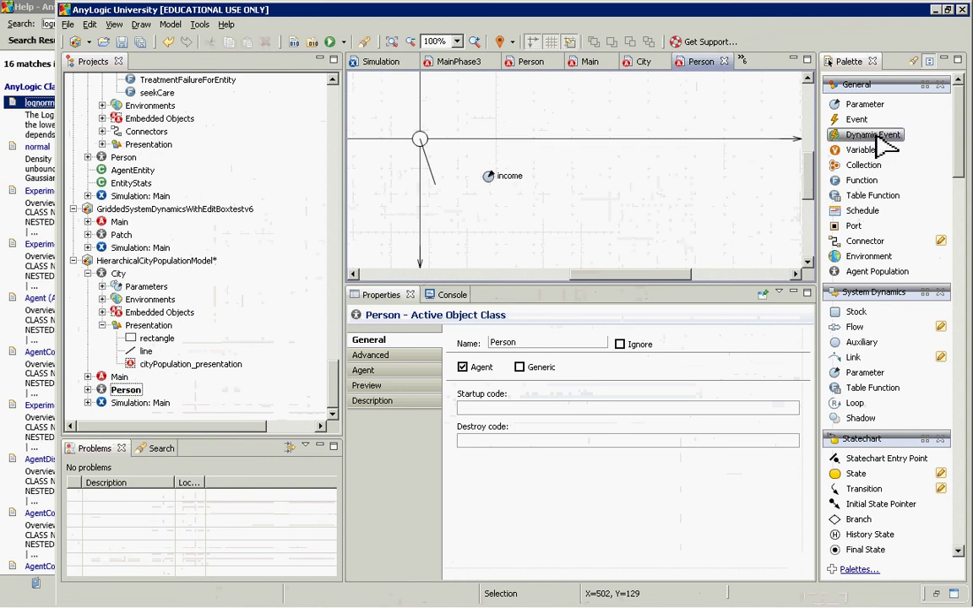
click(878, 468)
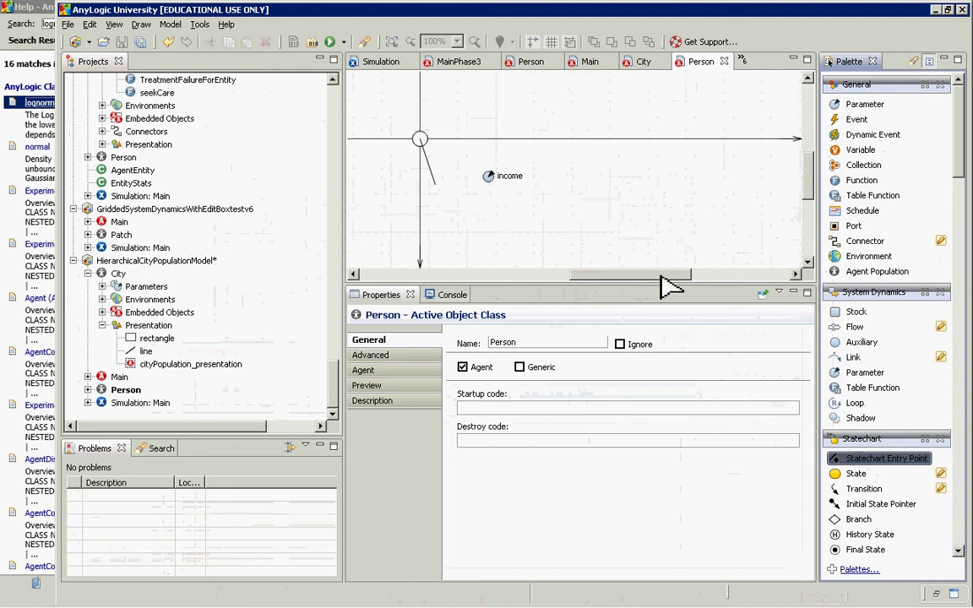
key(alt+Tab)
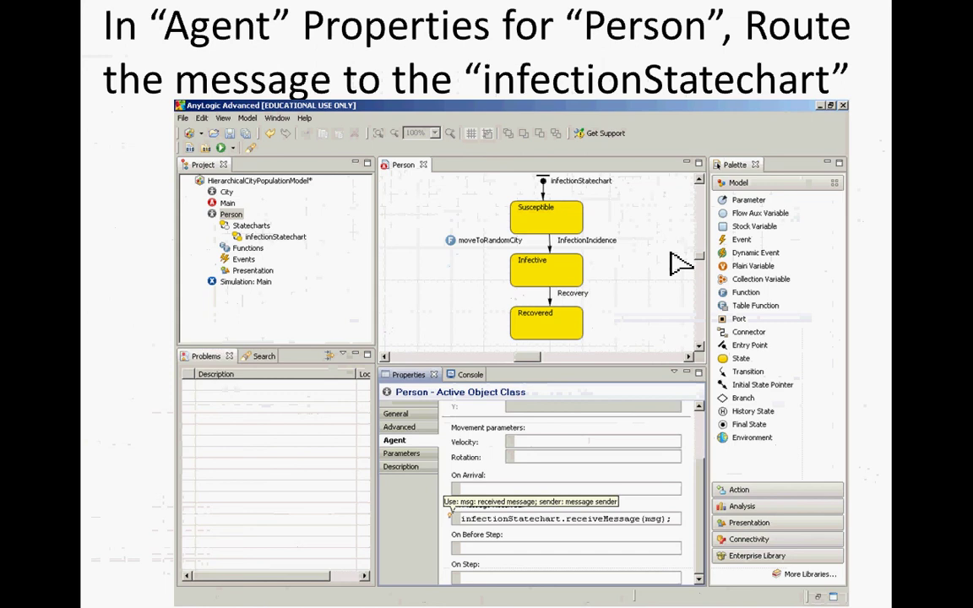
key(alt+Tab)
key(alt+Tab)
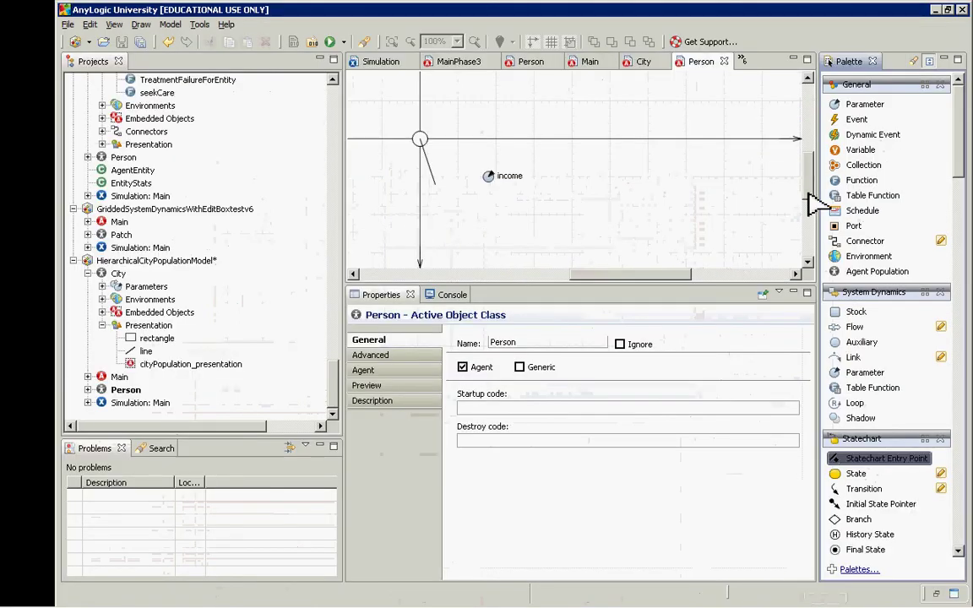
drag(825, 460, 617, 163)
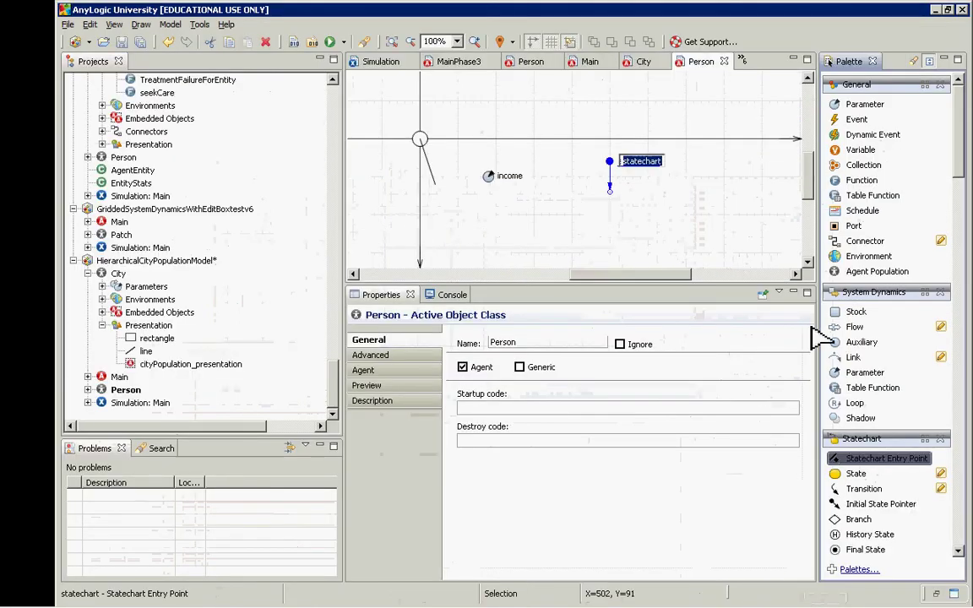
Add Susceptible and Infective states below the statechart entry point.
click(856, 473)
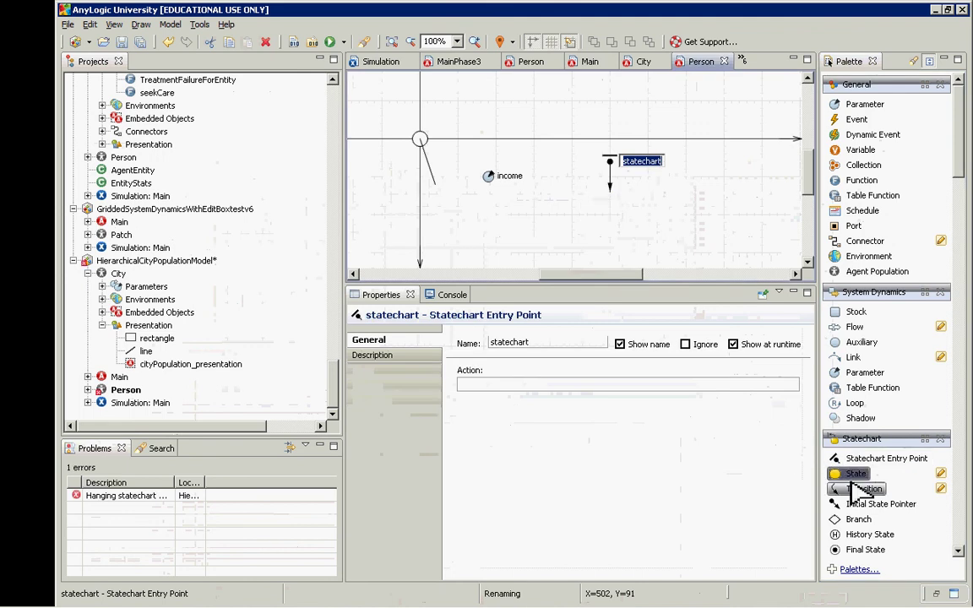
click(664, 378)
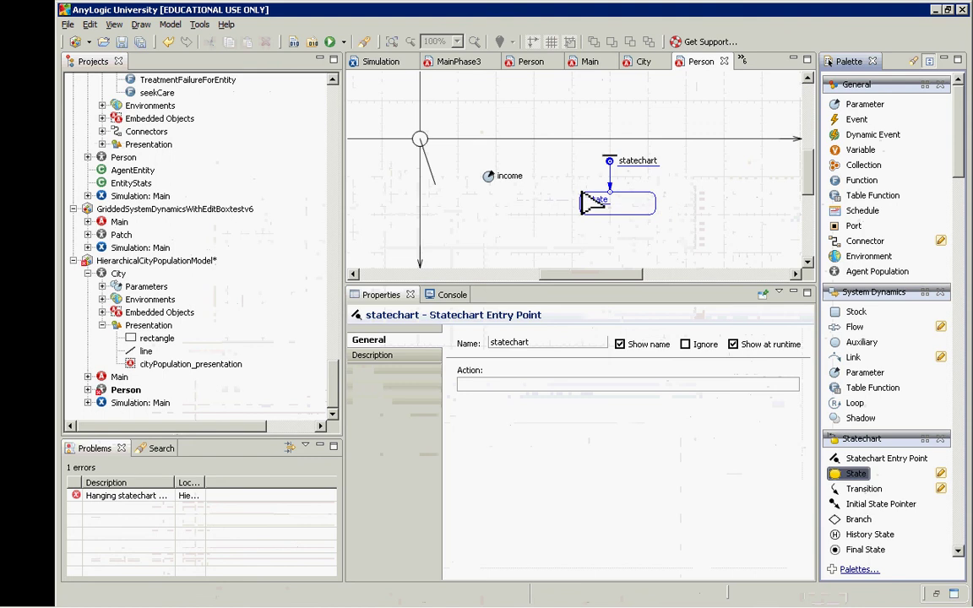
click(574, 193)
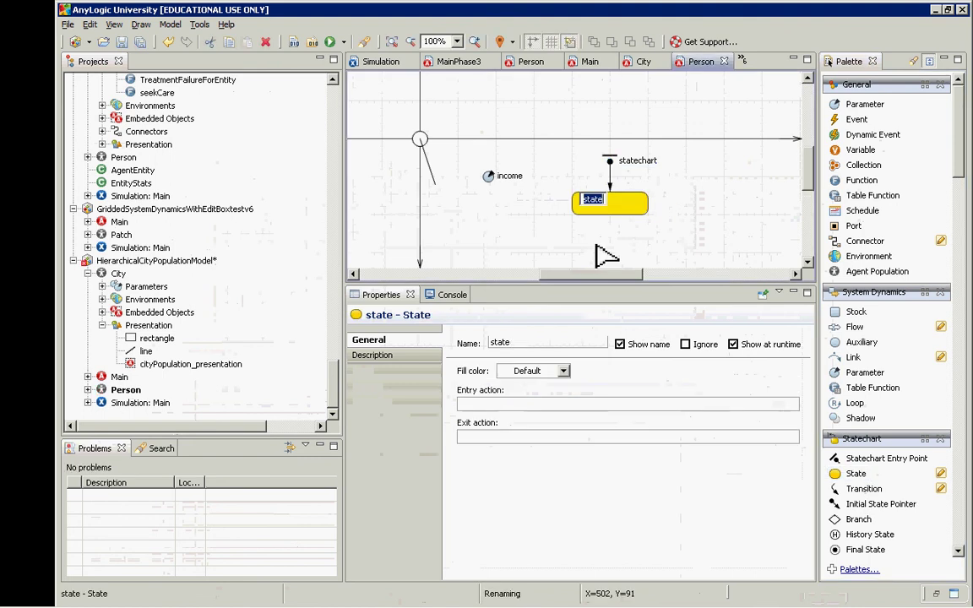
text(Susceptible)
key(Return)
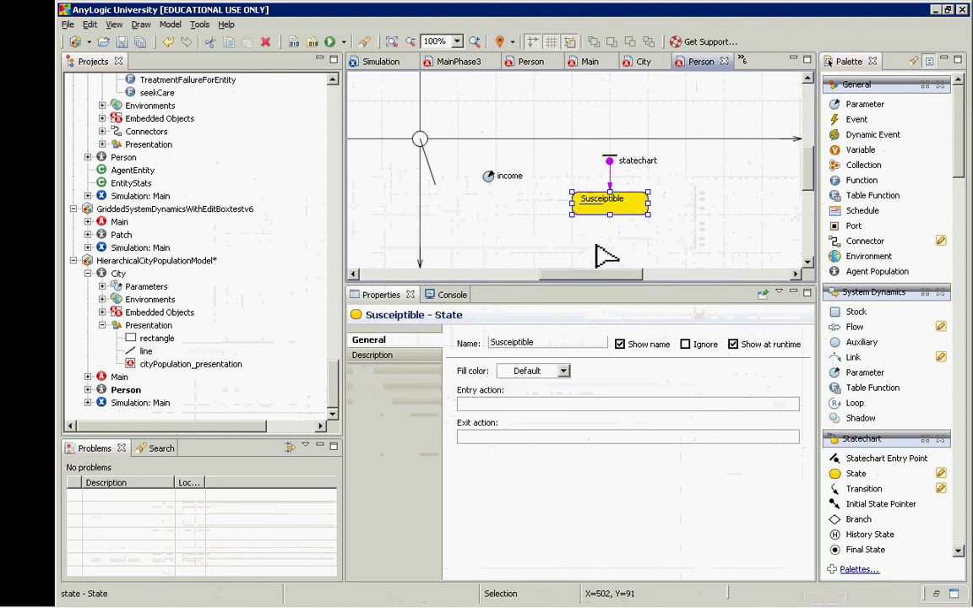
click(834, 473)
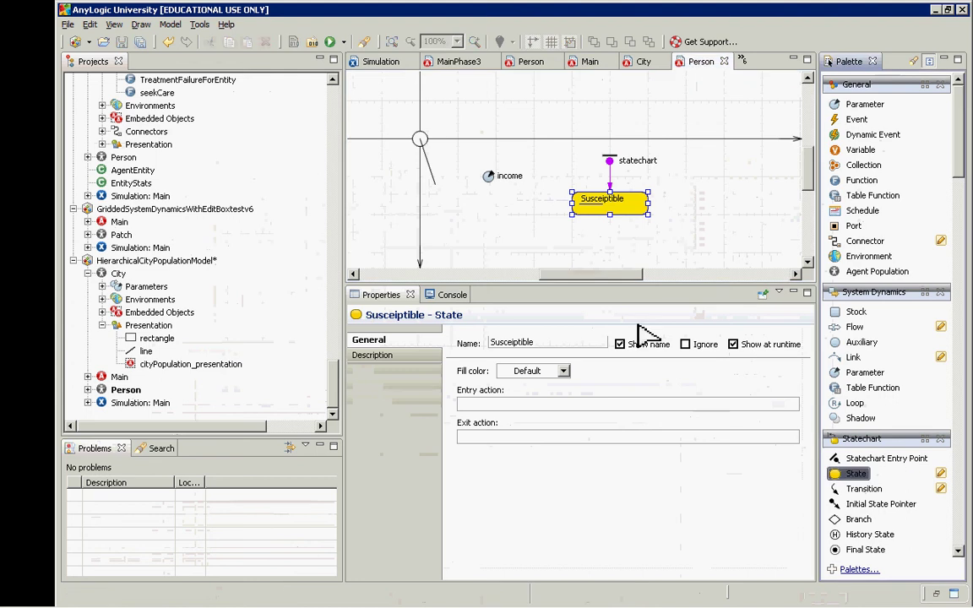
click(569, 255)
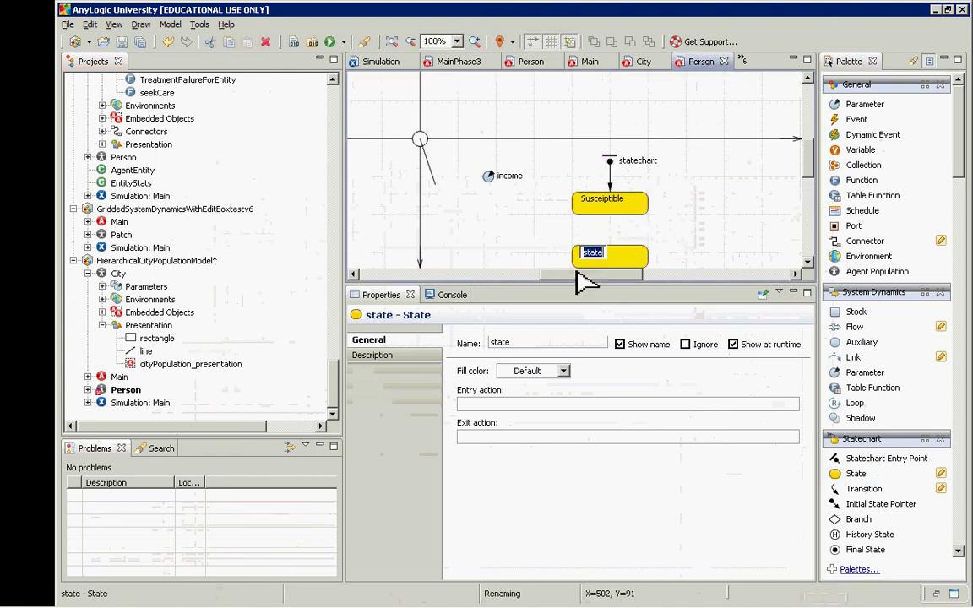
text(In)
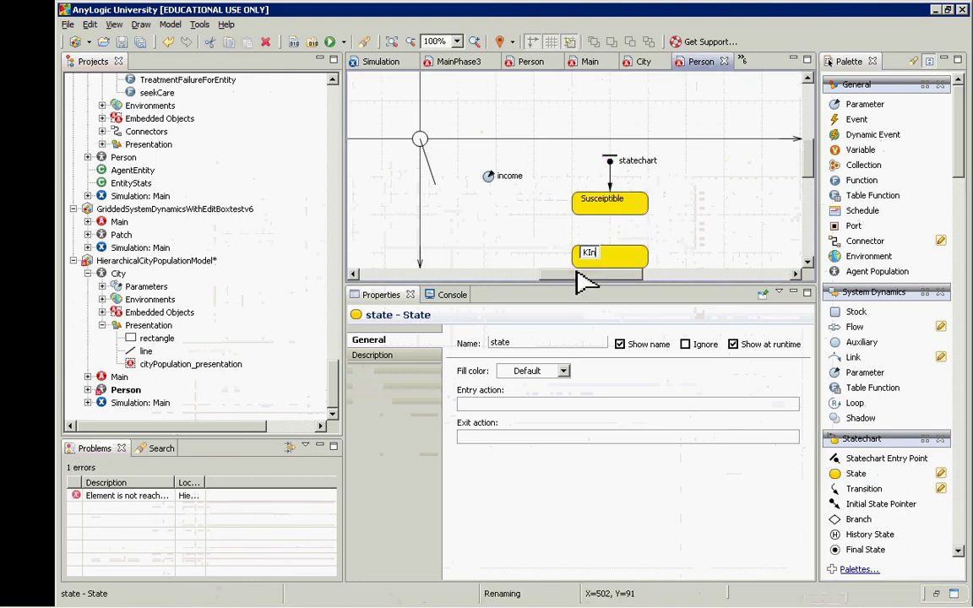
text(fective)
key(Return)
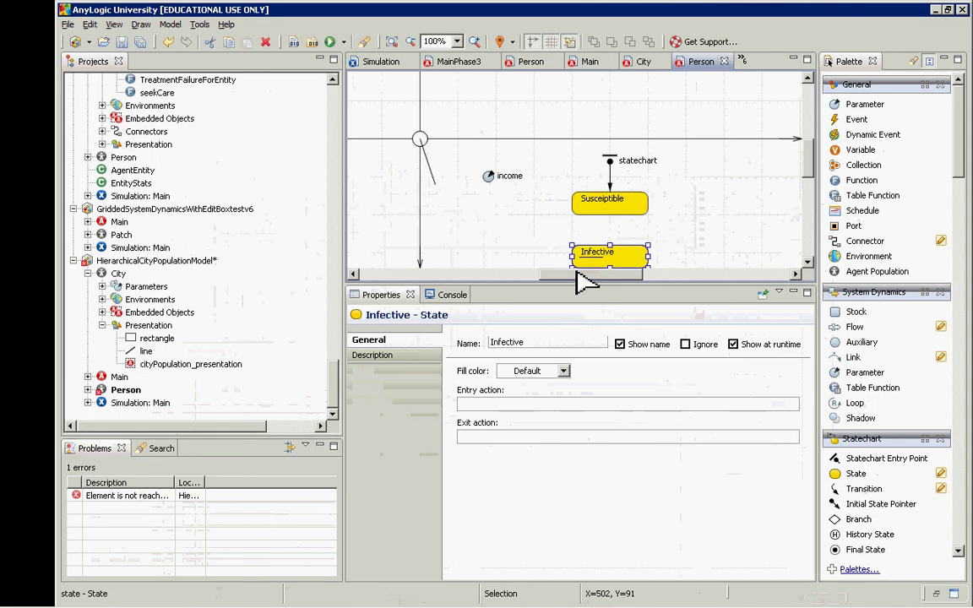
Drop a state below Infective and name it Recovered.
click(807, 261)
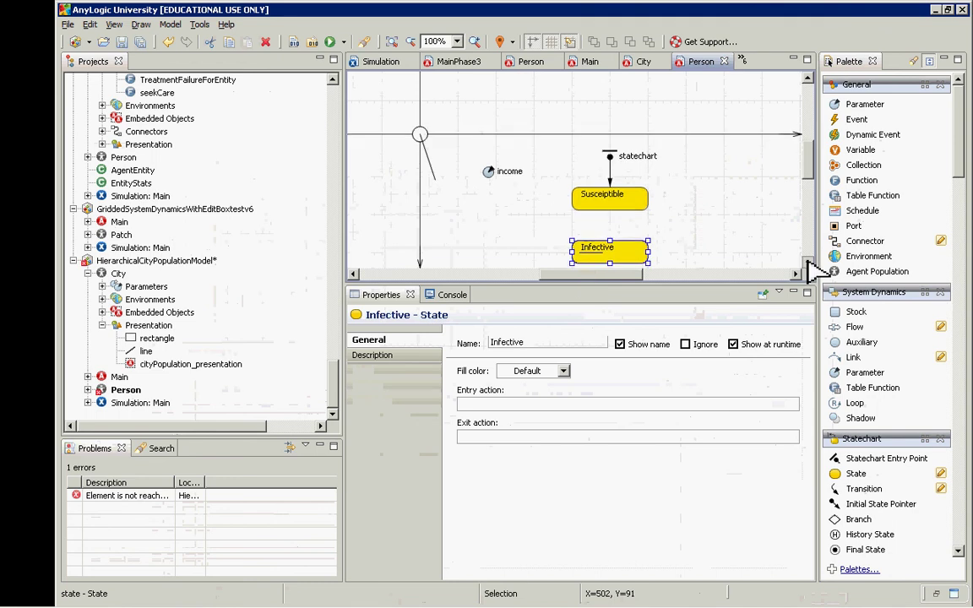
click(807, 262)
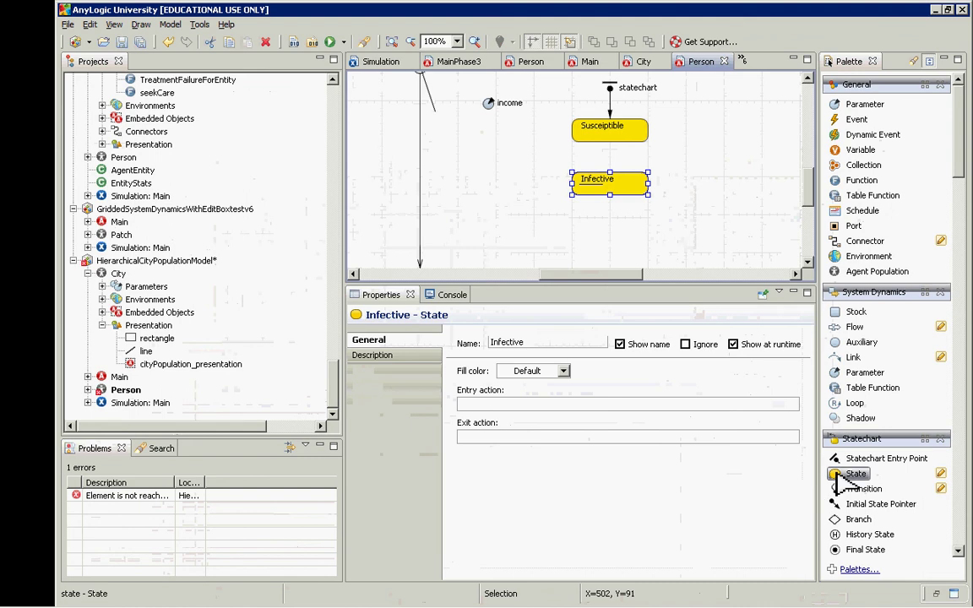
drag(845, 473, 582, 245)
text(R)
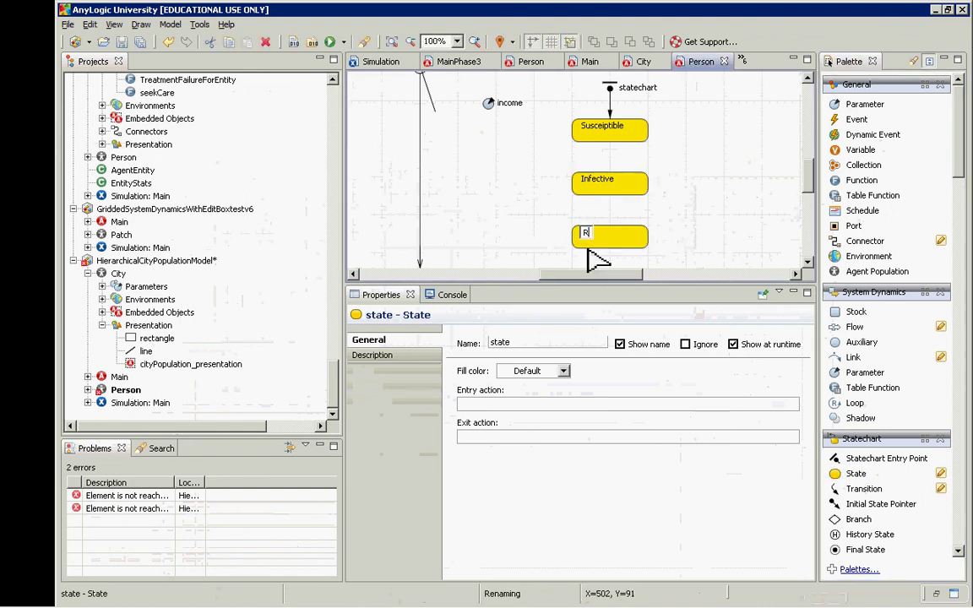
text(ecovered)
key(Return)
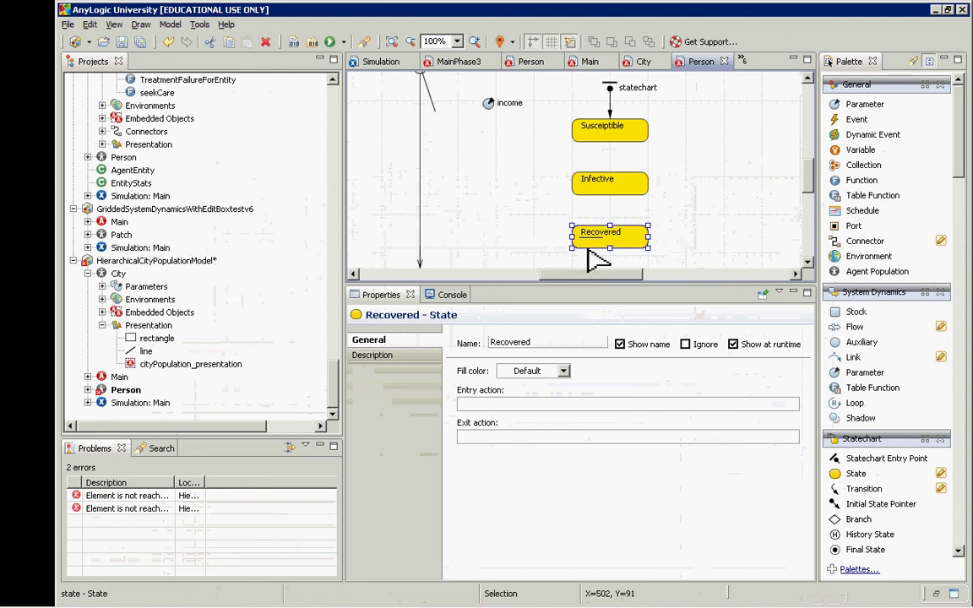
click(861, 488)
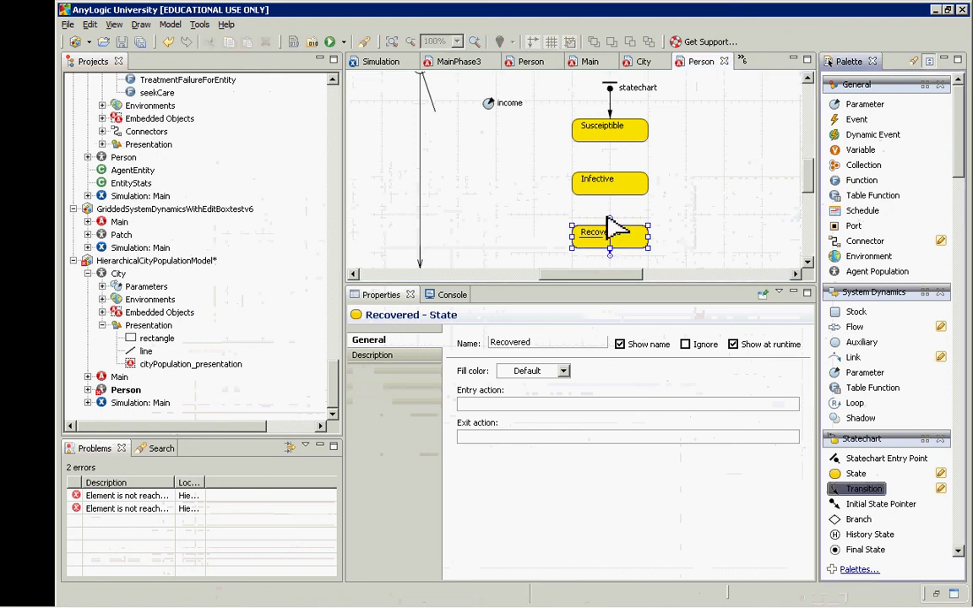
Draw the Susceptible→Infective and Infective→Recovered transitions, keeping Timeout with value 10.
mouse_move(602, 142)
mouse_down()
mouse_move(602, 172)
mouse_move(624, 224)
mouse_up()
click(863, 489)
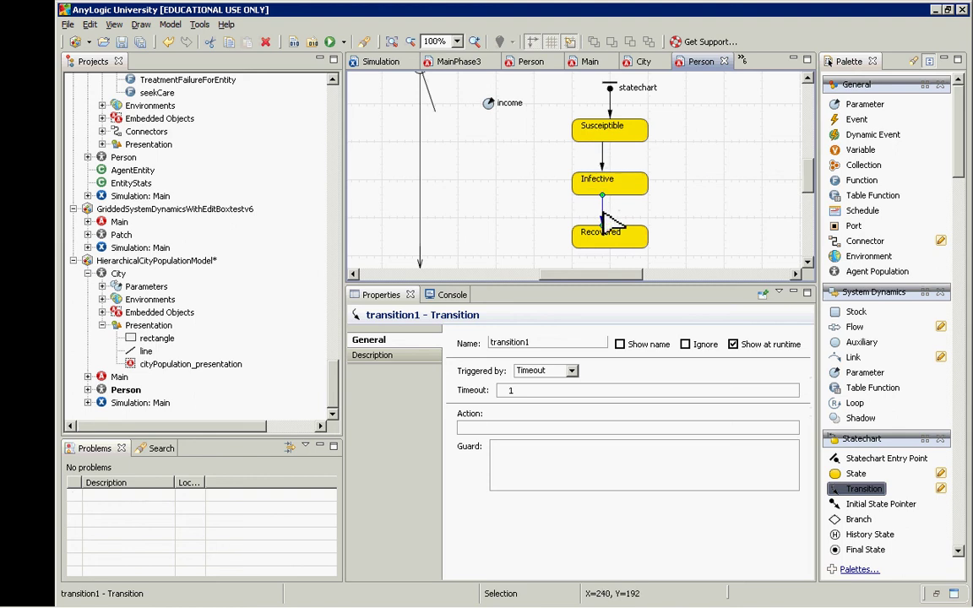
click(571, 371)
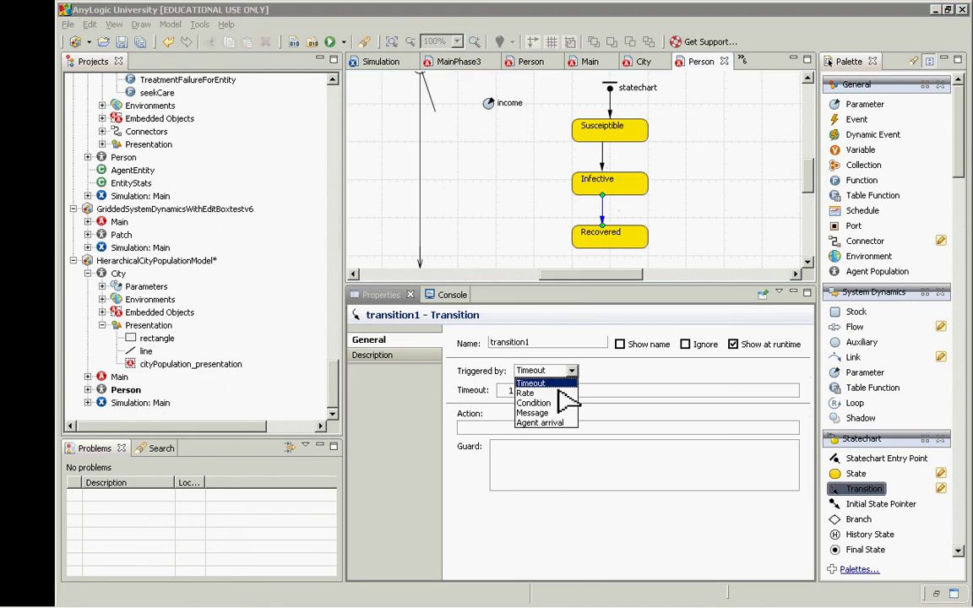
click(558, 392)
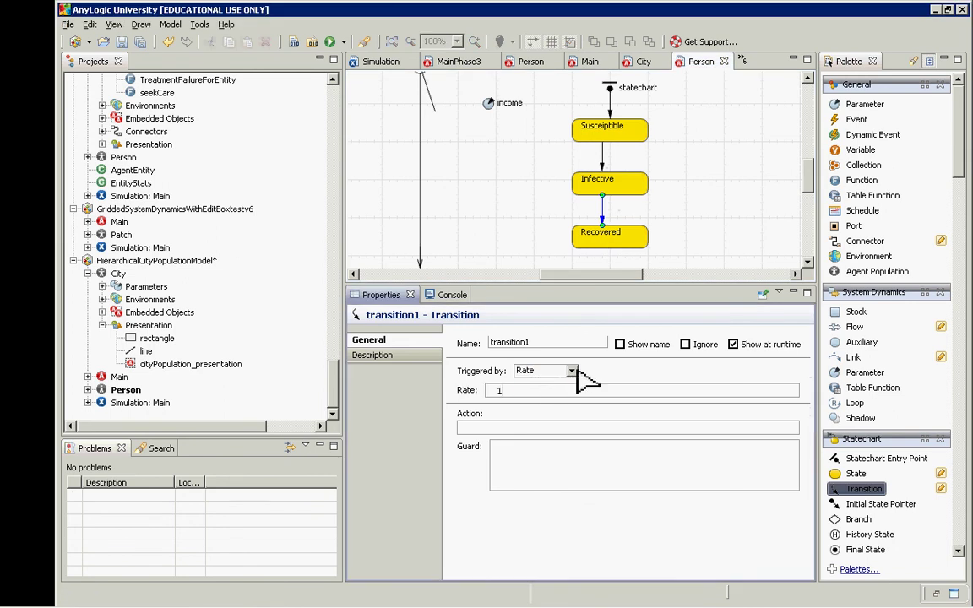
click(573, 372)
click(549, 383)
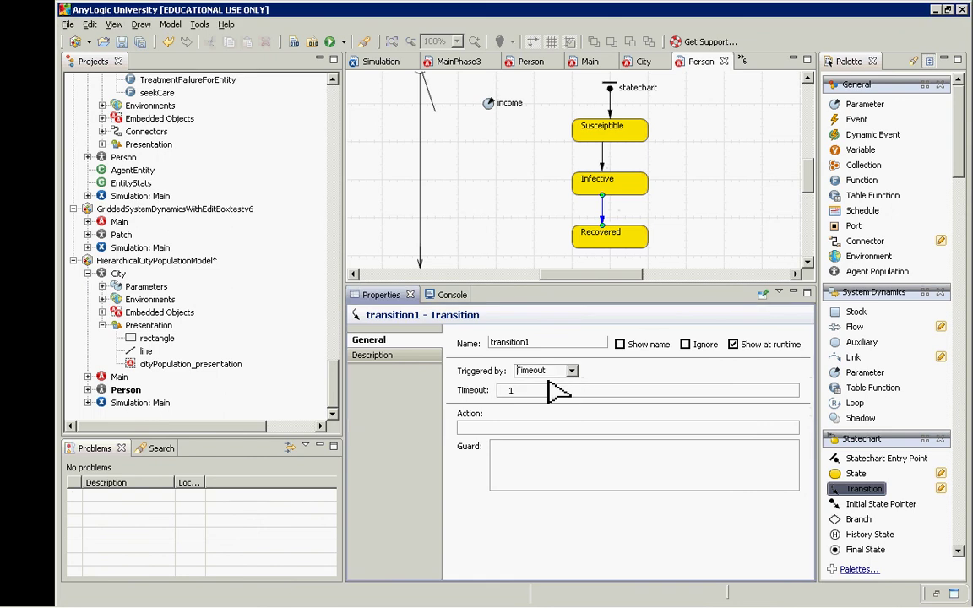
click(582, 390)
key(BackSpace)
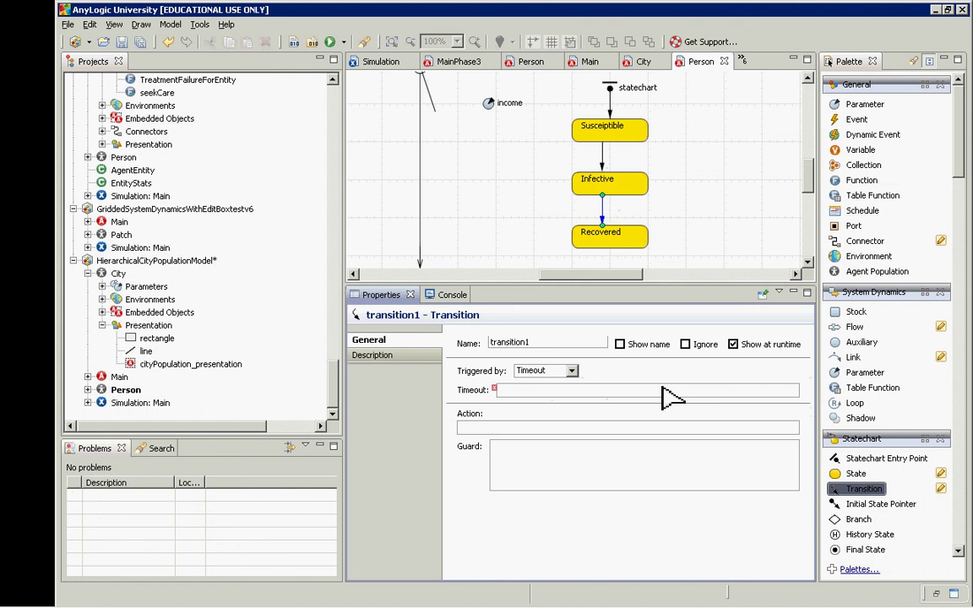
text(10)
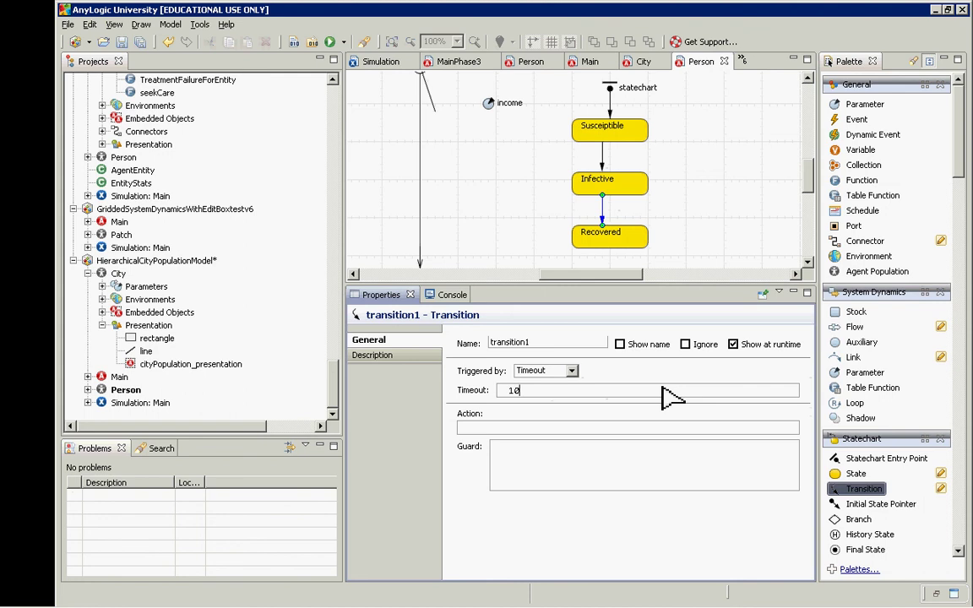
click(602, 165)
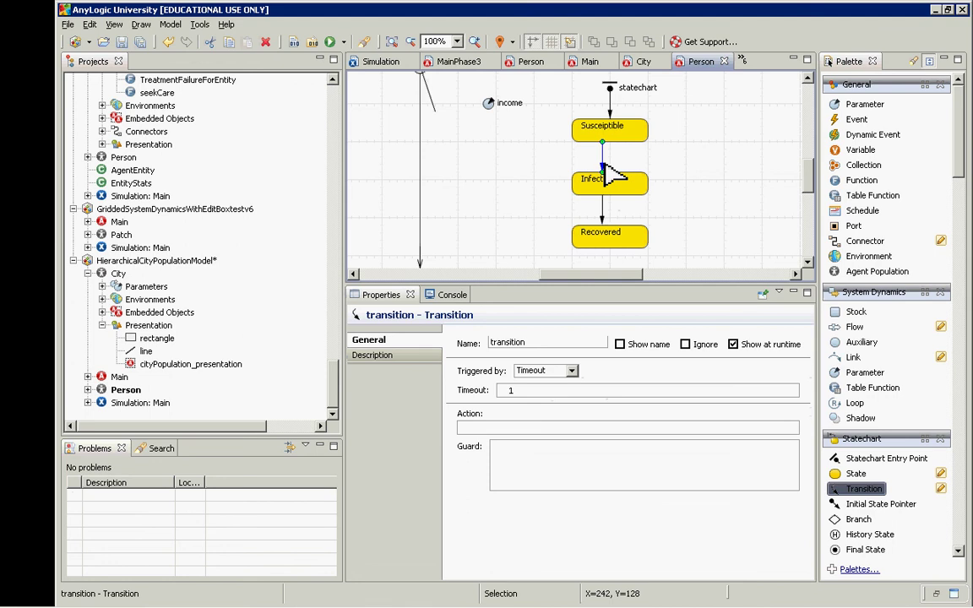
Trigger Susceptible→Infective by Message and add a Rate-triggered self-loop transition2 on Infective.
click(572, 371)
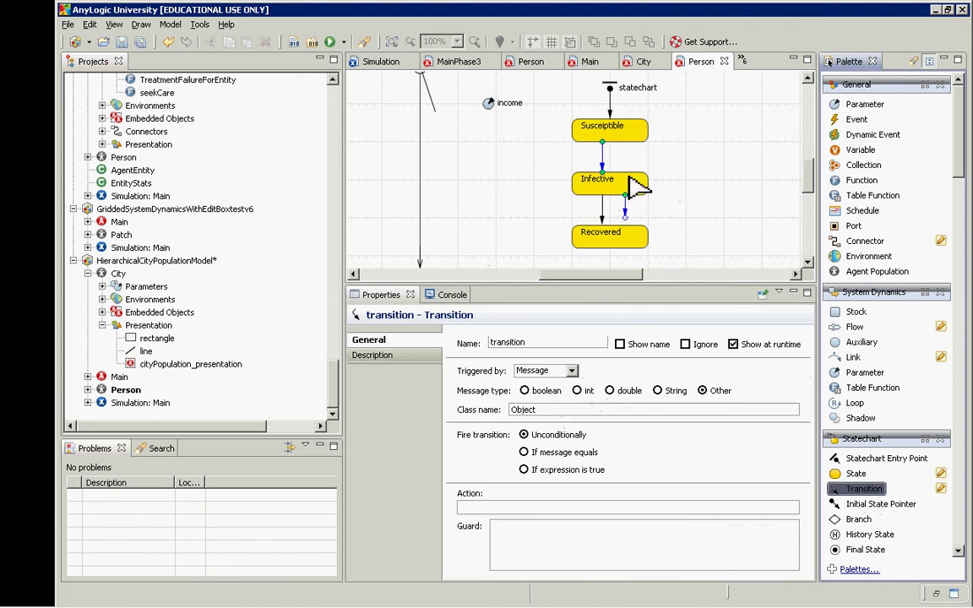
mouse_move(632, 195)
mouse_down()
mouse_move(633, 220)
mouse_move(644, 168)
mouse_move(643, 182)
mouse_up()
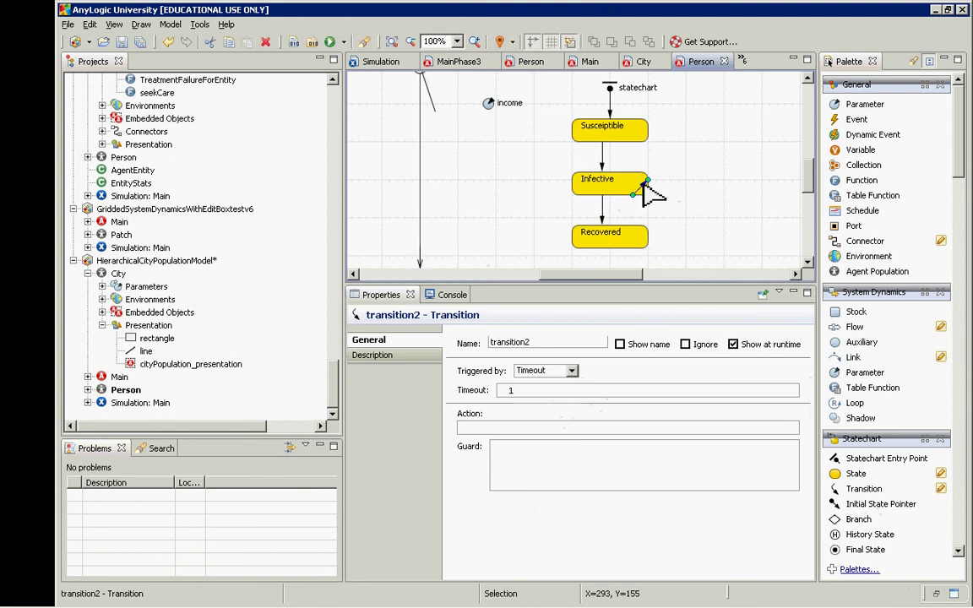
drag(642, 182, 639, 195)
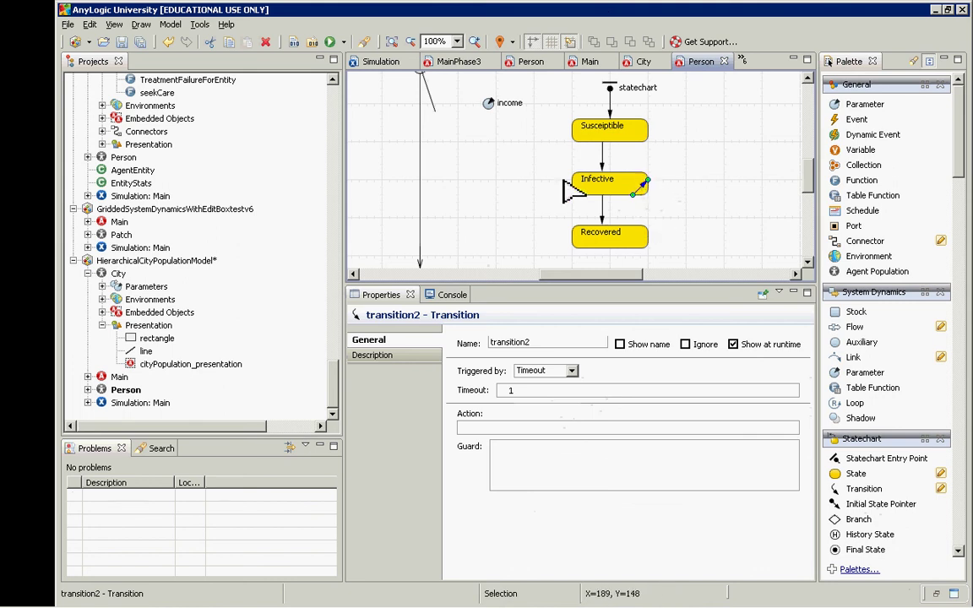
click(572, 372)
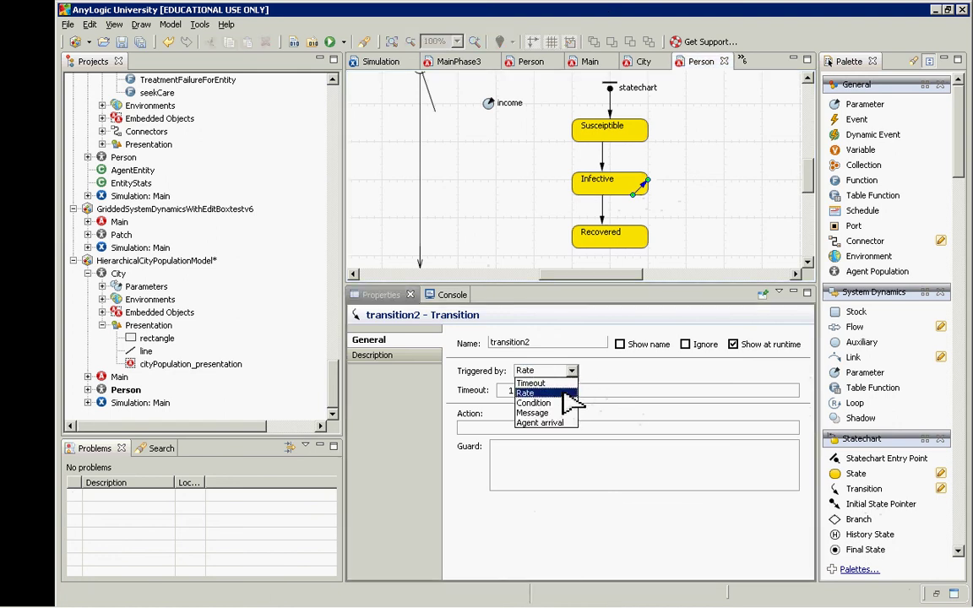
click(559, 394)
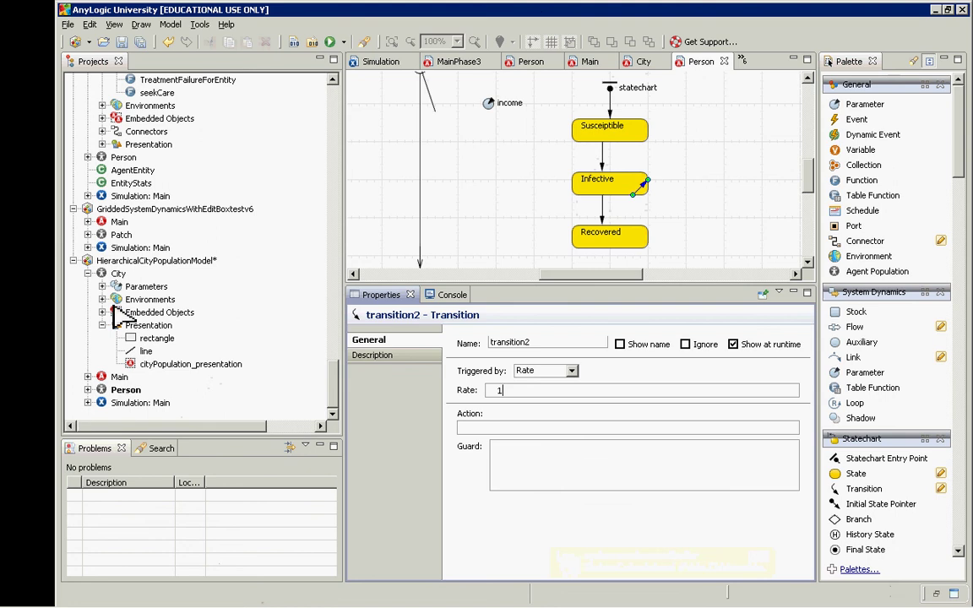
Check the Person class's Advanced and Agent properties for Forward message to: statechart.
click(123, 389)
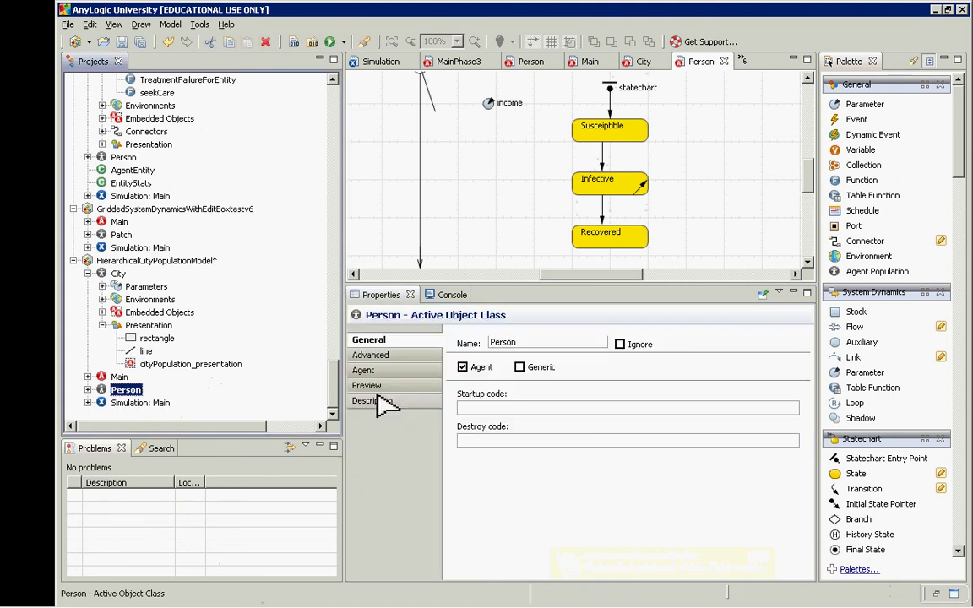
click(382, 363)
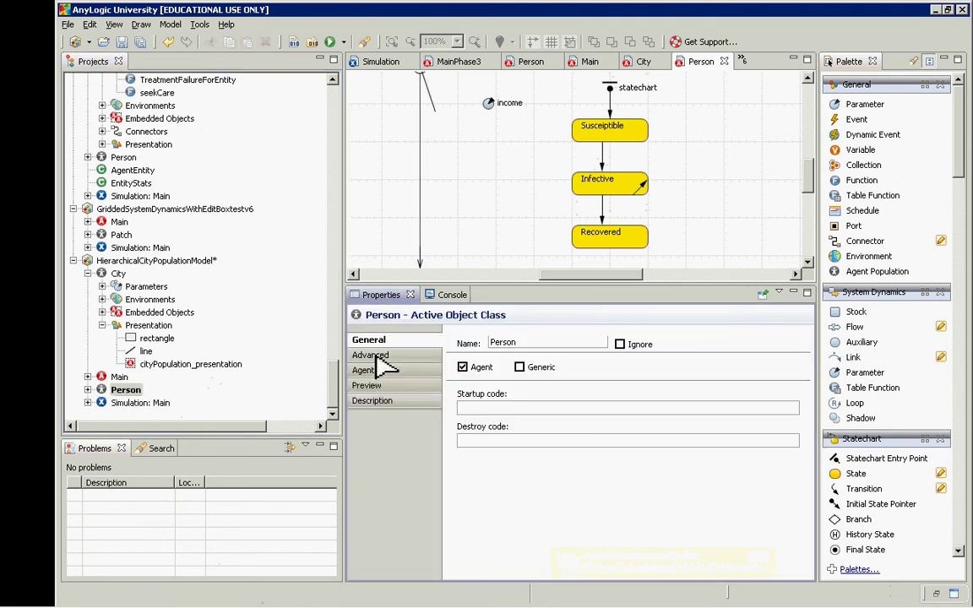
click(377, 355)
click(375, 372)
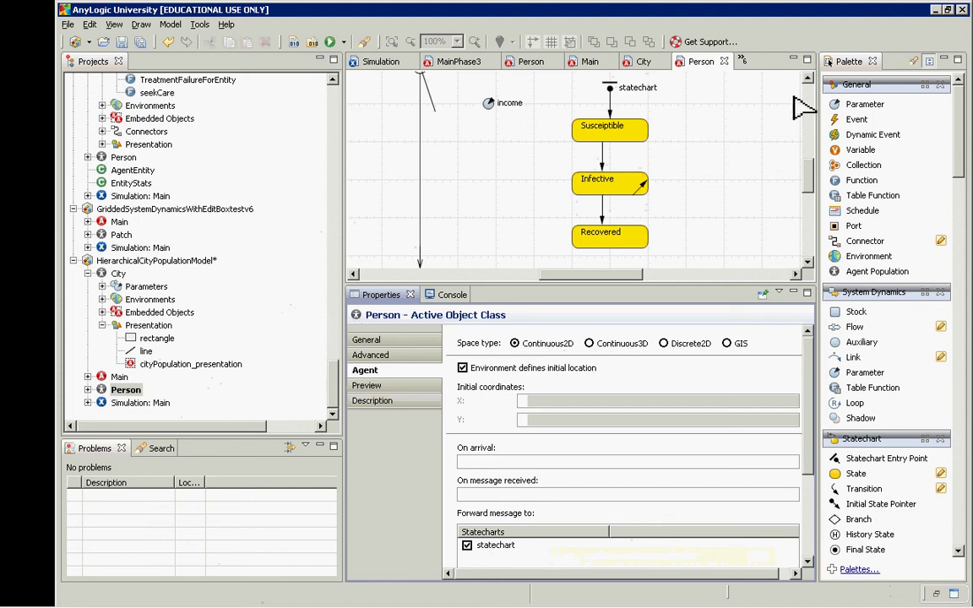
scroll(621, 150, up, 3)
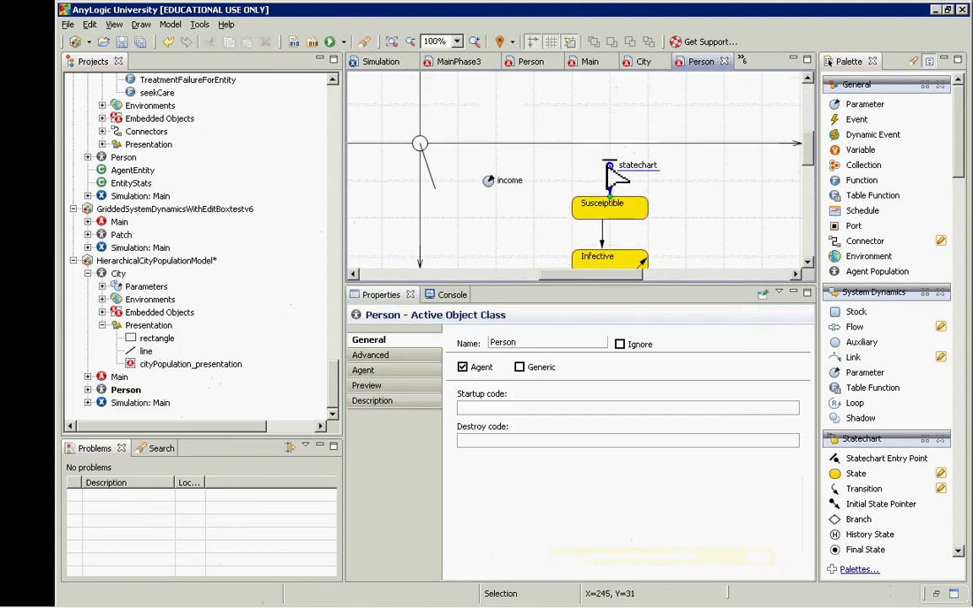
Move the statechart entry point up and rename it infectionStatechart.
drag(612, 166, 602, 155)
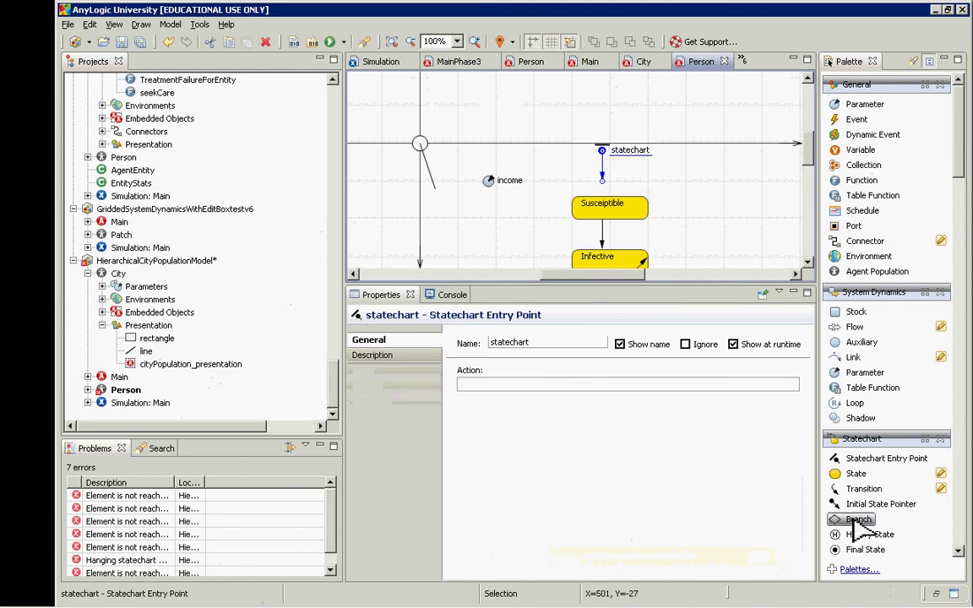
double_click(549, 343)
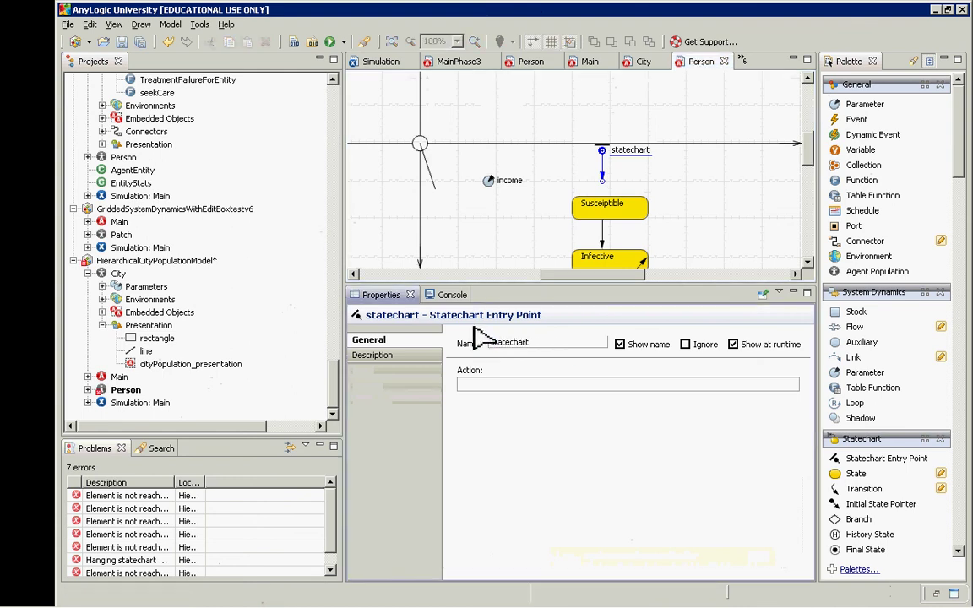
click(489, 342)
text(infectionS)
key(Delete)
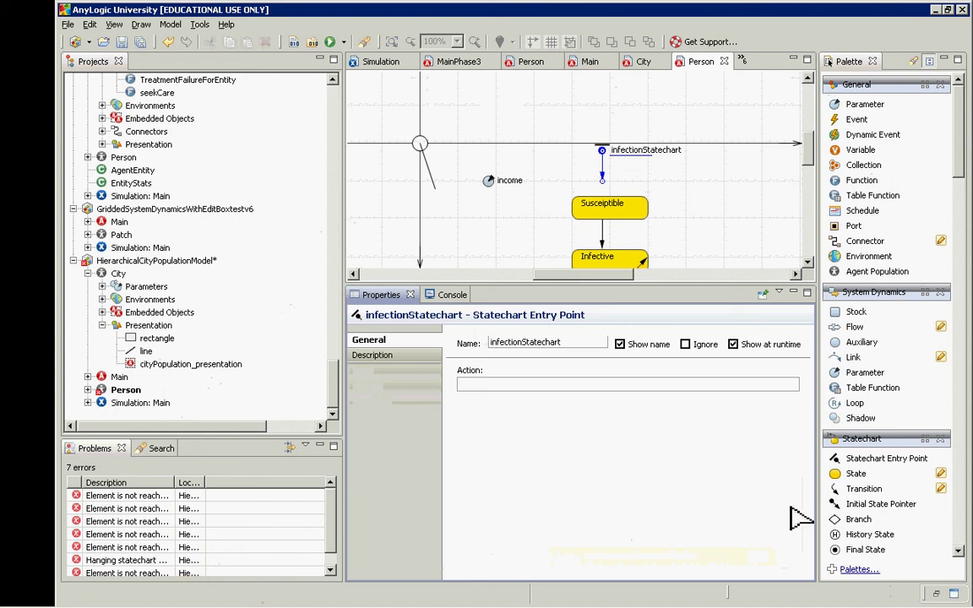
Insert a branch between the infectionStatechart entry point and Susceptible.
drag(836, 518, 602, 182)
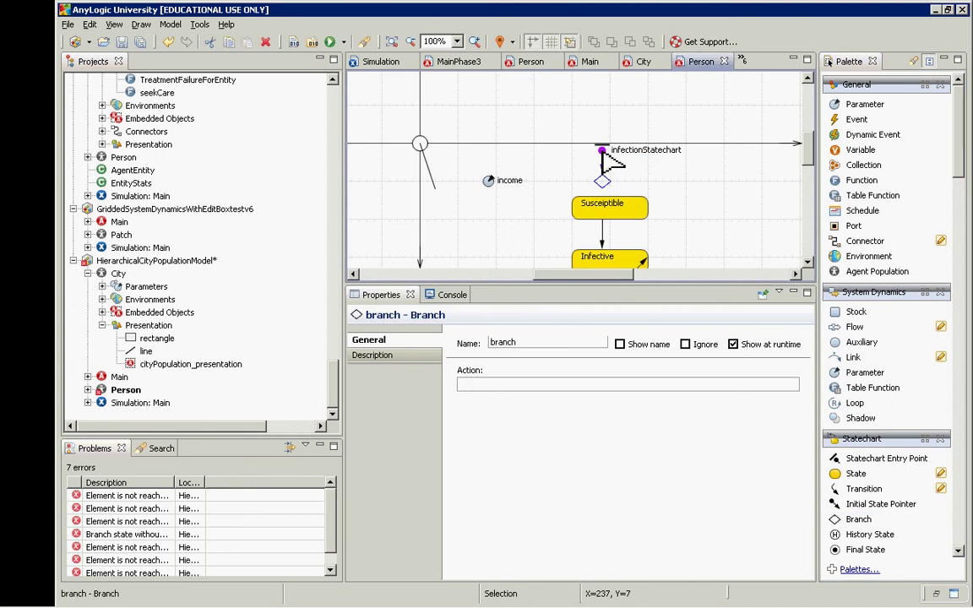
drag(602, 150, 604, 186)
click(603, 184)
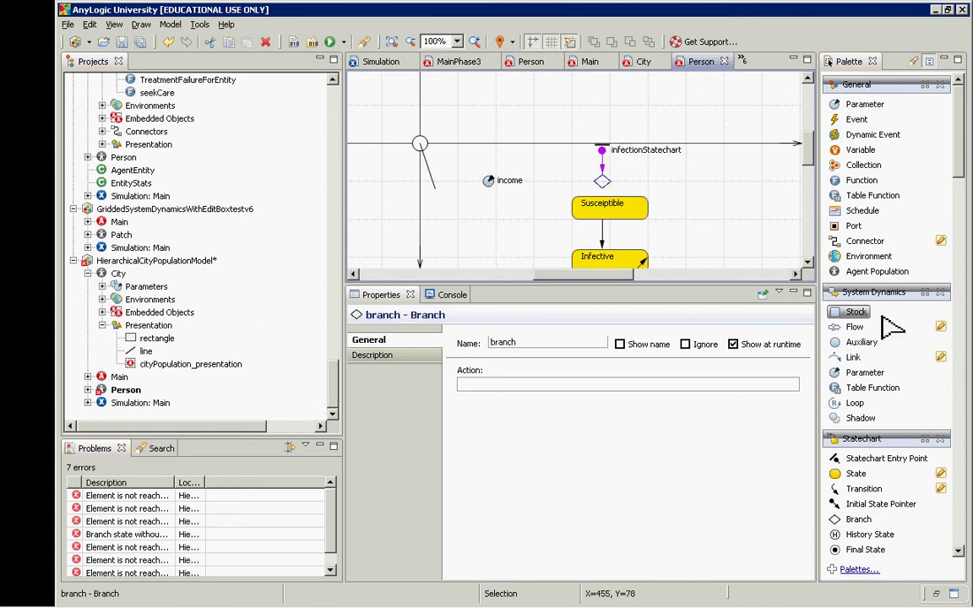
click(733, 344)
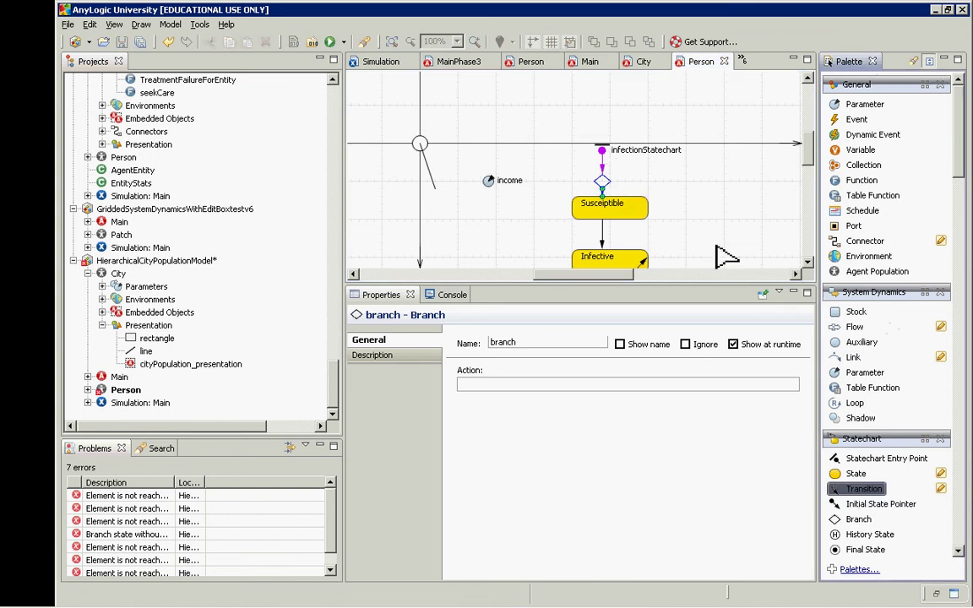
click(845, 504)
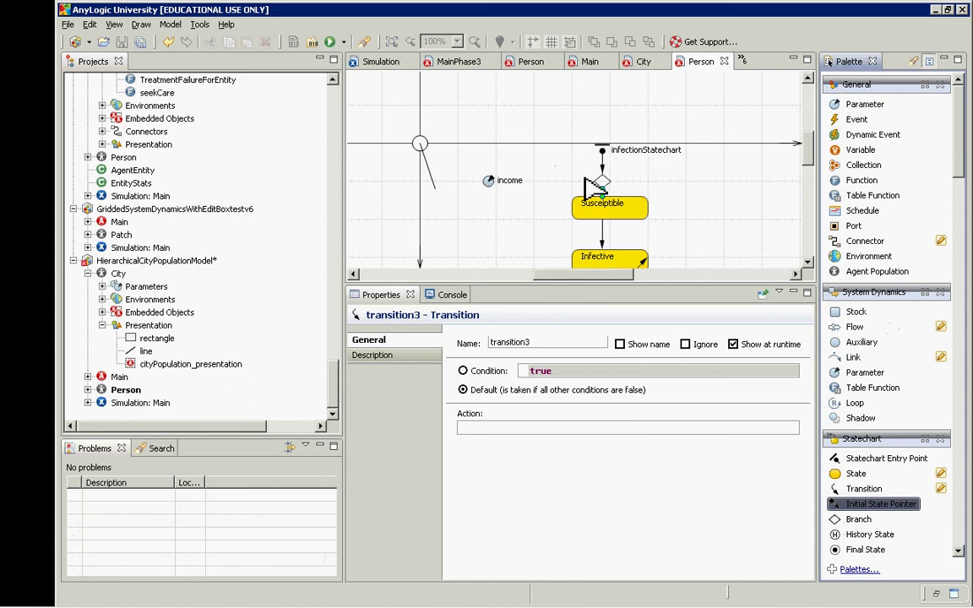
click(608, 188)
drag(610, 191, 641, 230)
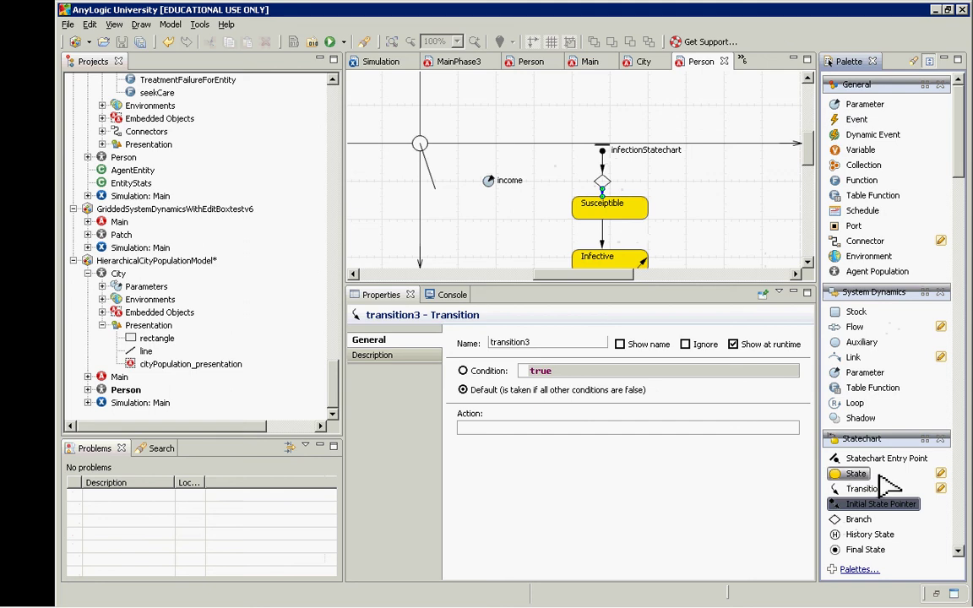
Draw transition4 from the branch into Infective, curving it out to the right.
click(877, 488)
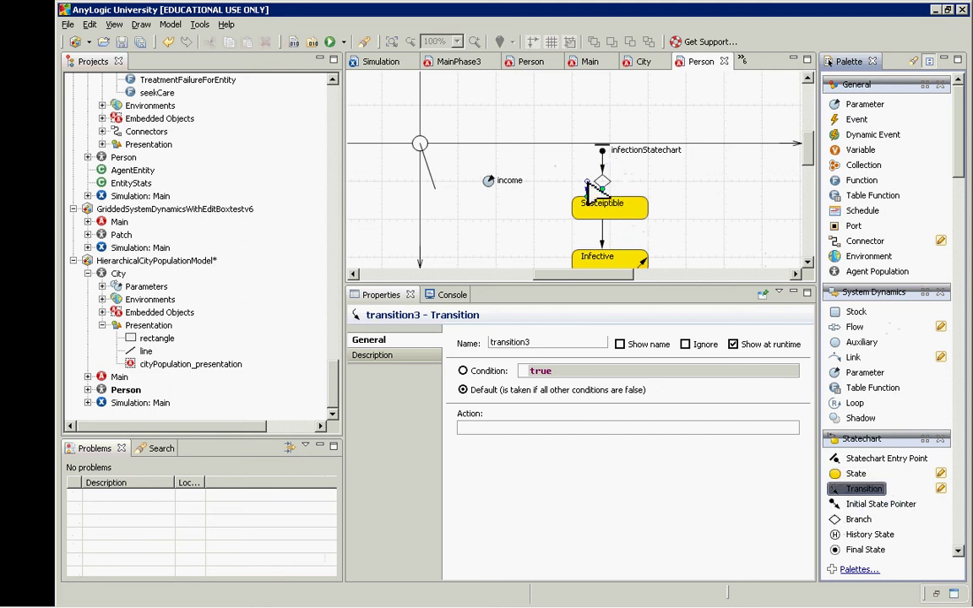
click(633, 226)
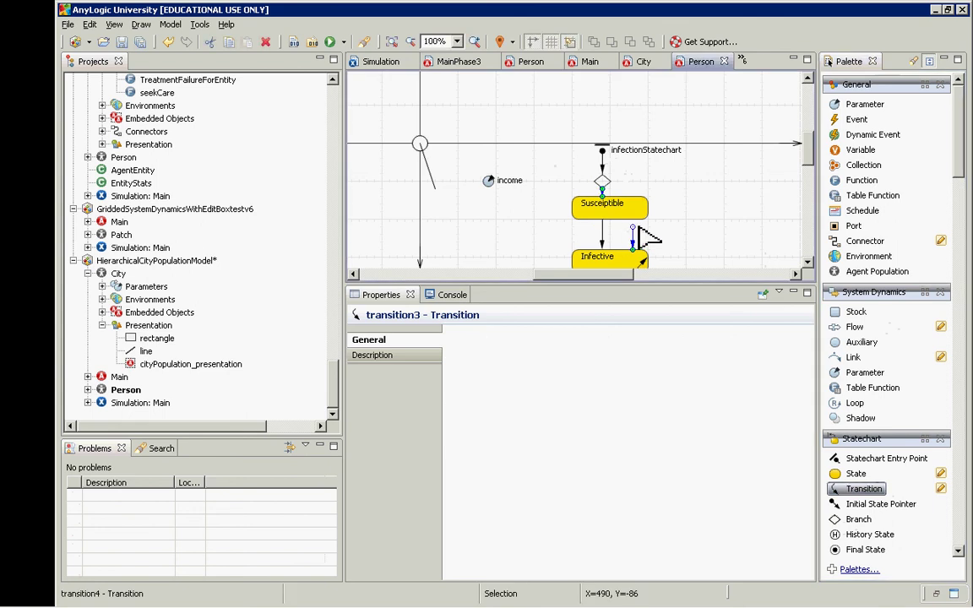
drag(638, 228, 618, 204)
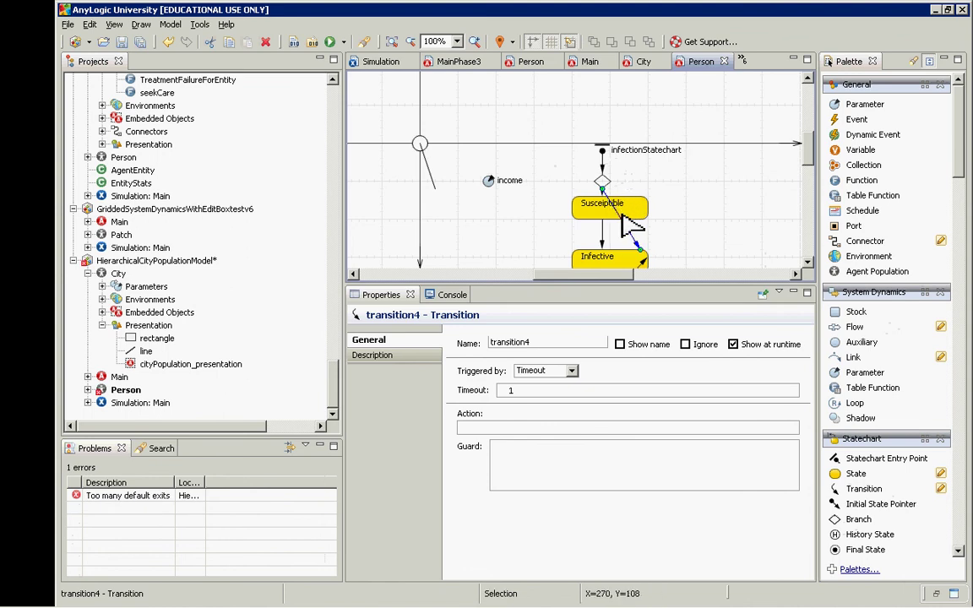
click(591, 210)
click(623, 224)
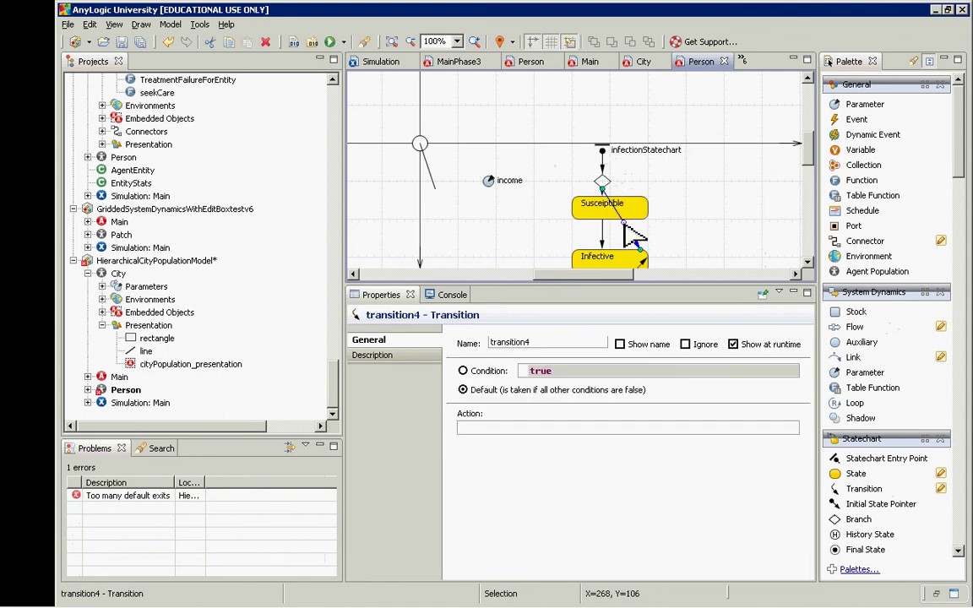
drag(625, 226, 665, 198)
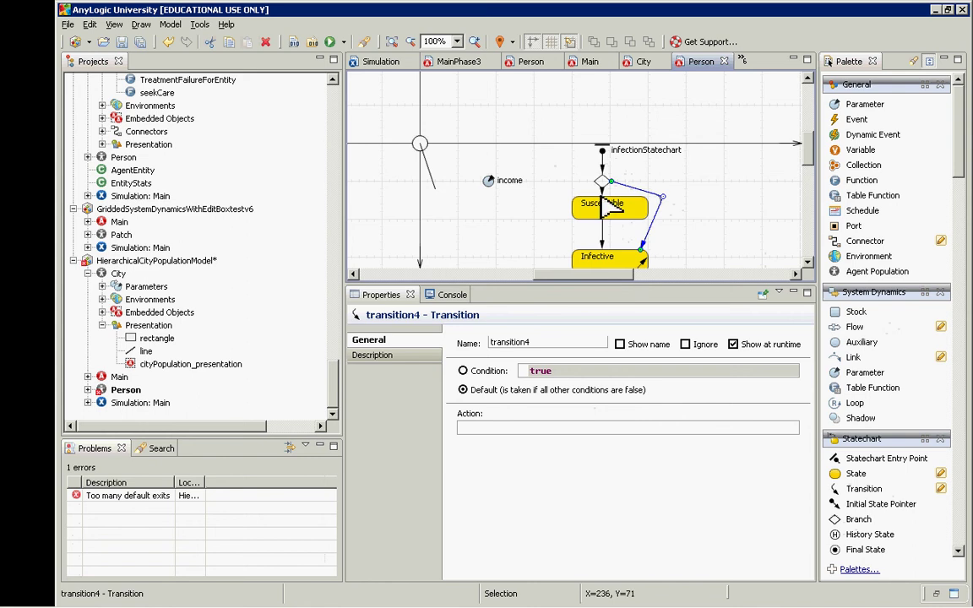
mouse_move(603, 185)
mouse_down()
mouse_move(603, 164)
mouse_move(603, 177)
mouse_up()
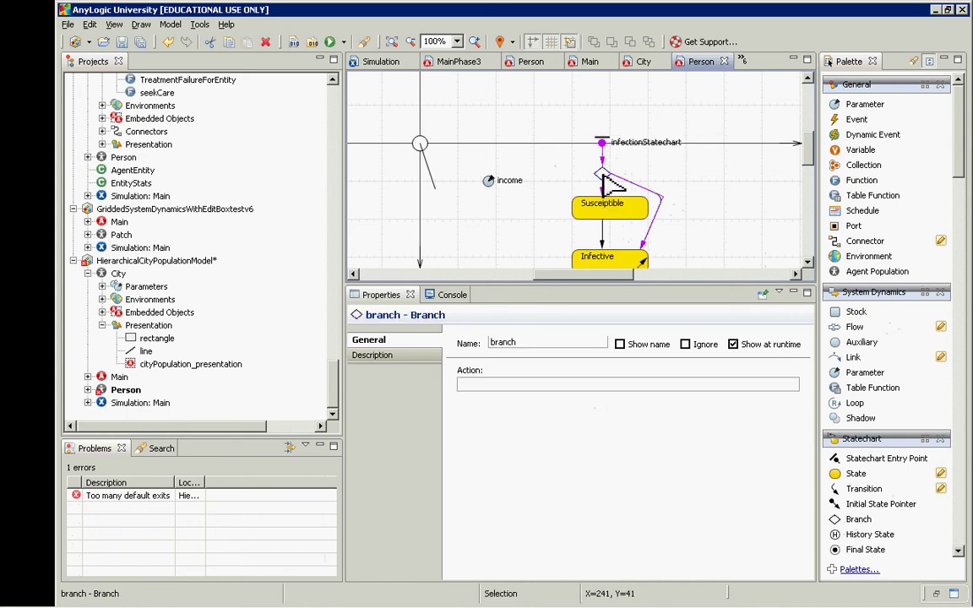
click(603, 189)
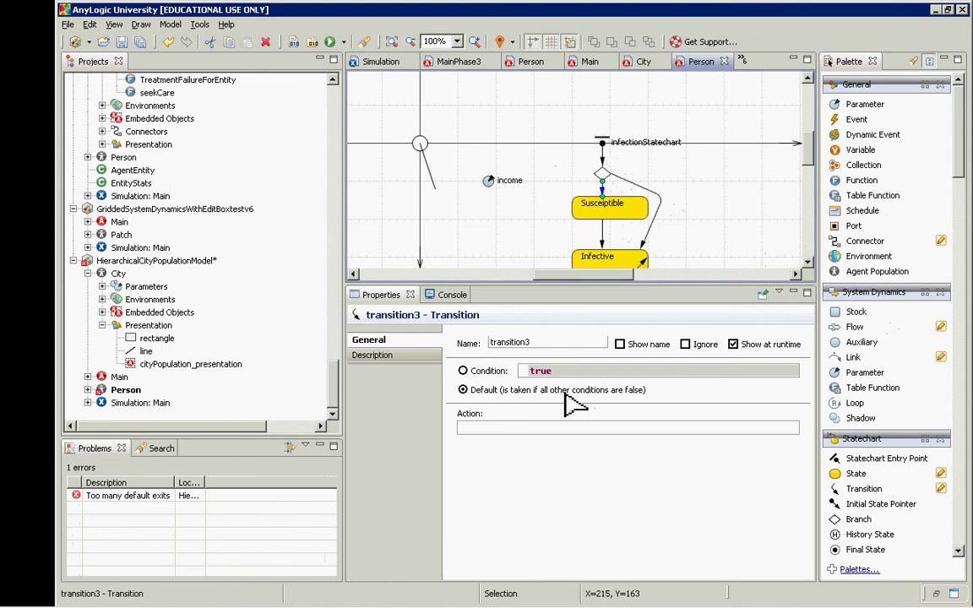
click(626, 182)
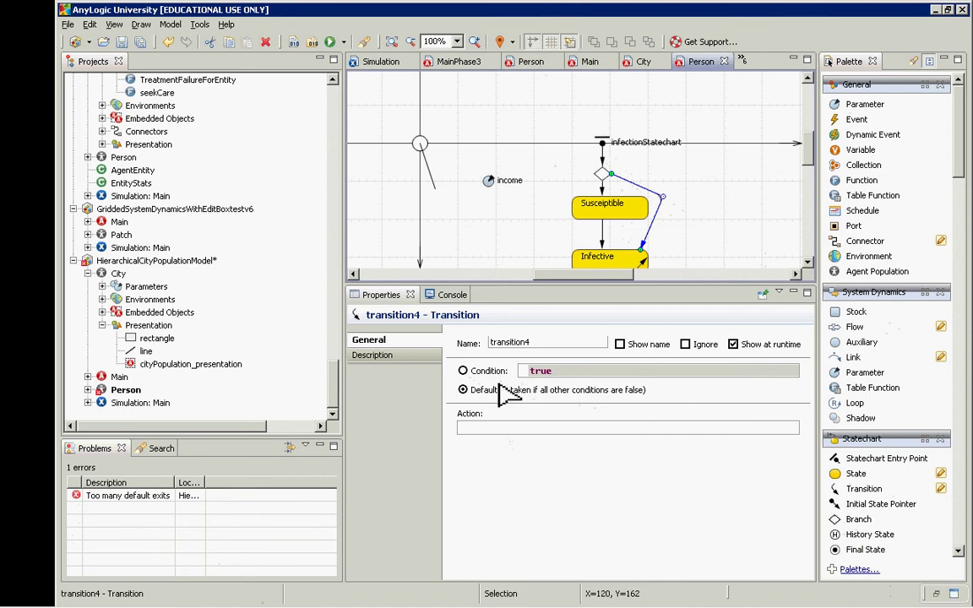
Give transition4 the condition randomTrue(0.01).
click(463, 371)
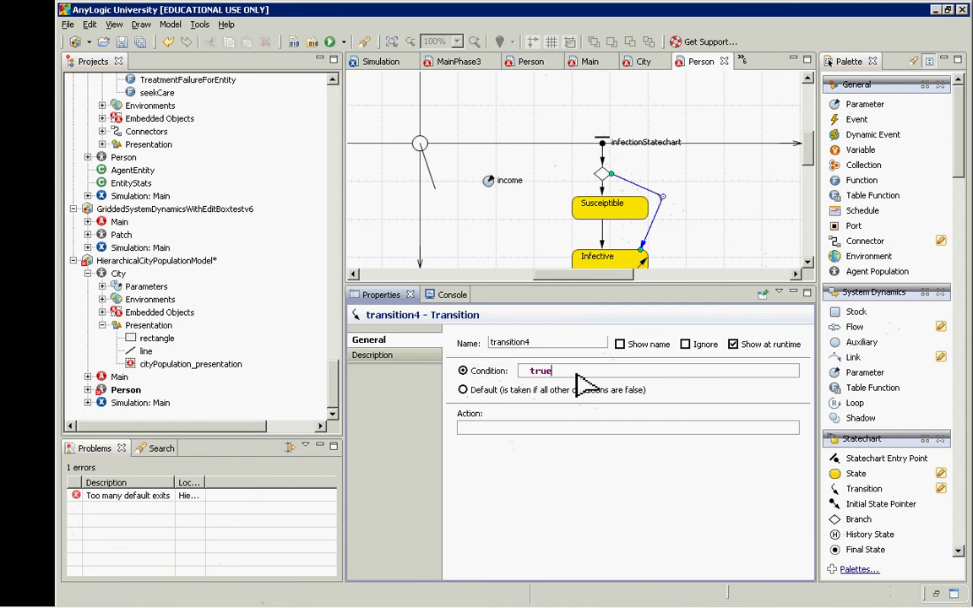
drag(556, 373, 518, 377)
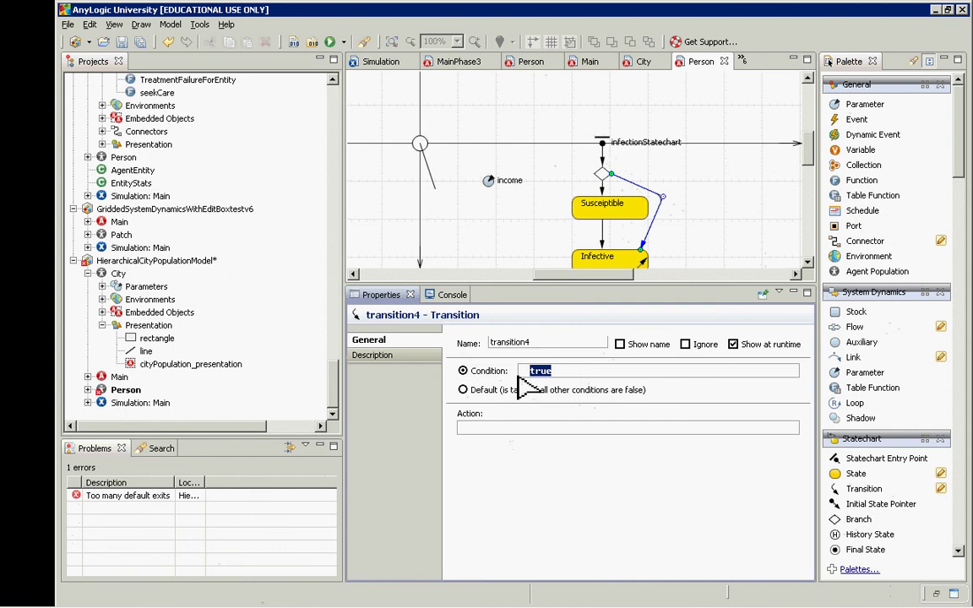
text(randomTrue(0.0)
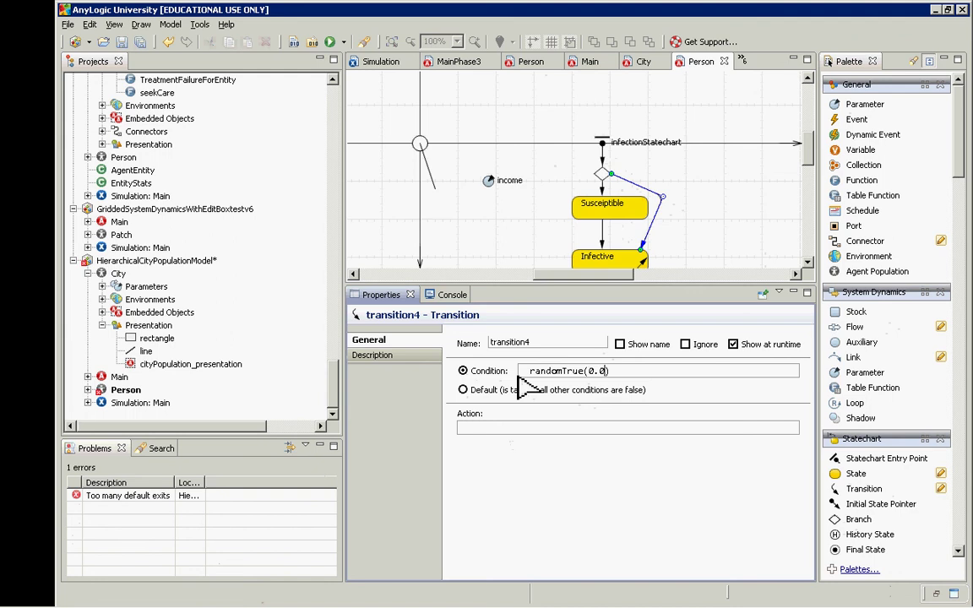
text(1))
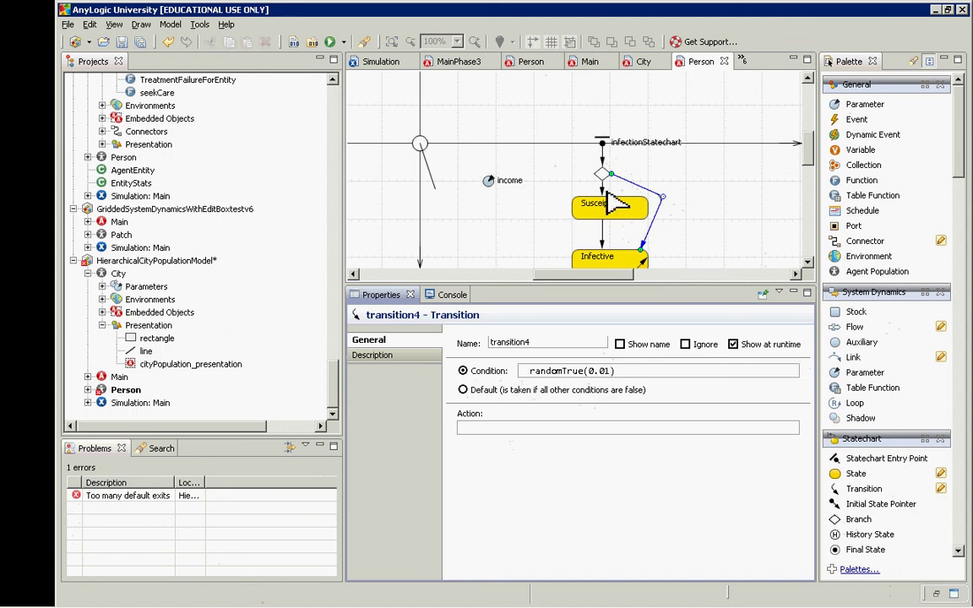
Review the message-triggered, timeout and branch transitions in the statechart.
click(603, 241)
click(602, 243)
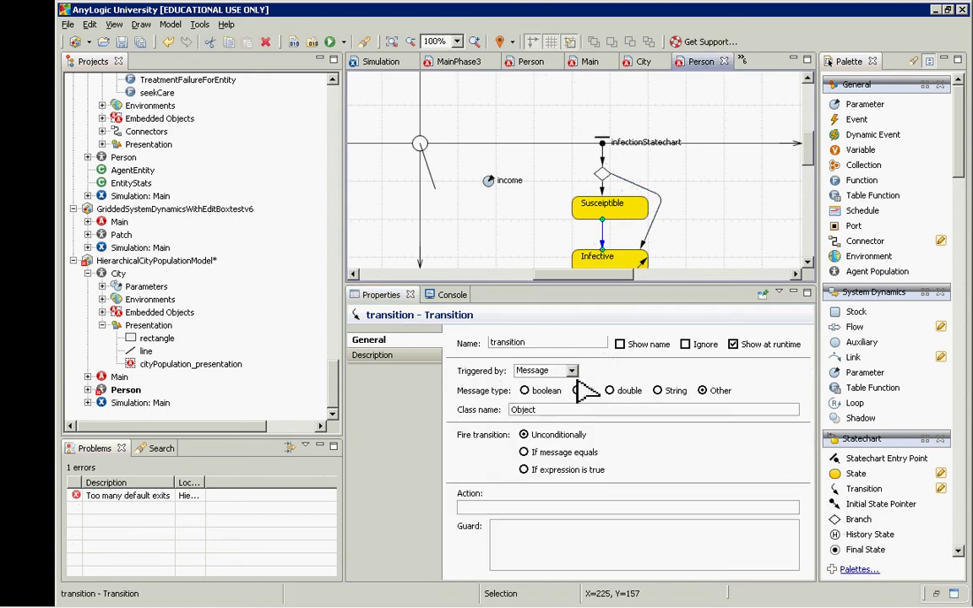
click(808, 263)
click(808, 262)
click(808, 263)
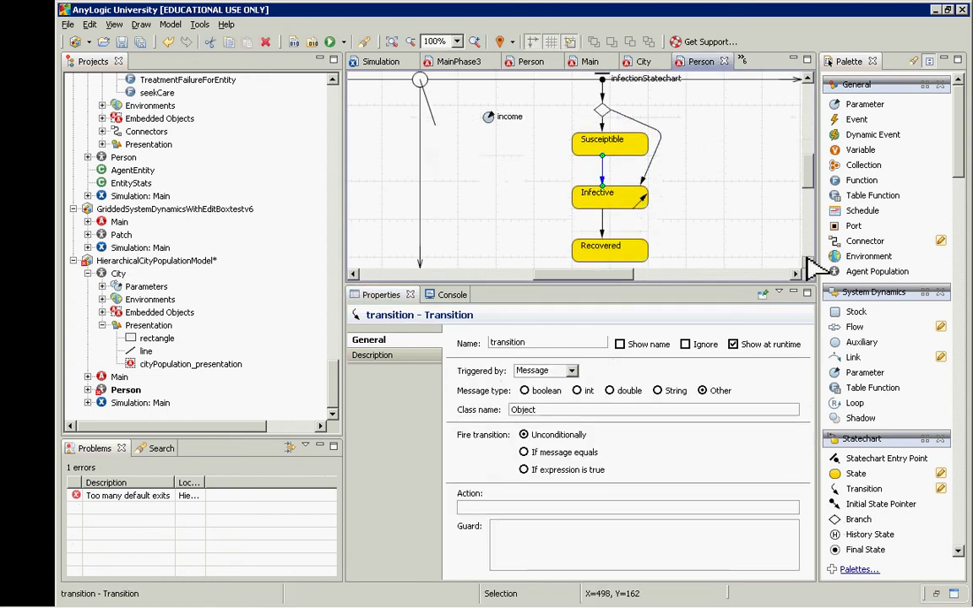
click(808, 262)
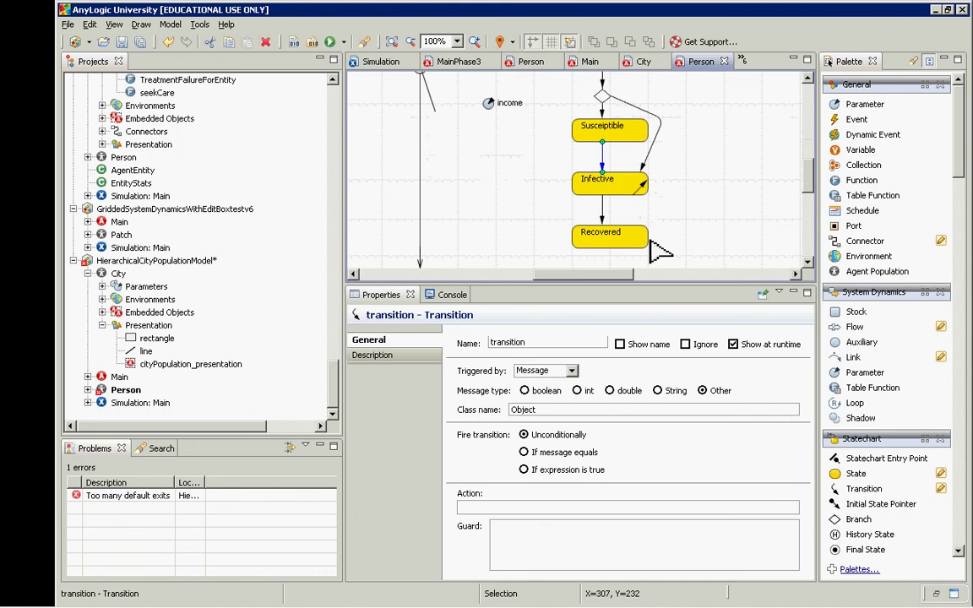
click(602, 208)
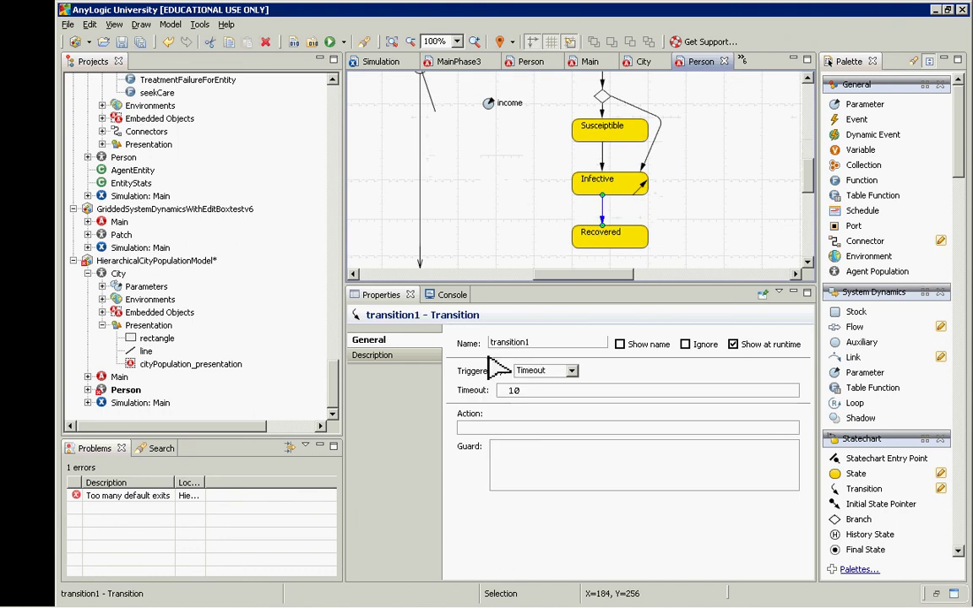
right_click(601, 97)
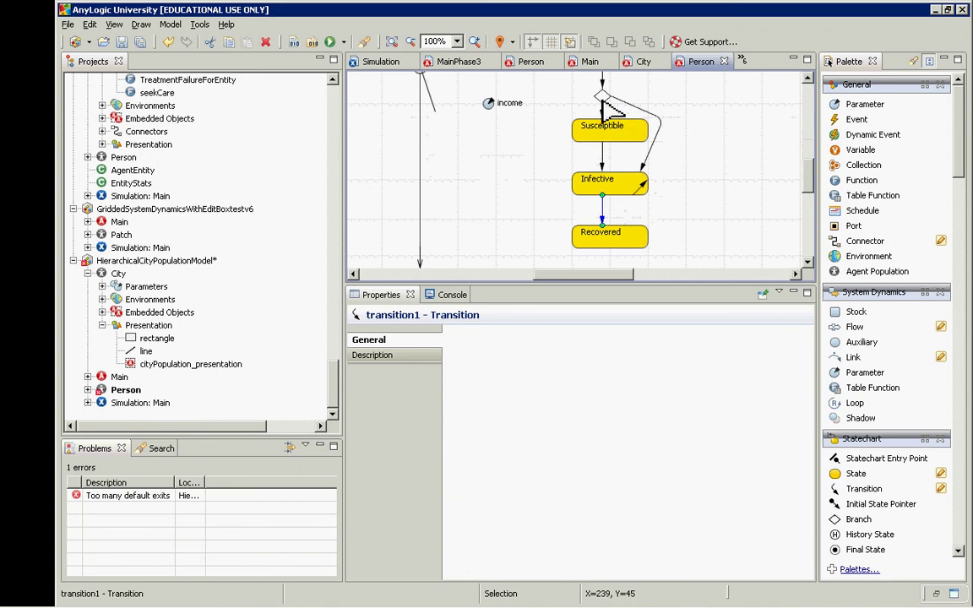
key(Escape)
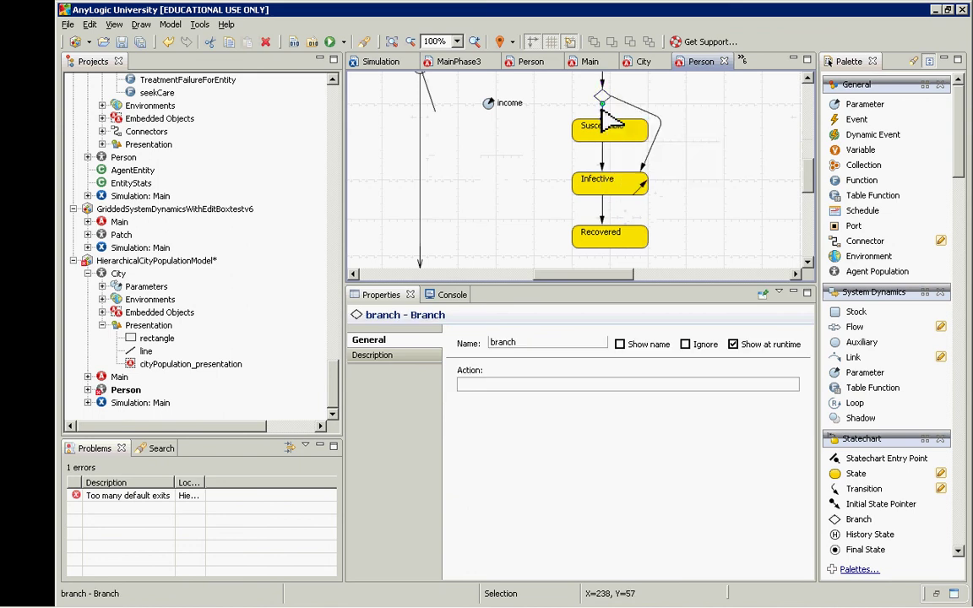
click(602, 110)
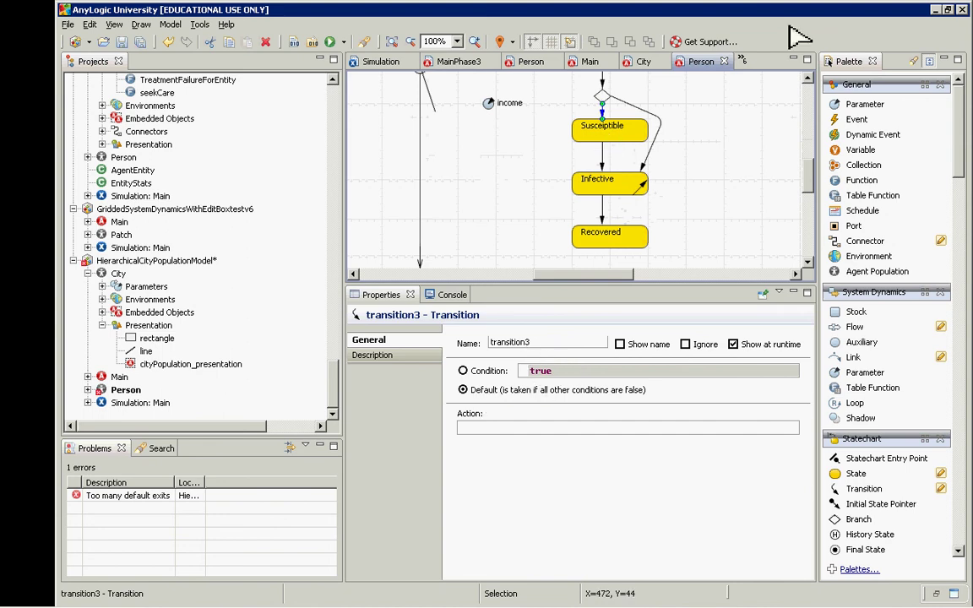
Reselect transition4 and select its whole condition expression.
click(657, 127)
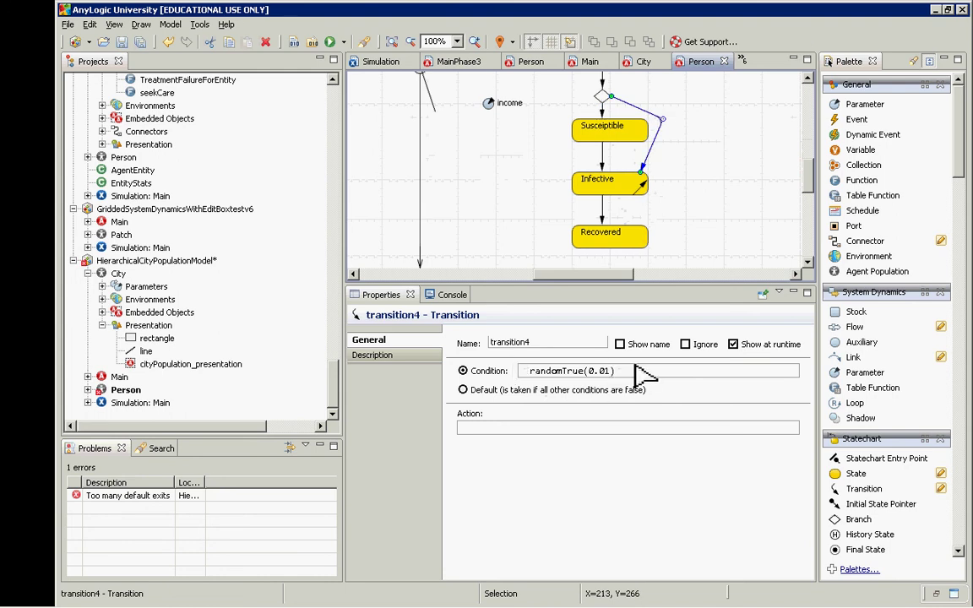
click(641, 308)
click(611, 372)
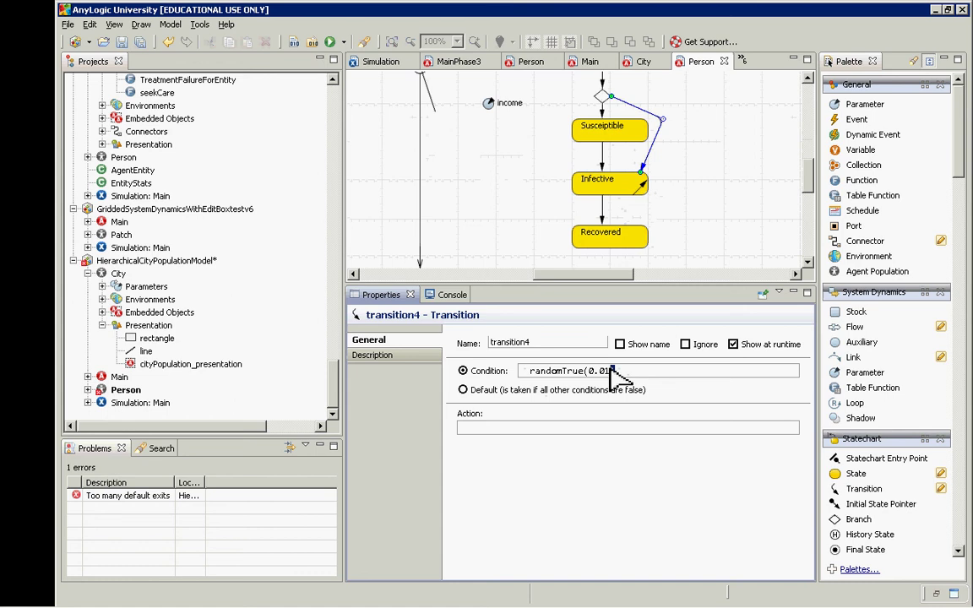
drag(613, 373, 472, 338)
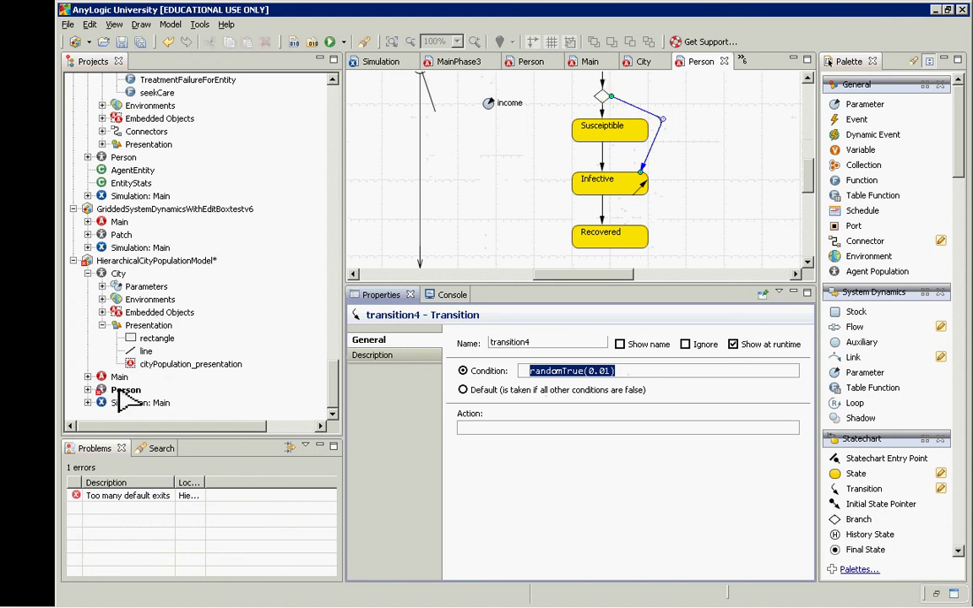
Add a bend point to transition4 and build the model.
drag(620, 119, 663, 119)
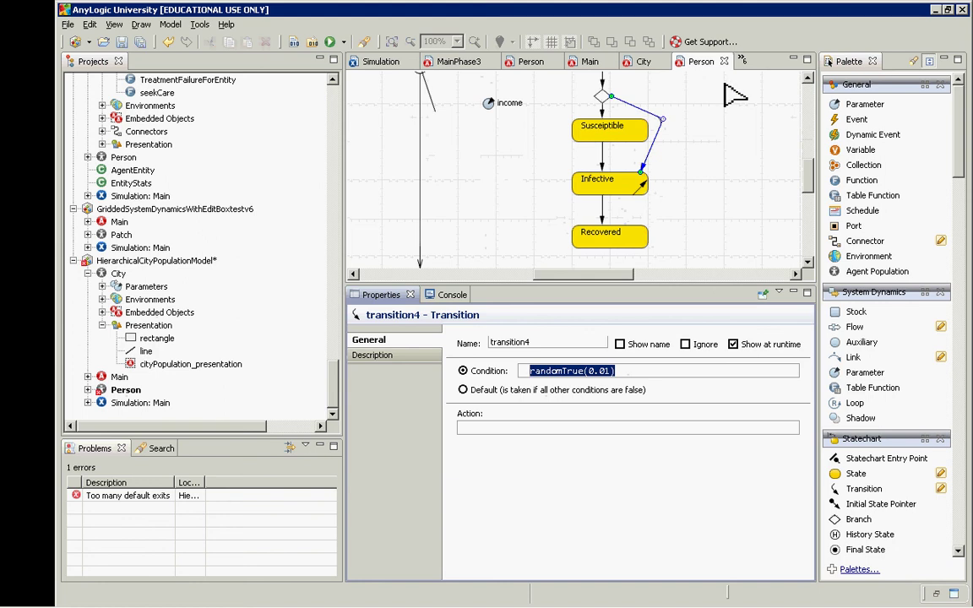
click(811, 81)
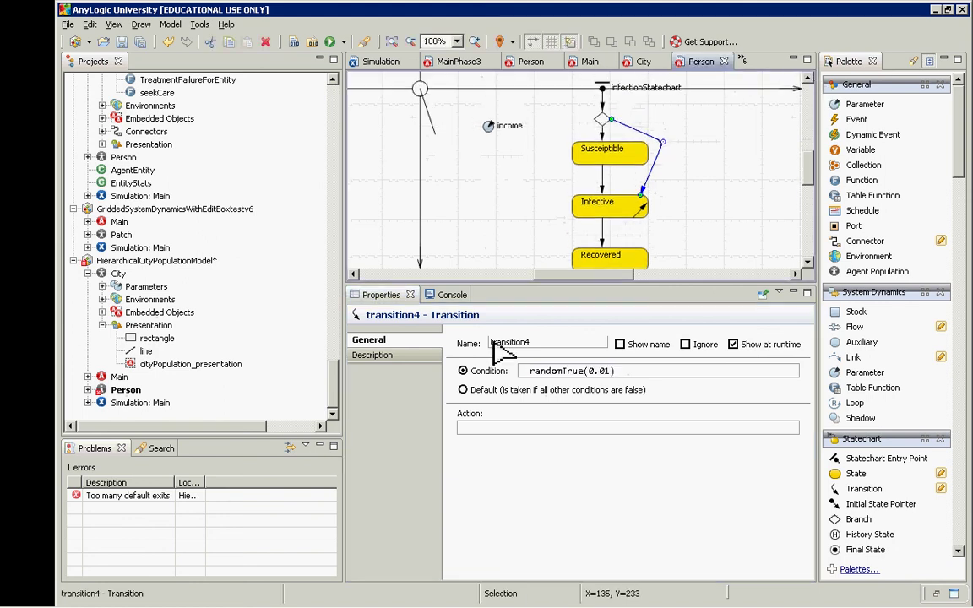
click(292, 42)
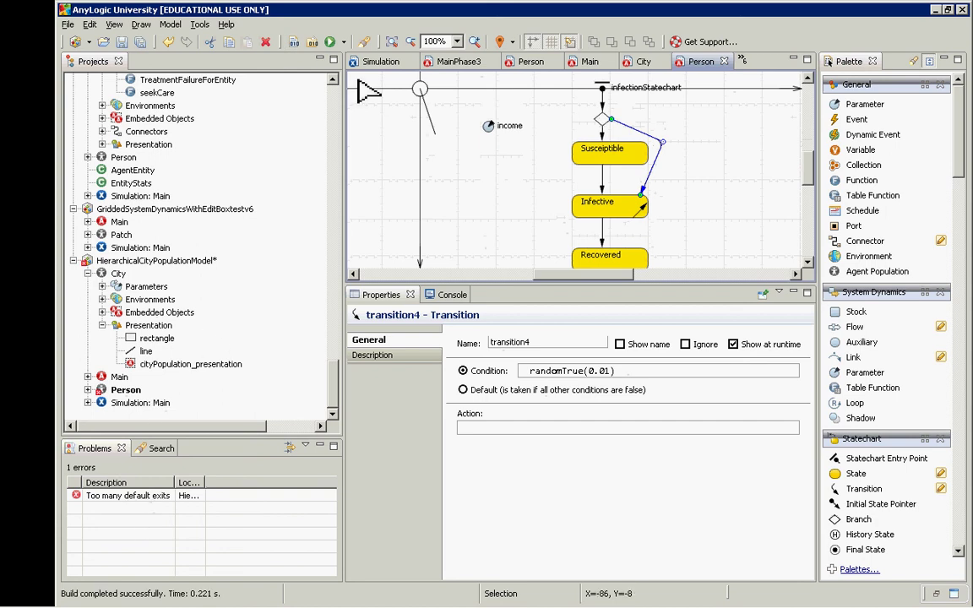
click(292, 42)
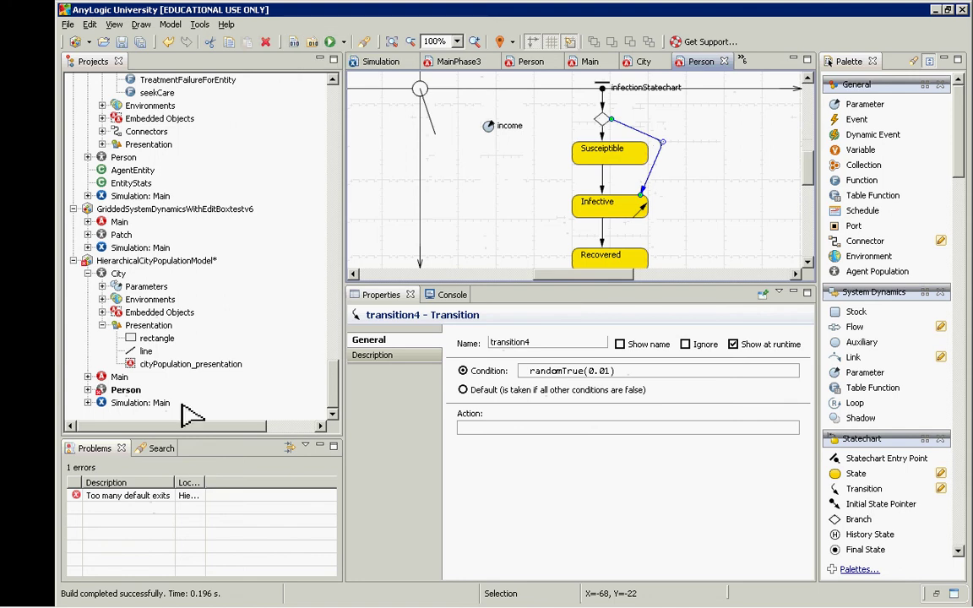
click(156, 395)
Show the Simulation: Main experiment's properties without running it.
right_click(156, 401)
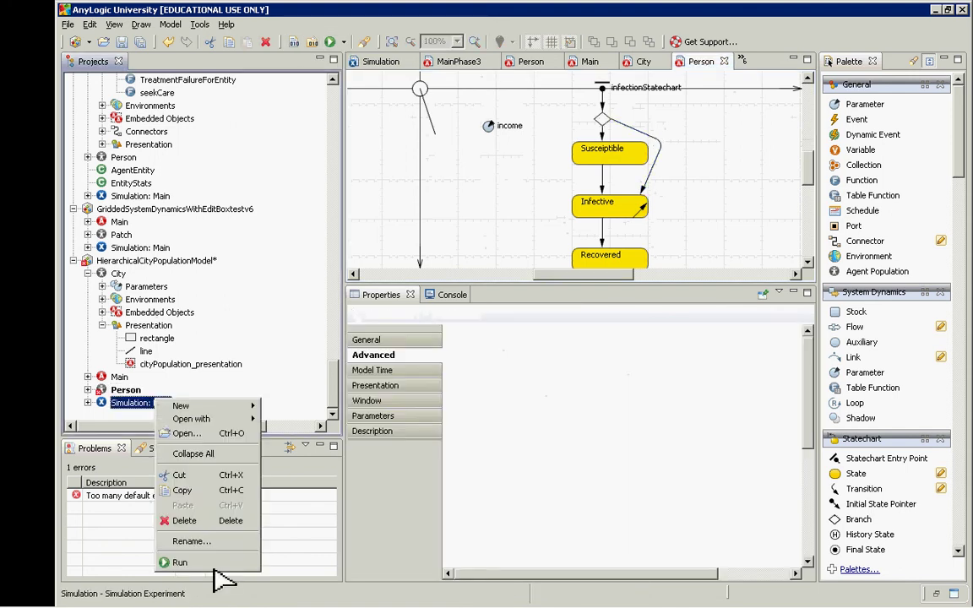
key(Escape)
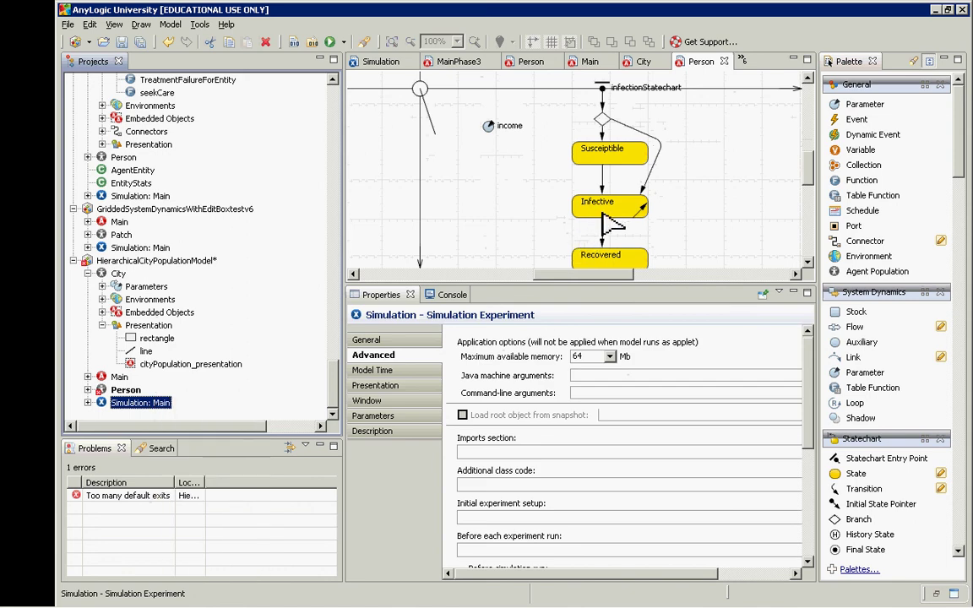
Set the oval's fill color to infectionStatechart.isStateActive(Infective) ? Color.RED : Color.GREEN.
click(417, 90)
click(417, 90)
click(419, 87)
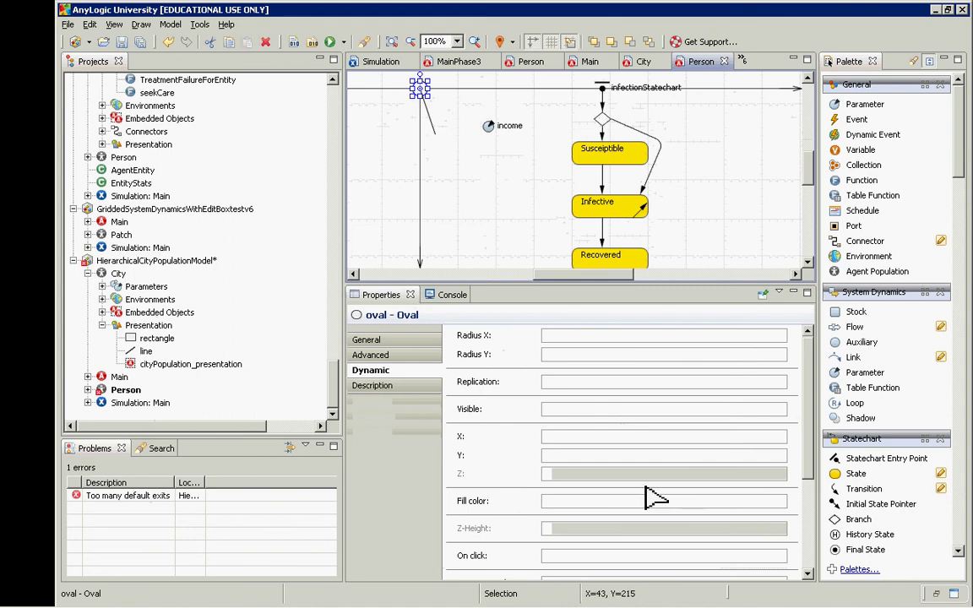
click(603, 505)
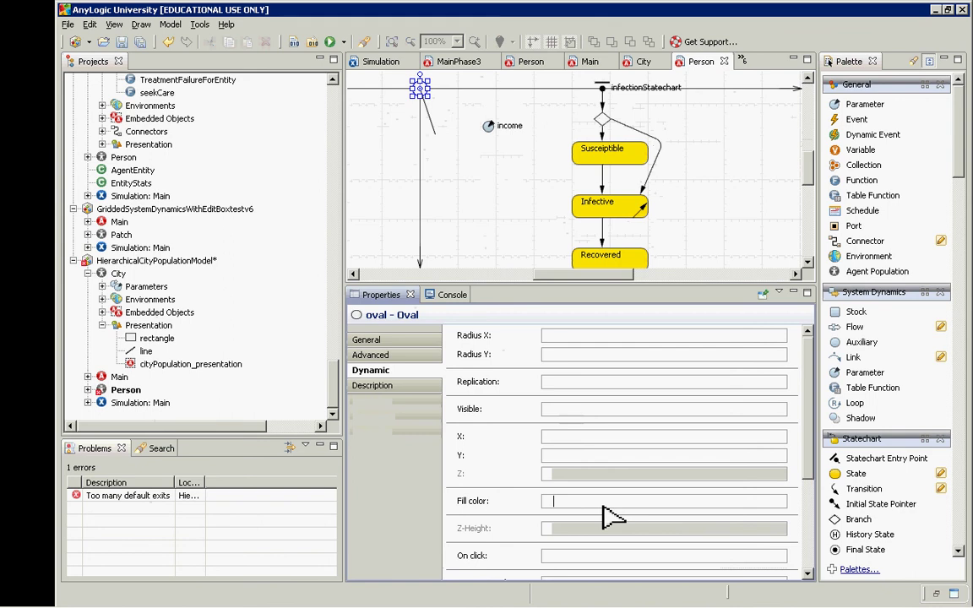
text(infectionStatechart)
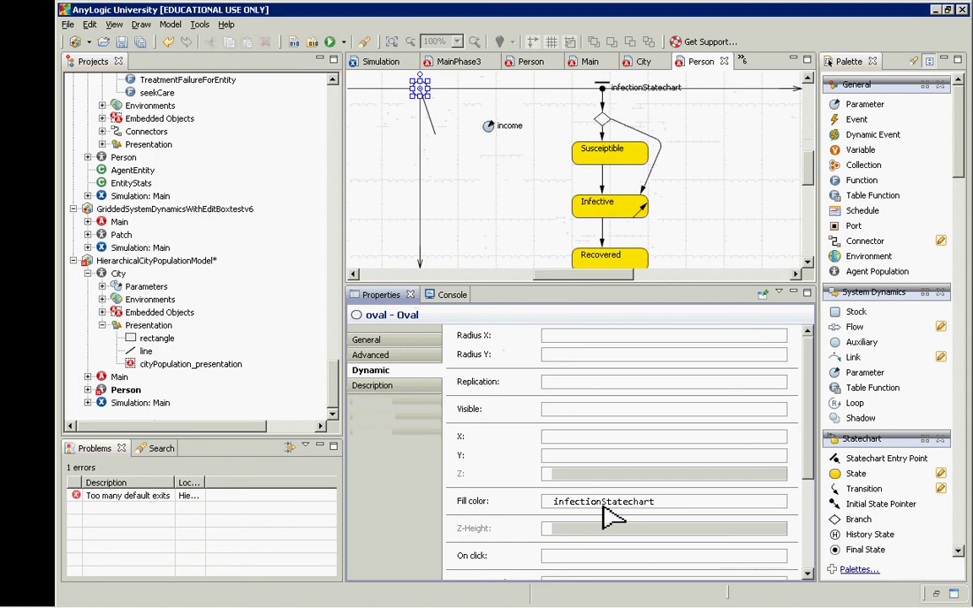
text(.)
text(isStateActive(Infective)
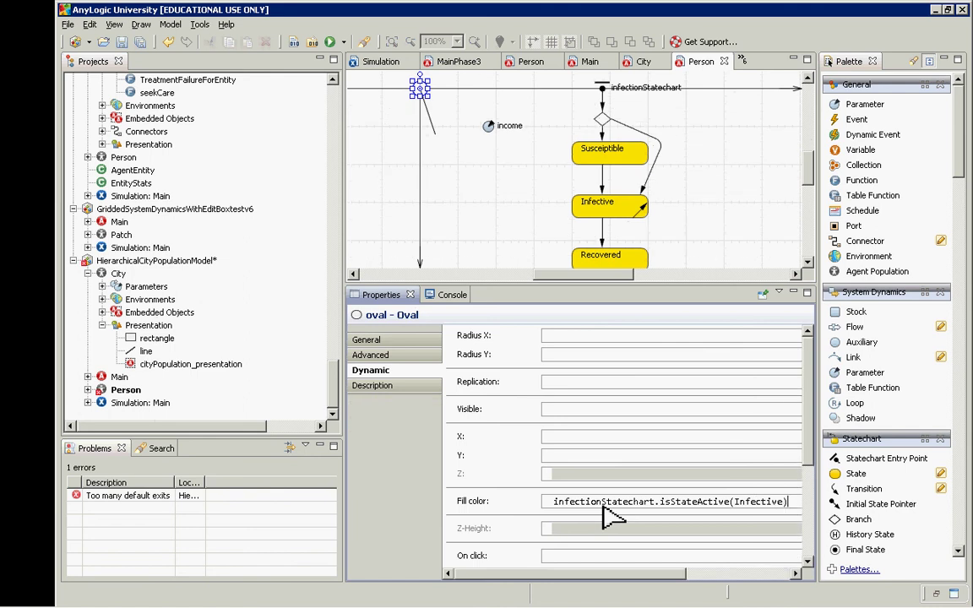
text() ? Co)
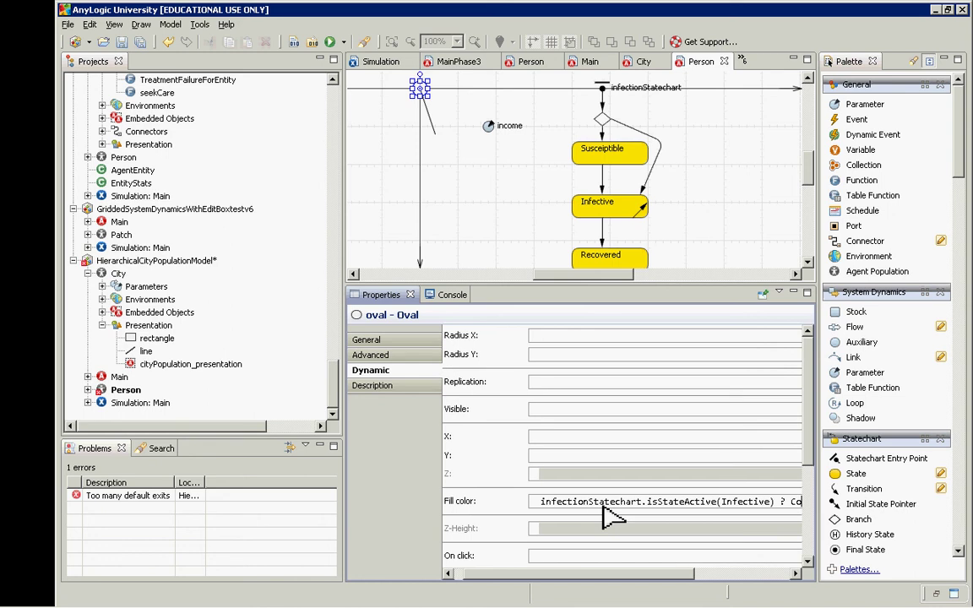
text(lor.RED)
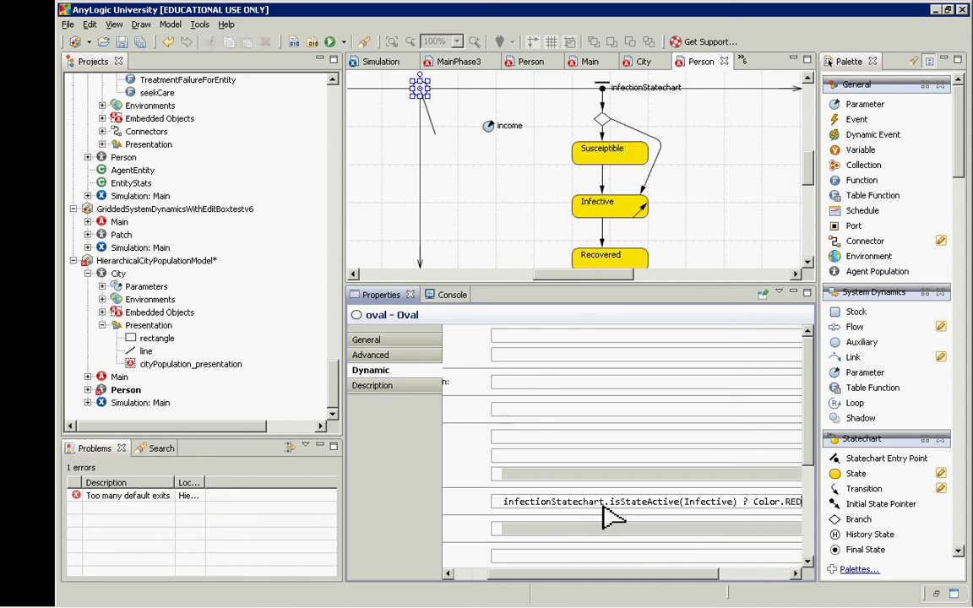
text( : Color.GREEN)
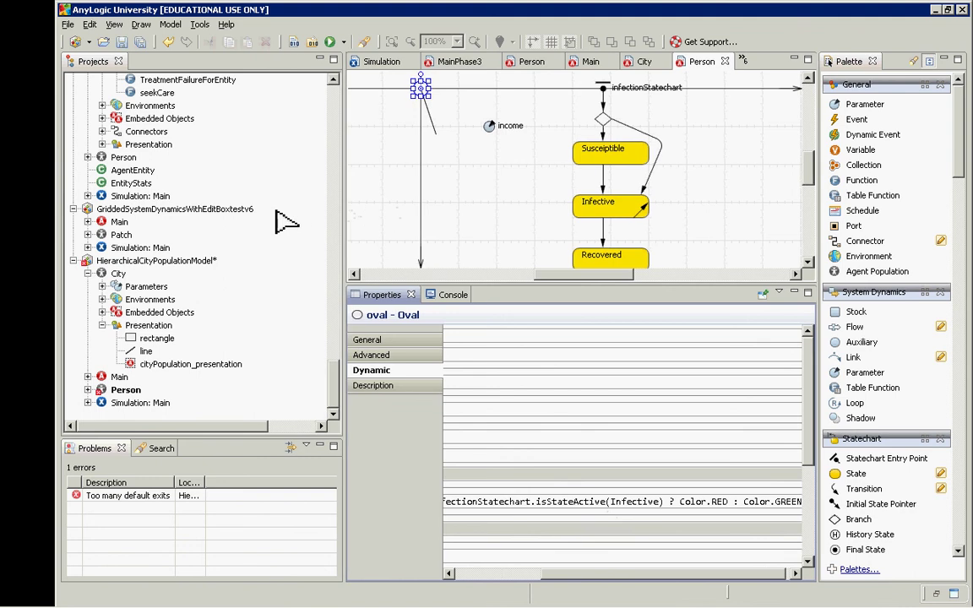
Widen the properties panel, review the color expression, and build the model.
drag(343, 221, 255, 217)
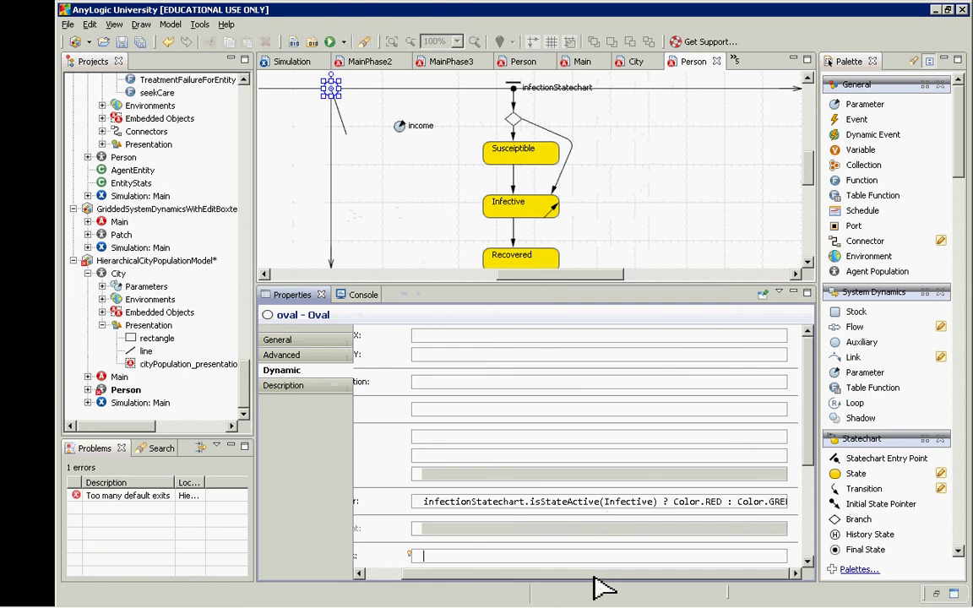
drag(594, 573, 534, 573)
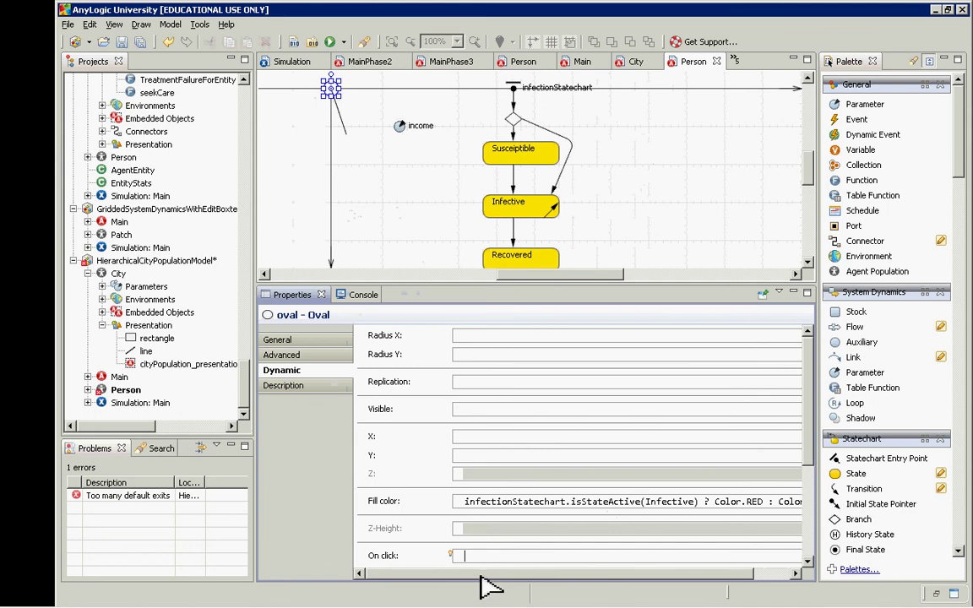
click(456, 555)
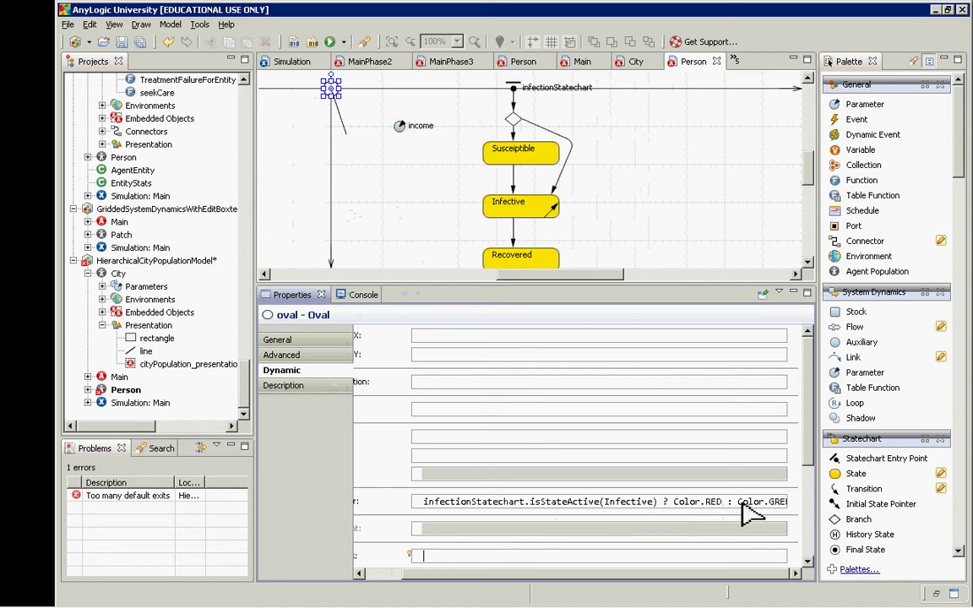
drag(742, 504, 770, 502)
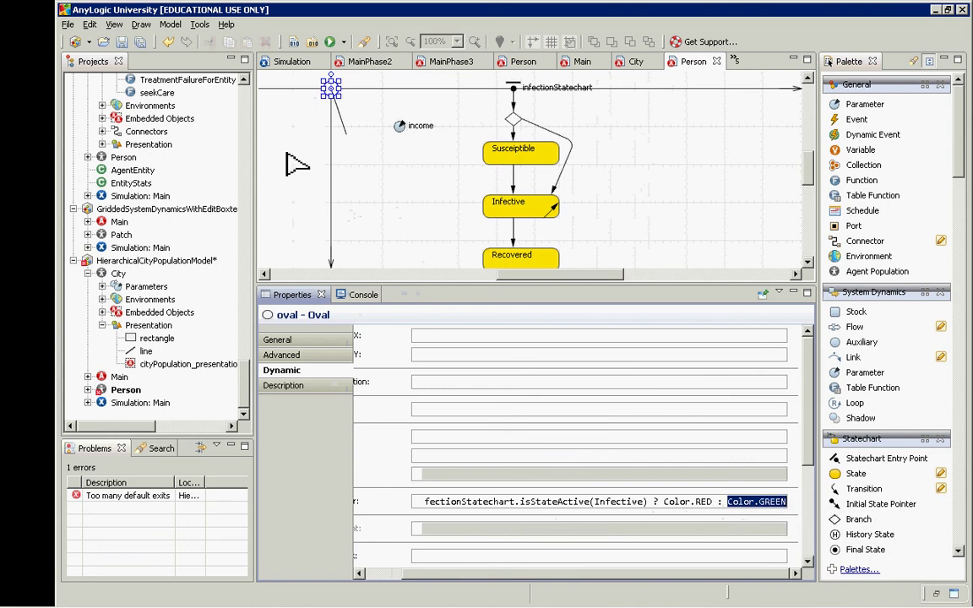
click(294, 42)
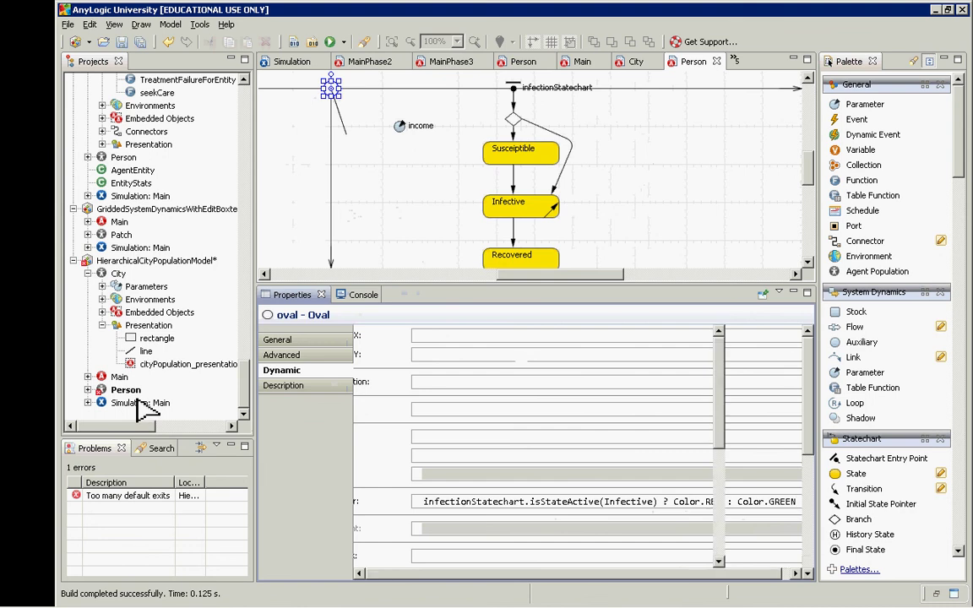
Try running Simulation: Main, cancel the workspace-errors launch, and jump to the default-exits error.
right_click(139, 403)
click(182, 569)
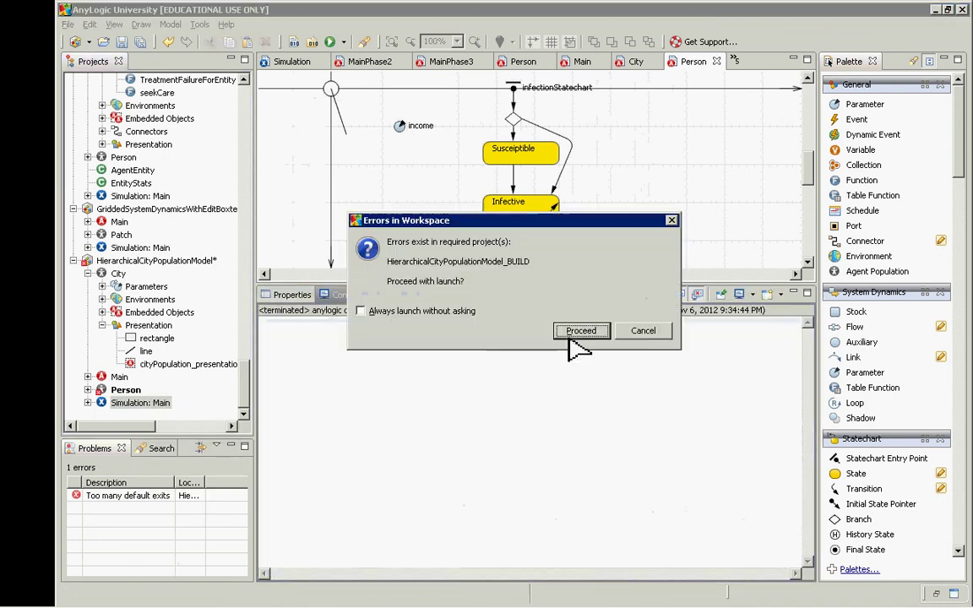
click(648, 332)
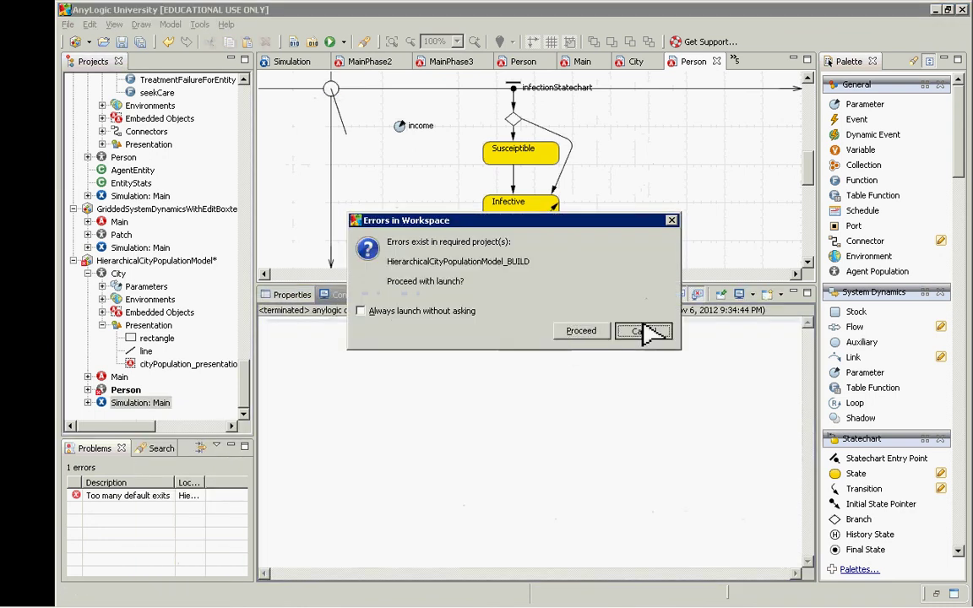
double_click(153, 497)
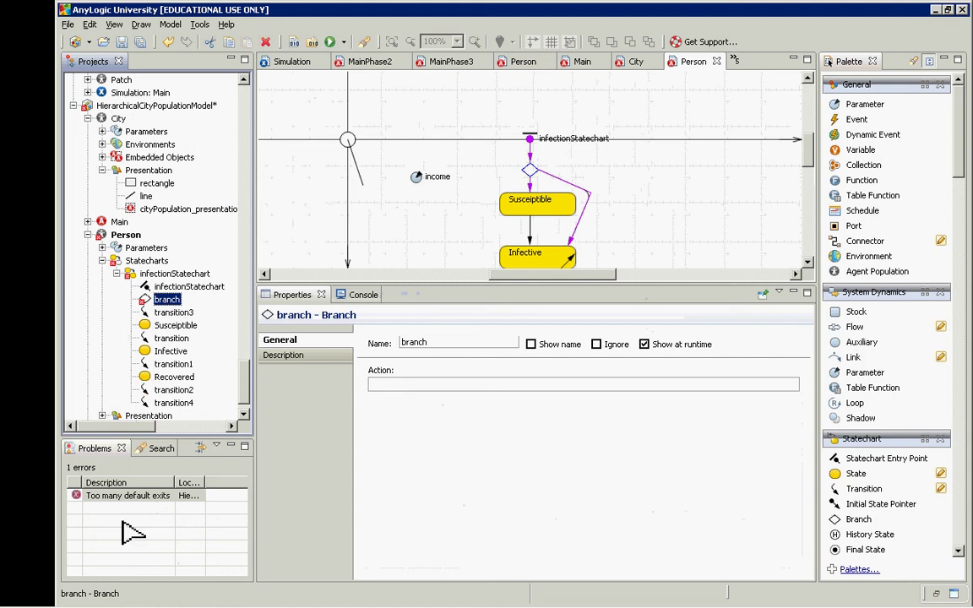
Rebuild, retry the HierarchicalCityPopulationModel run, cancel it, and open the branch with too many default exits.
click(294, 41)
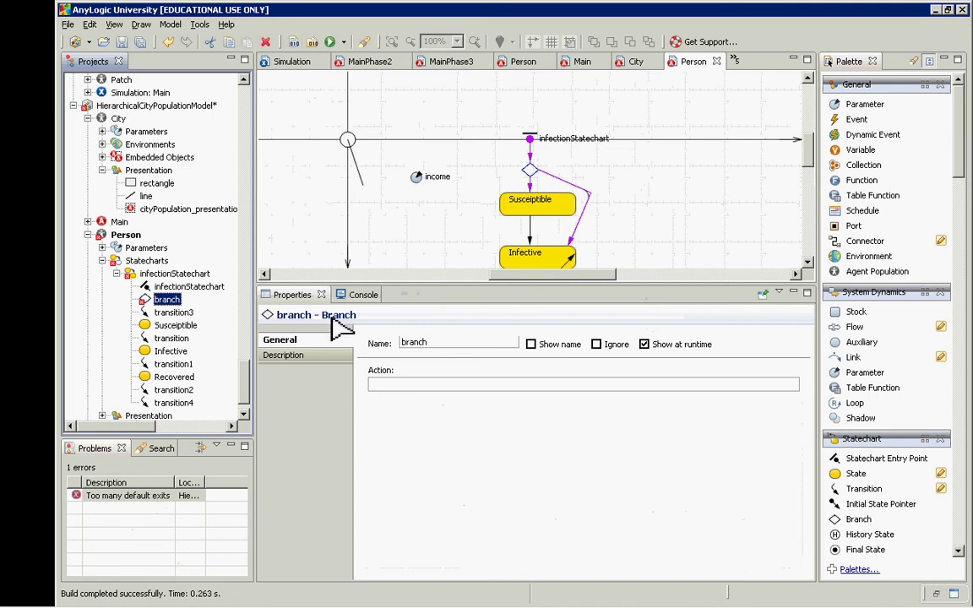
click(531, 172)
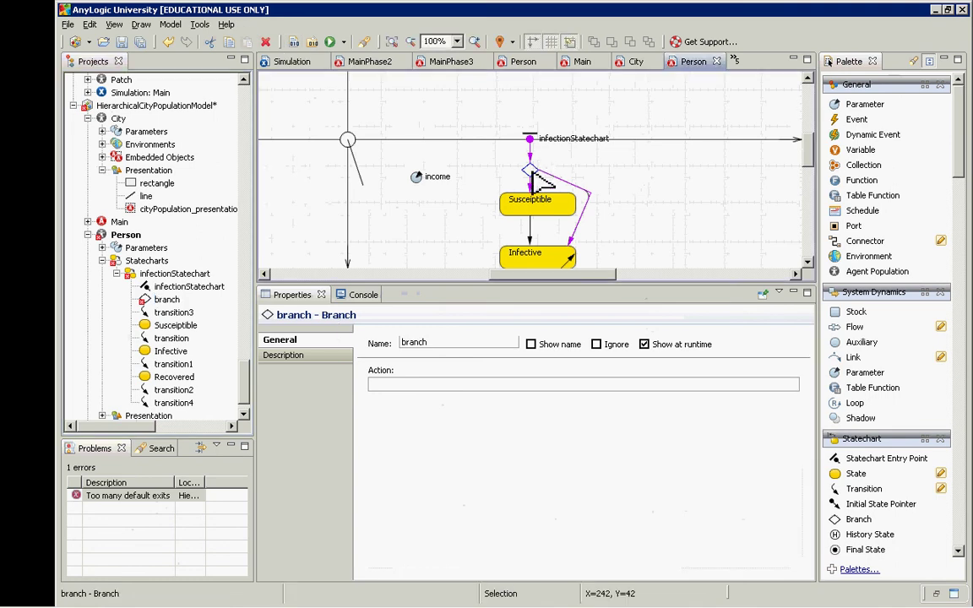
click(344, 43)
click(347, 59)
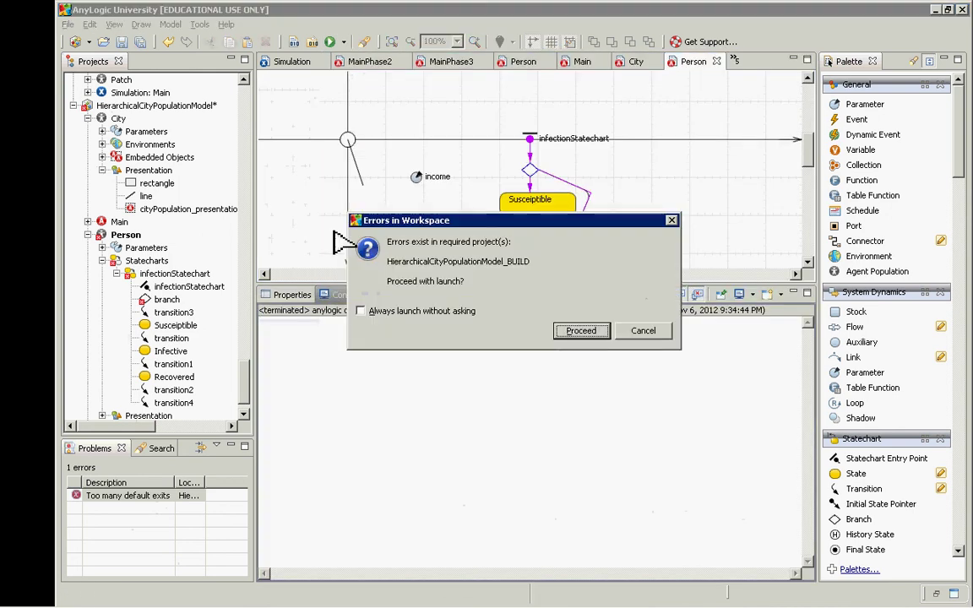
click(647, 328)
click(635, 331)
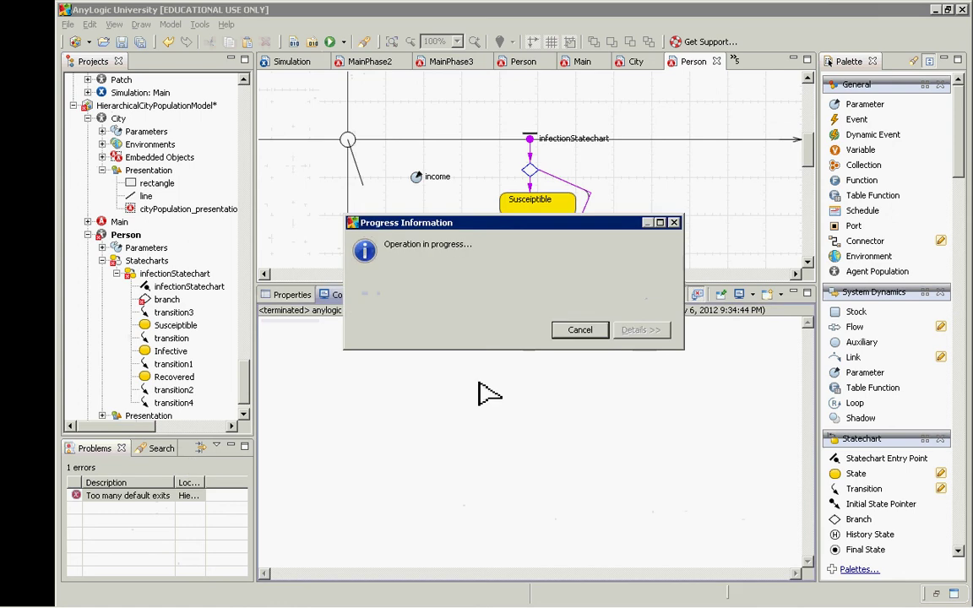
click(158, 497)
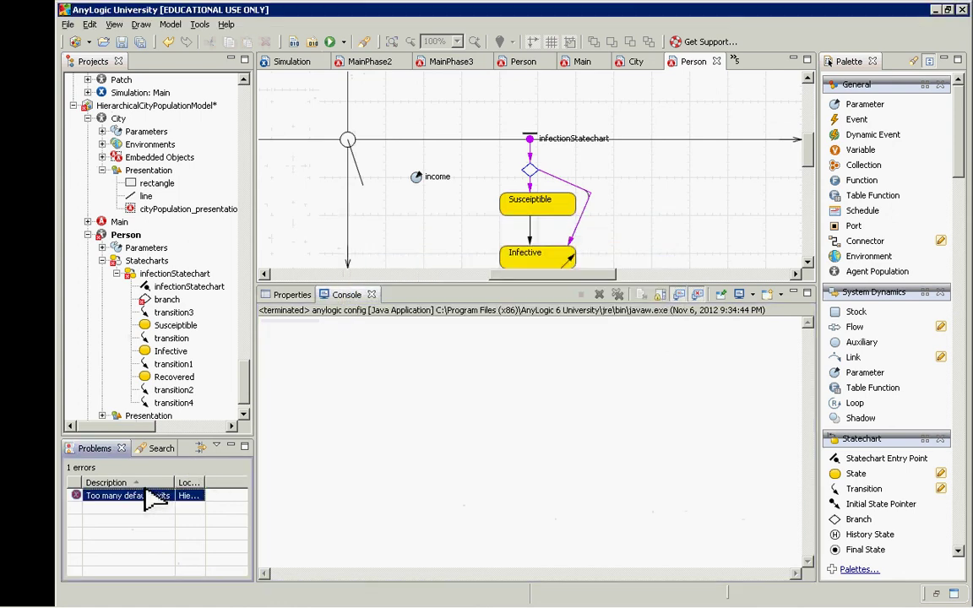
double_click(158, 497)
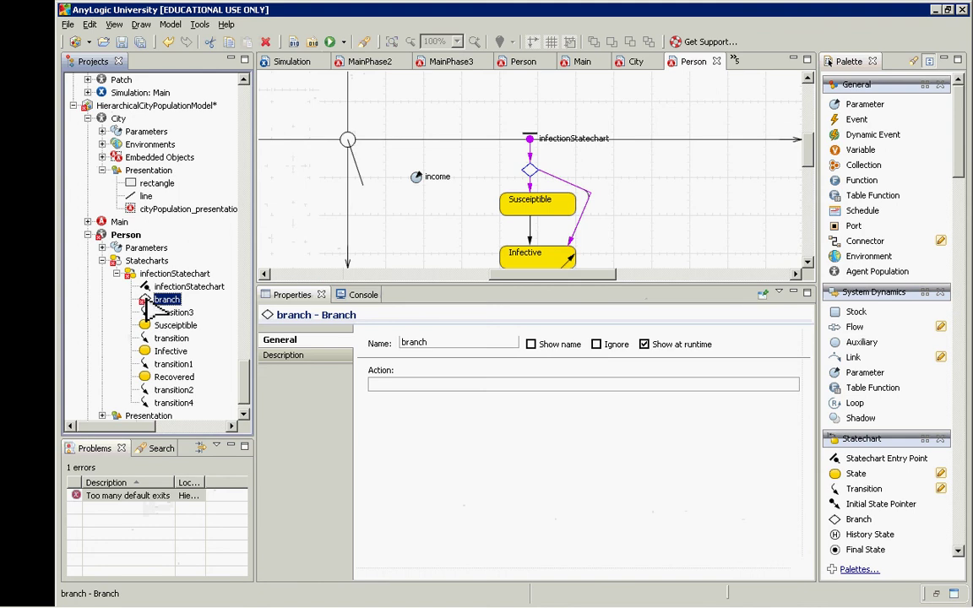
Inspect the branch's transitions to Susceptible and Infective and the branch diamond.
click(530, 187)
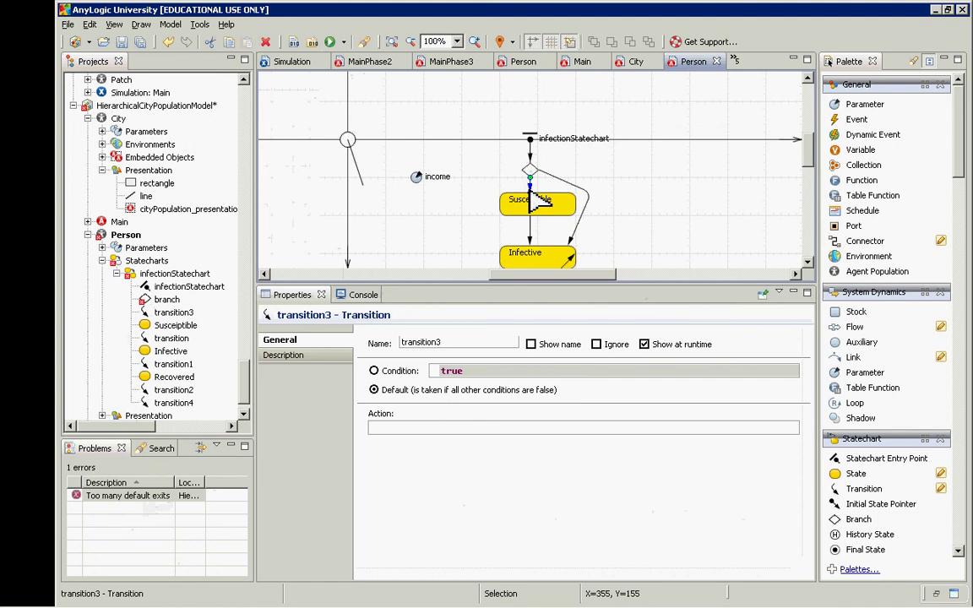
click(552, 176)
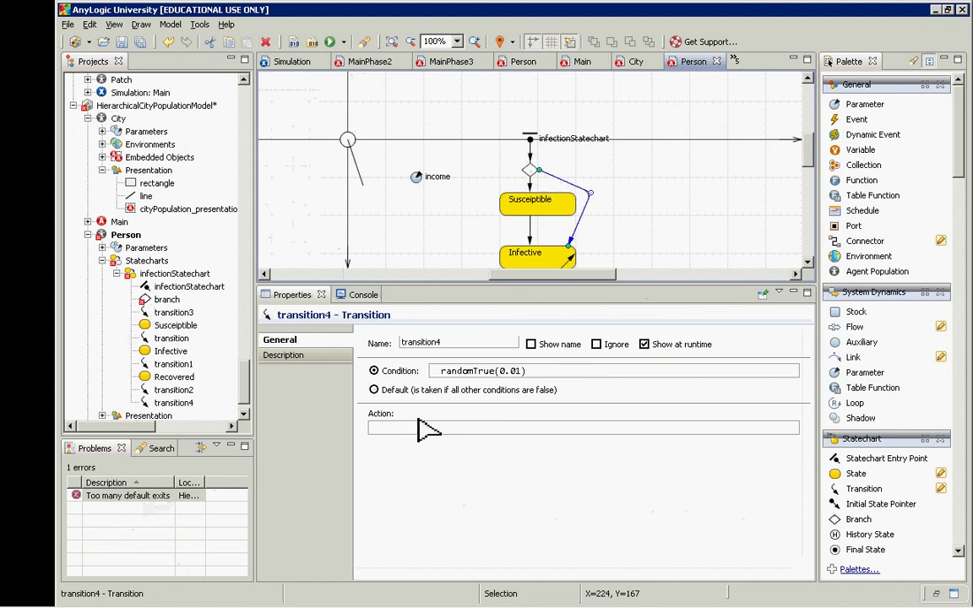
click(530, 190)
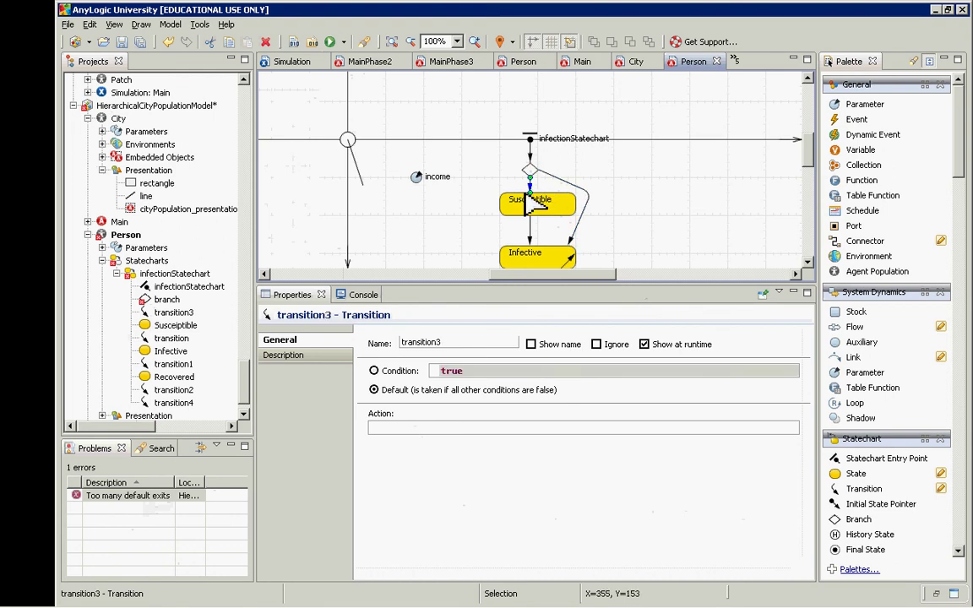
click(527, 169)
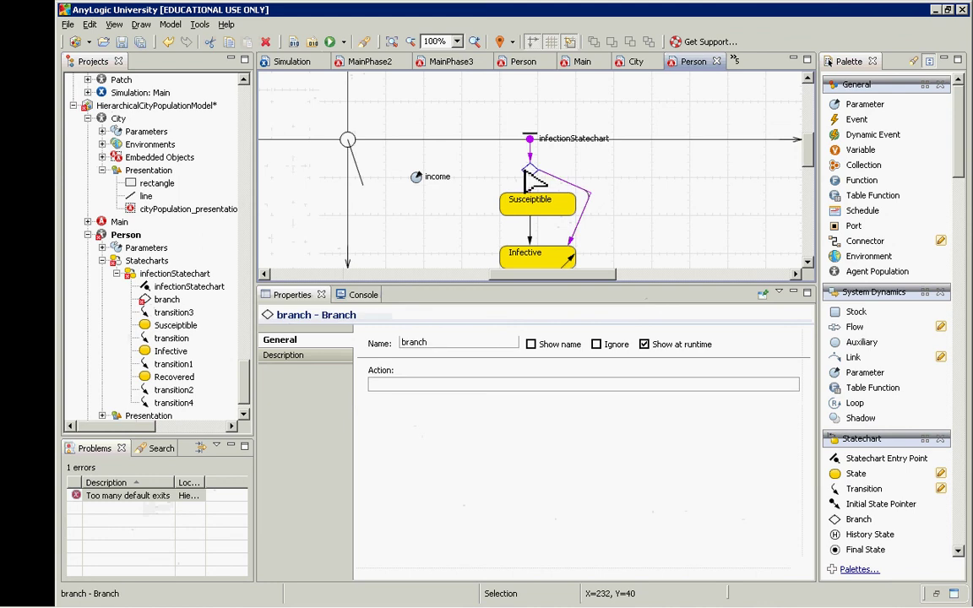
Rebuild, reselect the branch, and drag transition4's start off the diamond to the right.
click(311, 42)
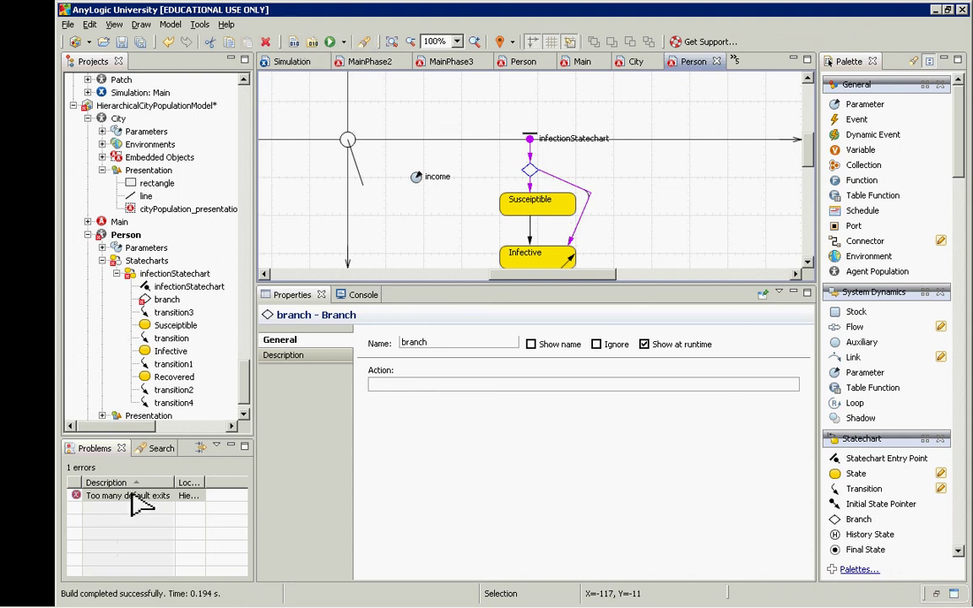
click(532, 190)
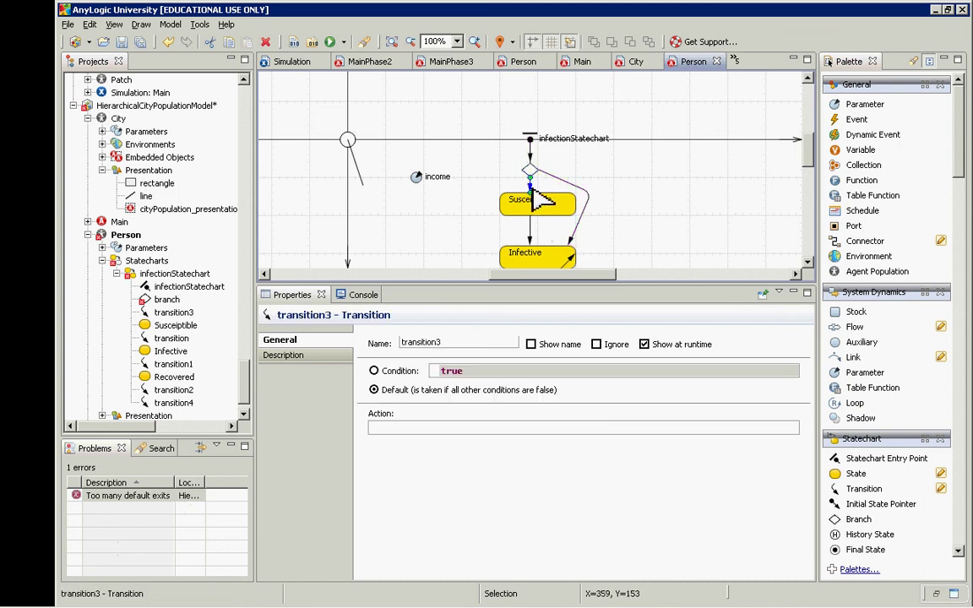
click(527, 170)
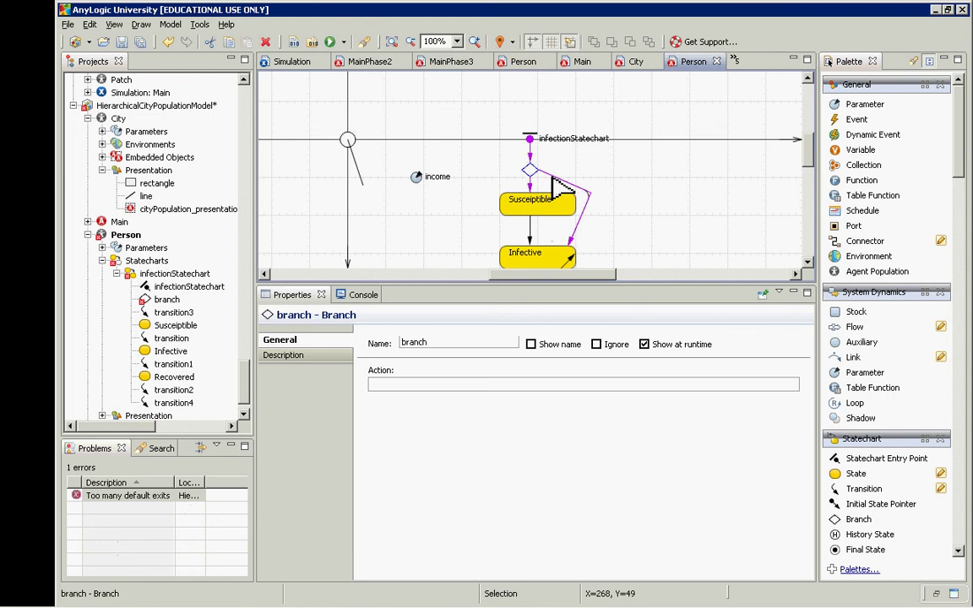
drag(553, 185, 617, 177)
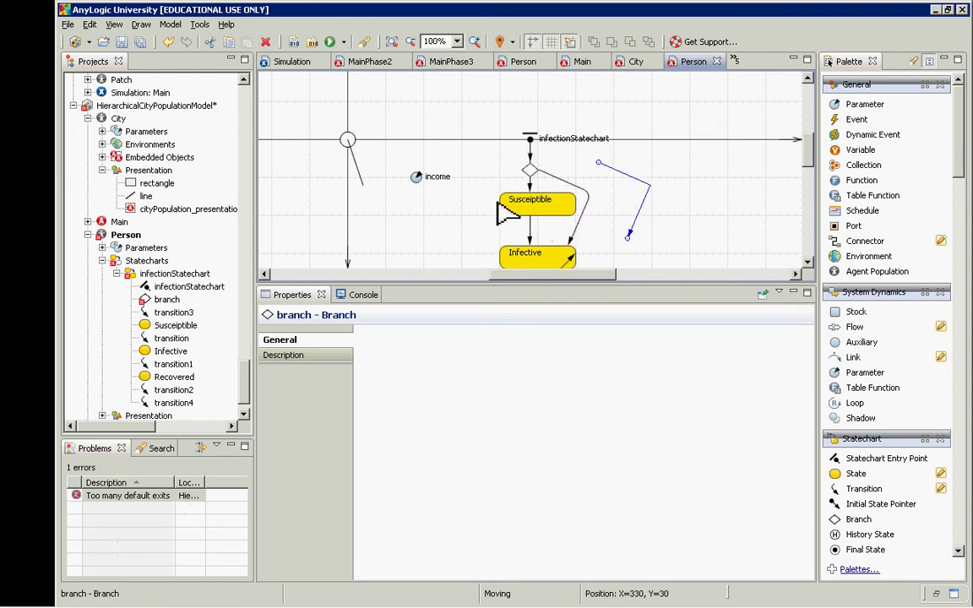
Delete the detached curved transition and reconnect the branch's transition to Susceptible.
click(534, 189)
drag(534, 188, 625, 183)
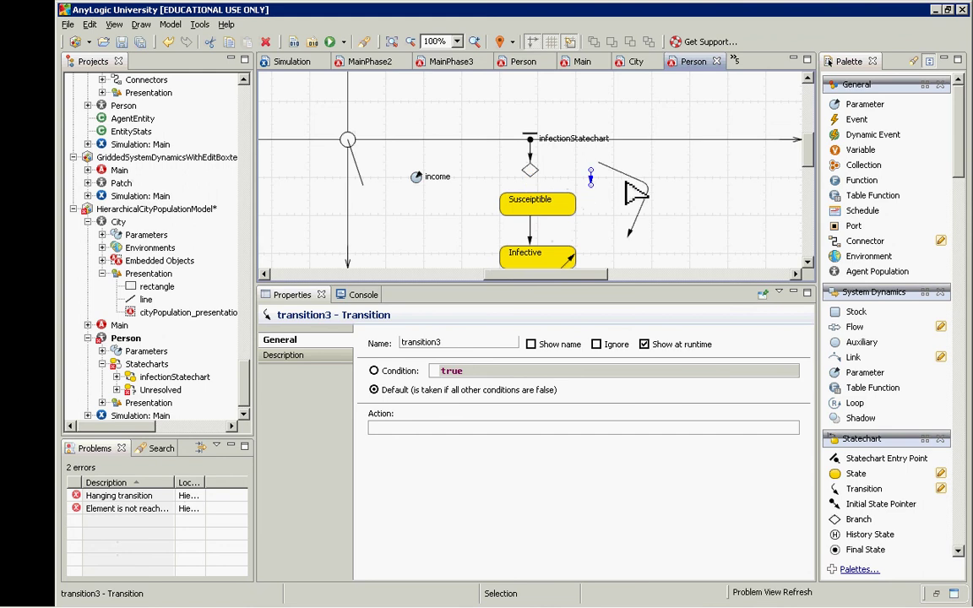
click(634, 178)
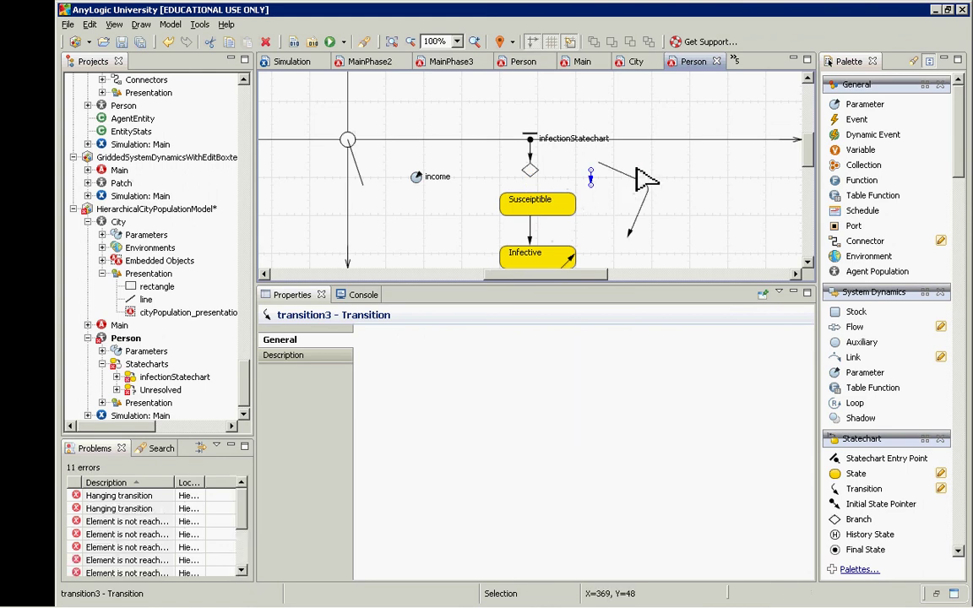
key(Delete)
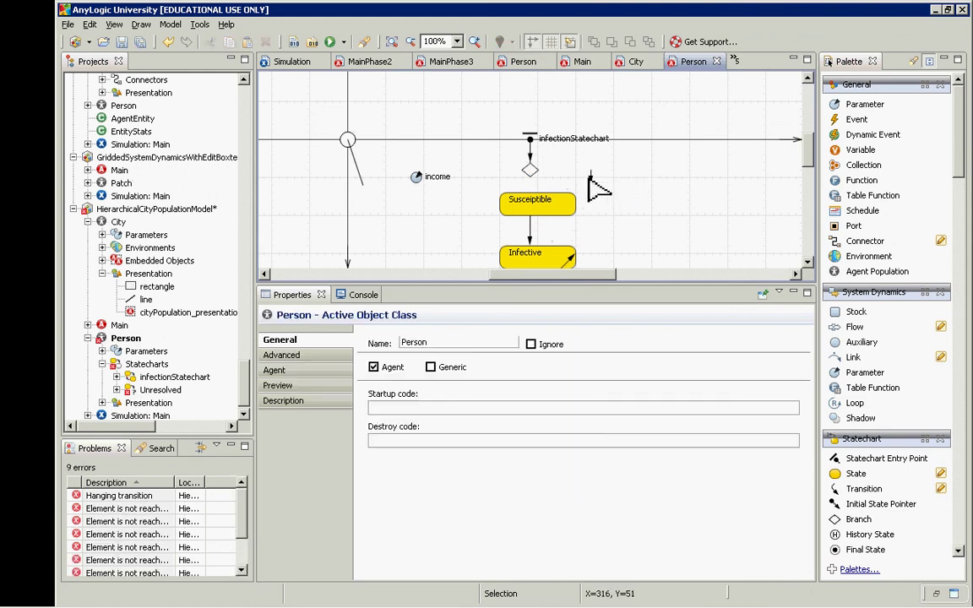
drag(590, 175, 540, 201)
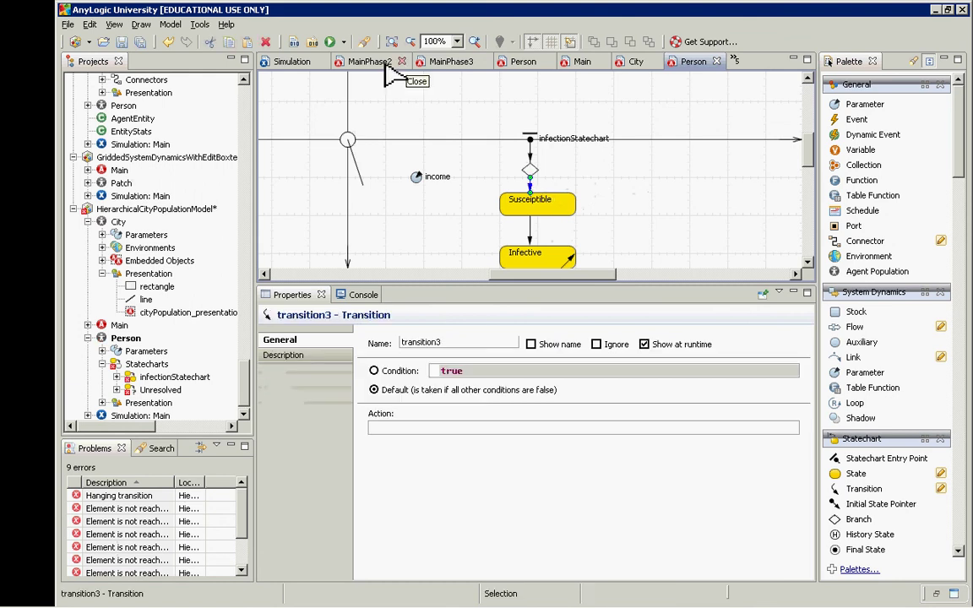
Build the model without problems, test-run the simulation, and close it.
click(295, 42)
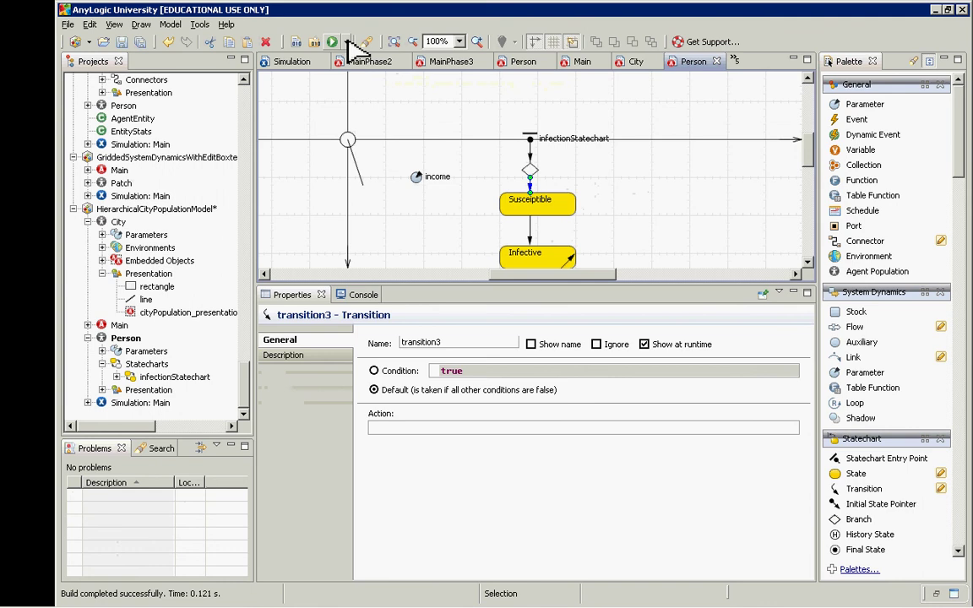
click(347, 41)
click(362, 71)
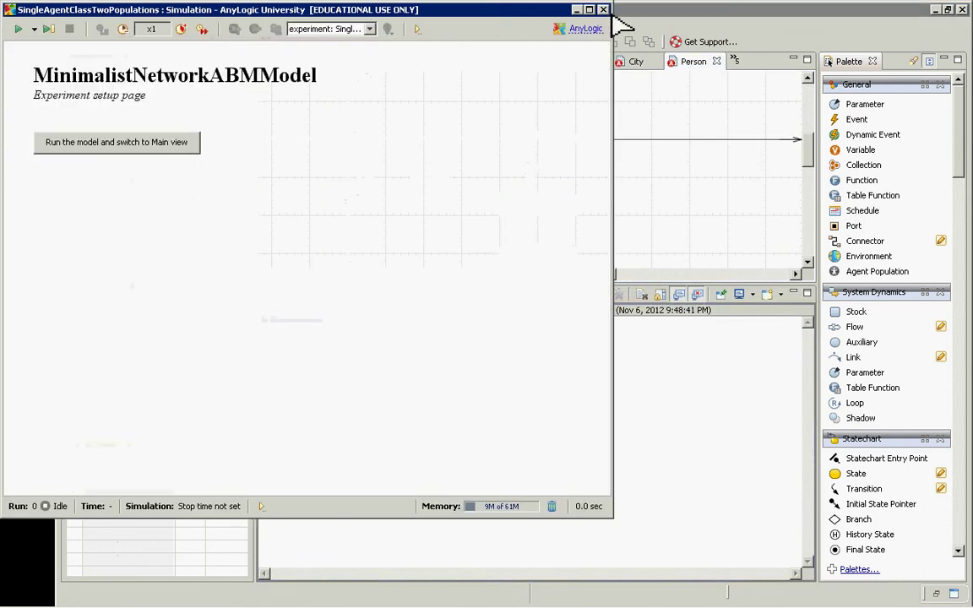
click(603, 10)
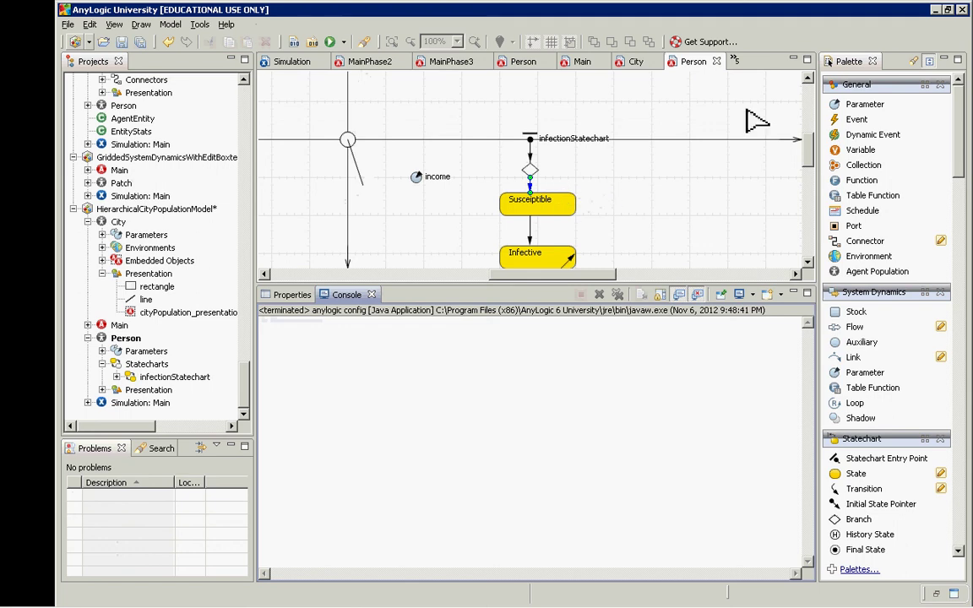
click(864, 489)
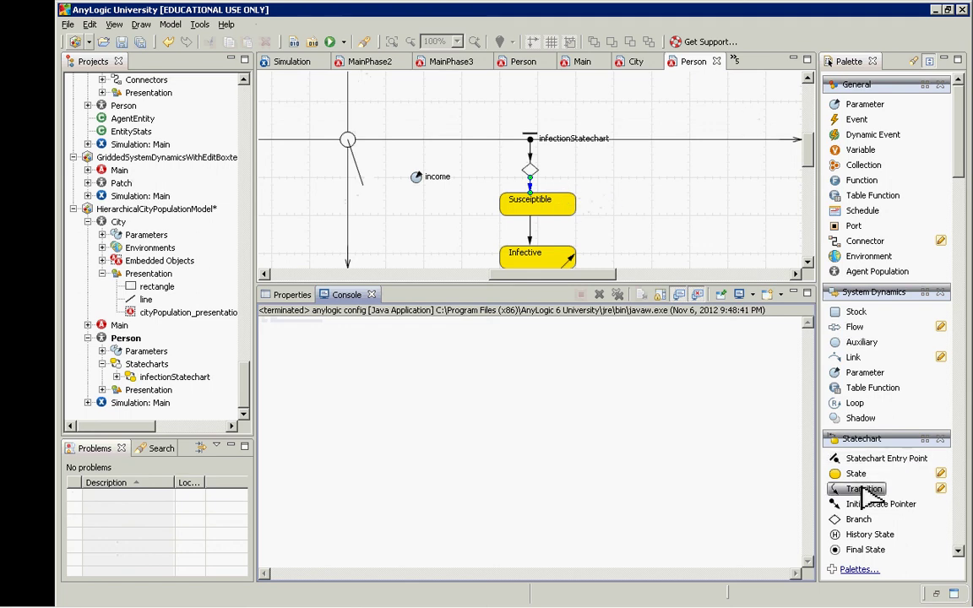
Draw a new transition from the branch to the Infective state and reroute it.
drag(552, 170, 552, 193)
drag(569, 245, 539, 171)
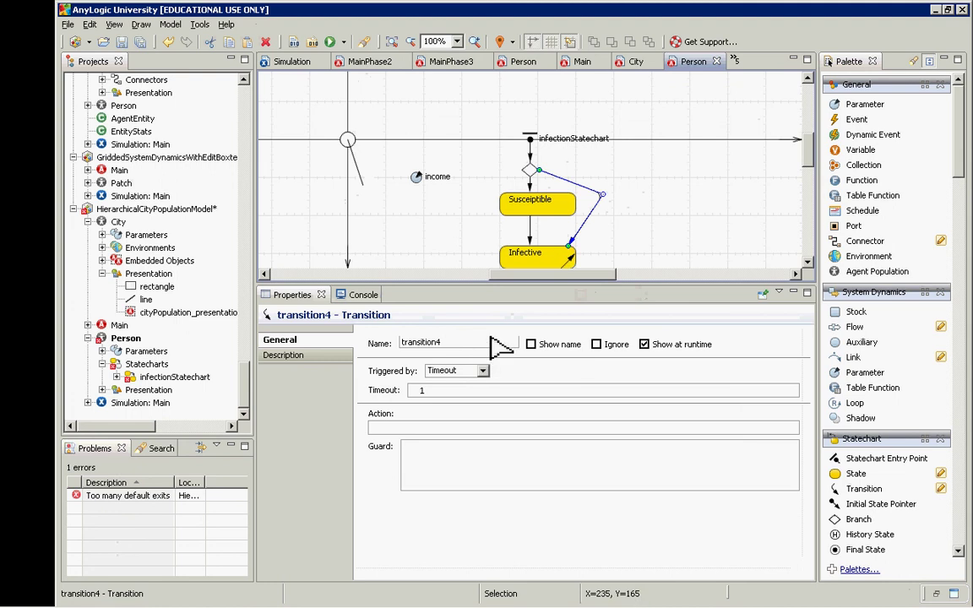
click(528, 182)
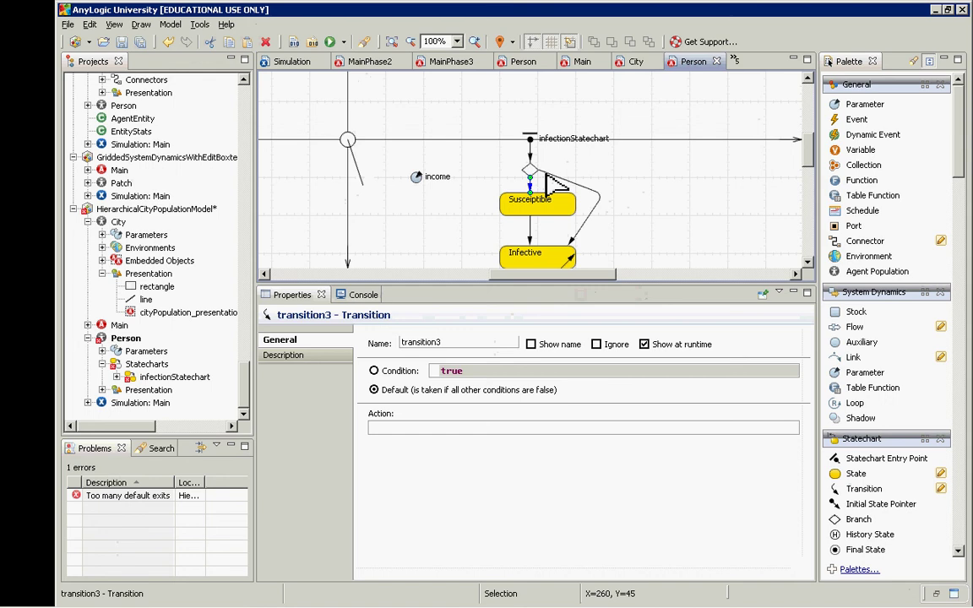
click(547, 175)
drag(546, 176, 486, 158)
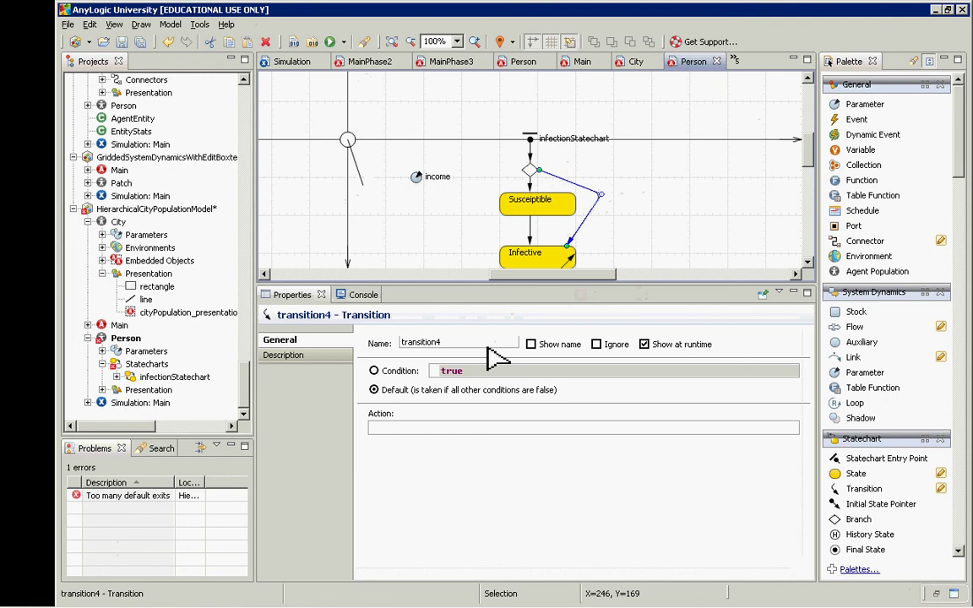
Set its condition to randomTrue(0.01), build, and run the HierarchicalCityPopulationModel simulation.
click(374, 371)
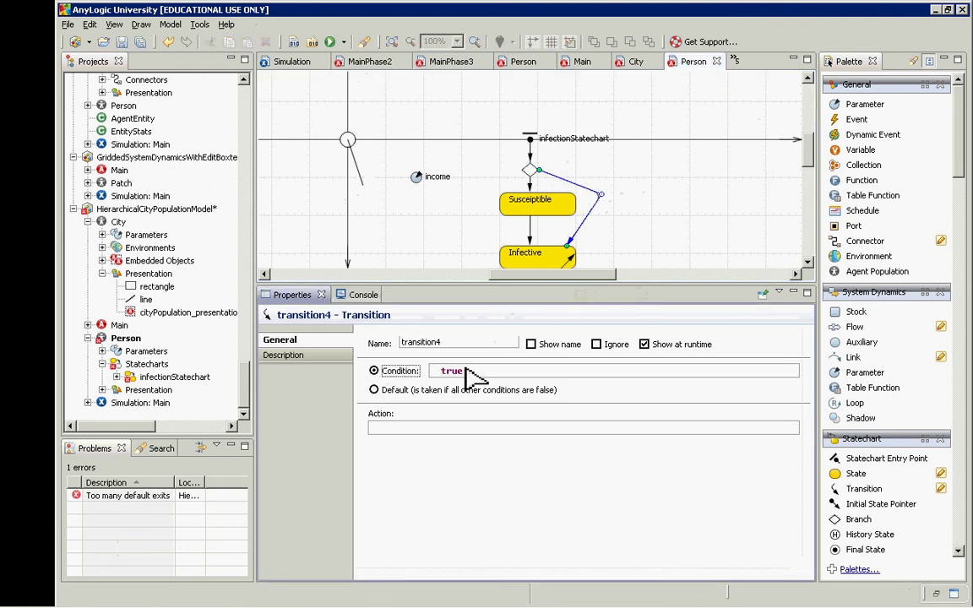
drag(467, 375, 441, 373)
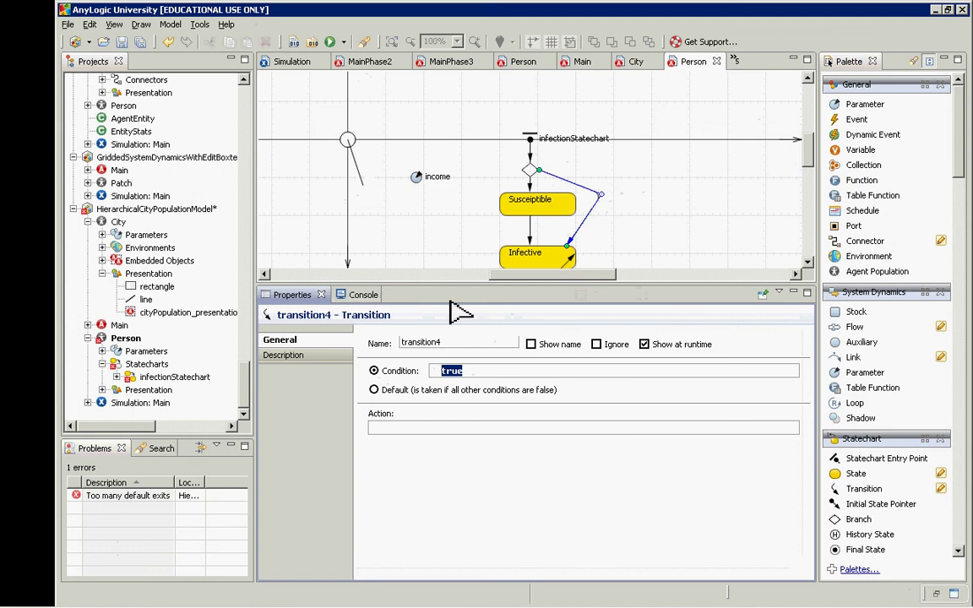
text(randomTrue(0.01)
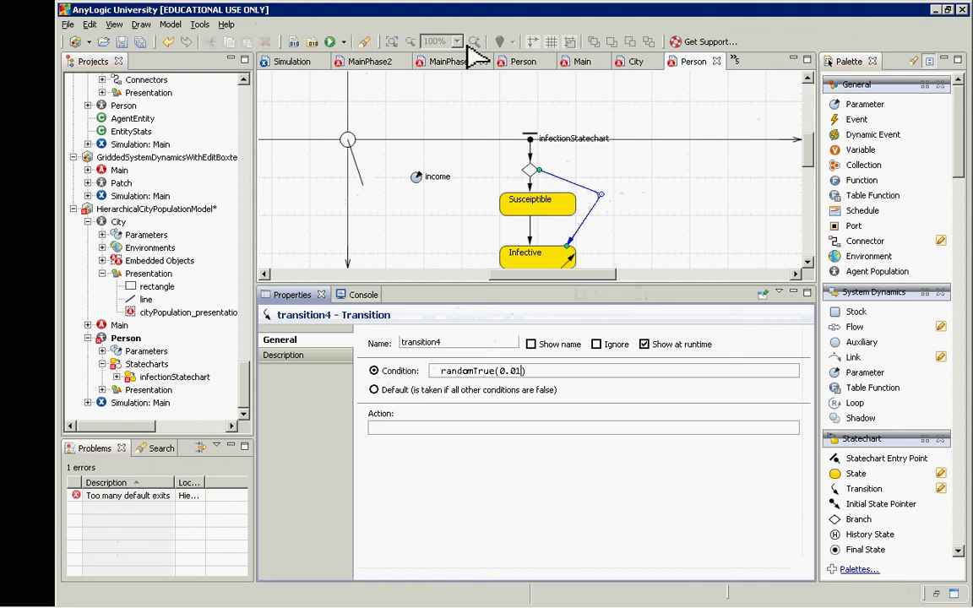
click(293, 44)
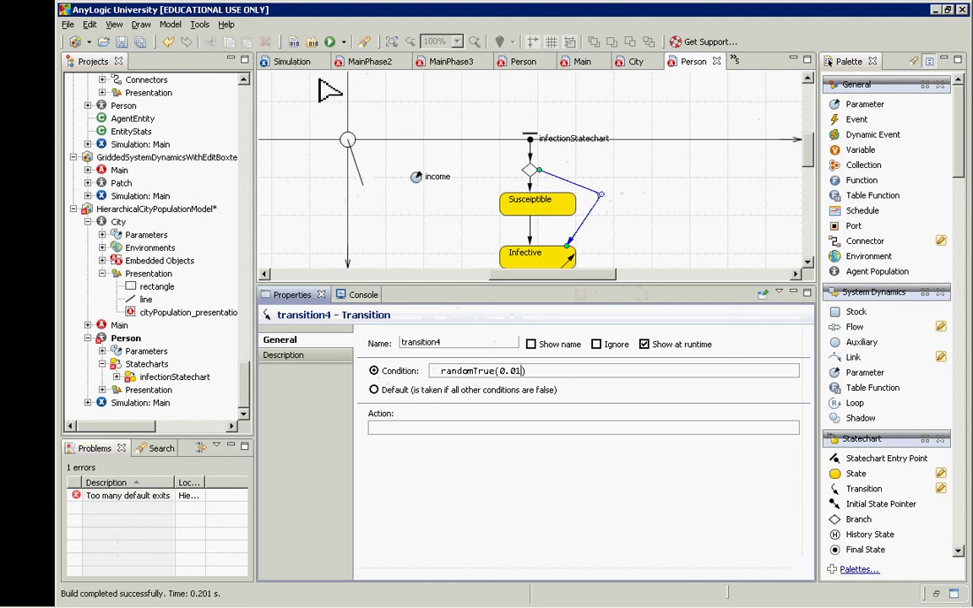
click(343, 42)
click(348, 60)
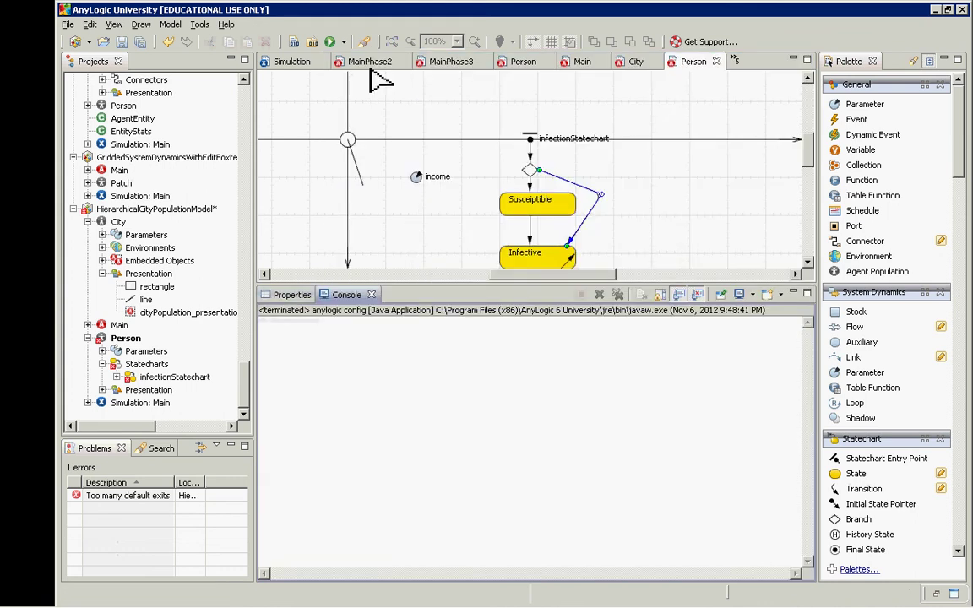
Dismiss the workspace-errors warning and inspect the branch's transitions to Susceptible and Infective.
click(643, 330)
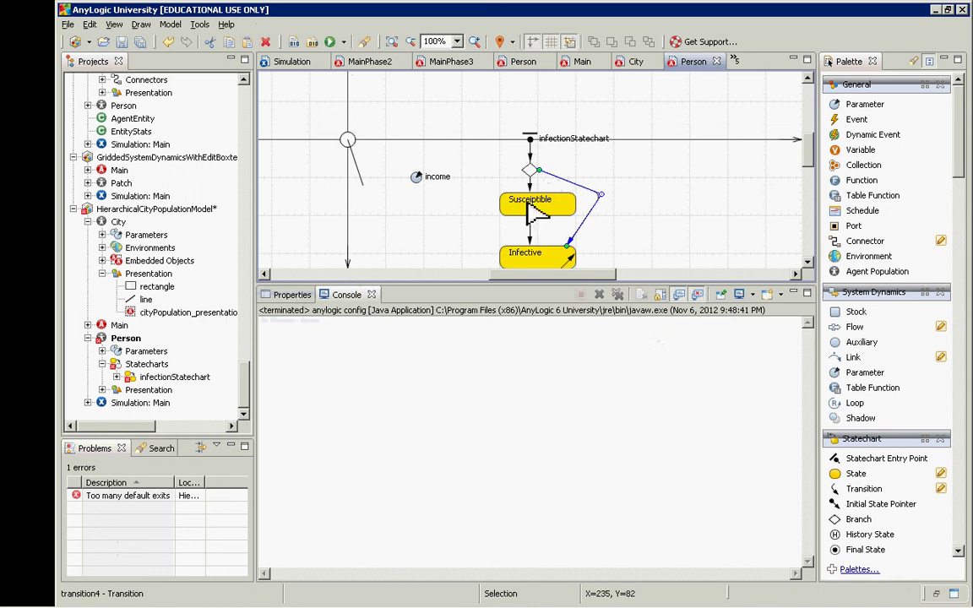
double_click(558, 176)
click(554, 175)
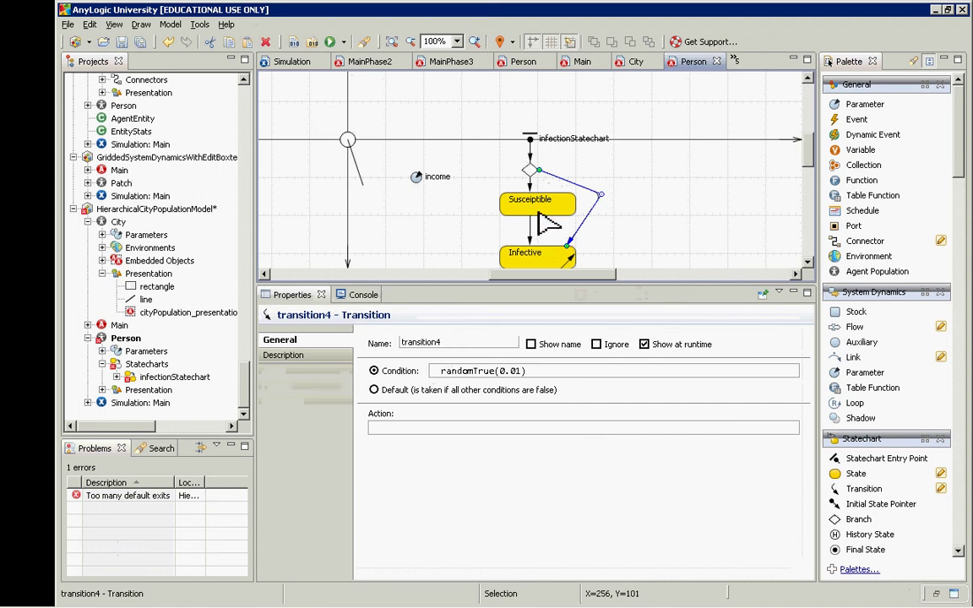
click(530, 186)
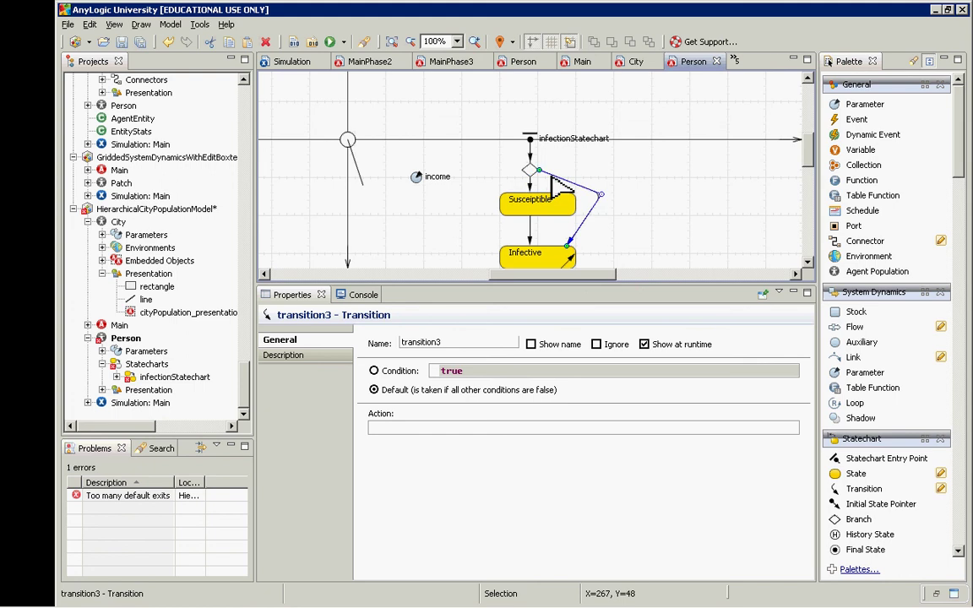
click(552, 178)
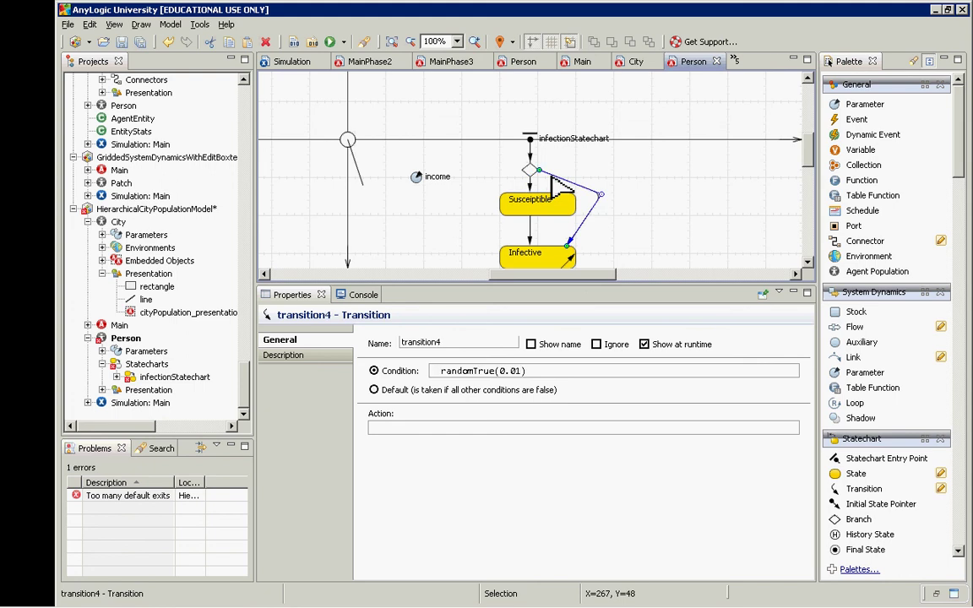
Try reattaching transition4's start to the branch, then undo moving it away.
mouse_move(538, 170)
mouse_down()
mouse_move(483, 165)
mouse_move(528, 171)
mouse_up()
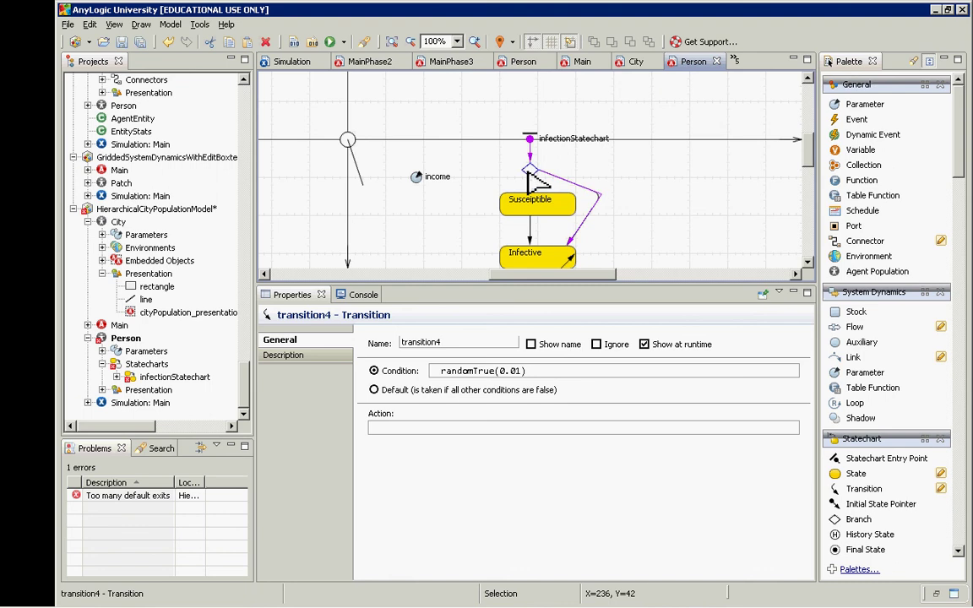
click(529, 172)
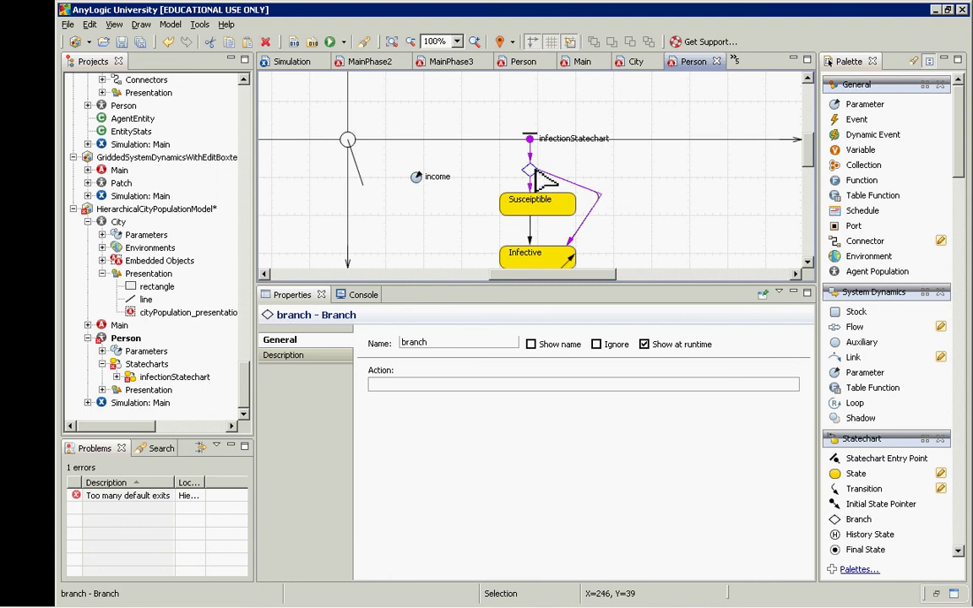
click(545, 179)
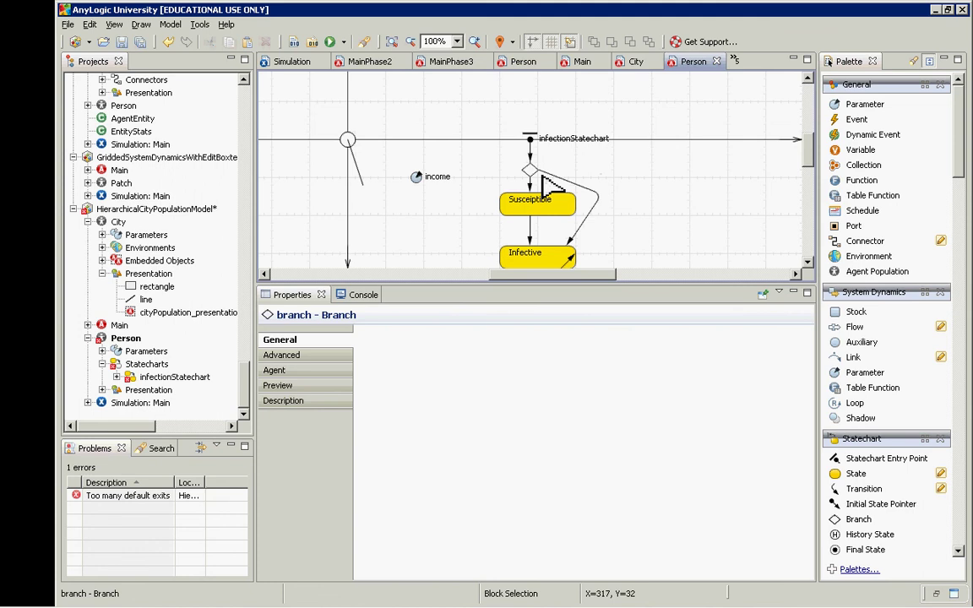
click(529, 171)
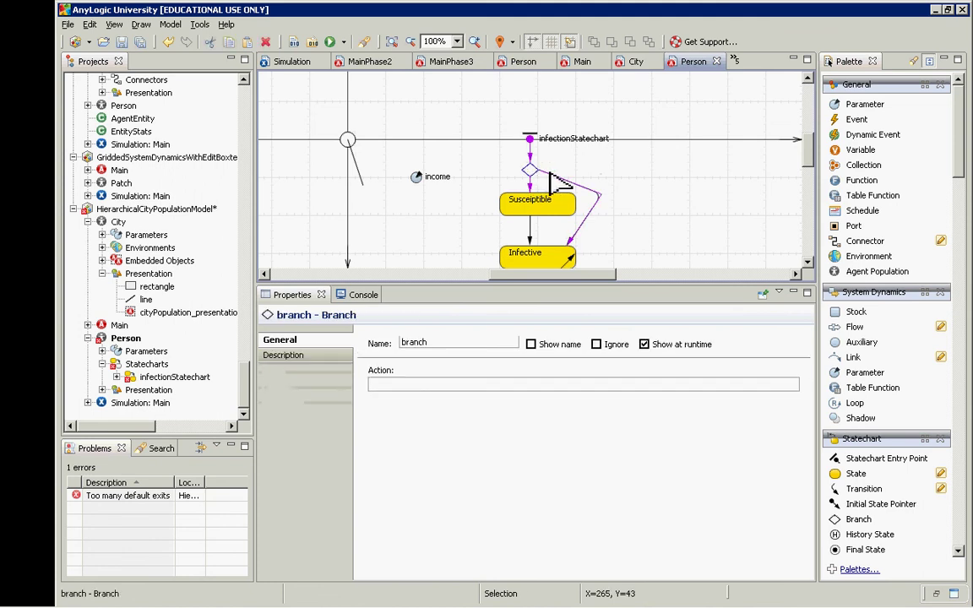
click(550, 176)
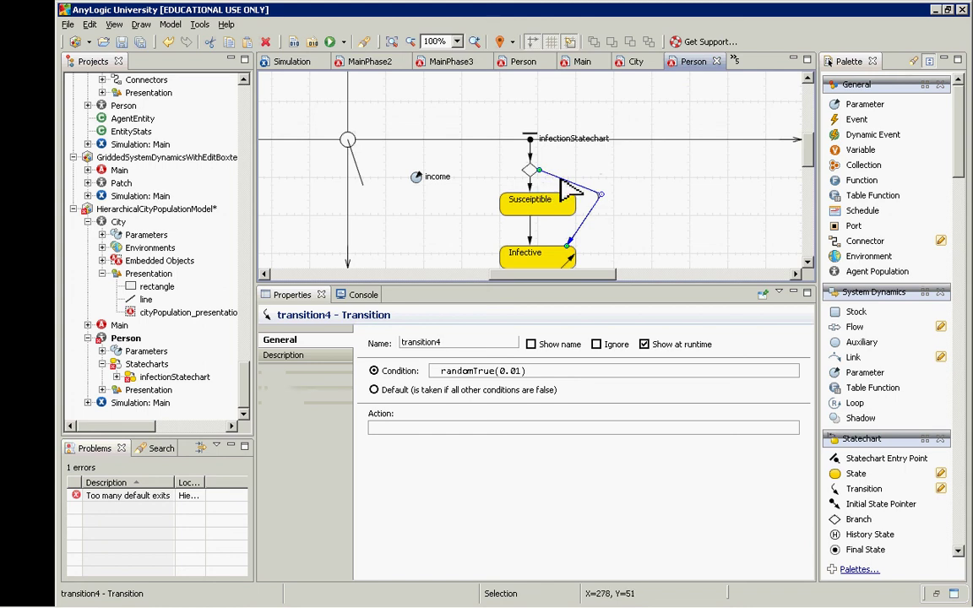
drag(562, 179, 638, 179)
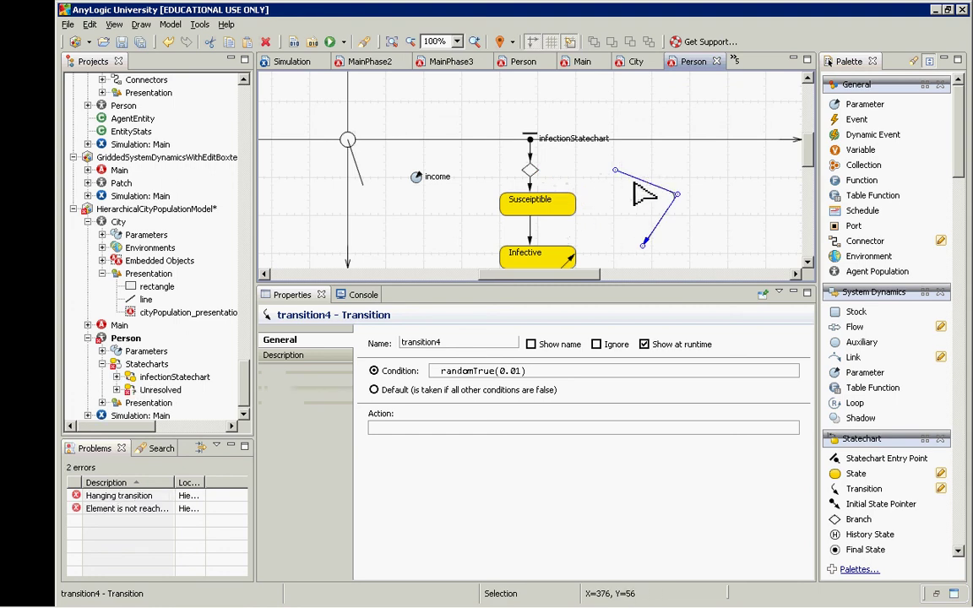
key(ctrl+z)
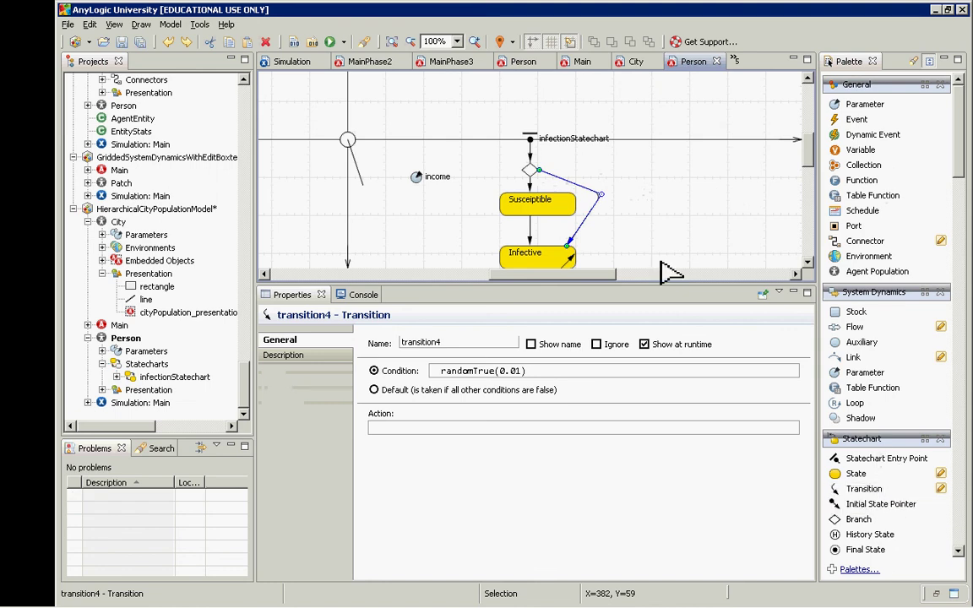
Detach both branch transitions, adjust the entry arrow, and delete the old branch.
drag(594, 194, 679, 195)
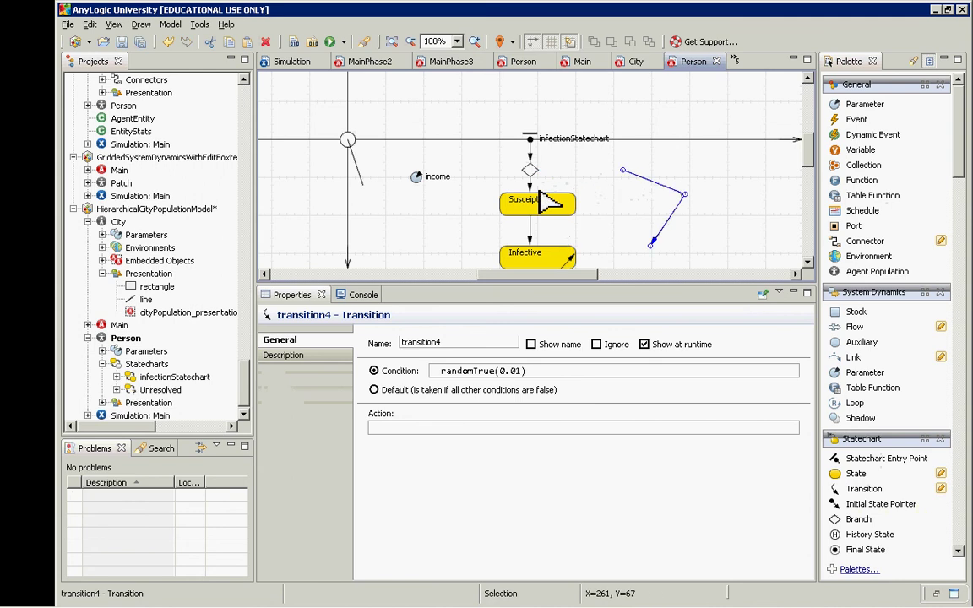
drag(532, 187, 567, 179)
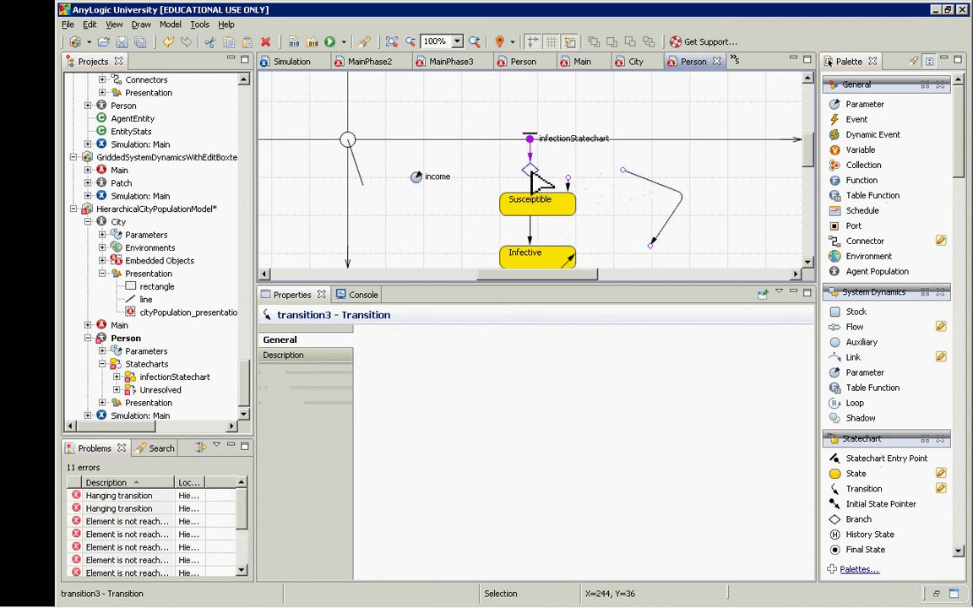
click(530, 171)
drag(530, 171, 544, 175)
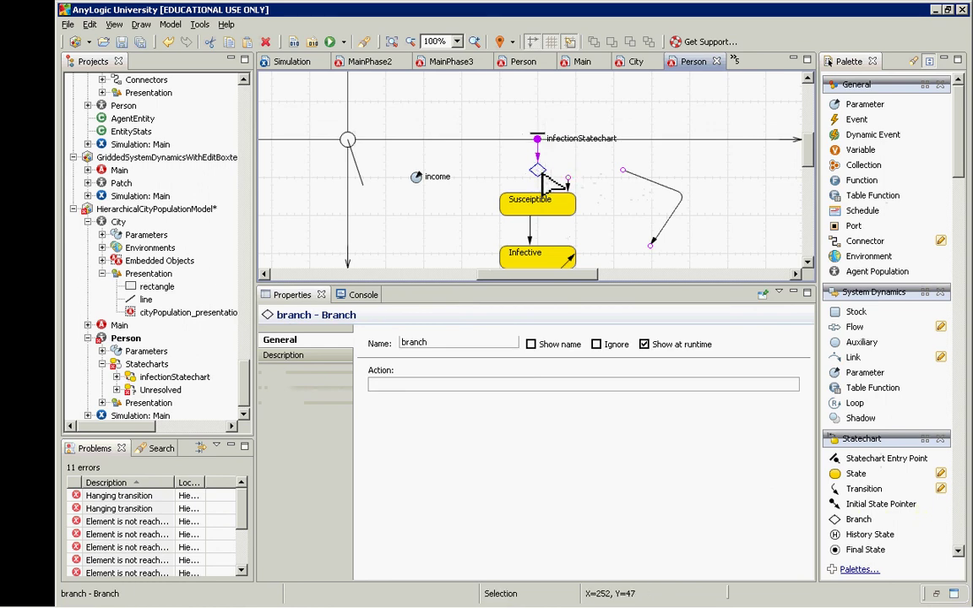
click(538, 159)
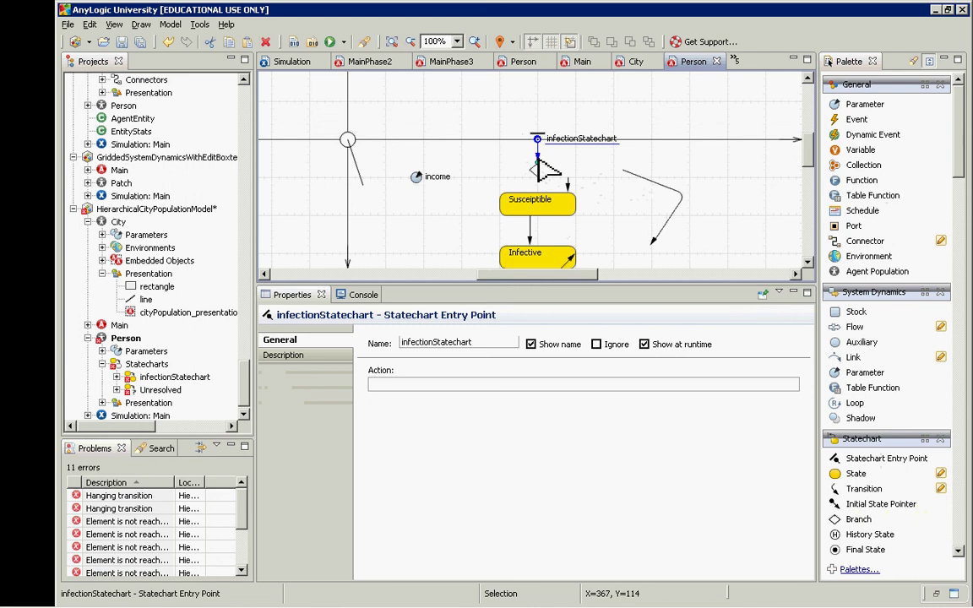
drag(540, 161, 540, 156)
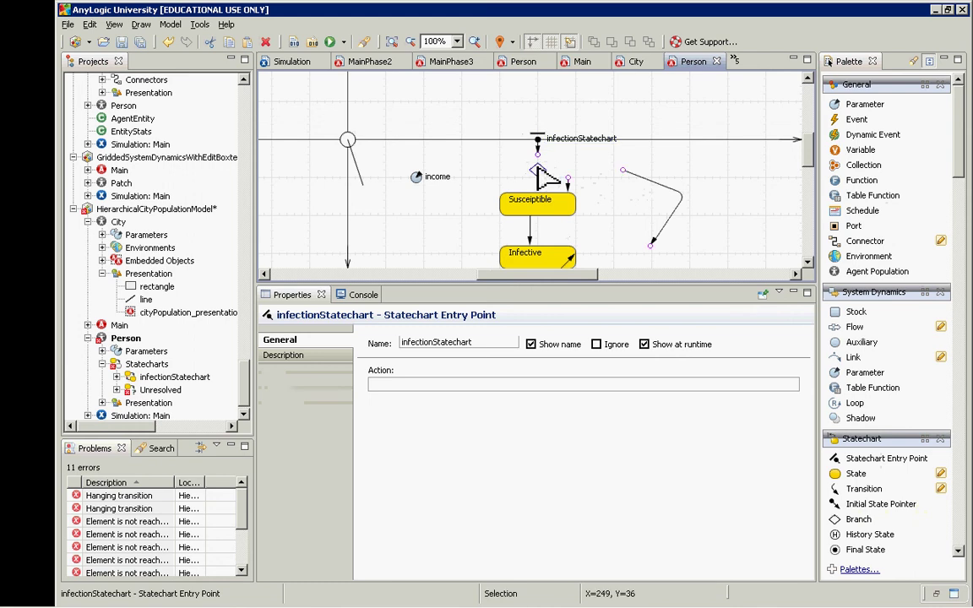
click(564, 187)
key(Delete)
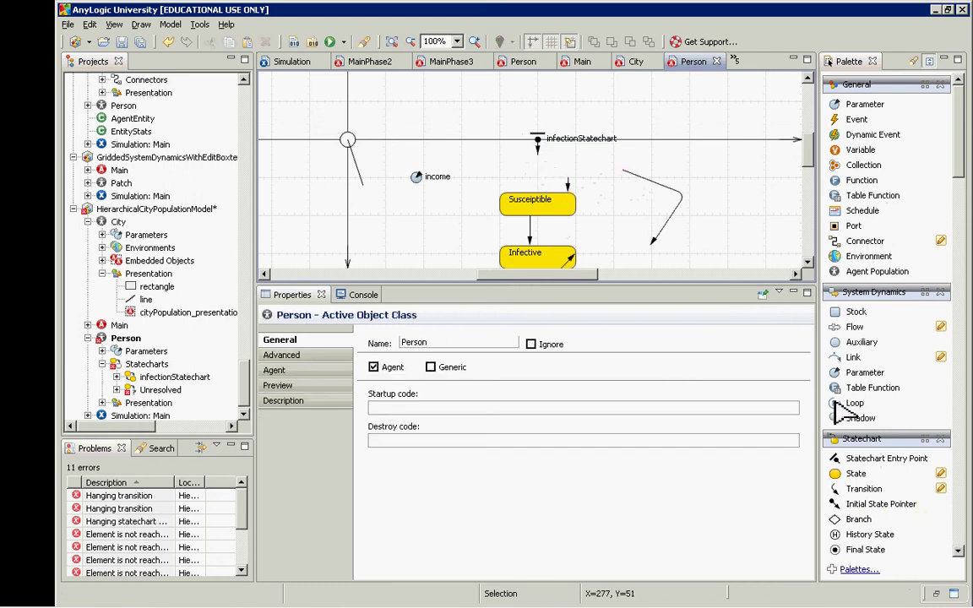
Place a new branch below the start point, connecting it to Susceptible and via transition4 to Infective.
click(858, 518)
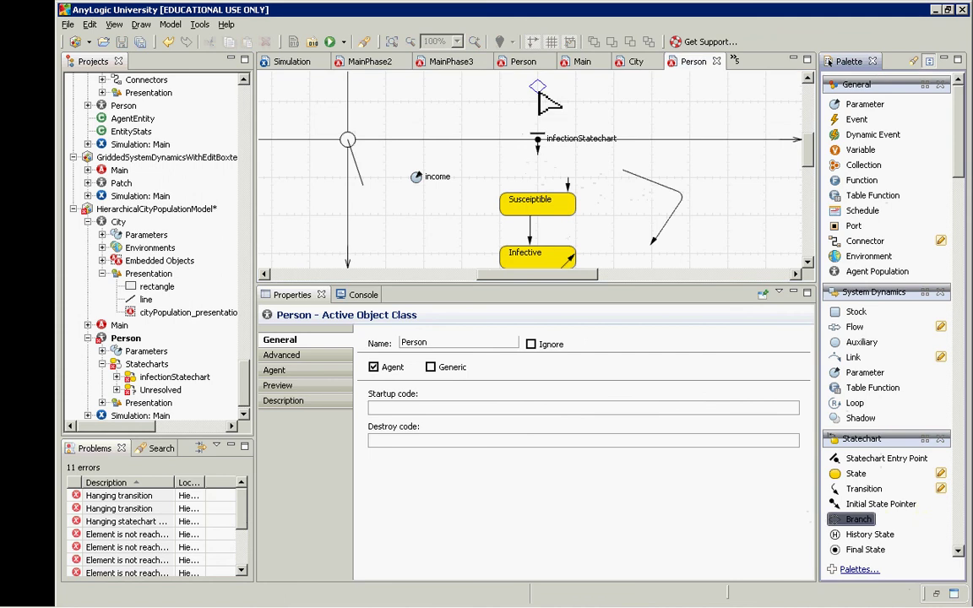
click(567, 181)
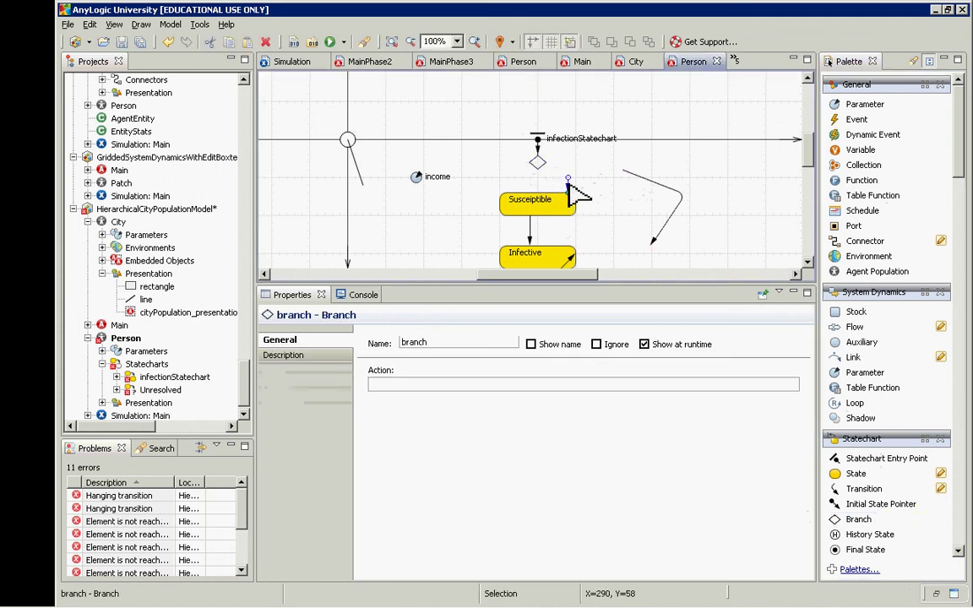
drag(568, 182, 549, 169)
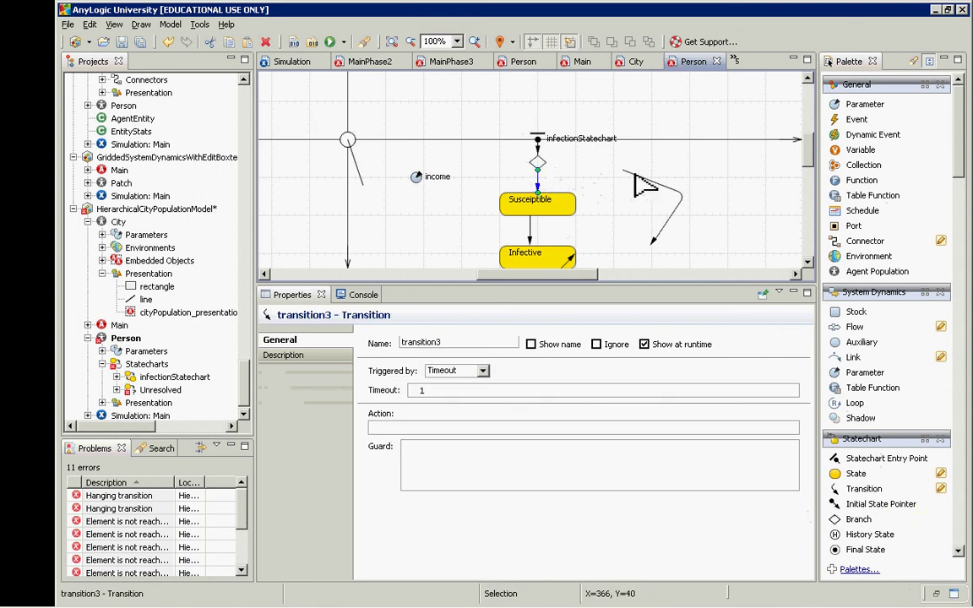
drag(660, 191, 583, 179)
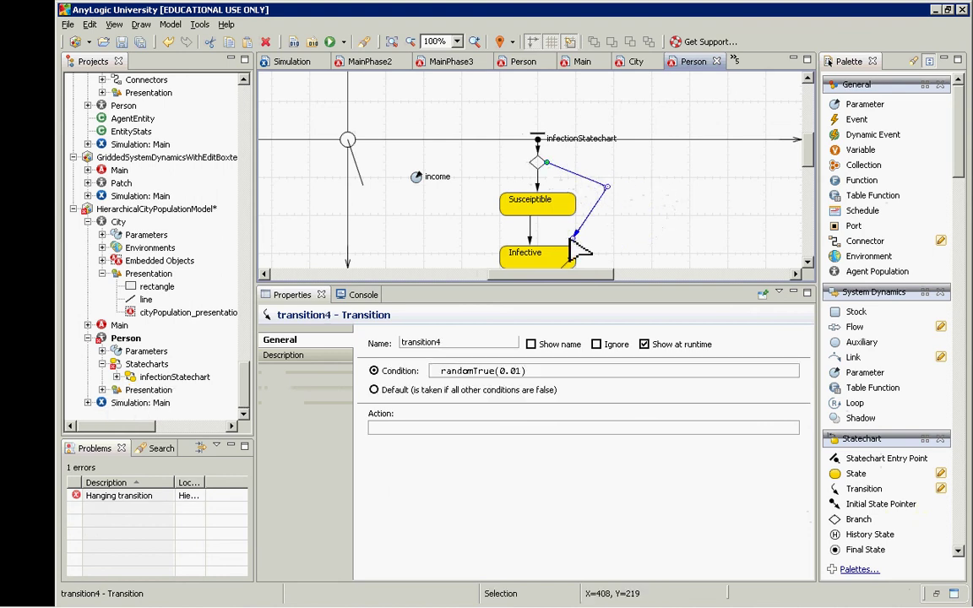
drag(571, 246, 568, 246)
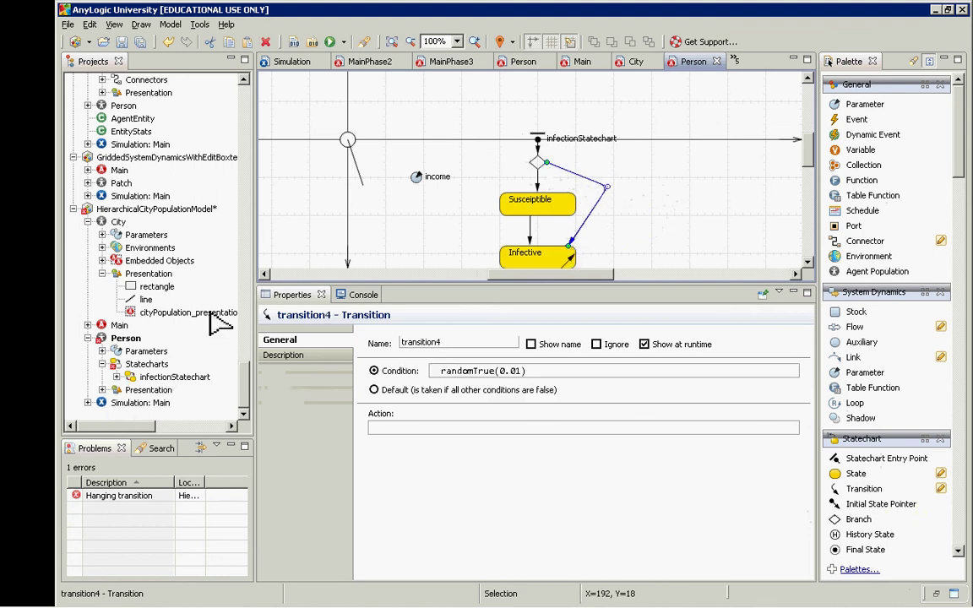
Build the model and test-run Simulation: Main, closing the window after it starts.
click(293, 41)
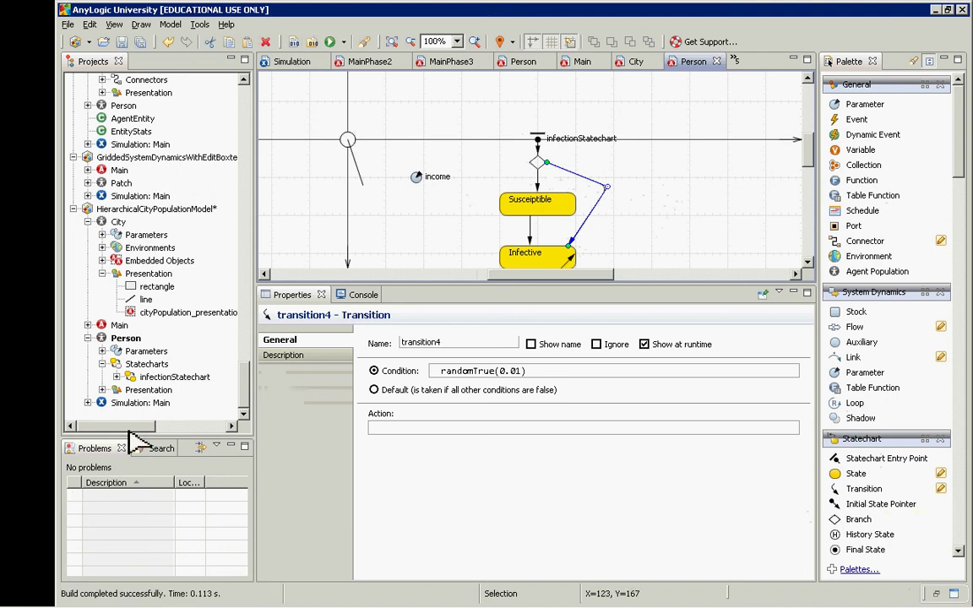
right_click(131, 403)
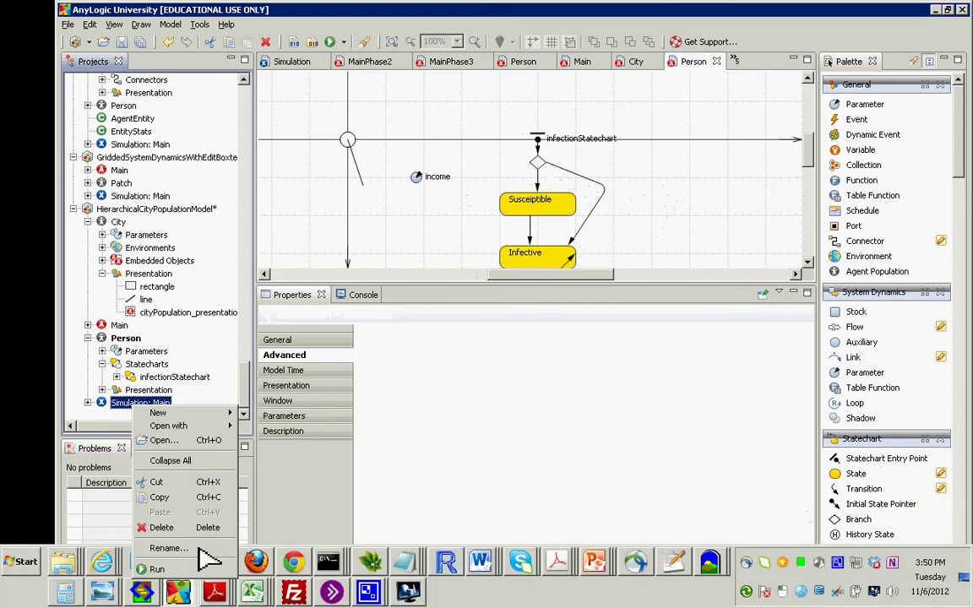
click(169, 569)
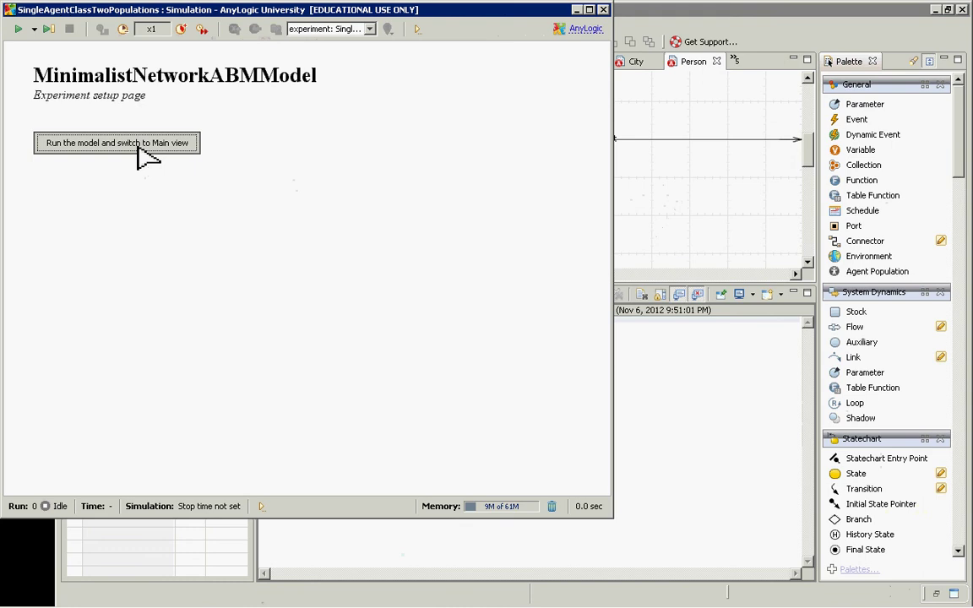
click(141, 150)
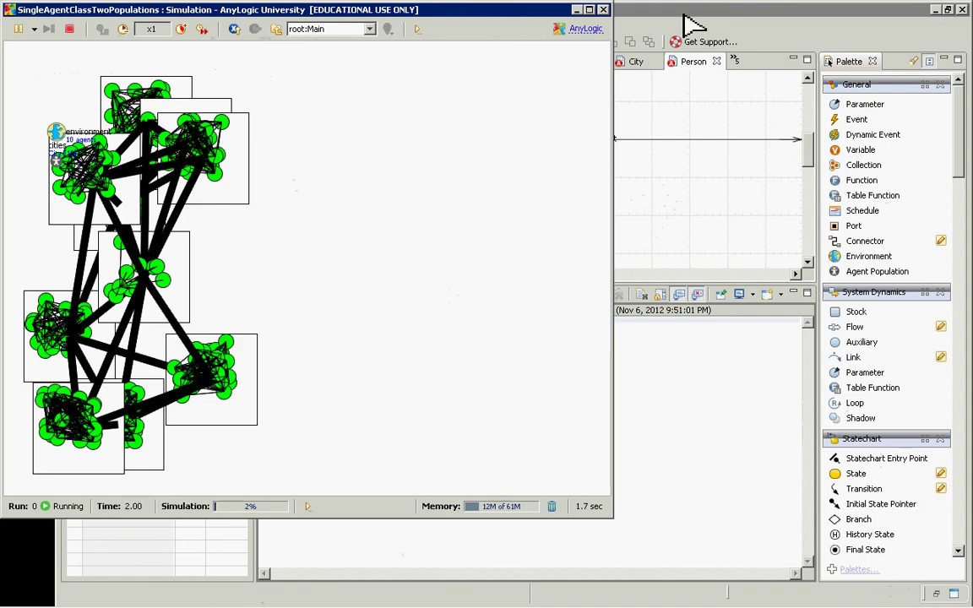
click(604, 10)
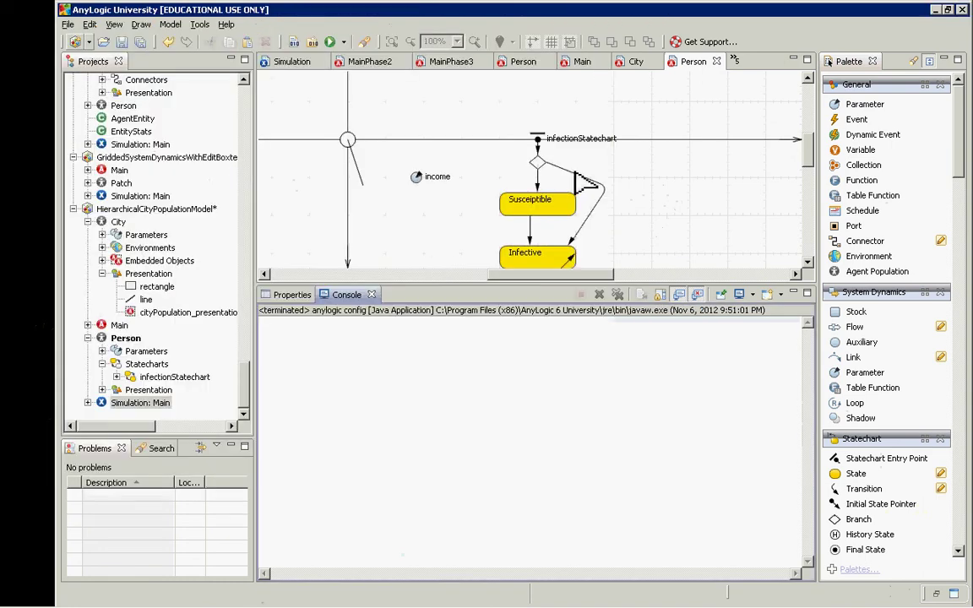
Check transition4's condition in the Person statechart, then reopen the Simulation experiment's options.
click(575, 175)
click(575, 174)
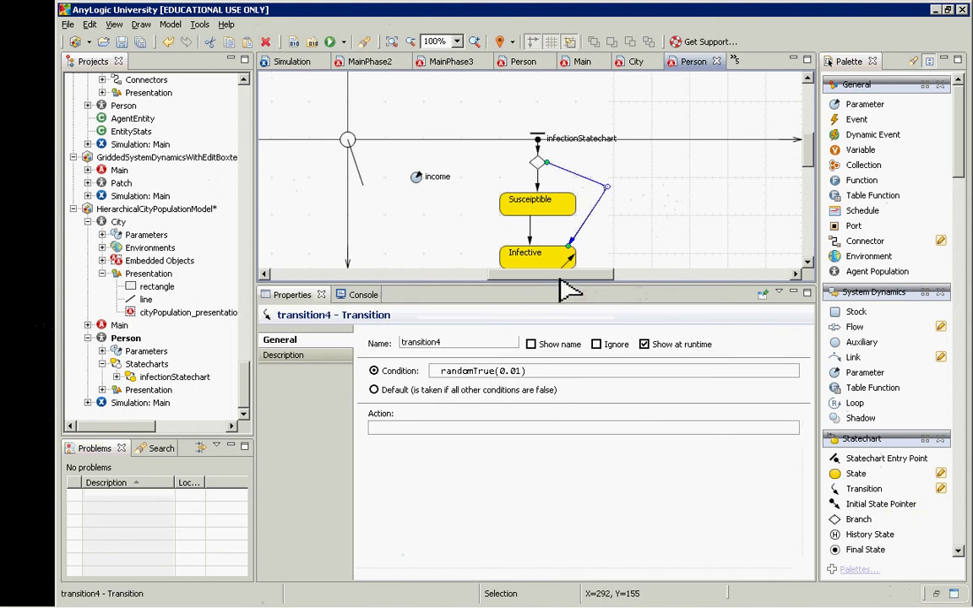
click(157, 404)
right_click(154, 404)
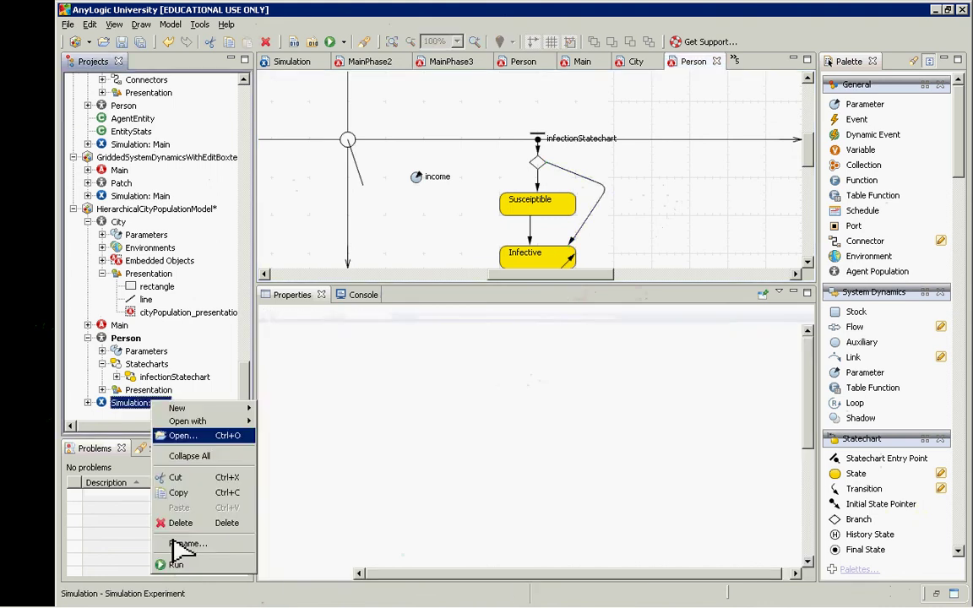
click(175, 565)
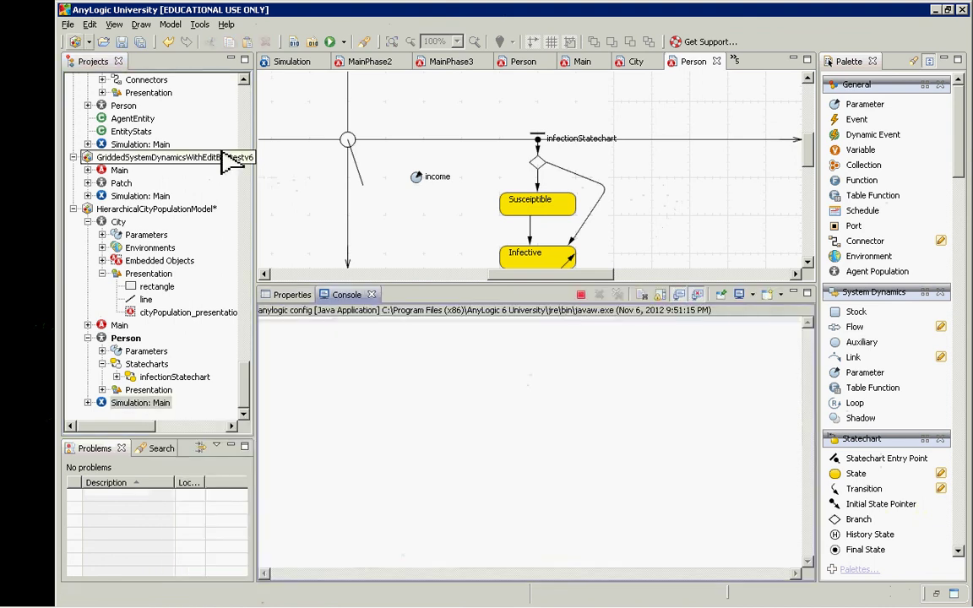
click(150, 152)
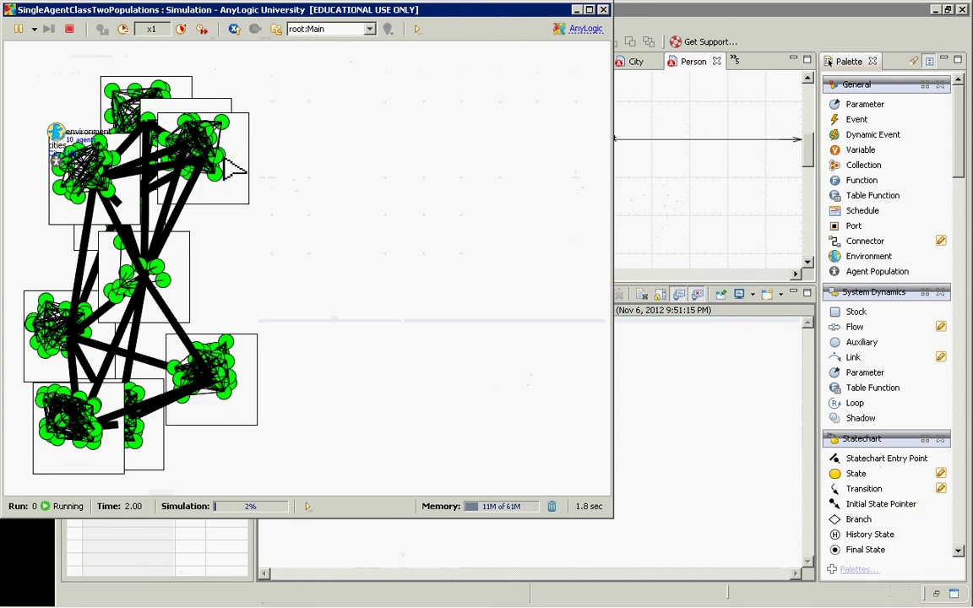
click(369, 29)
click(319, 54)
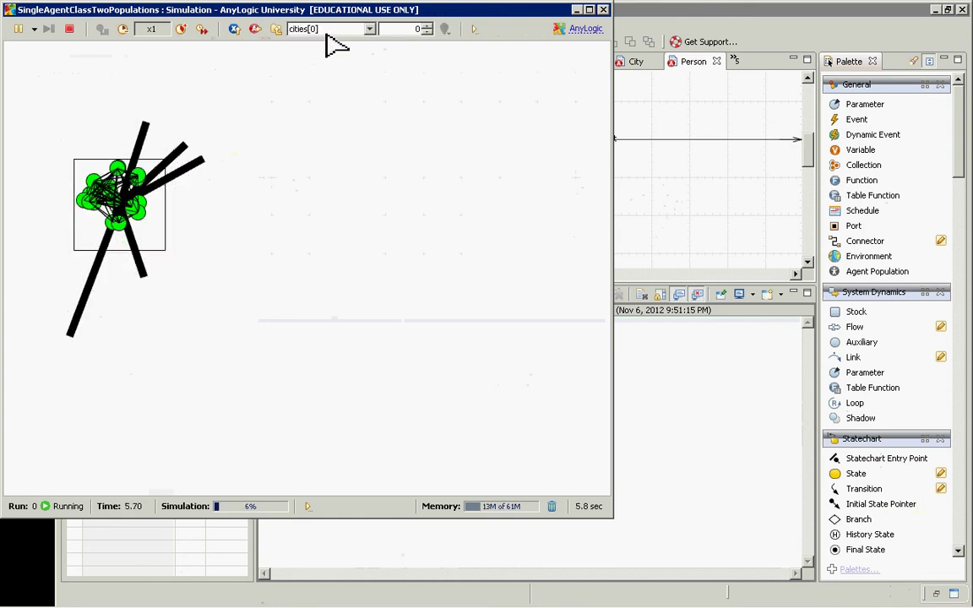
click(428, 25)
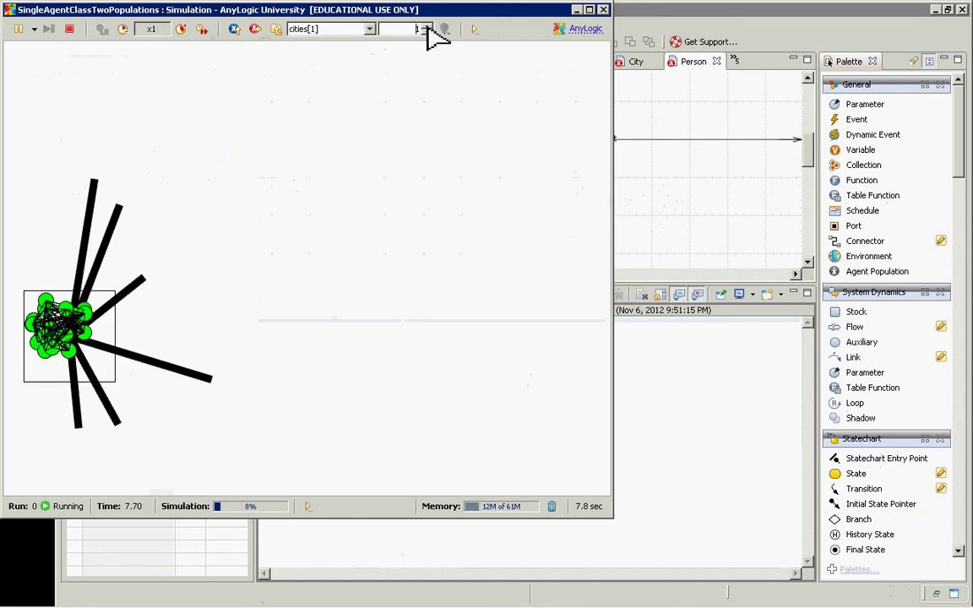
click(429, 26)
click(428, 25)
click(428, 25)
click(428, 25)
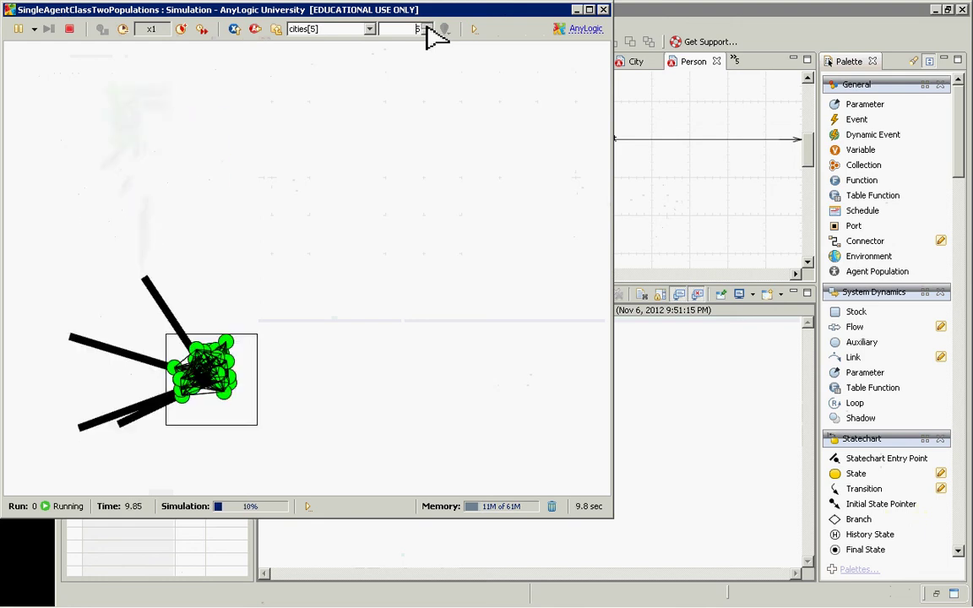
click(428, 26)
click(428, 25)
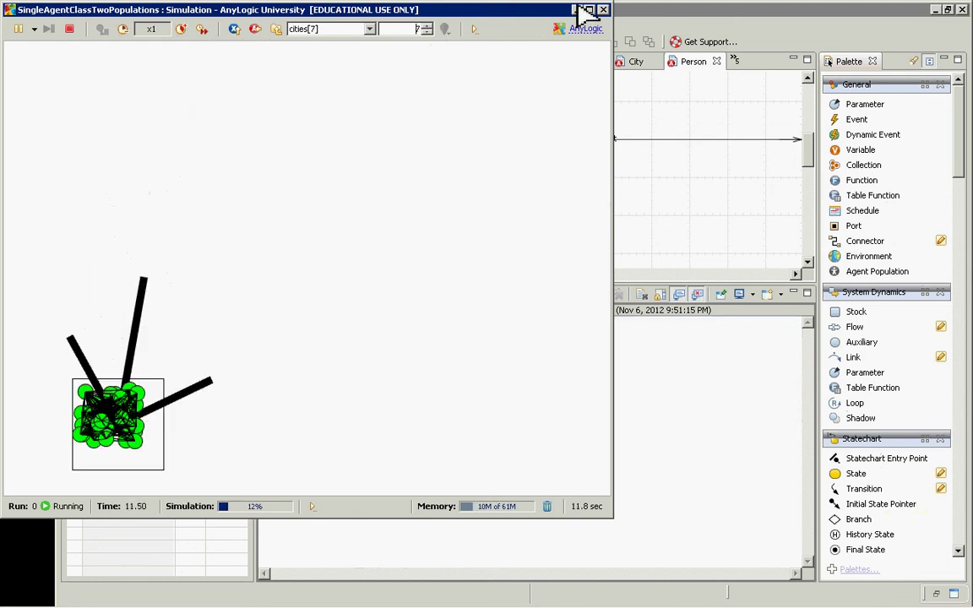
click(603, 9)
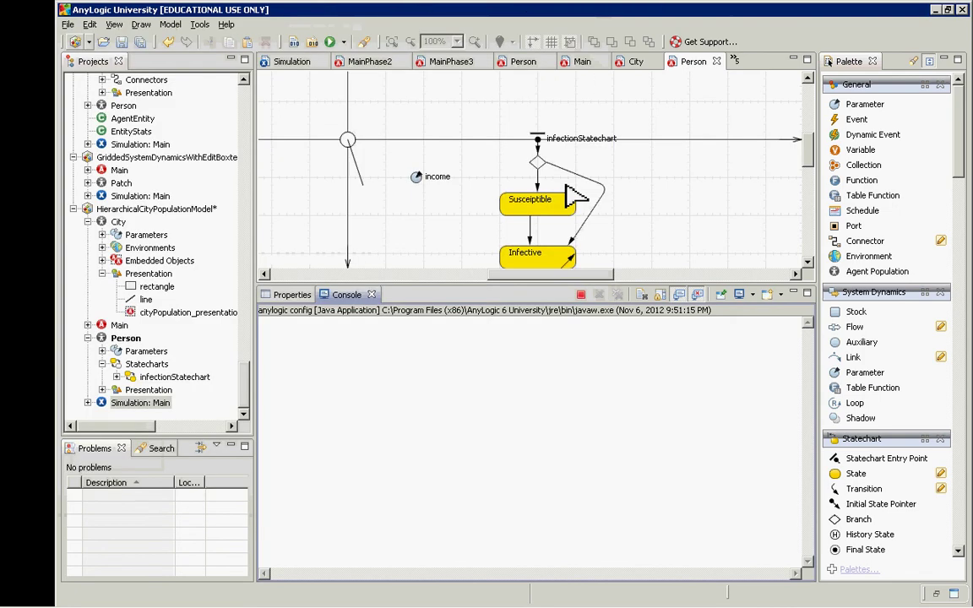
click(580, 177)
click(583, 180)
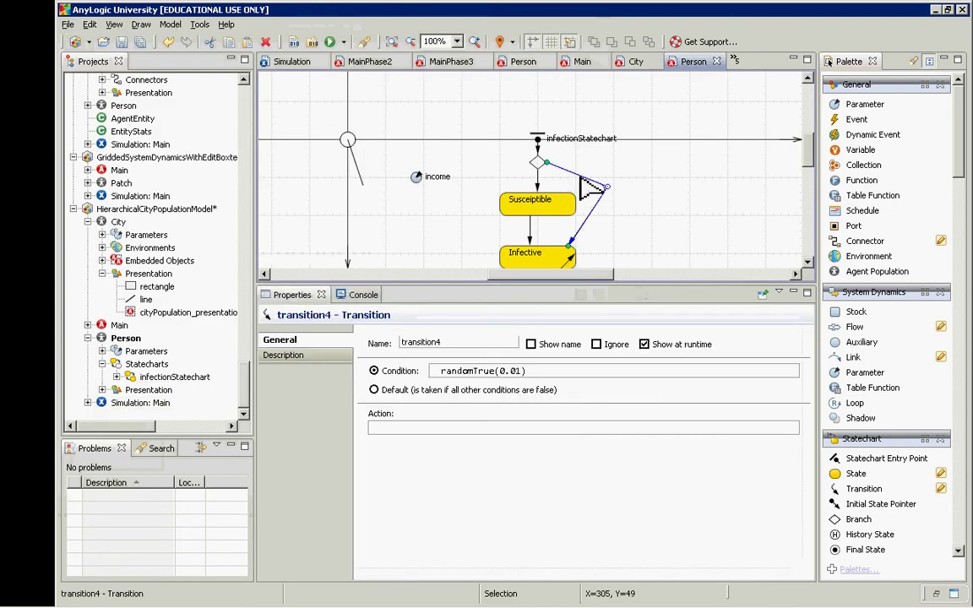
Change transition4's condition to randomTrue(0.5).
click(513, 371)
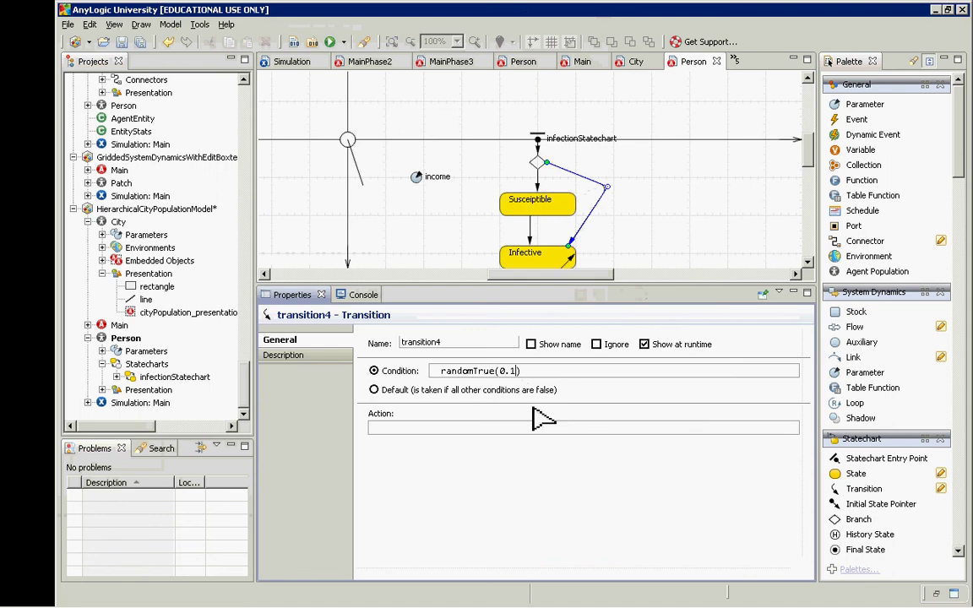
key(BackSpace)
key(BackSpace)
text(5)
click(154, 403)
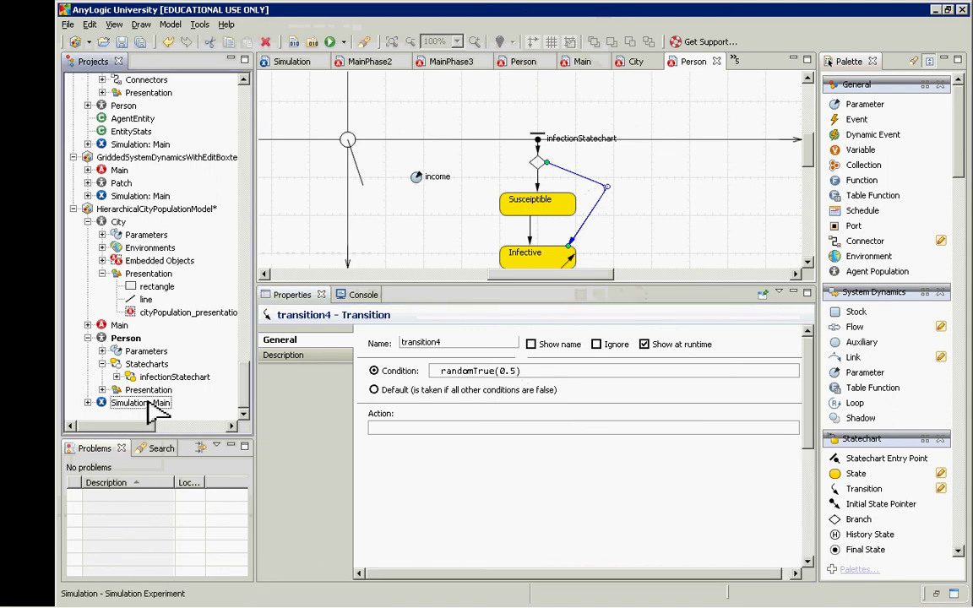
Run Simulation: Main to see mixed red and green agents, then close it and reselect transition4.
right_click(152, 404)
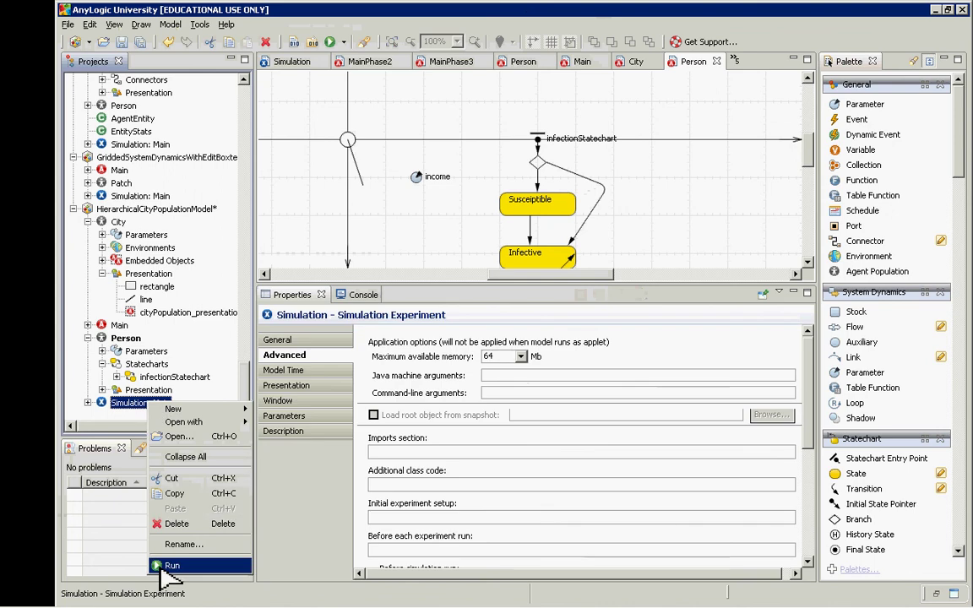
click(135, 560)
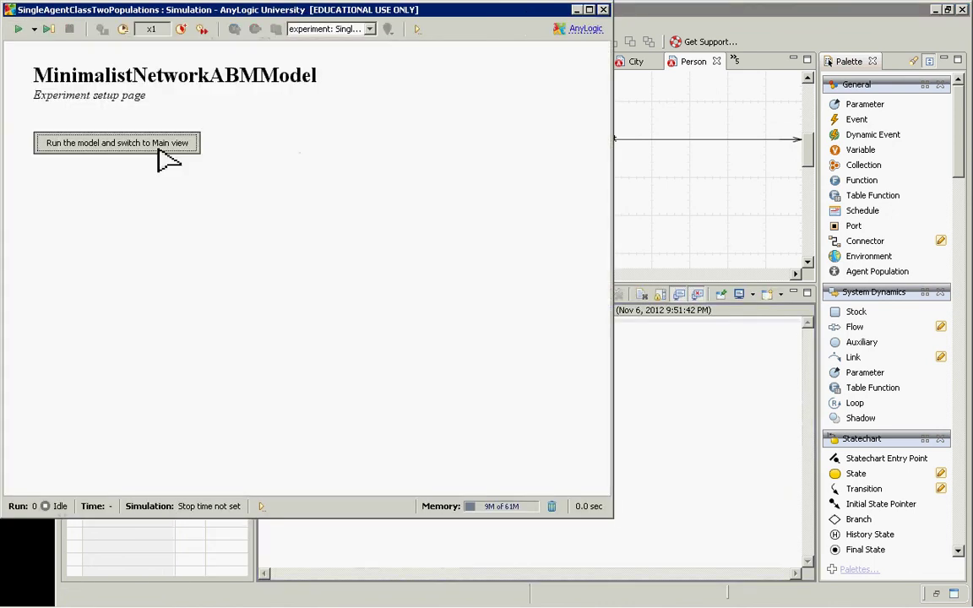
click(159, 147)
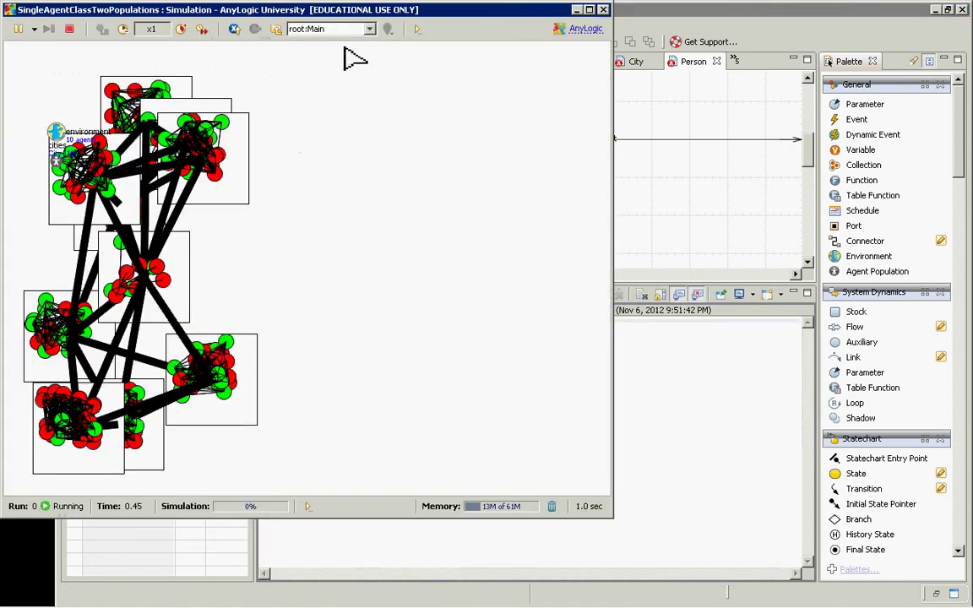
click(603, 9)
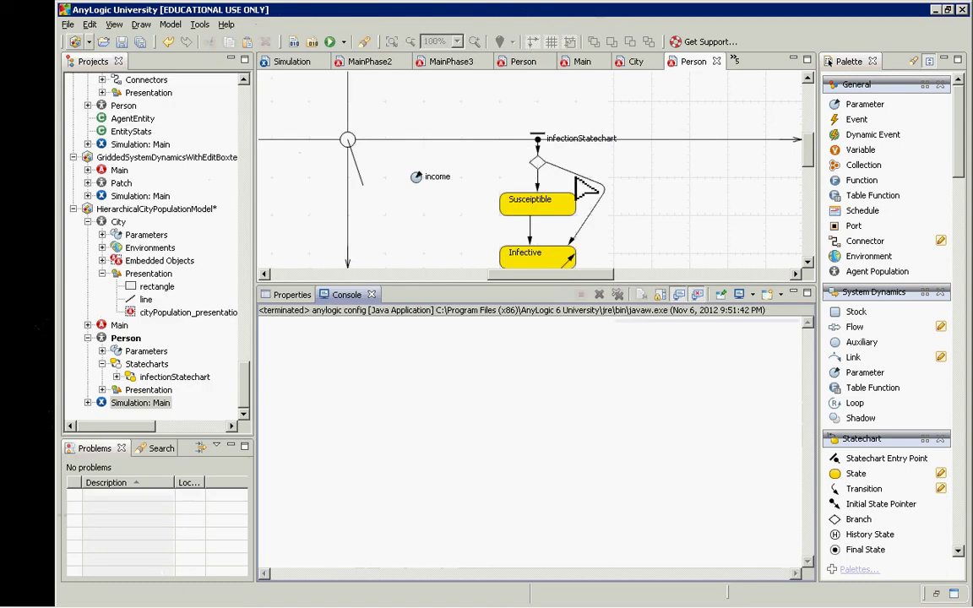
click(530, 154)
click(591, 177)
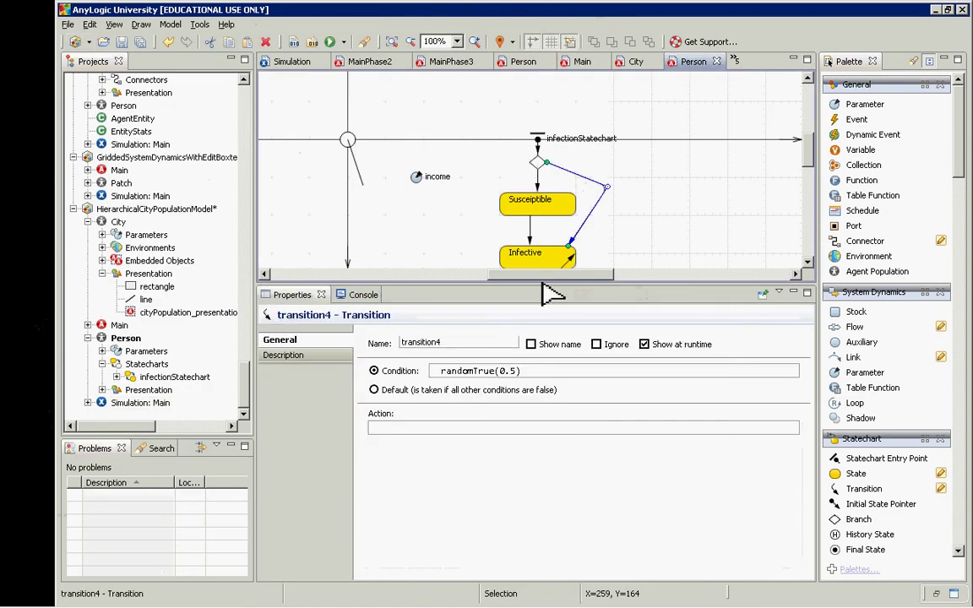
Edit the infection probability digit in transition4's randomTrue condition.
double_click(513, 371)
text(0)
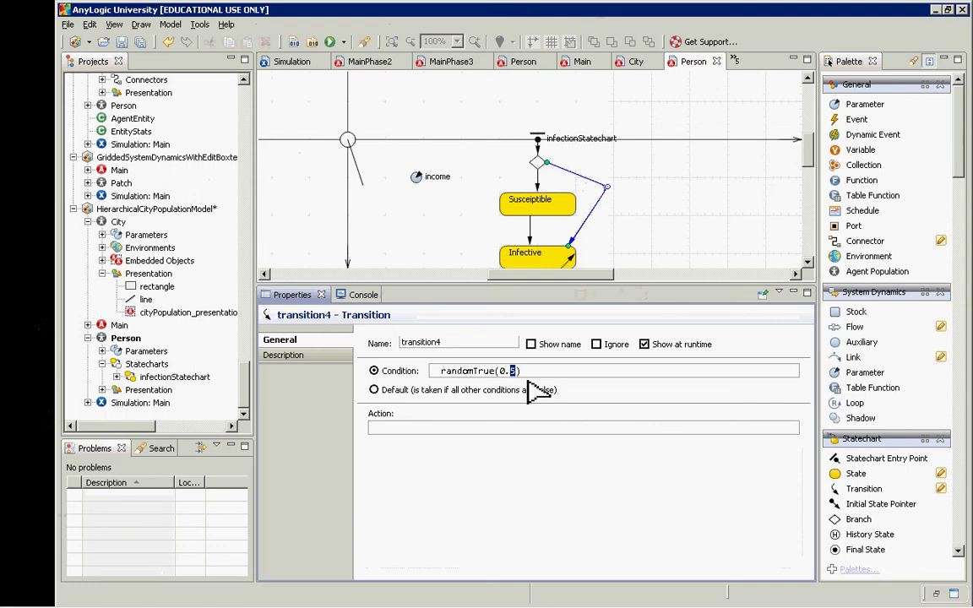
key(BackSpace)
text(1)
Run Simulation: Main at x100 speed until it finishes, then close it.
click(159, 403)
right_click(159, 404)
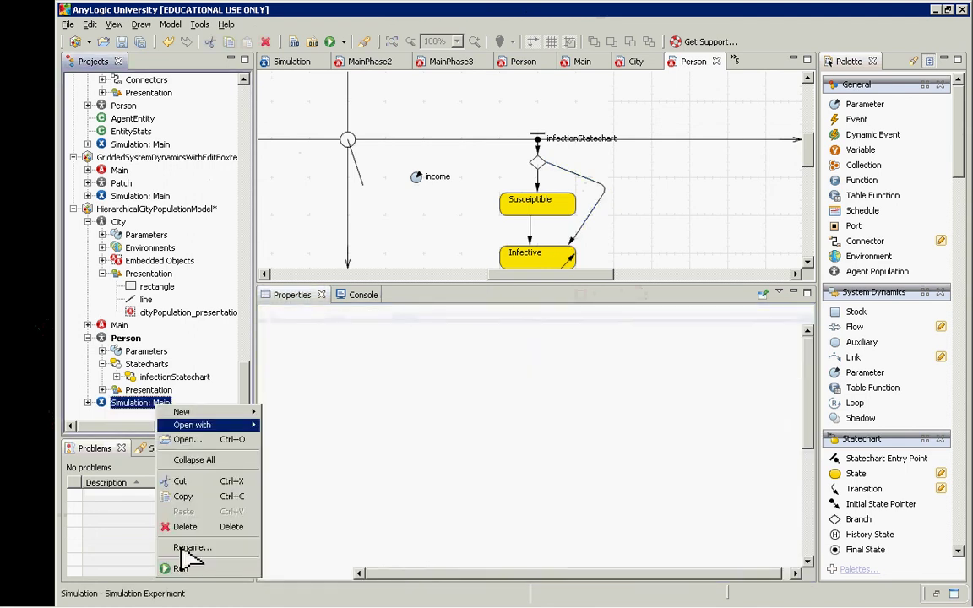
click(180, 571)
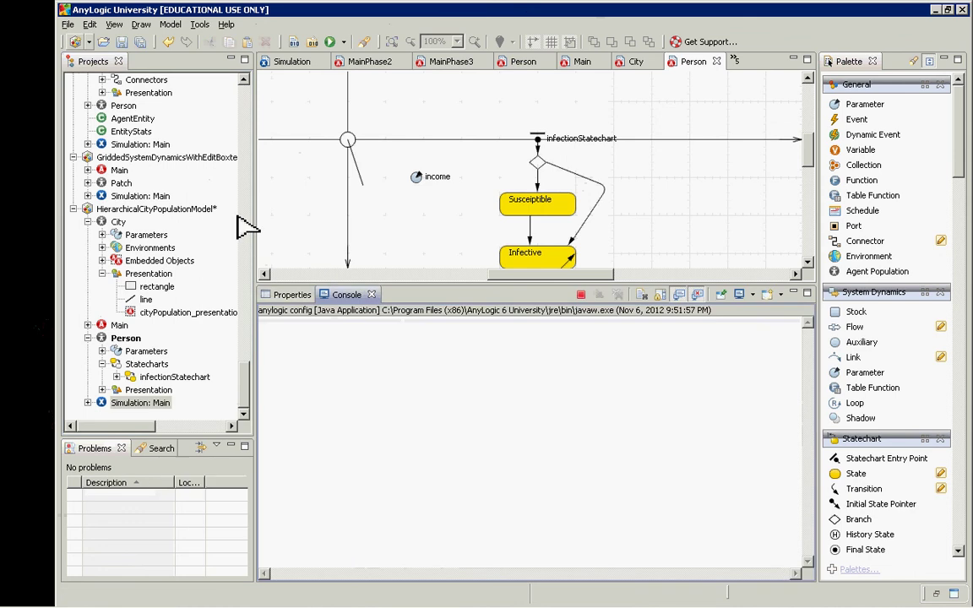
click(156, 144)
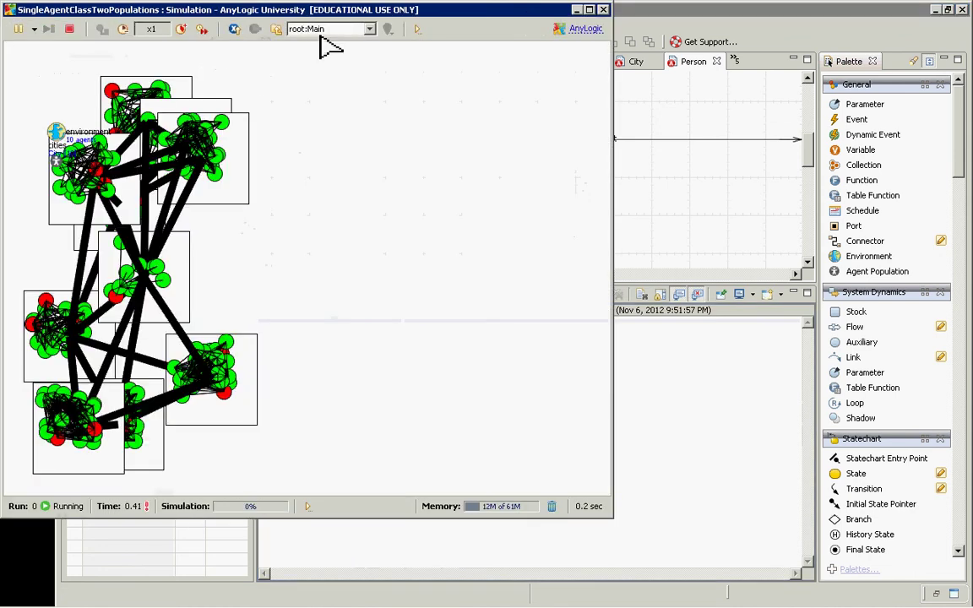
click(180, 31)
click(180, 30)
click(180, 31)
click(180, 30)
click(180, 31)
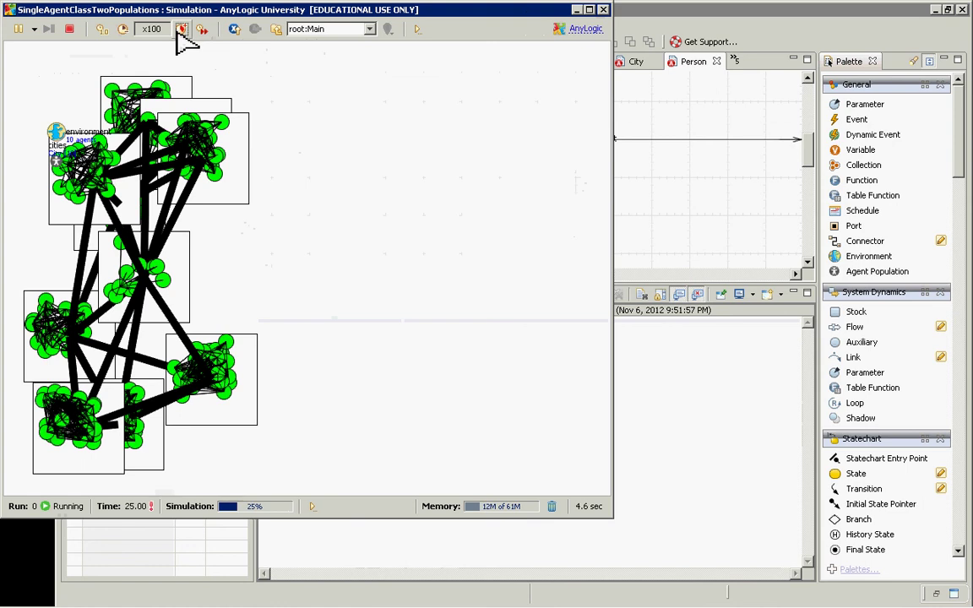
click(179, 31)
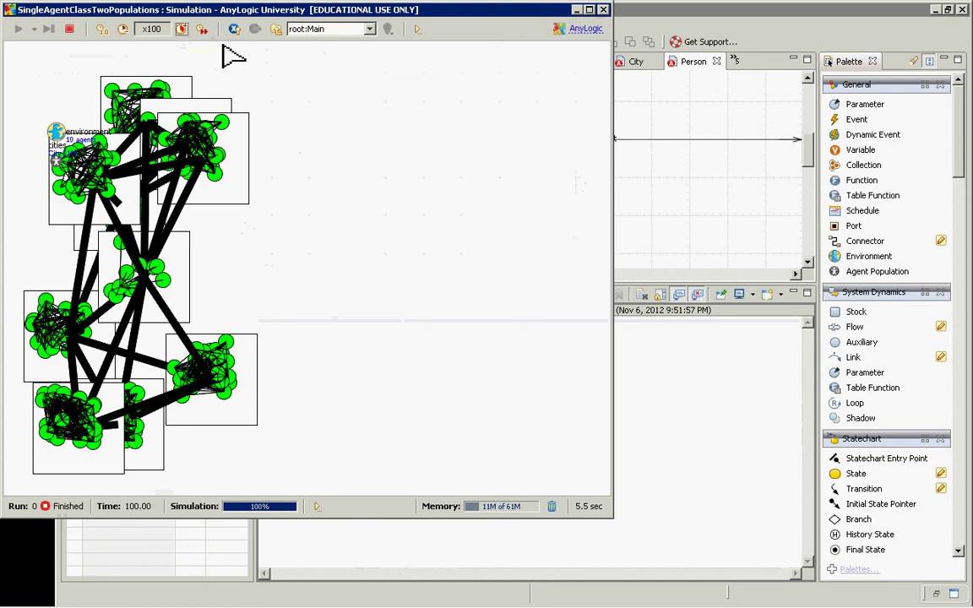
click(603, 10)
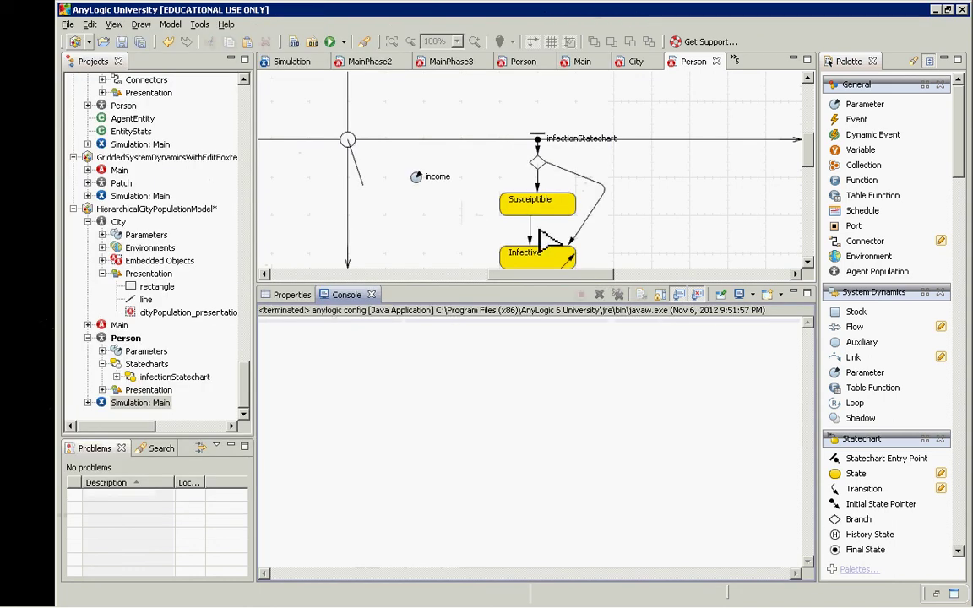
Rerun the simulation, view the first person's statechart and the first city, then close it.
right_click(135, 408)
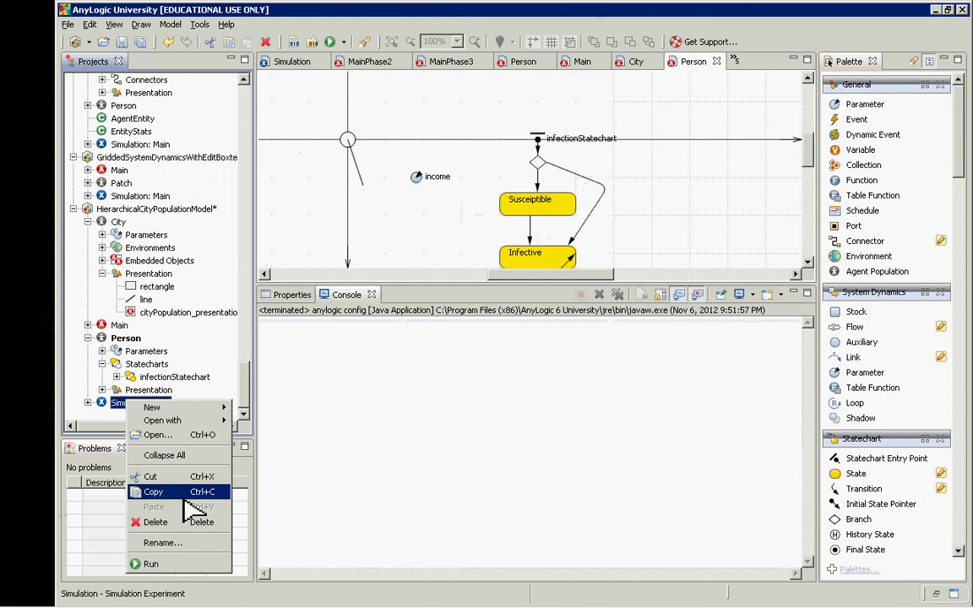
click(152, 561)
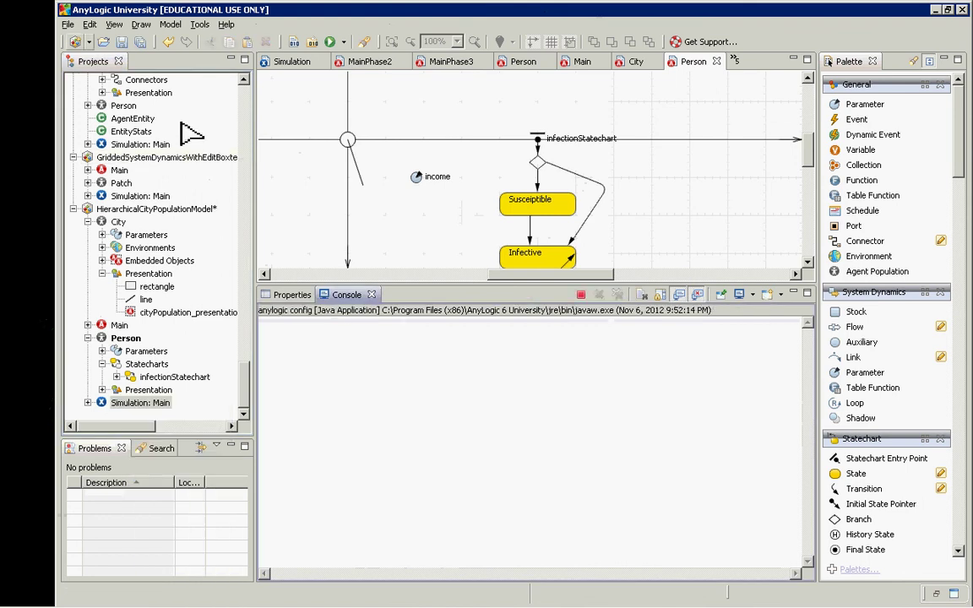
click(167, 144)
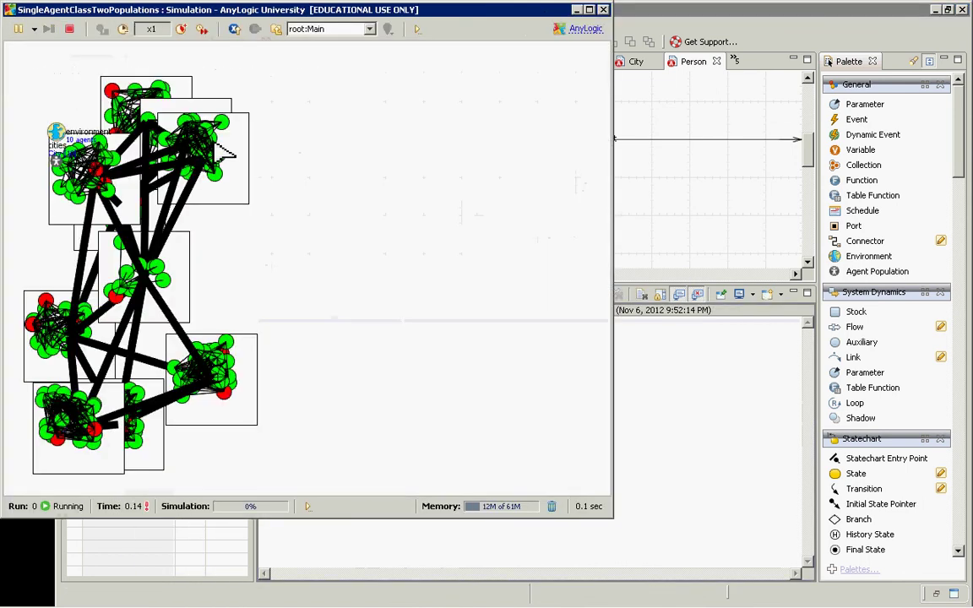
click(347, 29)
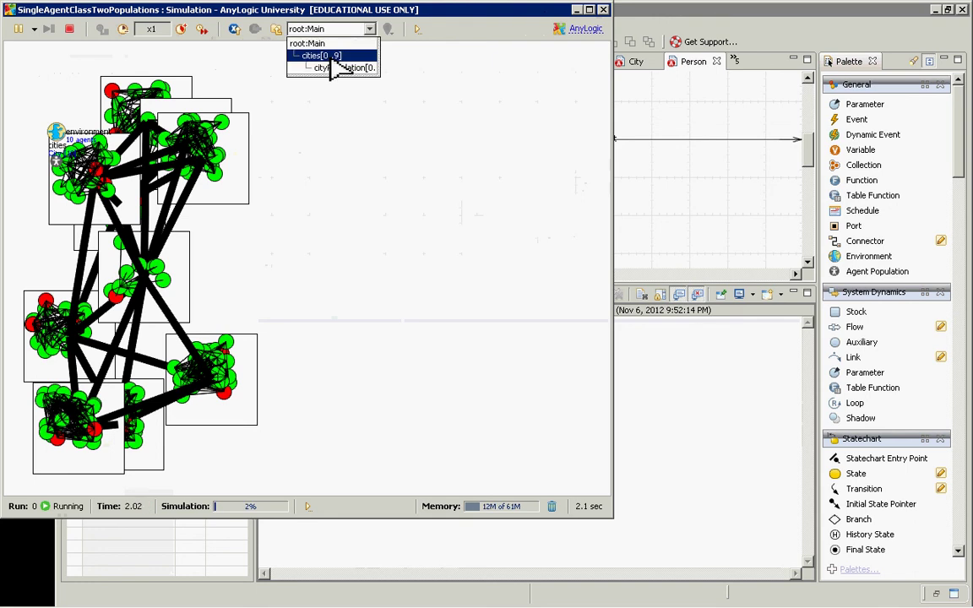
click(342, 68)
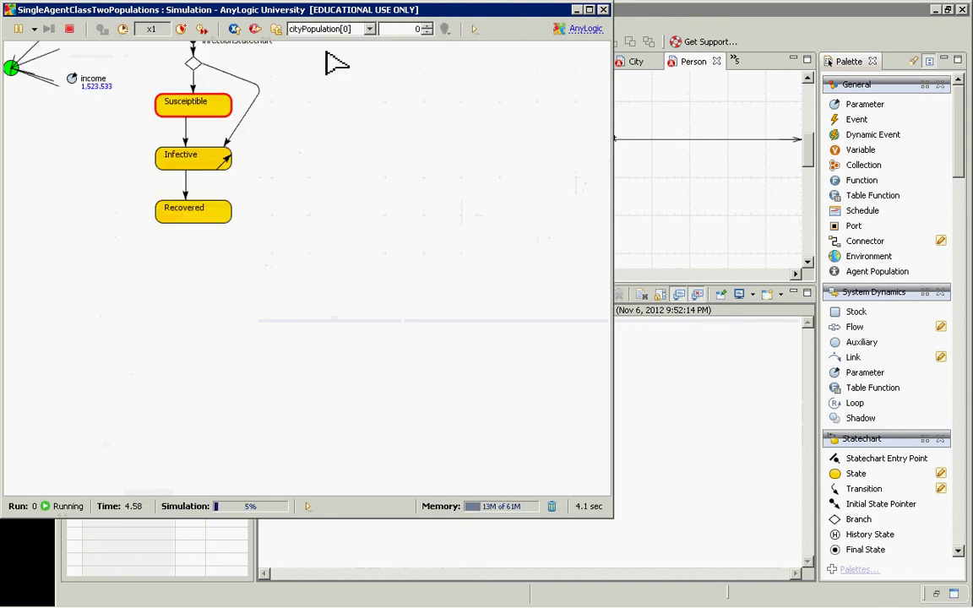
click(339, 31)
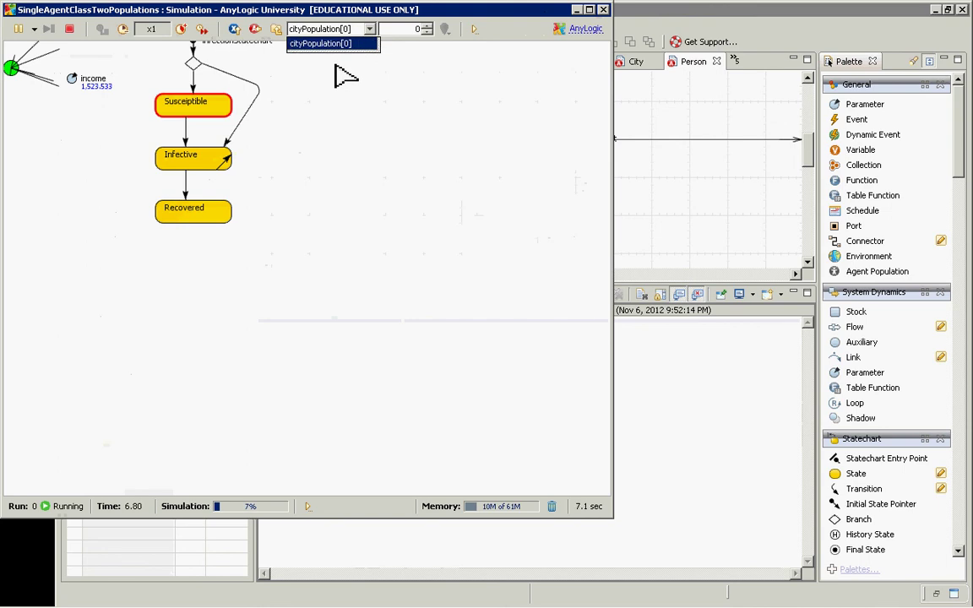
click(277, 35)
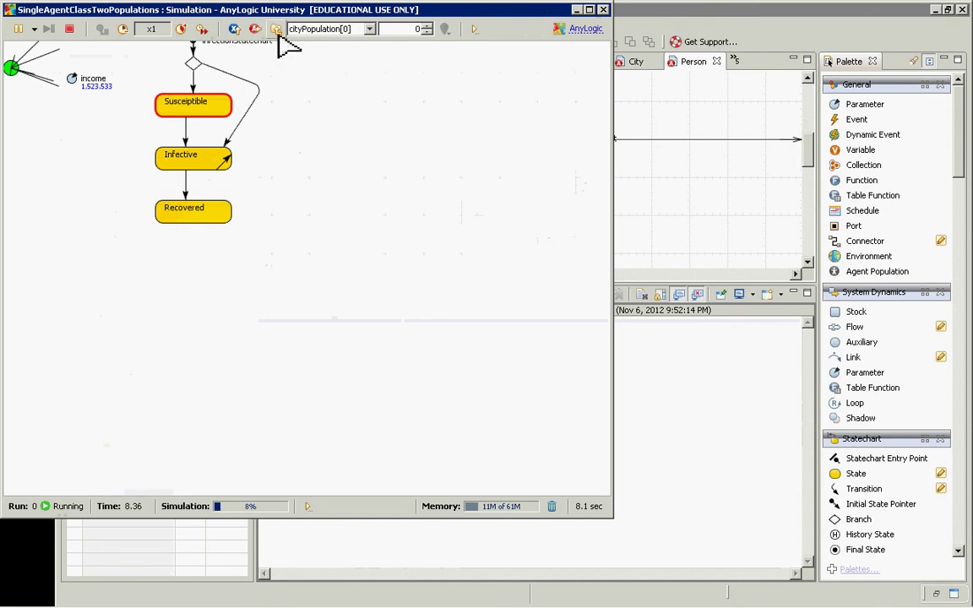
click(277, 36)
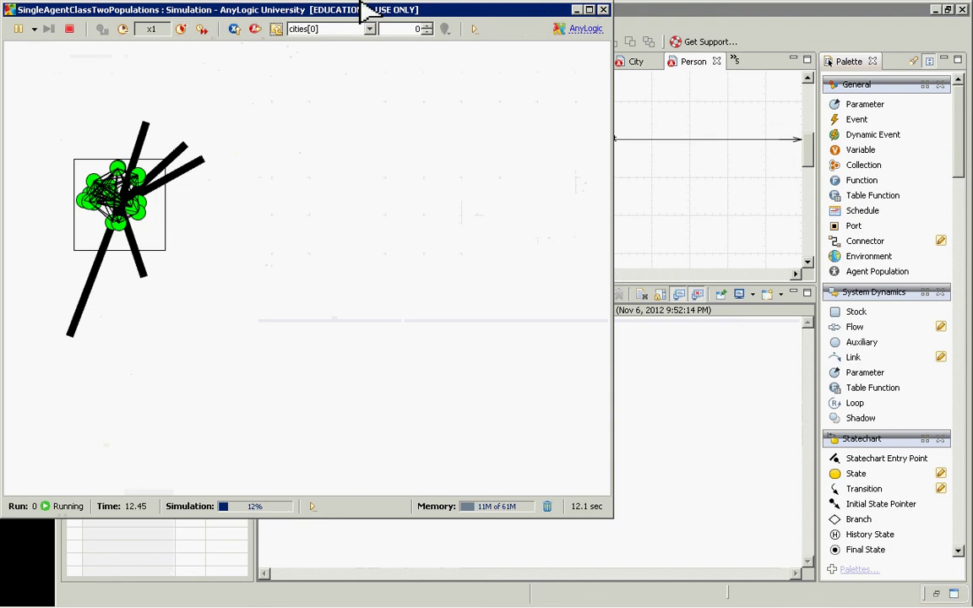
click(603, 9)
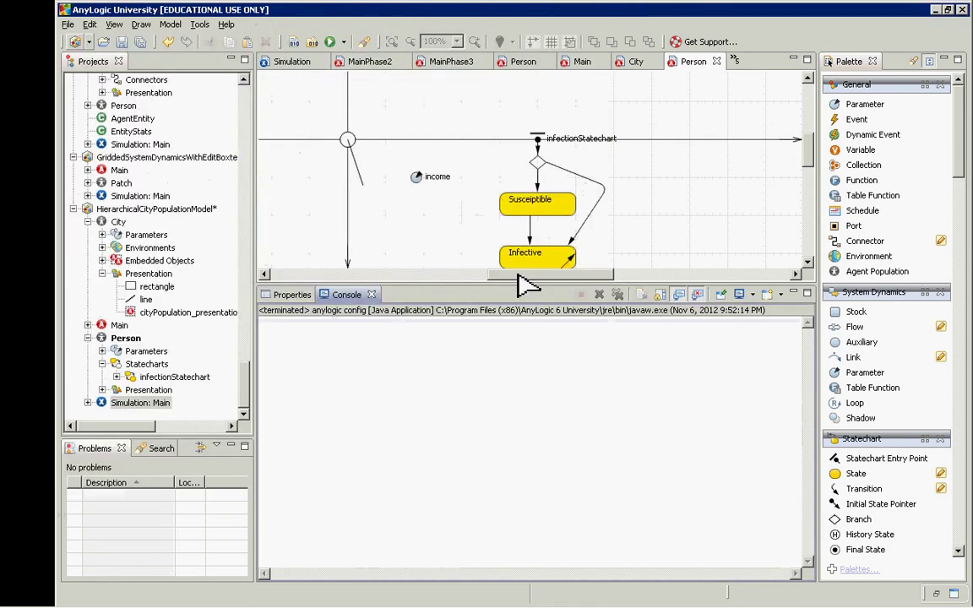
Give transition2 the action this.send("Infection!", RANDOM_CONNECTED) and build the model.
click(807, 263)
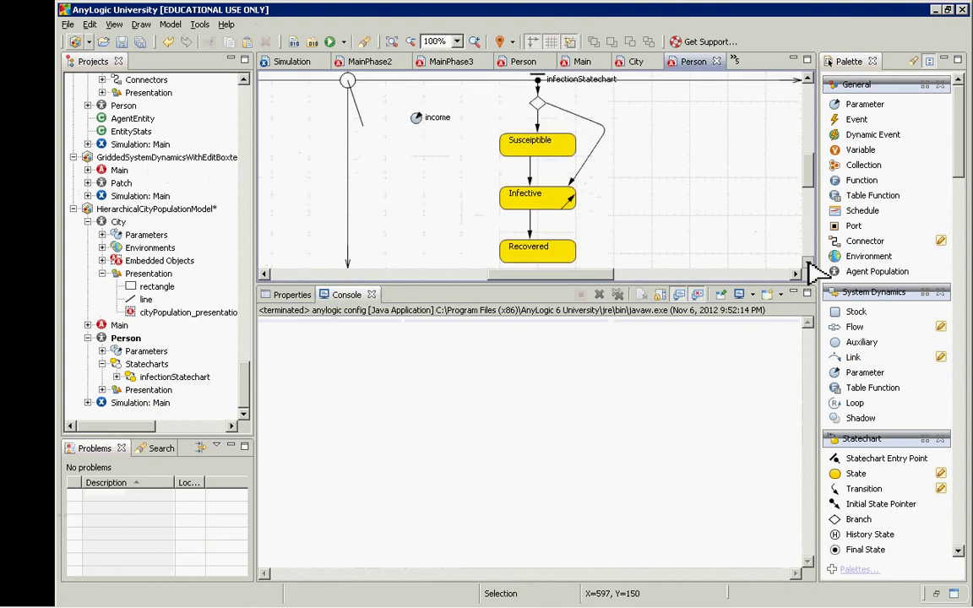
click(807, 262)
click(569, 172)
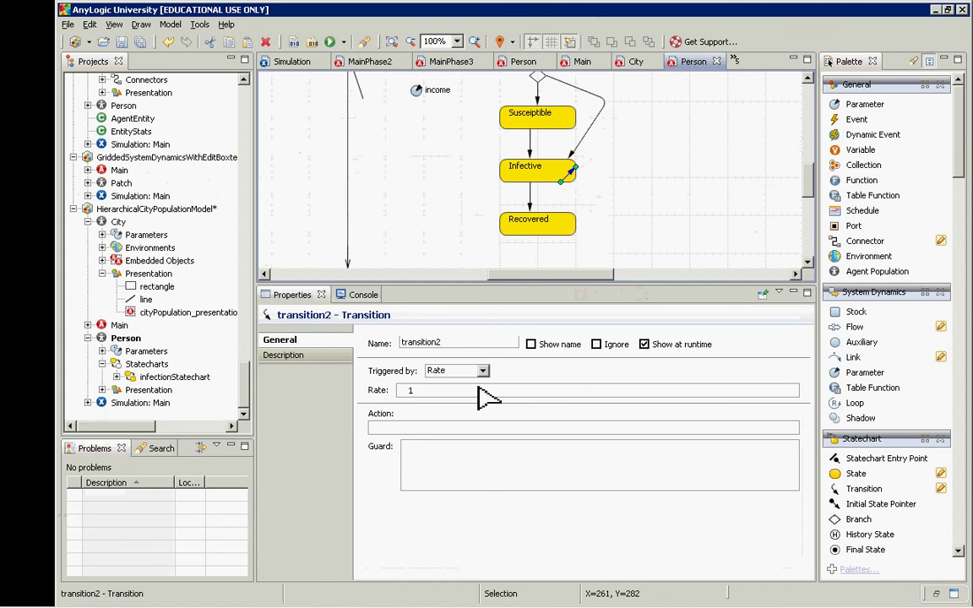
click(431, 426)
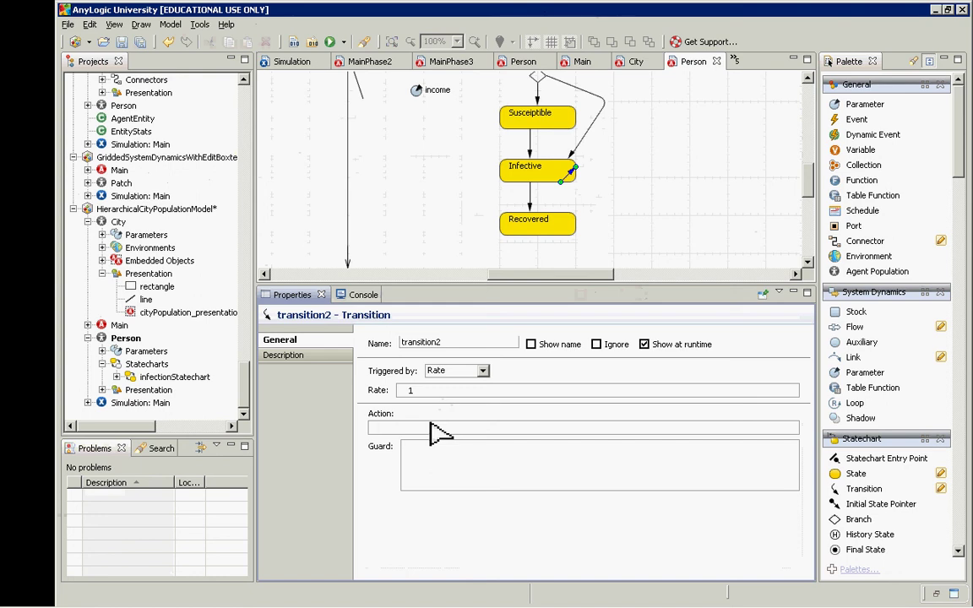
text(this.send("Infecton!)
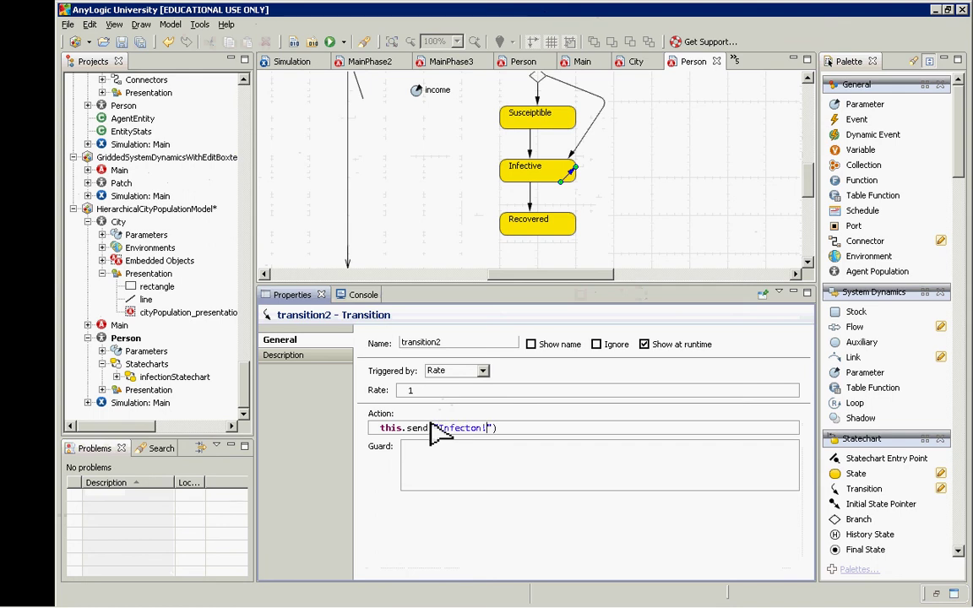
key(BackSpace)
key(BackSpace)
key(BackSpace)
text(ion!", RANDOM_CONNECTED)
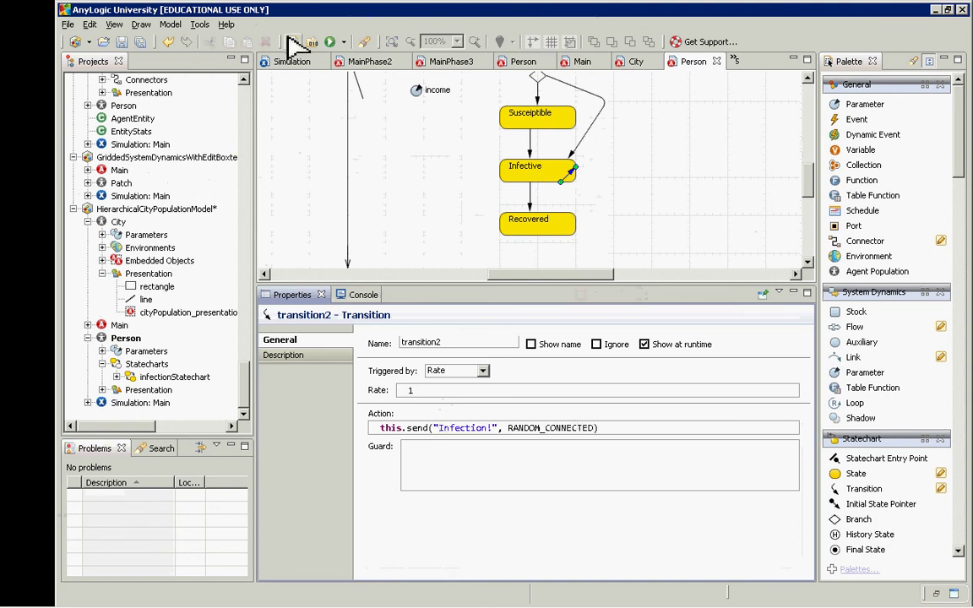
click(292, 42)
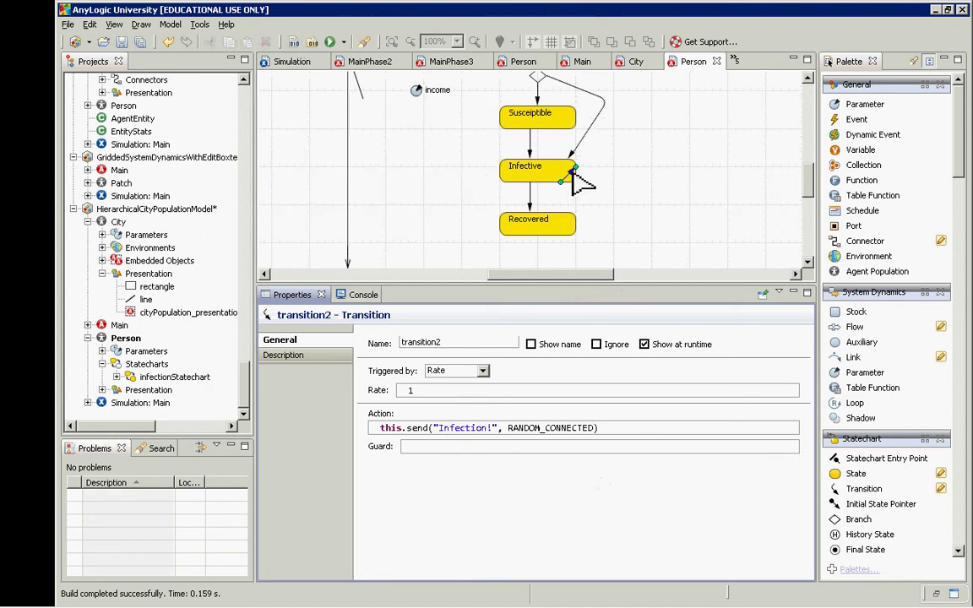
right_click(149, 405)
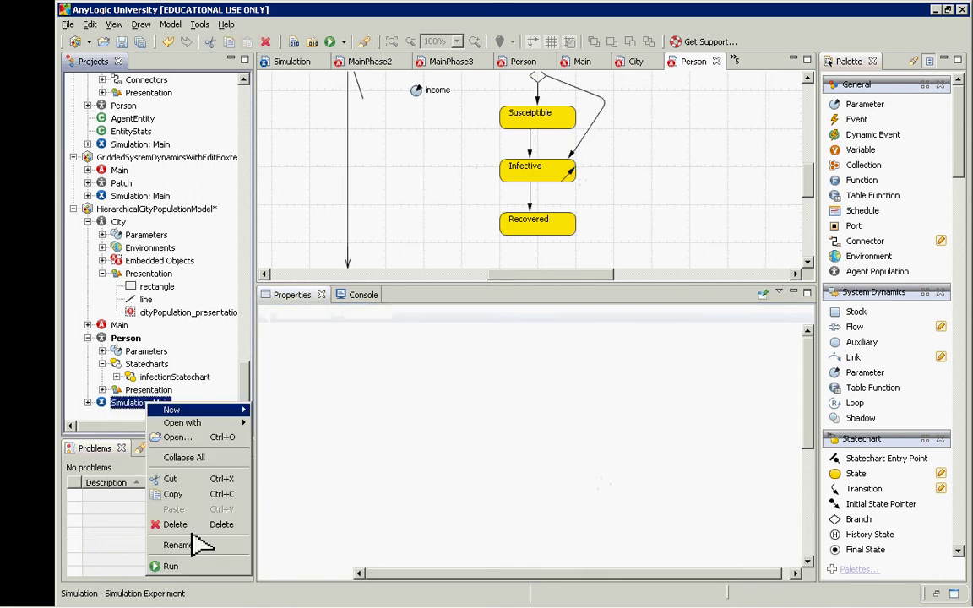
click(195, 566)
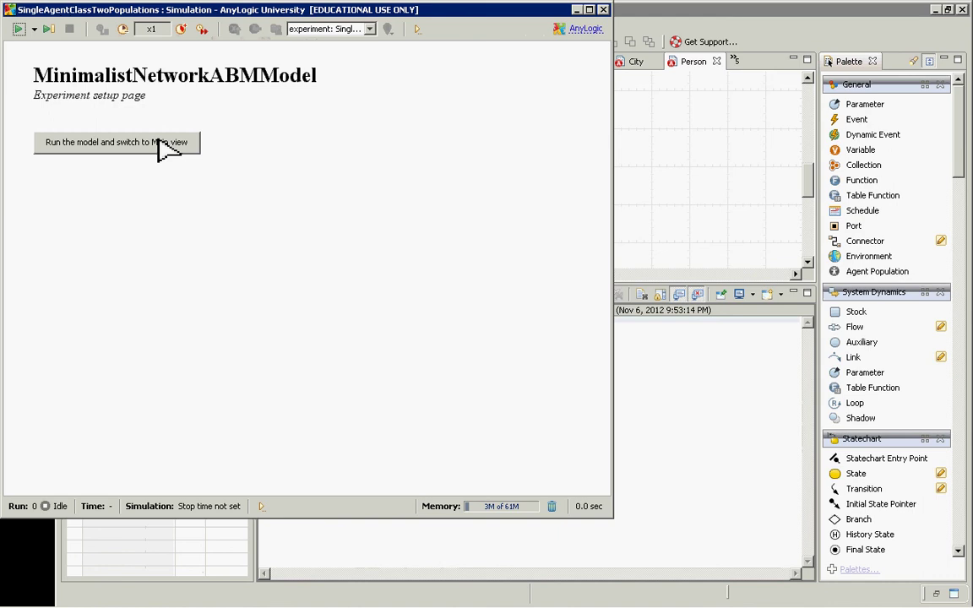
click(165, 144)
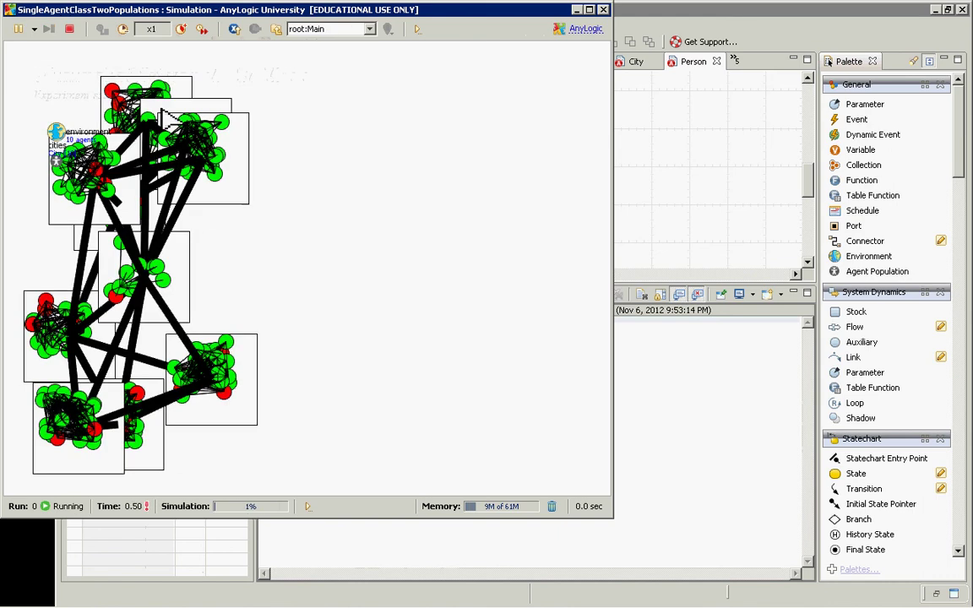
click(603, 11)
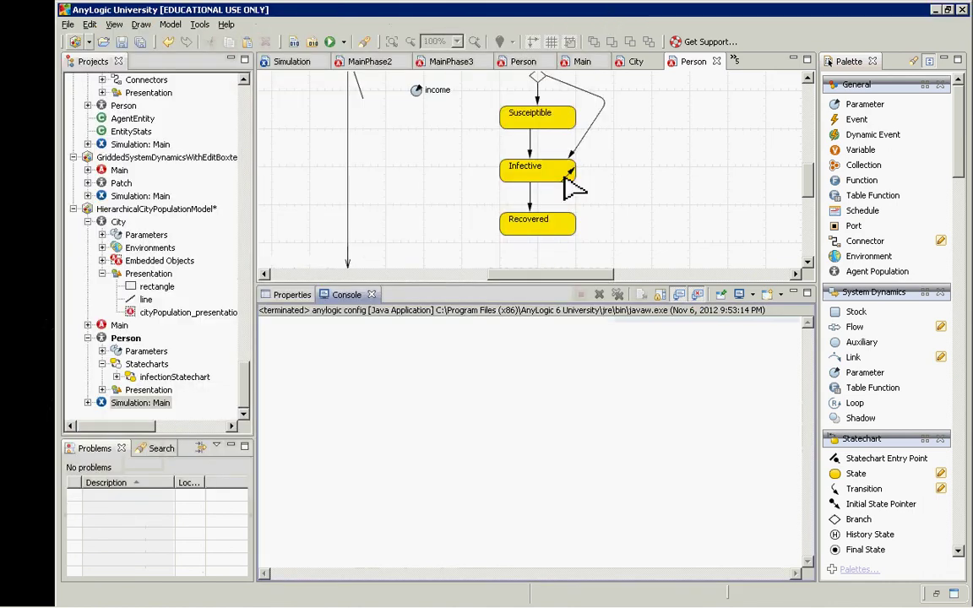
click(569, 175)
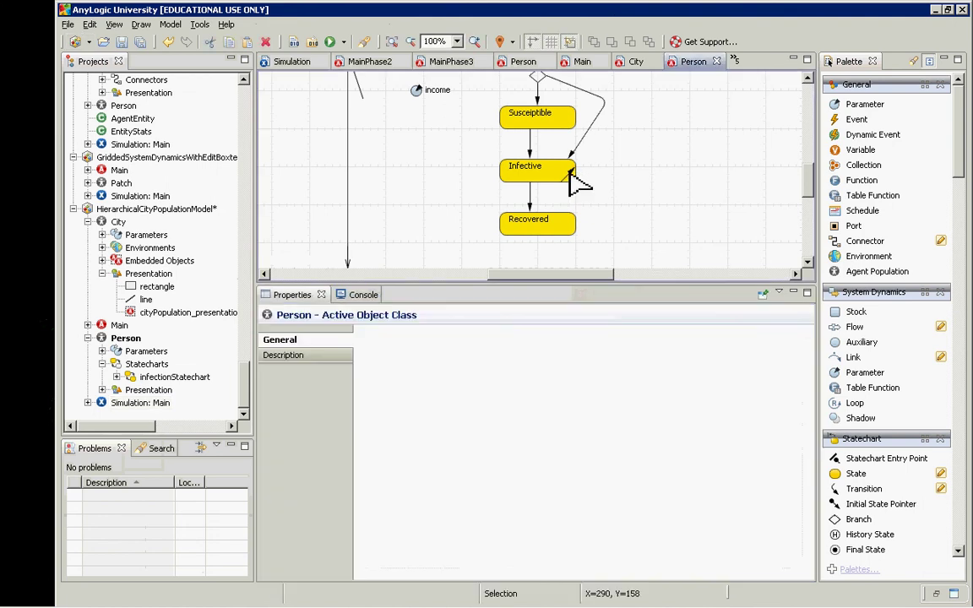
click(596, 182)
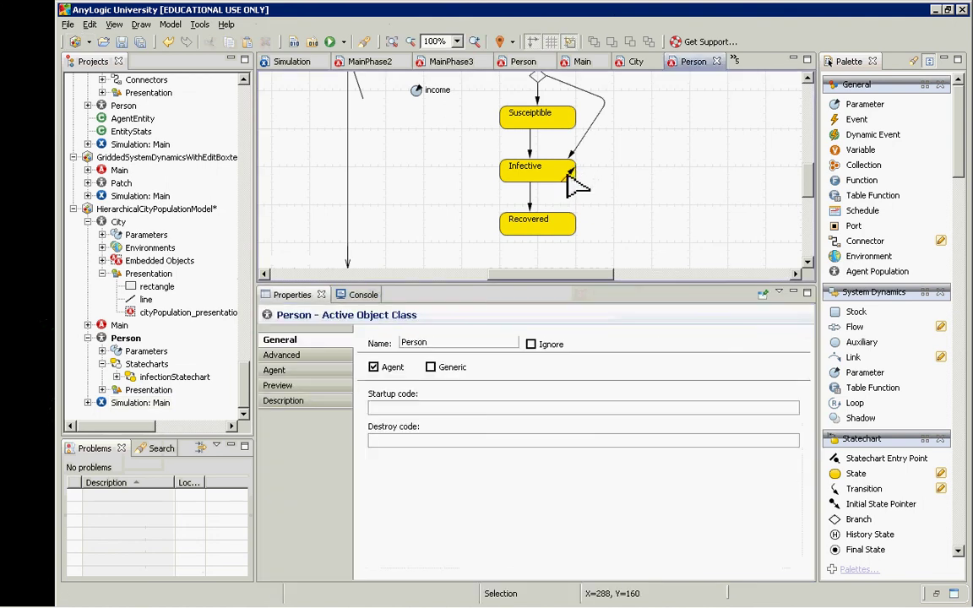
click(573, 174)
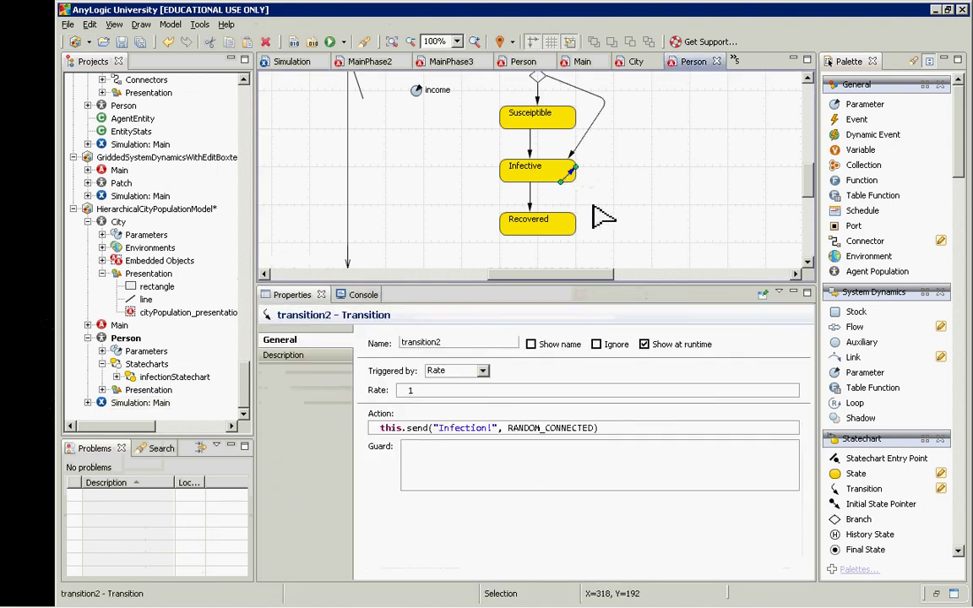
click(630, 428)
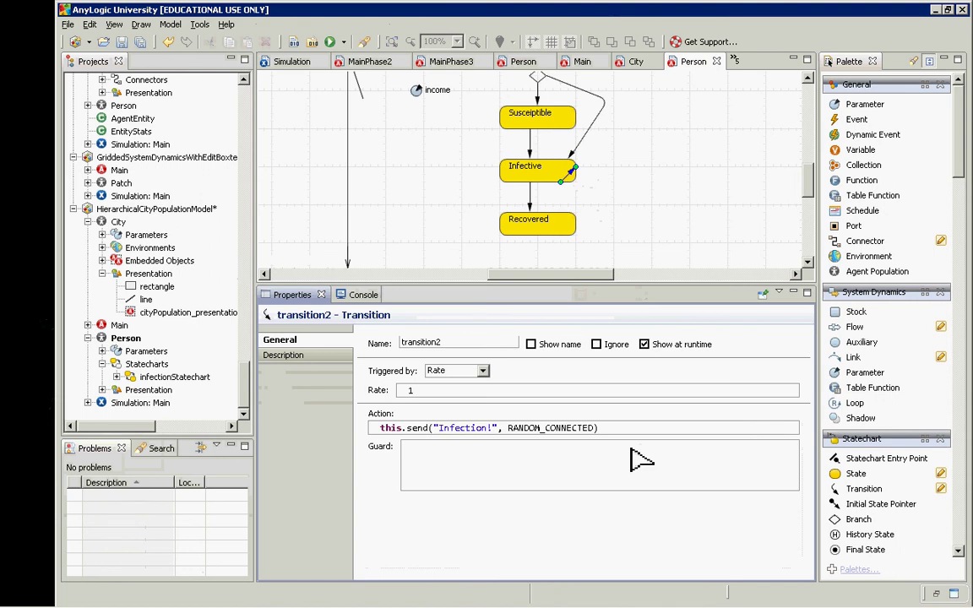
click(145, 403)
right_click(145, 405)
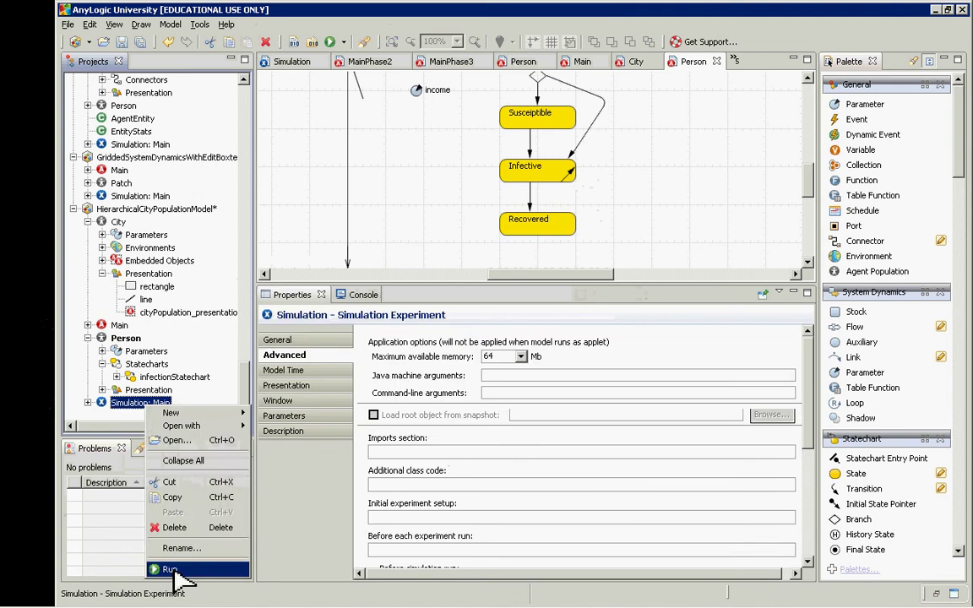
click(177, 570)
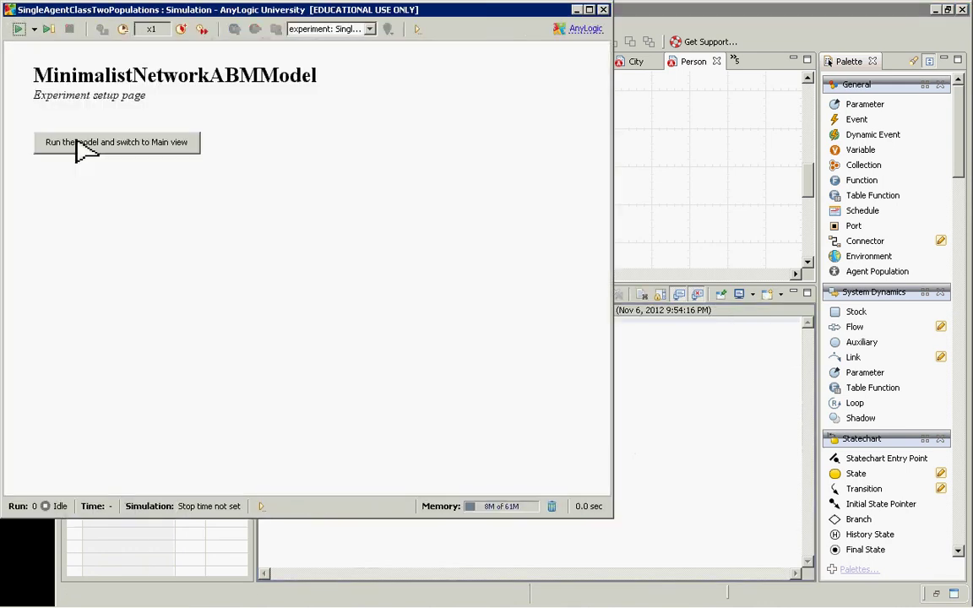
click(78, 144)
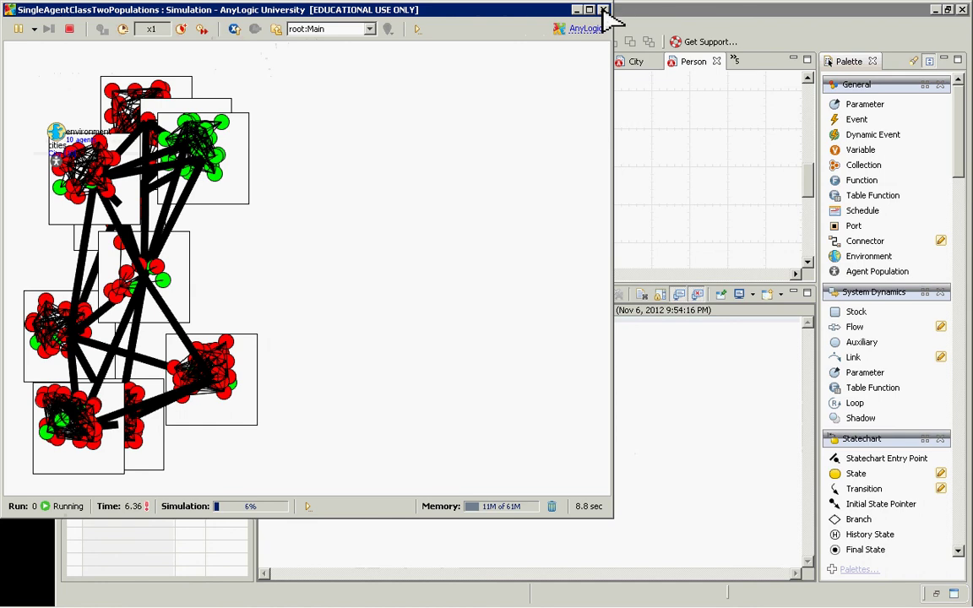
click(602, 10)
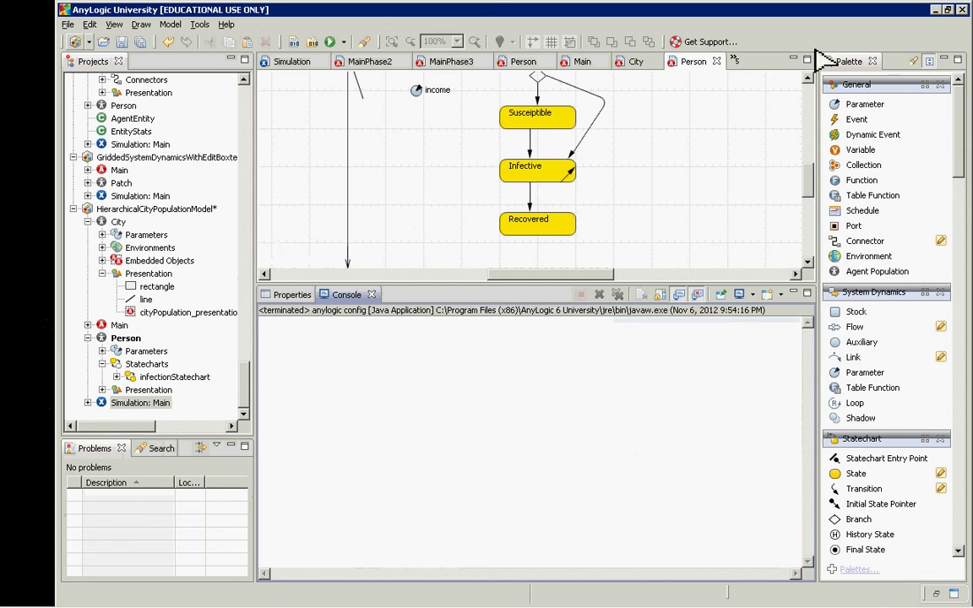
click(406, 194)
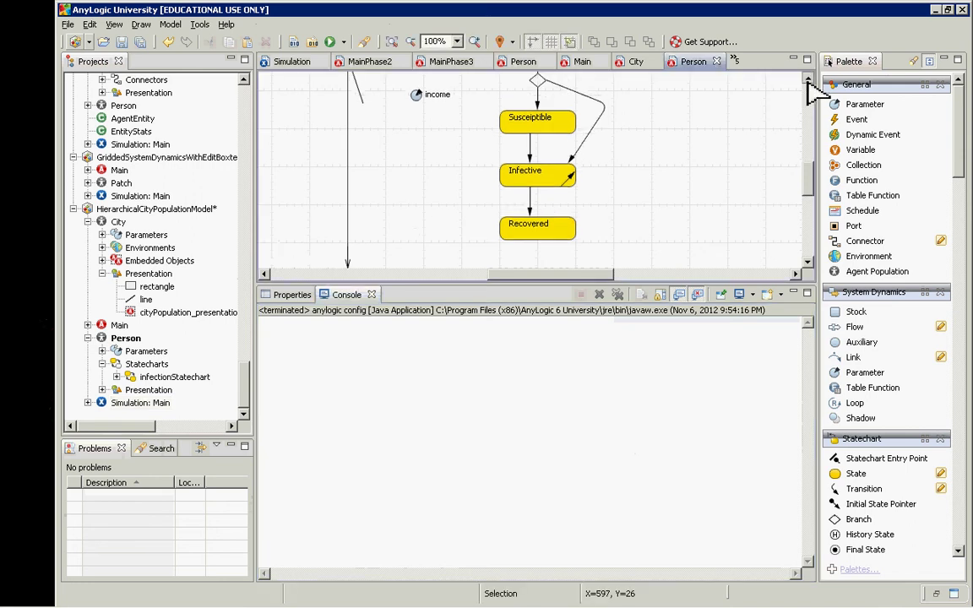
scroll(405, 194, up, 2)
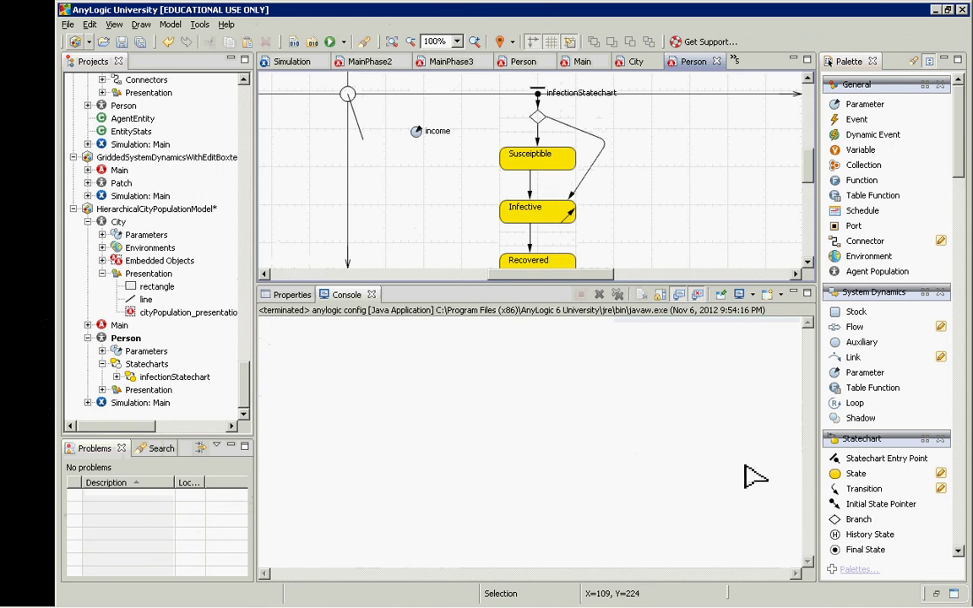
key(super)
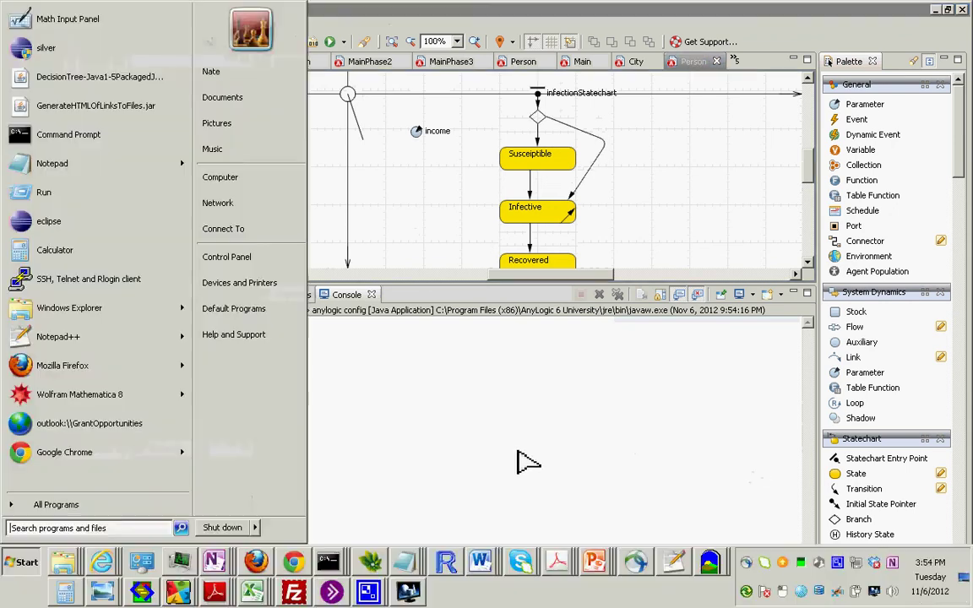
key(super)
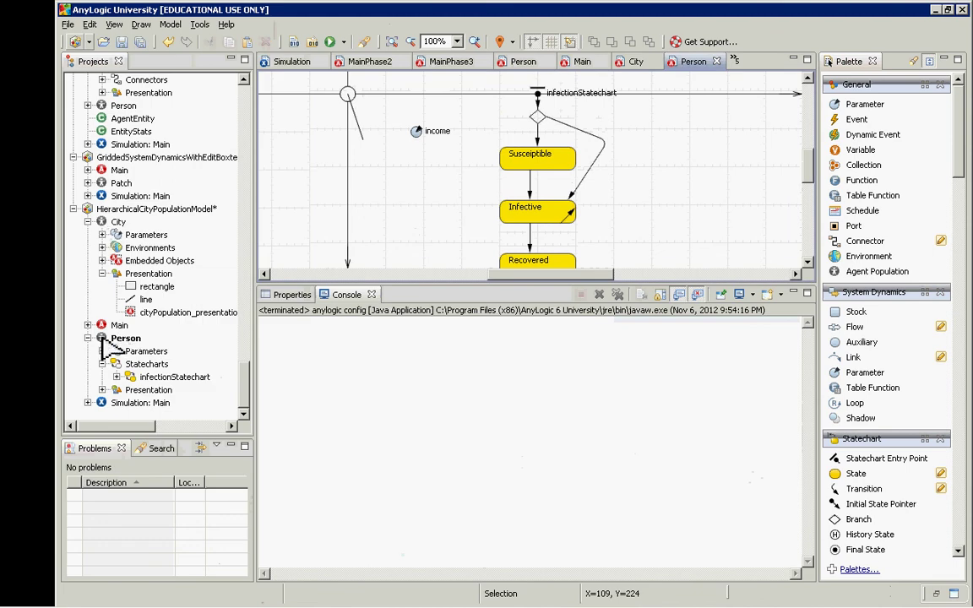
click(102, 223)
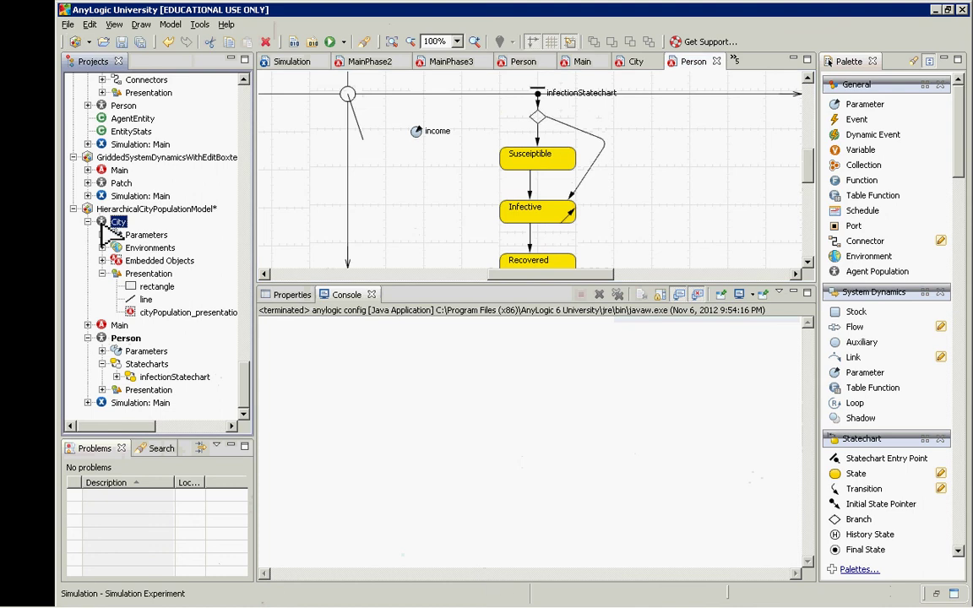
In City's diagram, add the stock cumulativeTaxRevenue and start drawing a flow into it.
double_click(101, 223)
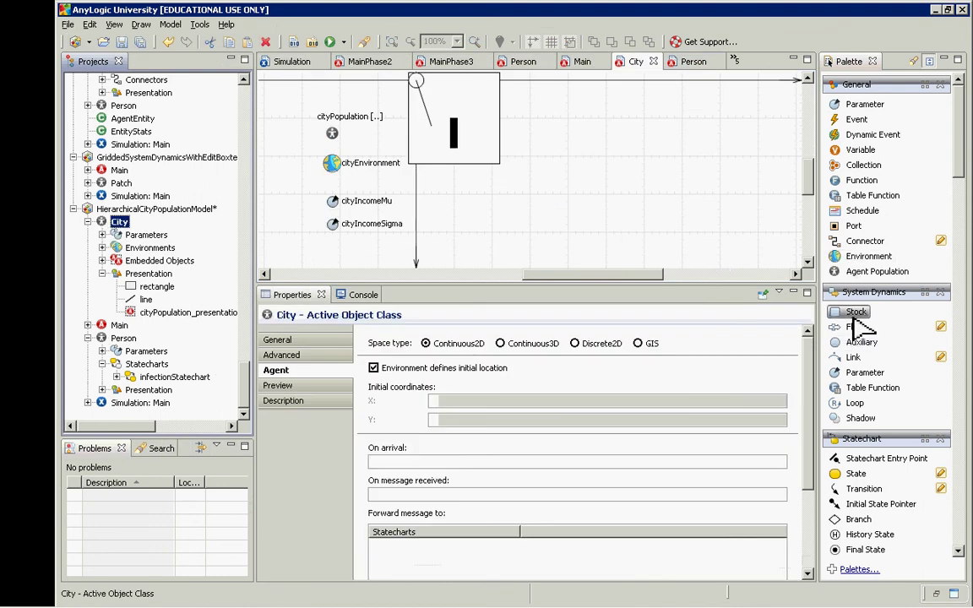
drag(853, 321, 608, 142)
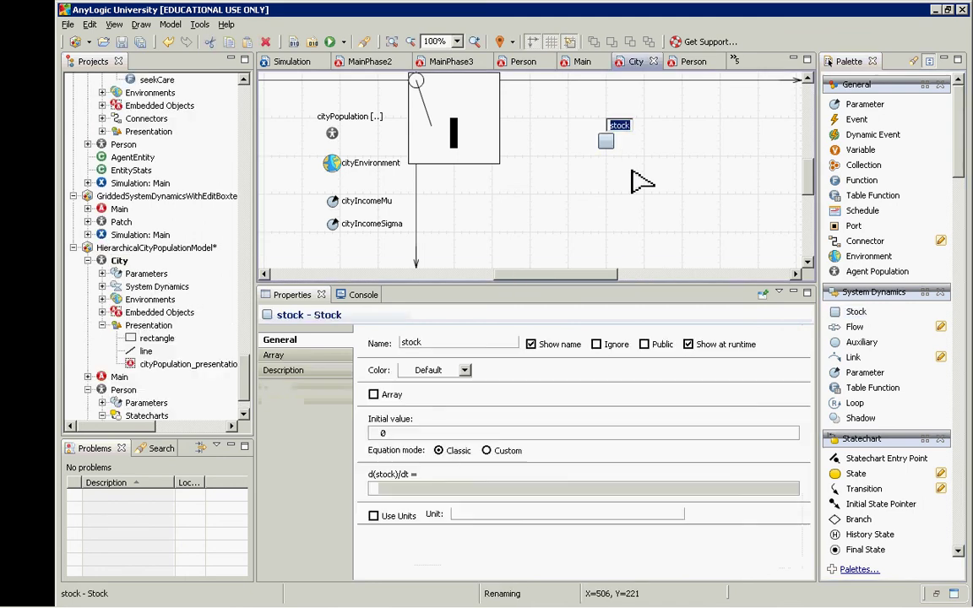
text(cumula)
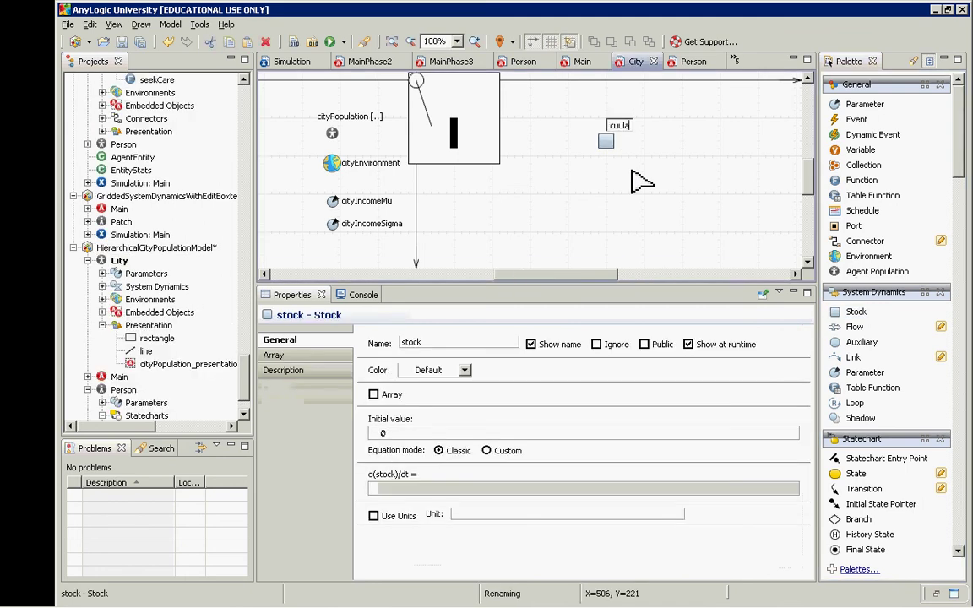
text(tiveTaxRevenue)
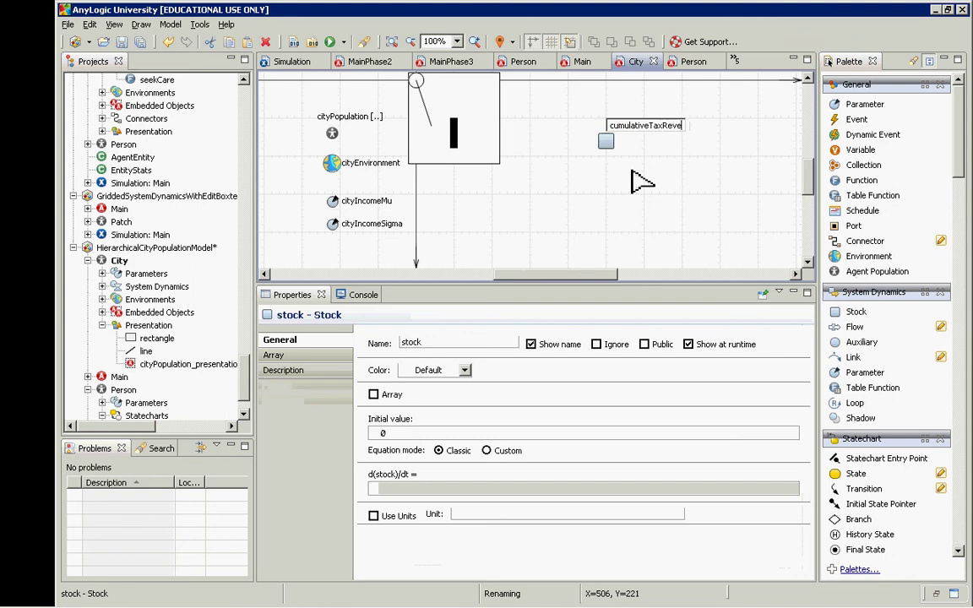
key(Return)
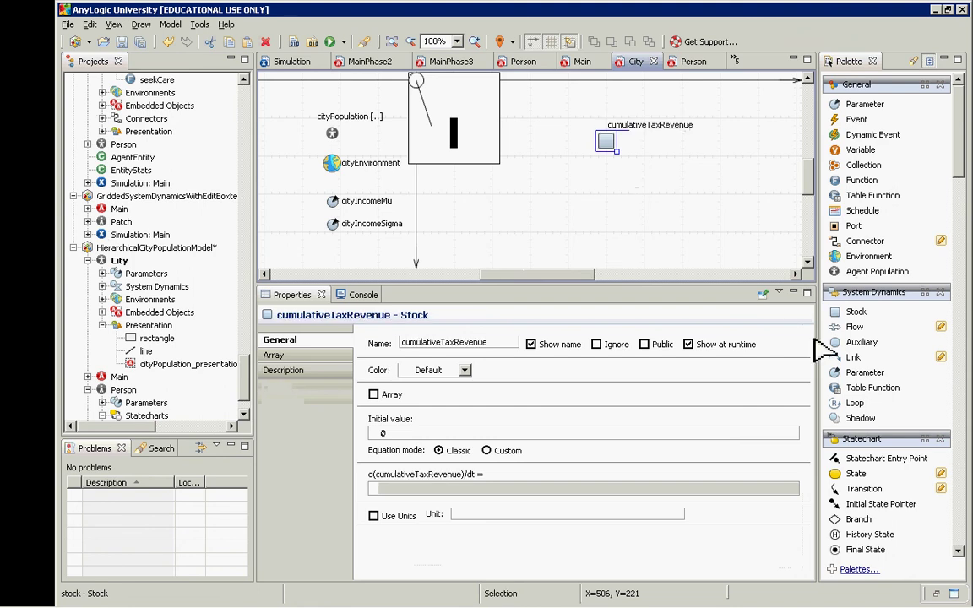
click(854, 326)
click(607, 141)
Draw an inflow from a cloud source into cumulativeTaxRevenue and name it newTaxRevenue.
click(448, 150)
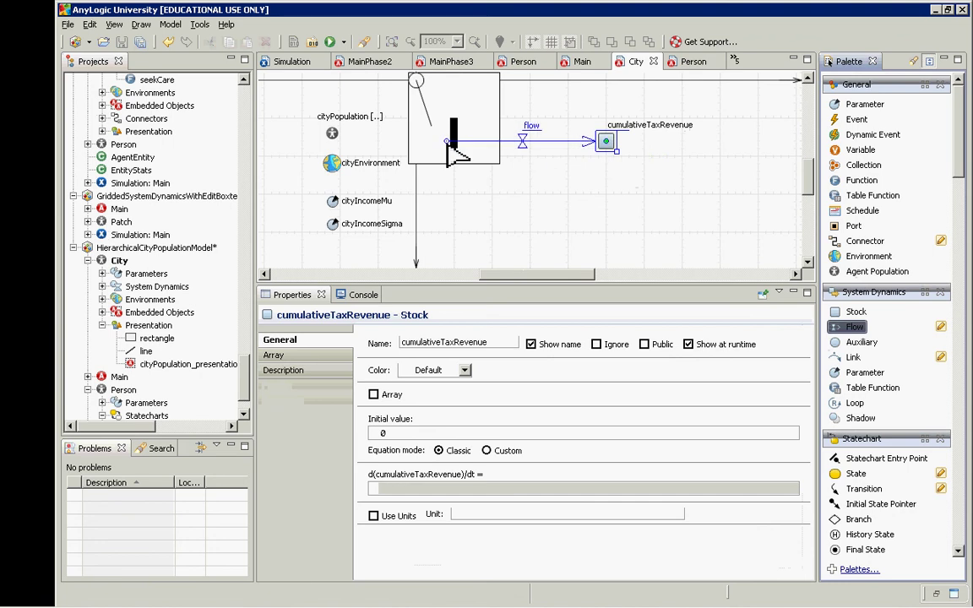
click(447, 150)
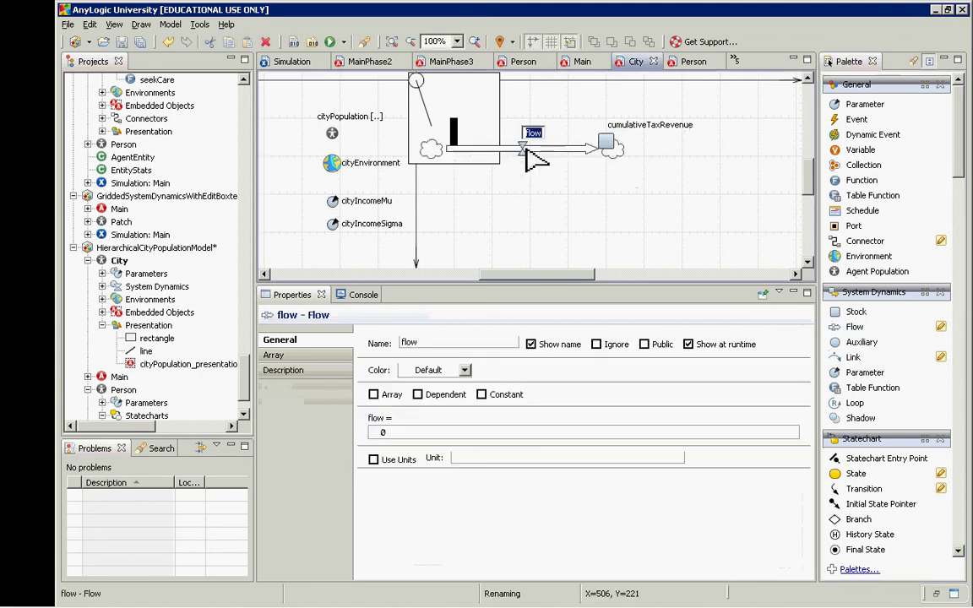
key(ctrl+z)
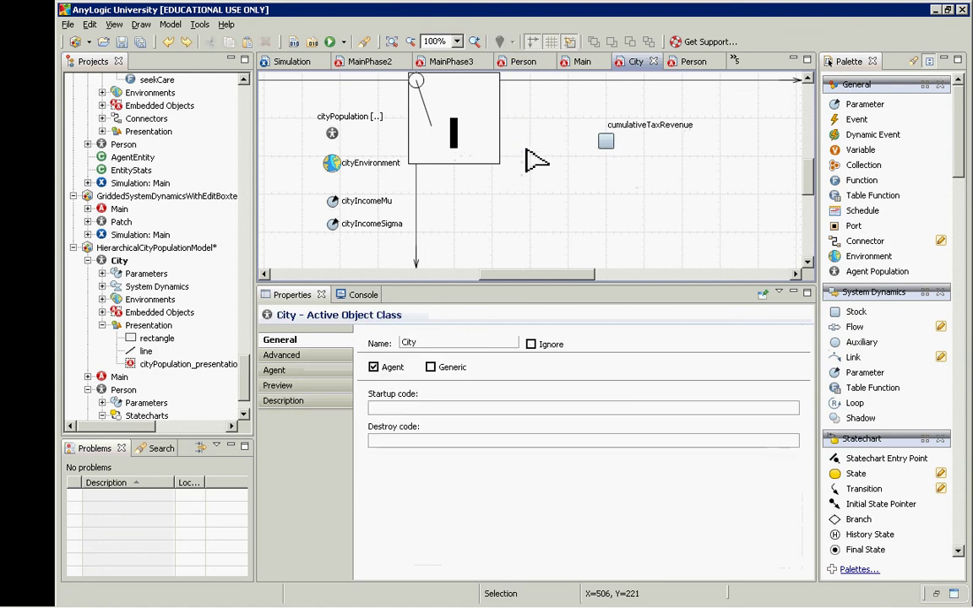
click(851, 327)
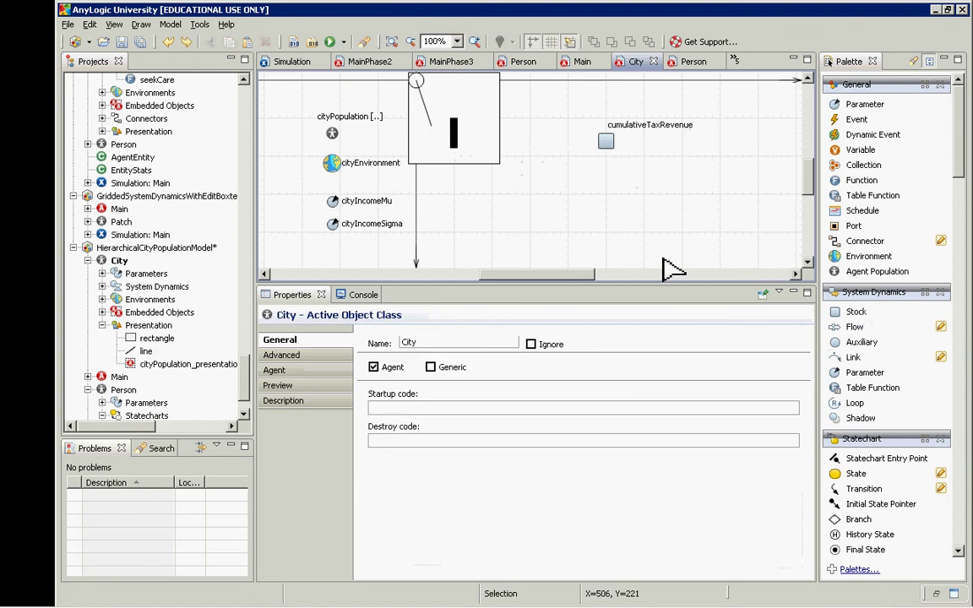
click(605, 141)
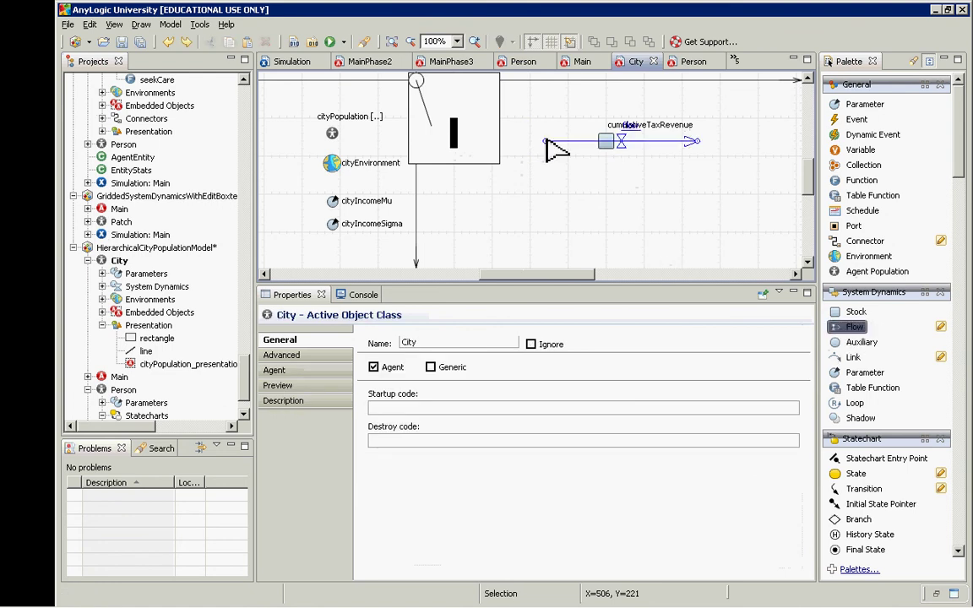
click(456, 142)
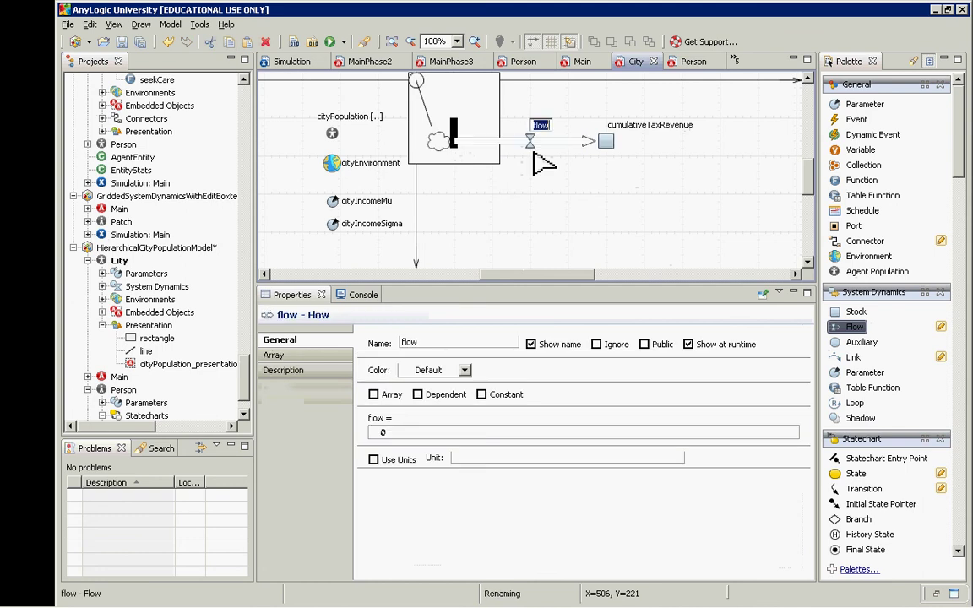
text(newTaxRevenue)
key(Return)
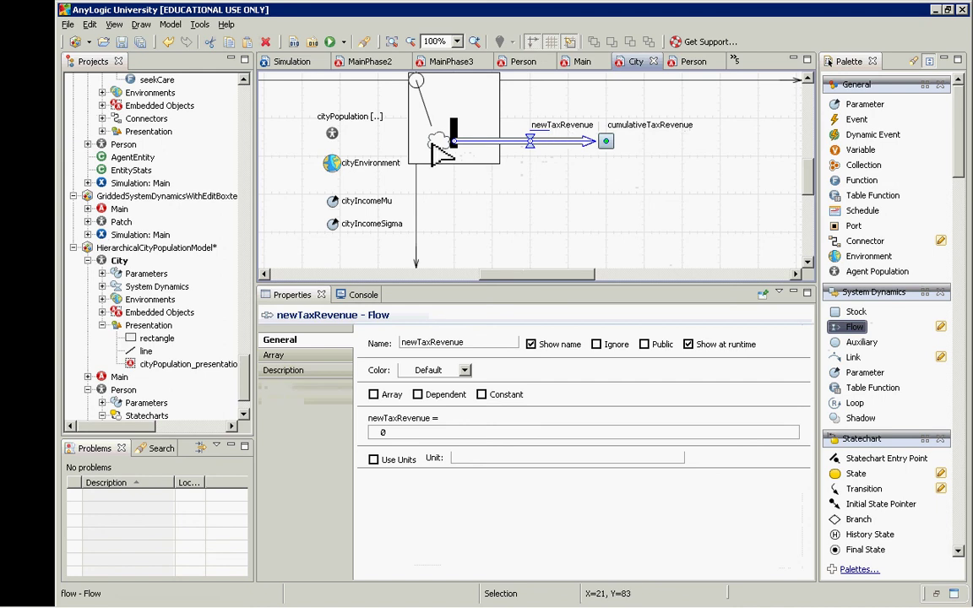
Move cumulativeTaxRevenue right and reposition the newTaxRevenue valve and source cloud outside the city shape.
drag(432, 144, 724, 144)
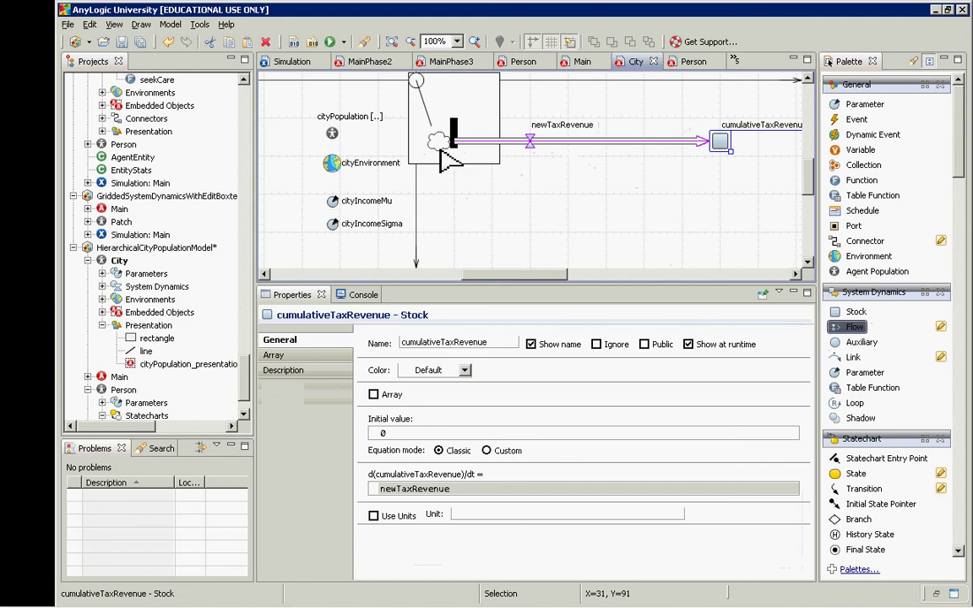
click(512, 142)
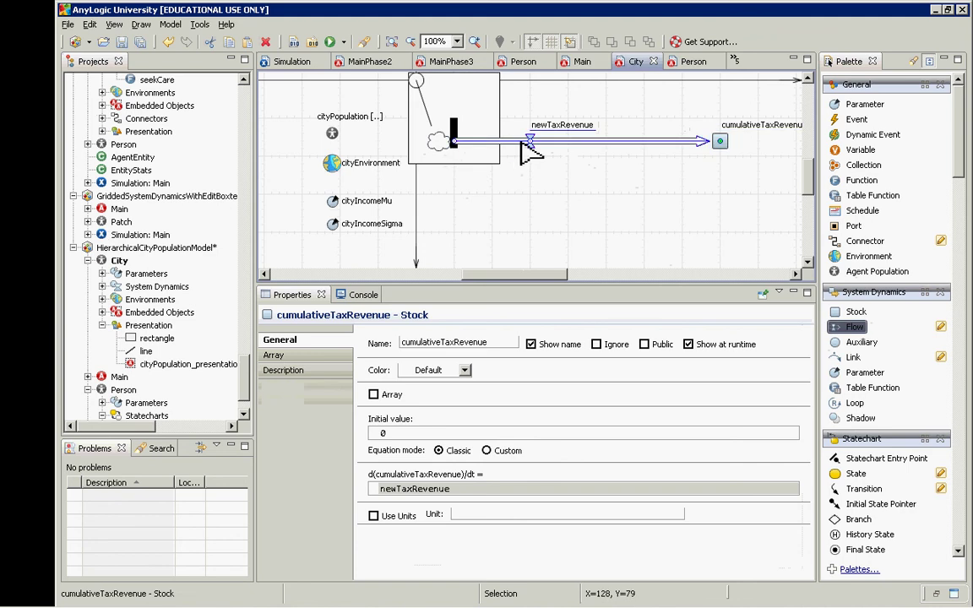
drag(517, 142, 647, 144)
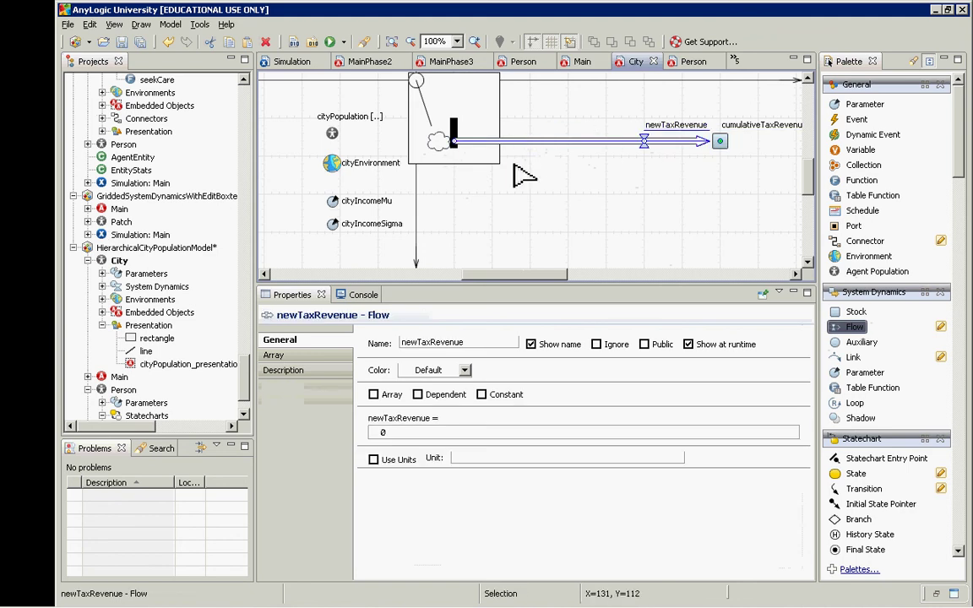
drag(435, 142, 591, 141)
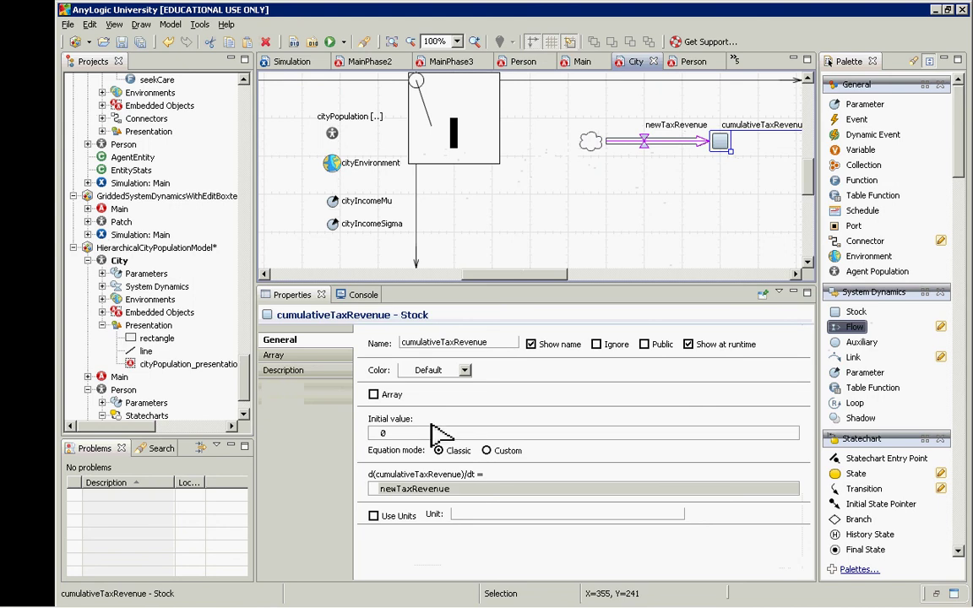
click(645, 144)
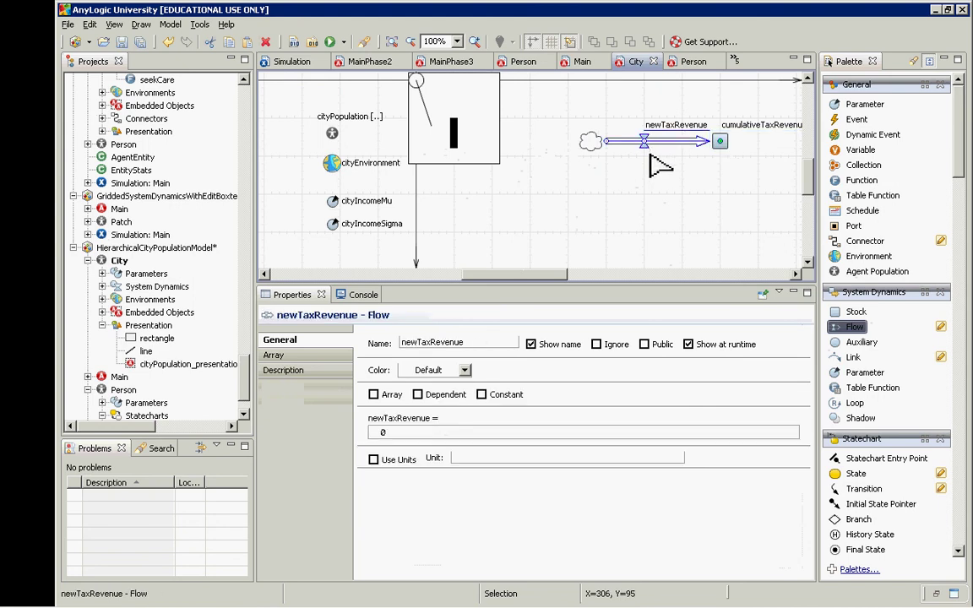
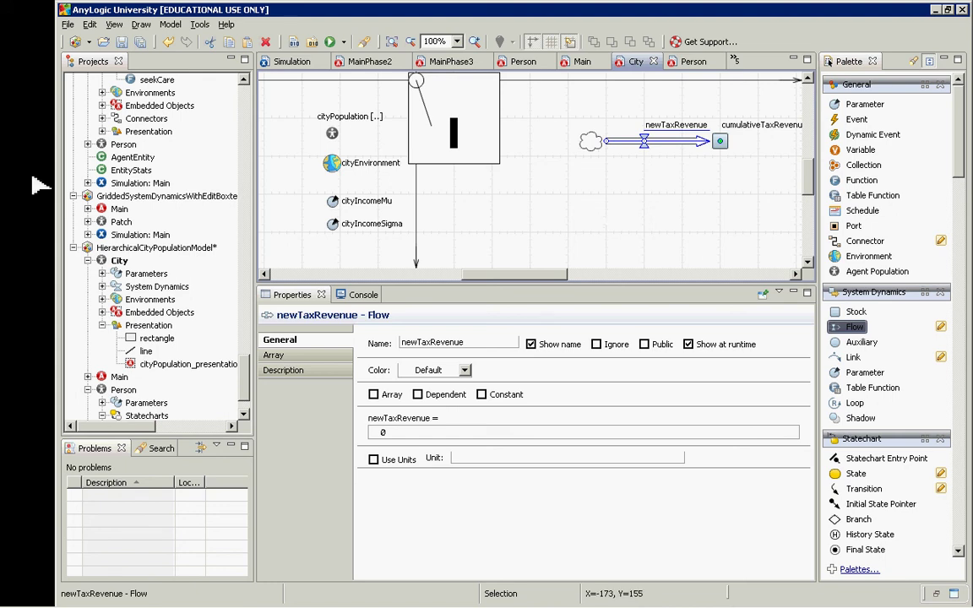
Add a Sum statistic named totalIncomeAcrossPopulation to cityPopulation with expression item.income and condition true.
click(332, 132)
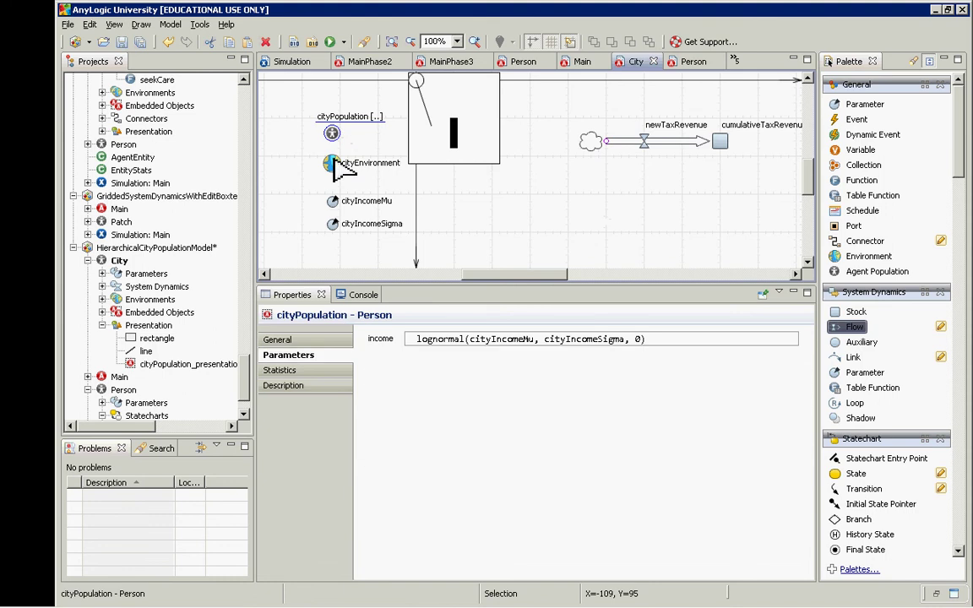
click(290, 370)
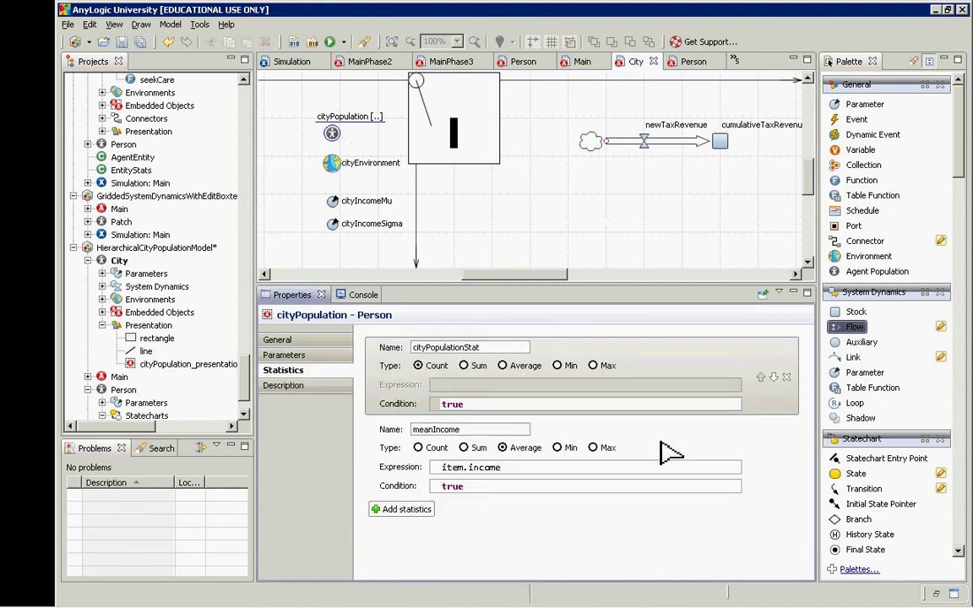
click(404, 511)
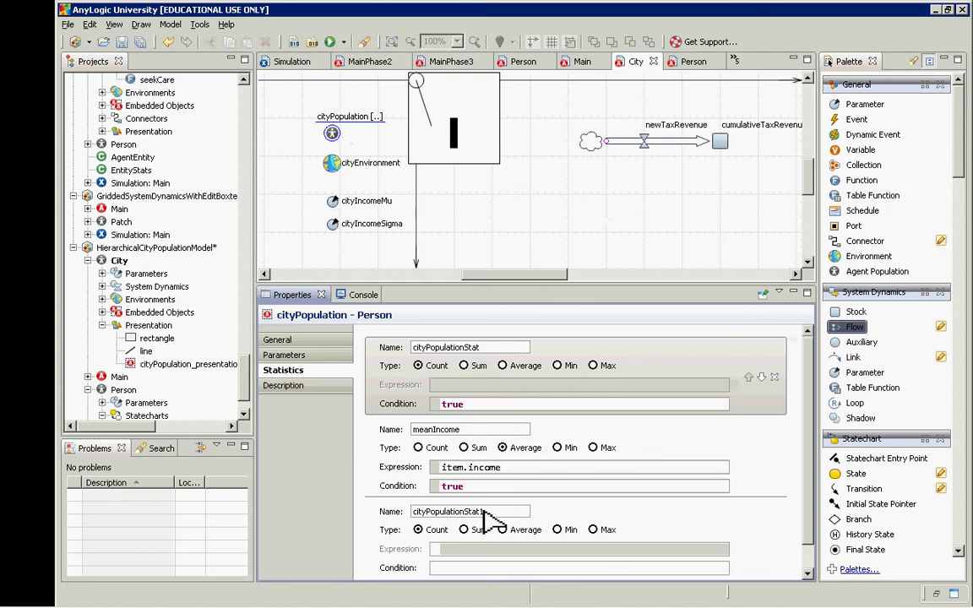
click(418, 529)
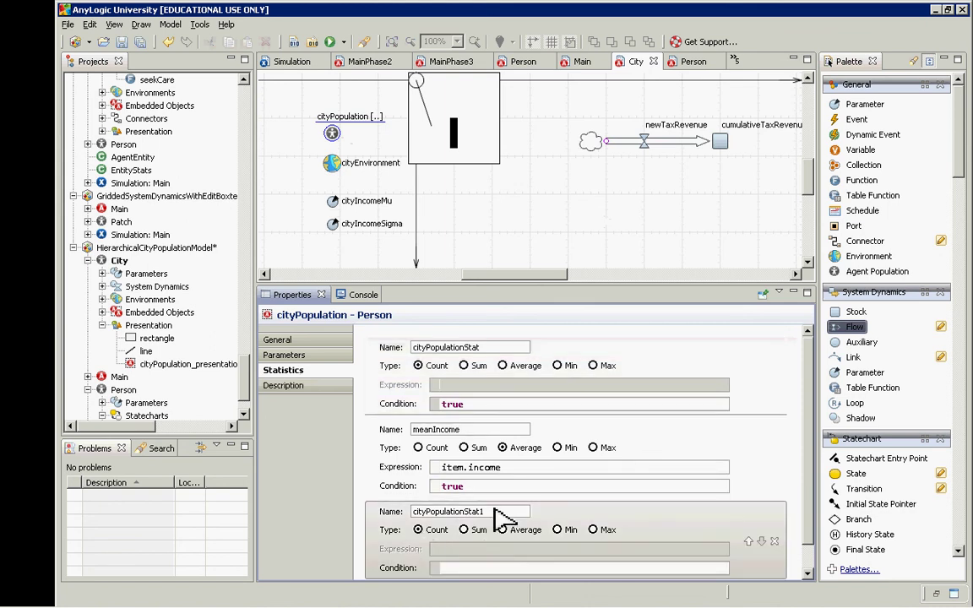
double_click(463, 512)
text(tota)
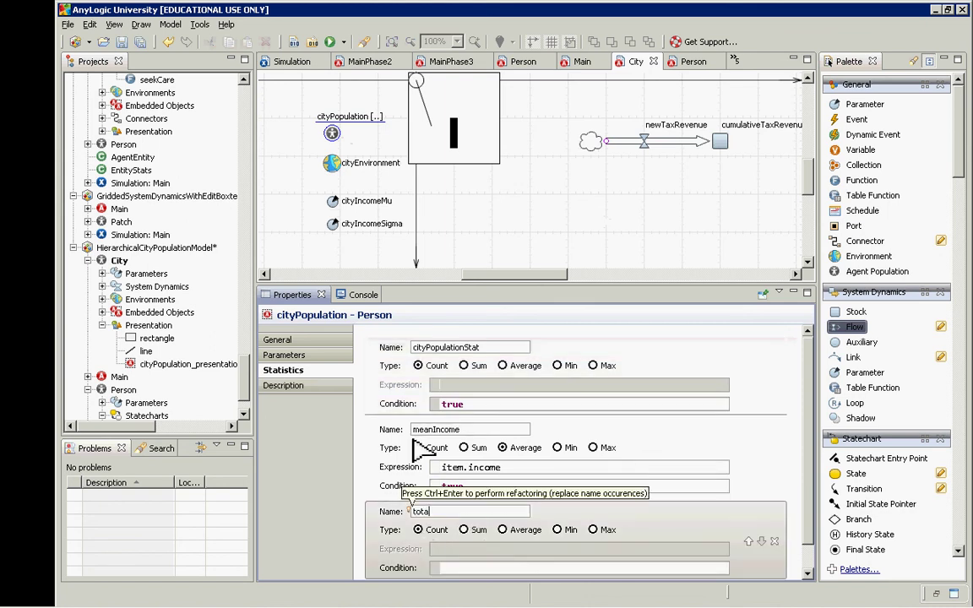
text(lIncomeAcrossPopula)
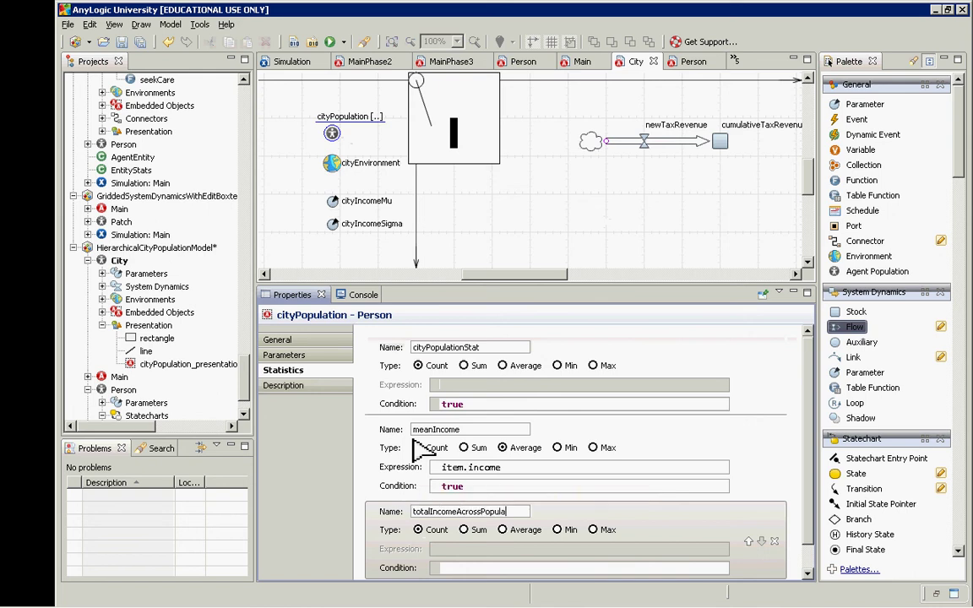
text(tion)
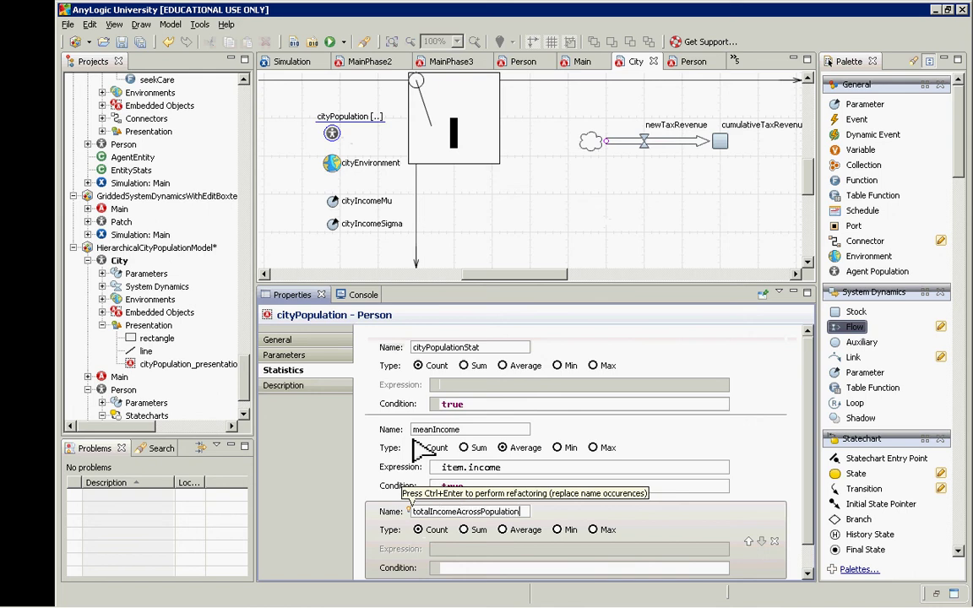
click(464, 529)
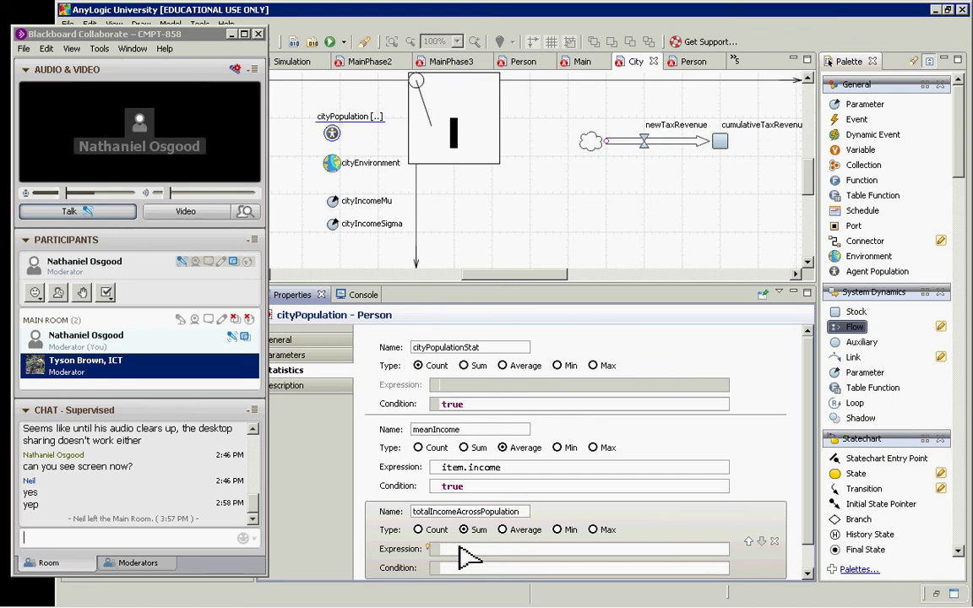
text(item.income)
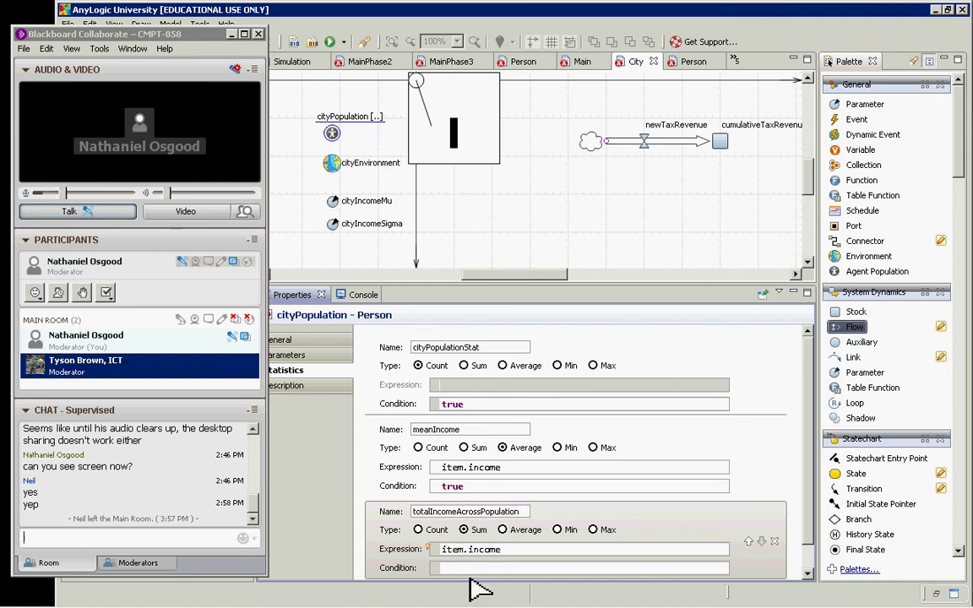
key(Tab)
text(true)
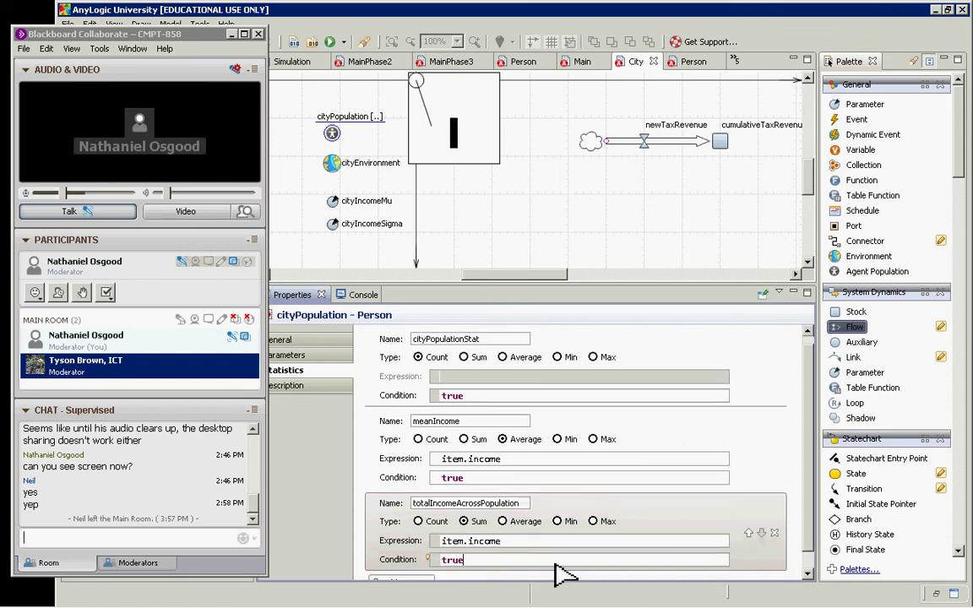
Place a new parameter named taxRate below the newTaxRevenue flow in City.
drag(865, 104, 598, 181)
text(tax)
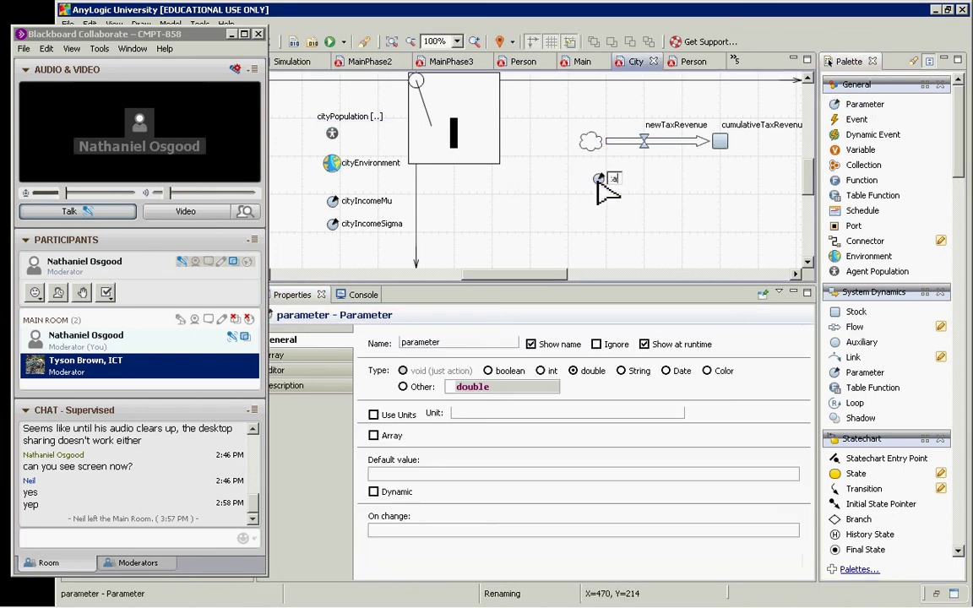
text(Rate)
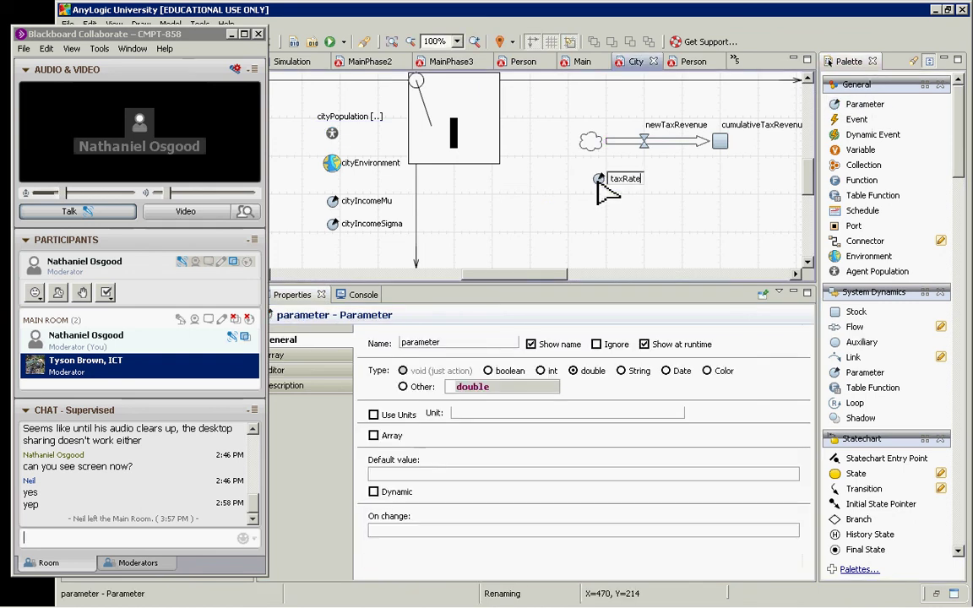
key(Return)
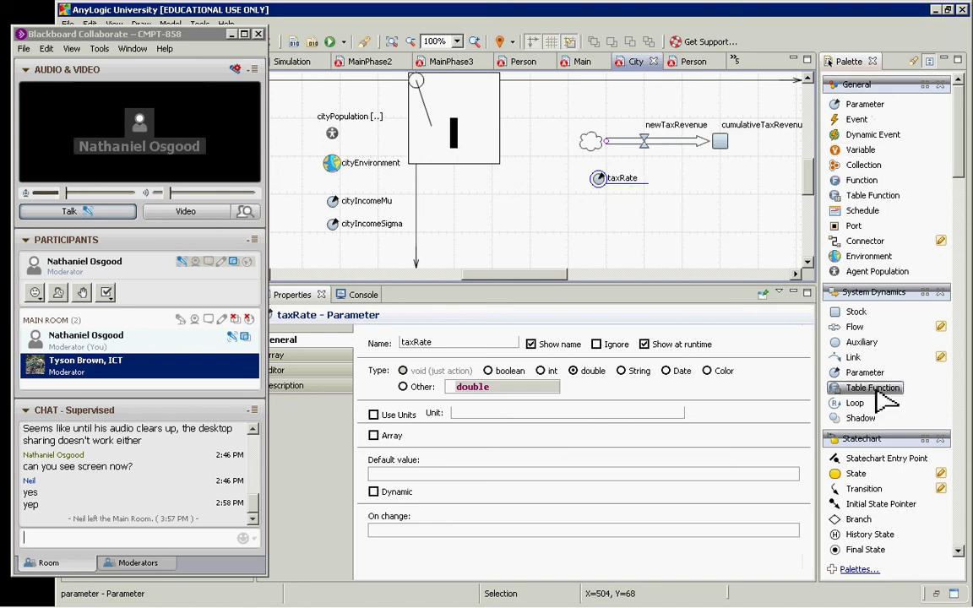
Draw a dependency link from taxRate to the newTaxRevenue flow.
click(858, 488)
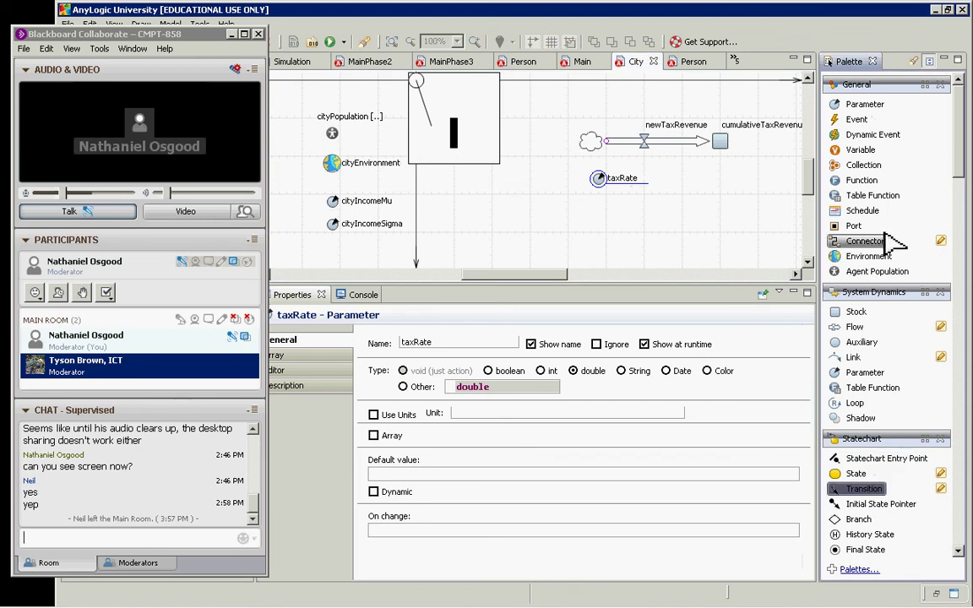
click(853, 357)
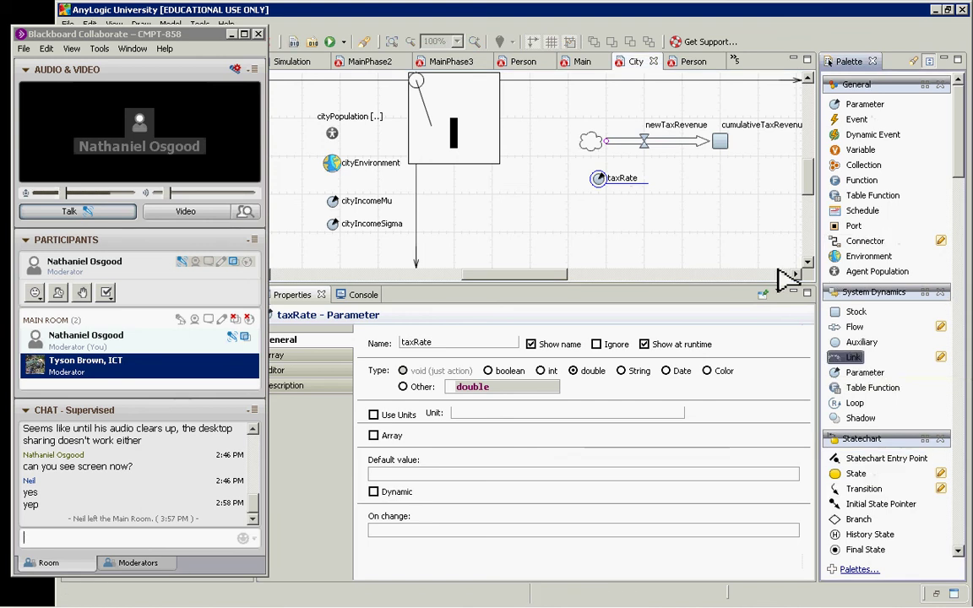
drag(600, 178, 644, 142)
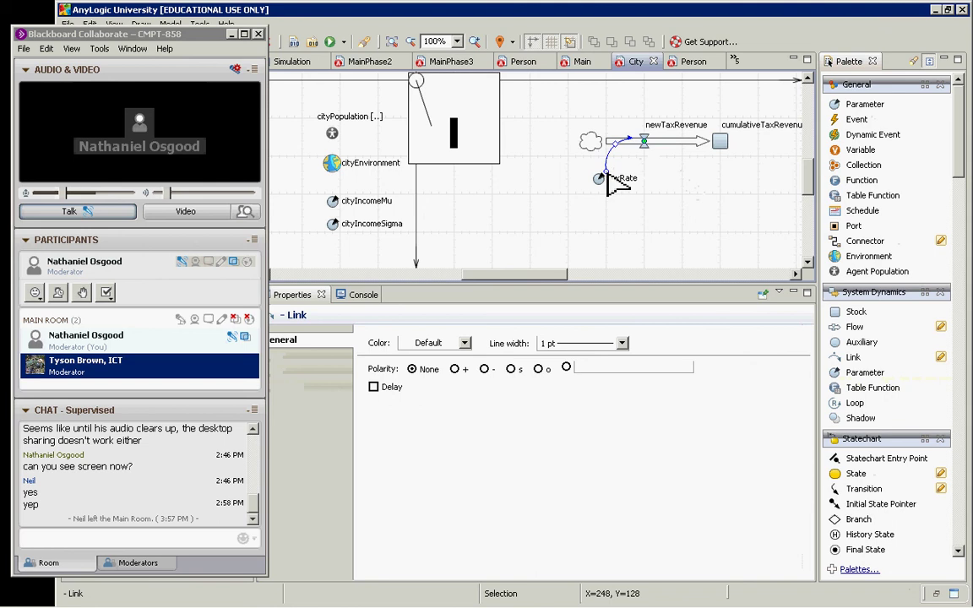
drag(607, 175, 599, 178)
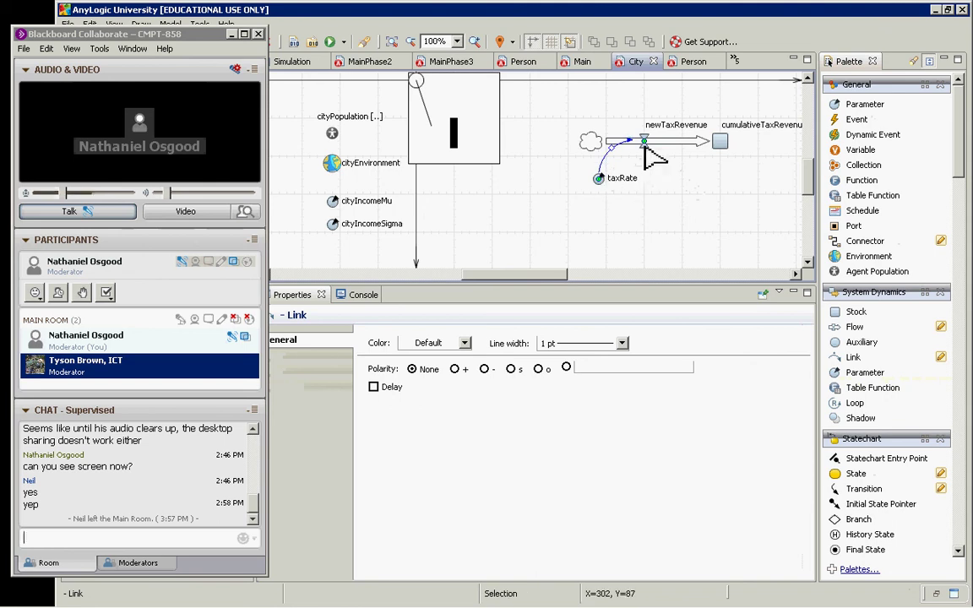
click(641, 142)
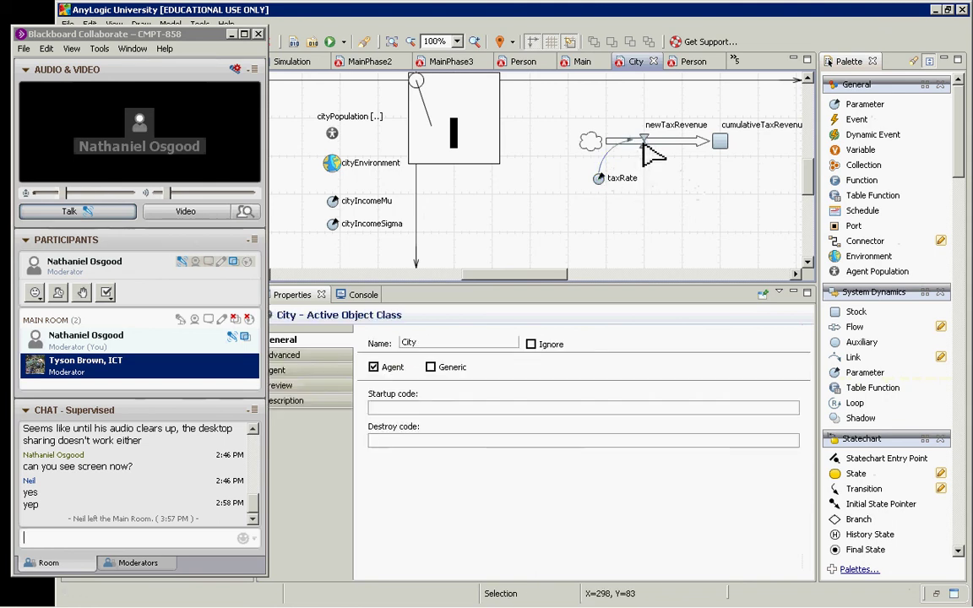
Replace newTaxRevenue's formula 0 with a reference to cityPopulation.
click(641, 141)
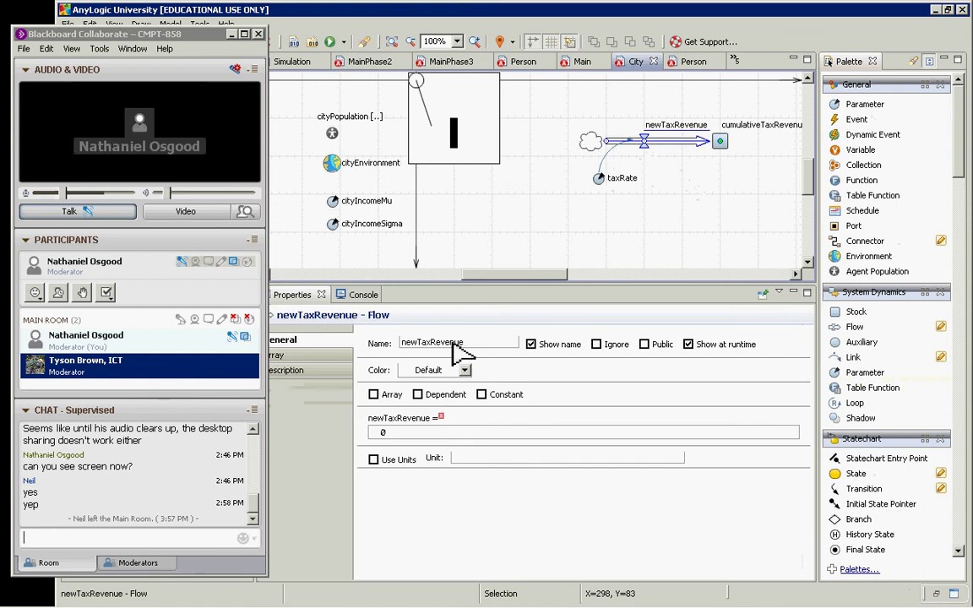
mouse_move(503, 438)
mouse_down()
mouse_move(347, 423)
mouse_move(364, 435)
mouse_up()
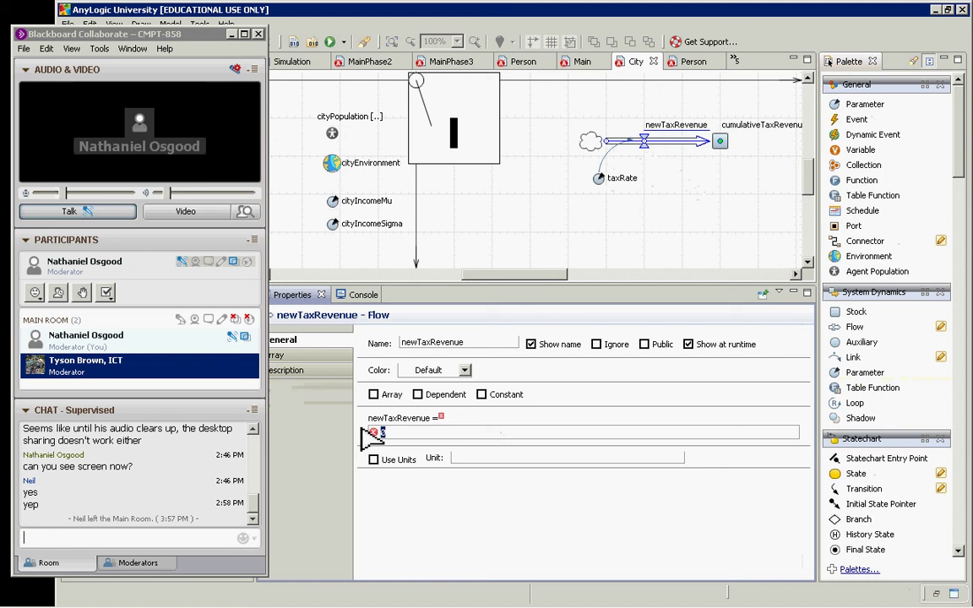
text(cityPoup)
key(BackSpace)
key(BackSpace)
text(pulti)
key(BackSpace)
key(BackSpace)
text(ation.)
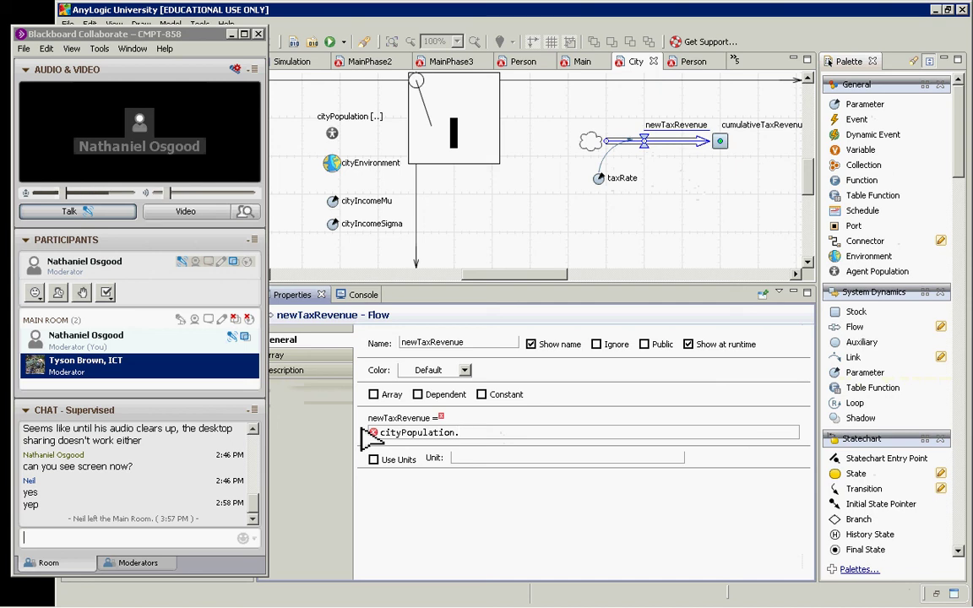
text(su)
key(BackSpace)
key(BackSpace)
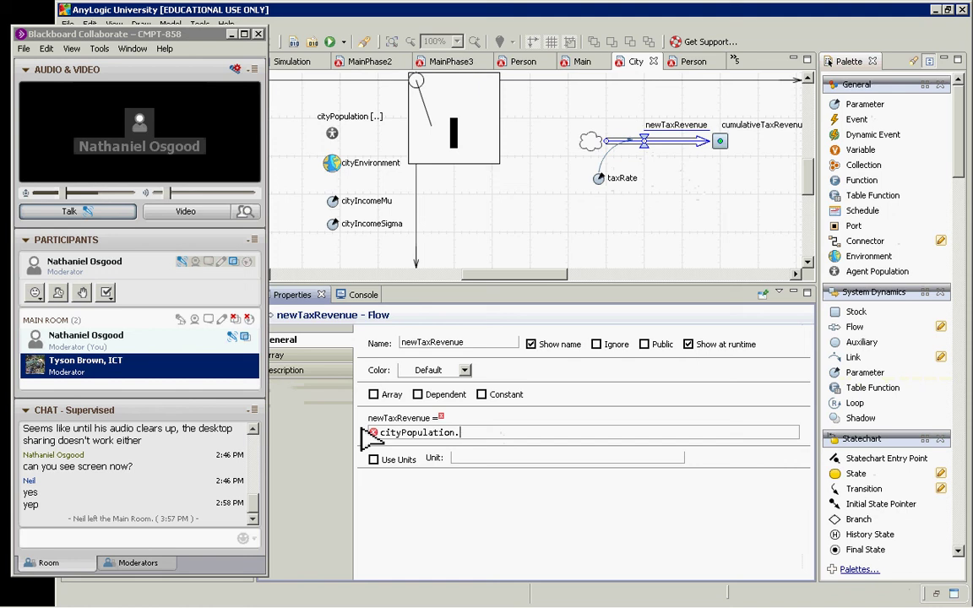
Complete the formula as cityPopulation.totalIncomeAcrossPopulation() * taxRate, then open Main.
click(332, 135)
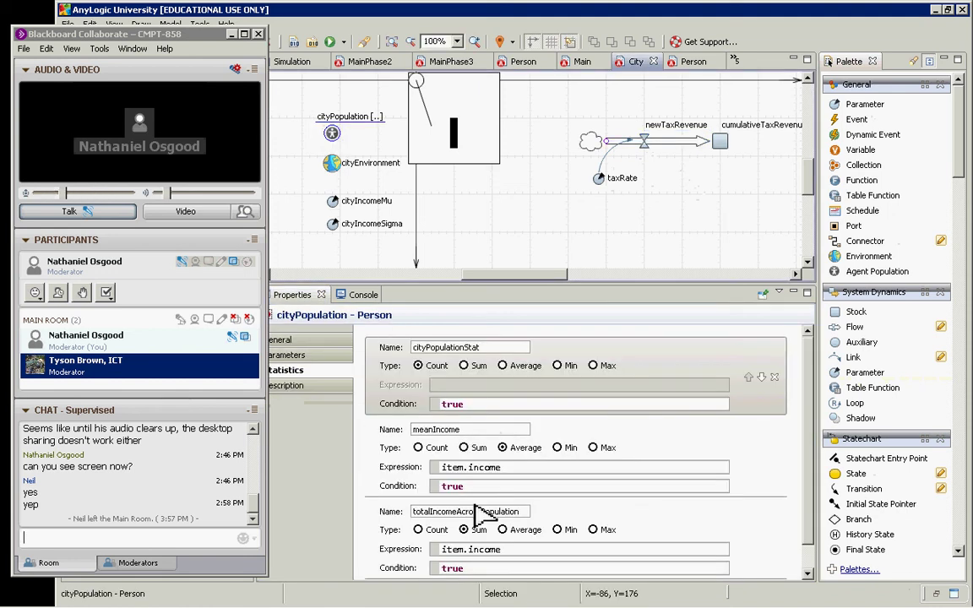
click(475, 514)
double_click(475, 513)
key(ctrl+c)
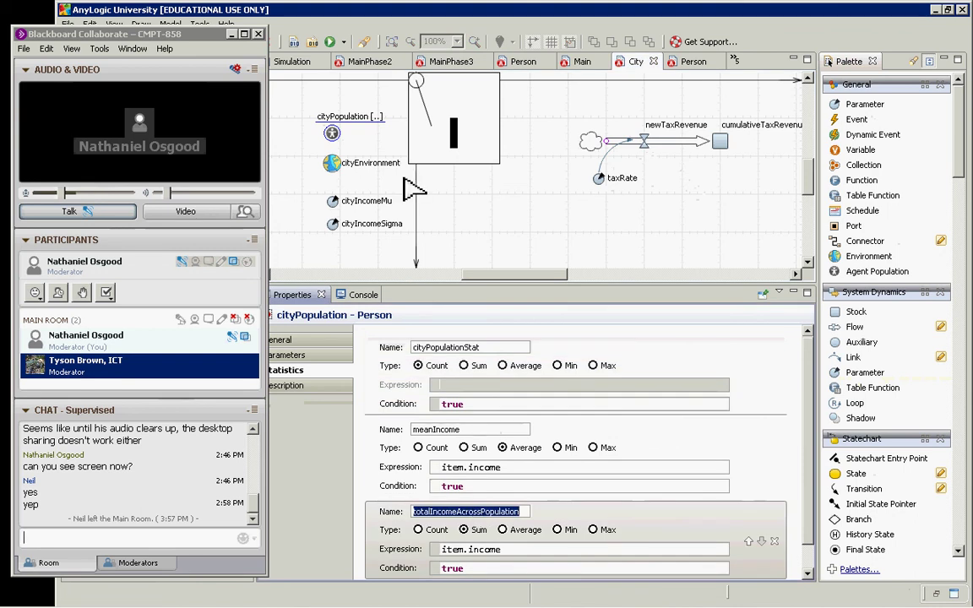
click(631, 141)
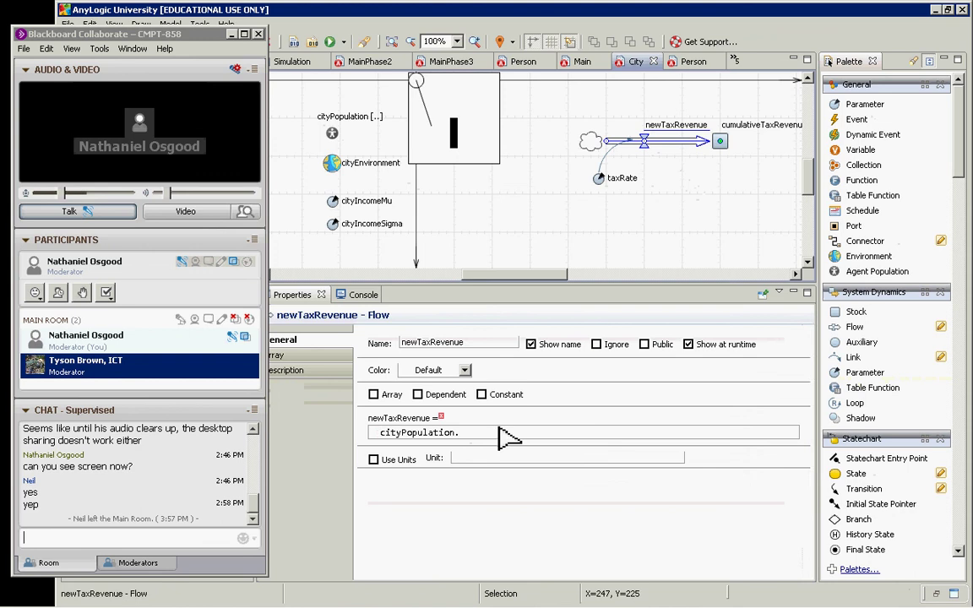
click(474, 434)
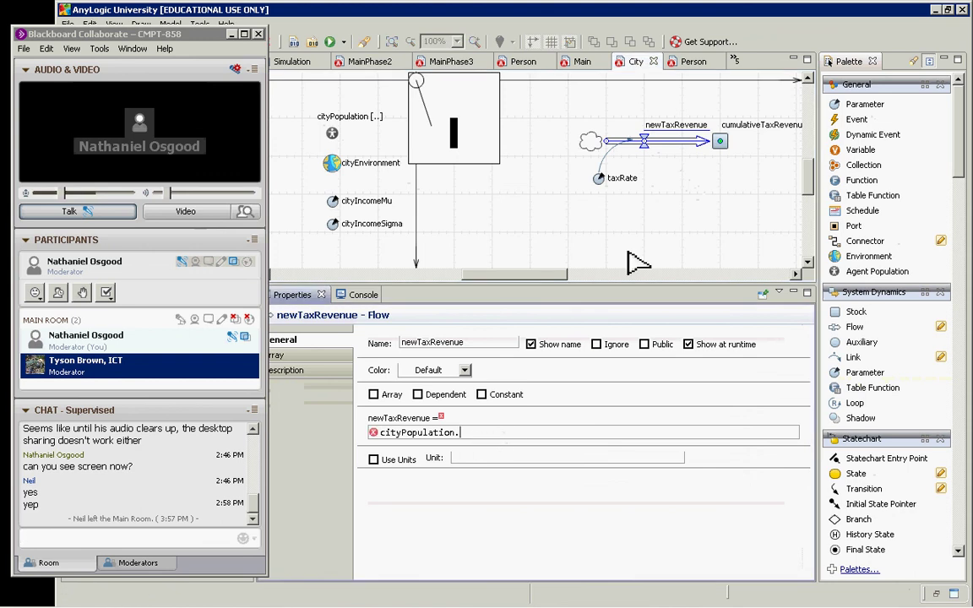
key(ctrl+v)
text(() )
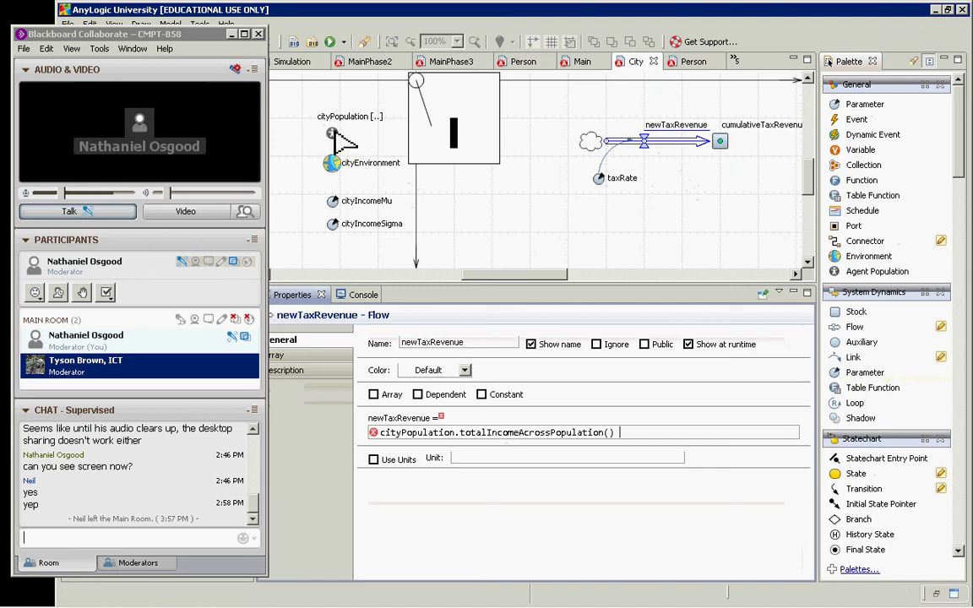
text(* taxRate)
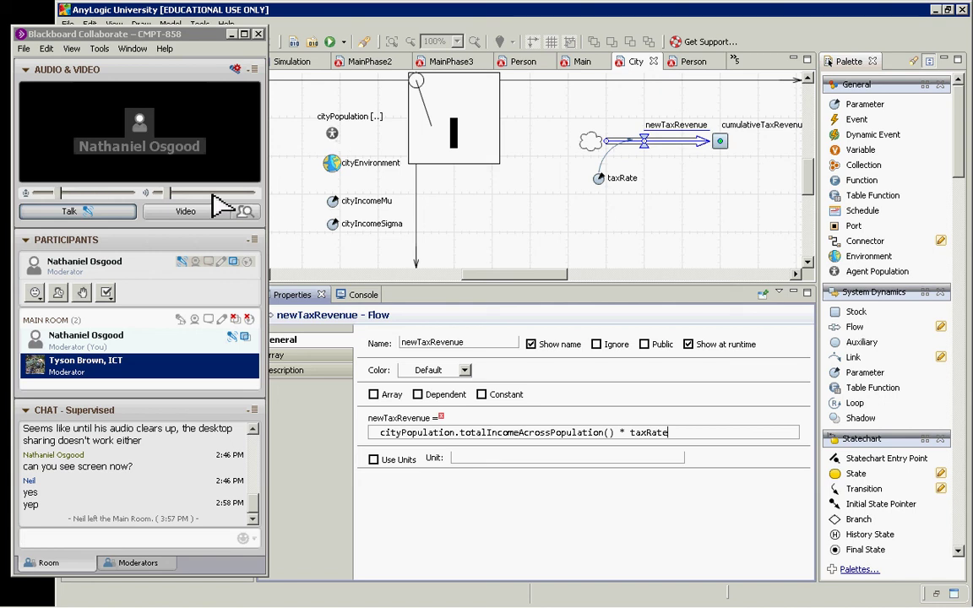
click(298, 26)
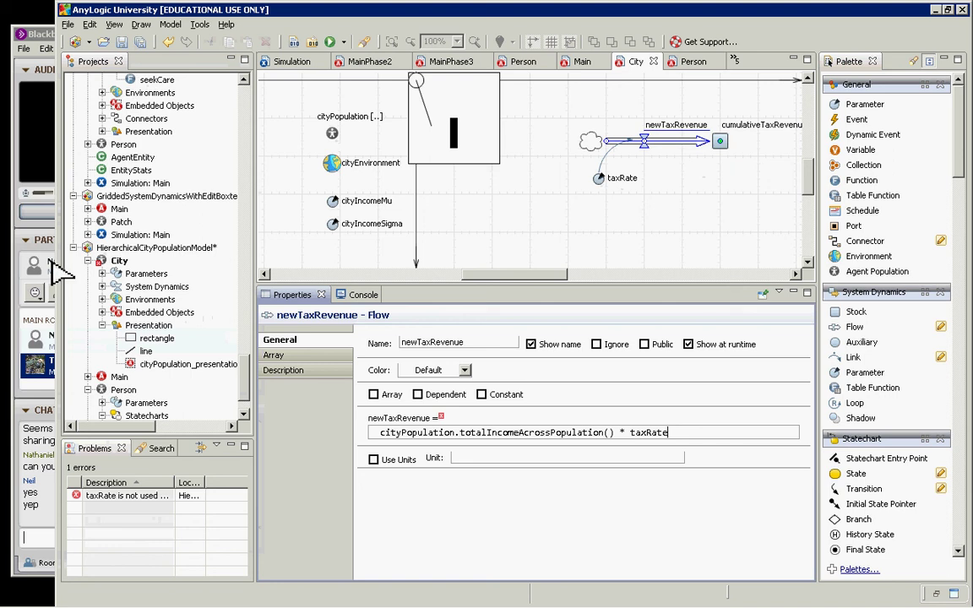
double_click(122, 376)
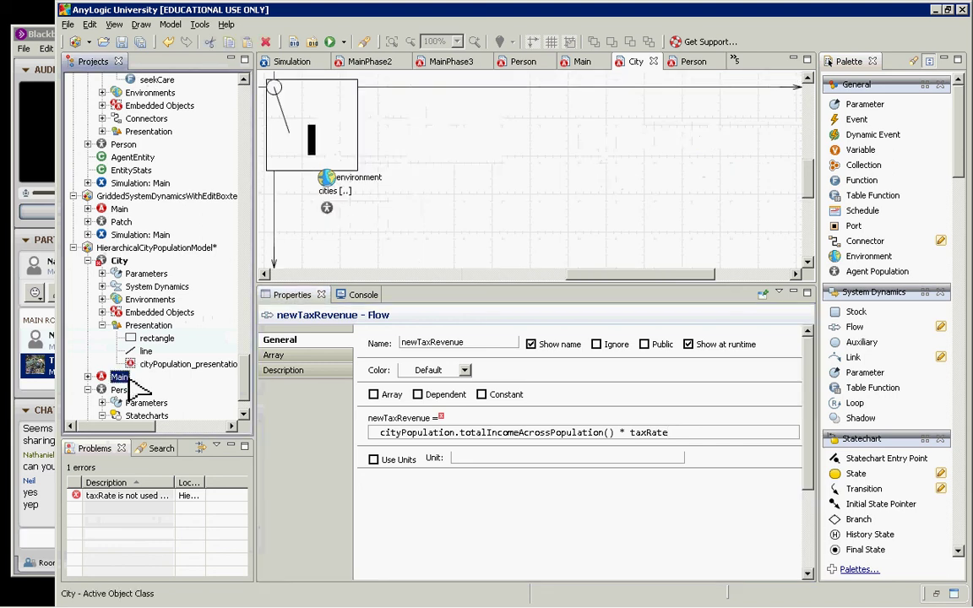
Set the cities population's taxRate parameter to uniform(0.20, 0.5).
click(328, 209)
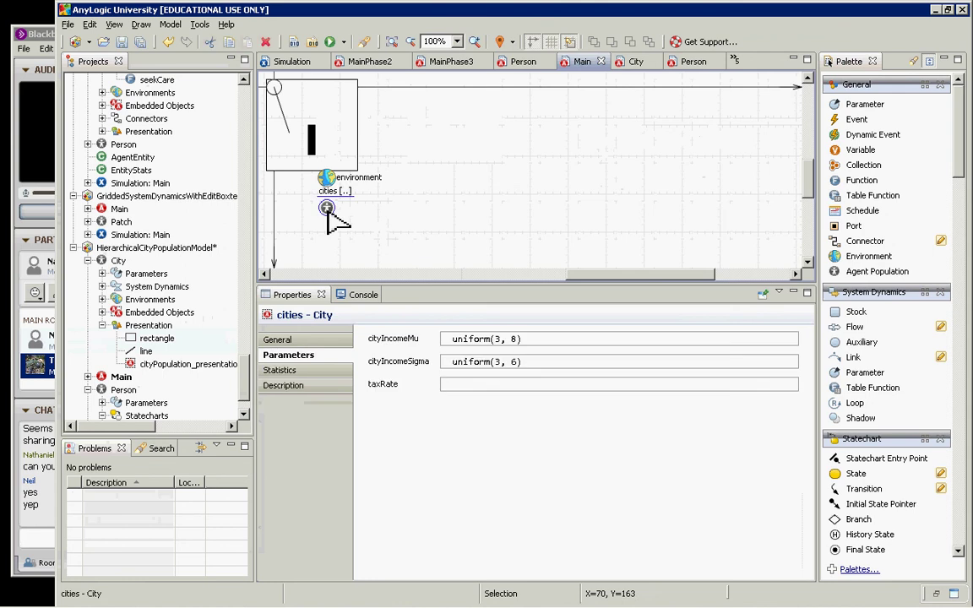
click(484, 385)
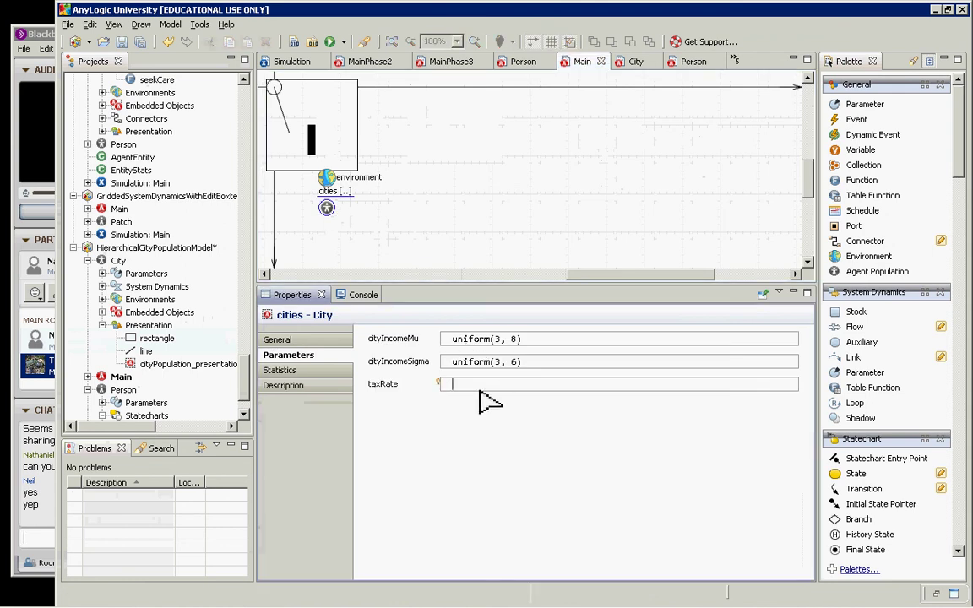
text(uniform(0.20,)
text(0.4)
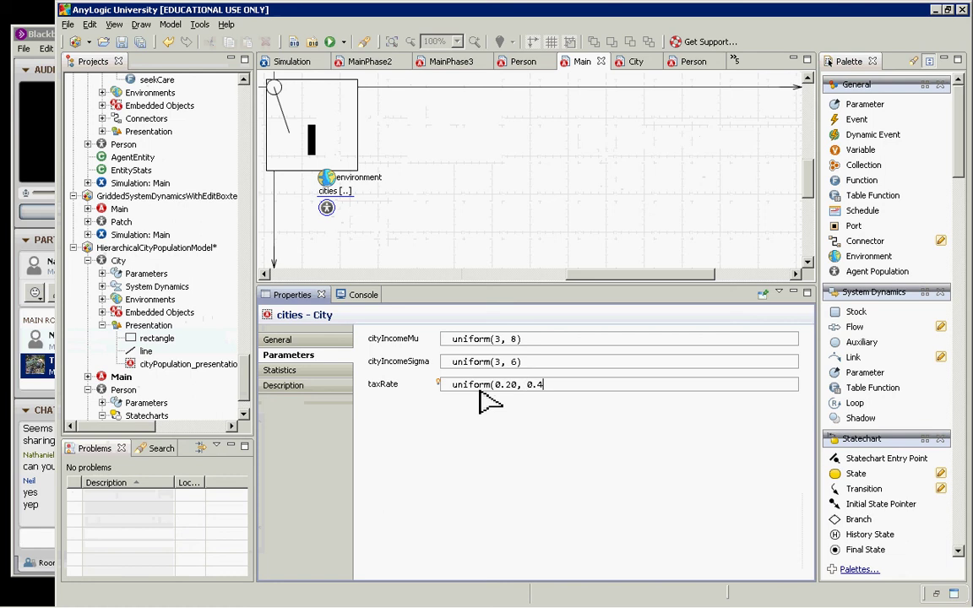
key(BackSpace)
text(50)
key(BackSpace)
text())
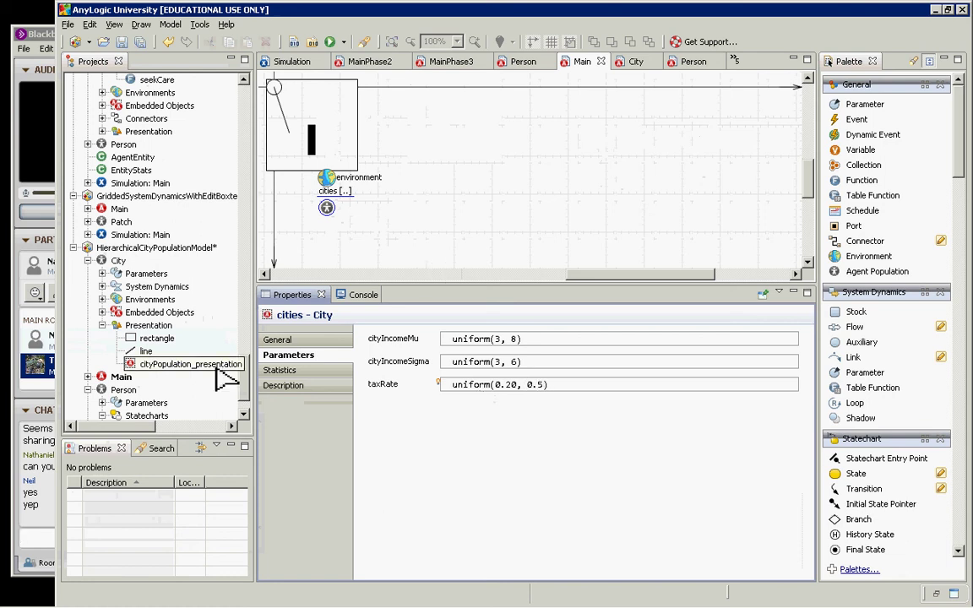
click(243, 412)
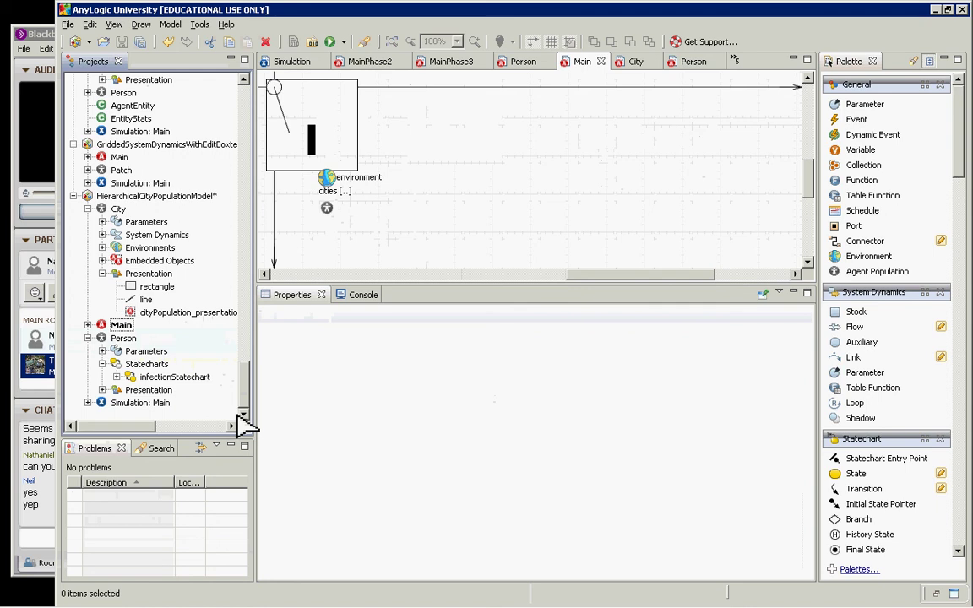
Run the Simulation: Main experiment and switch the view to the first city, cities[0].
click(152, 403)
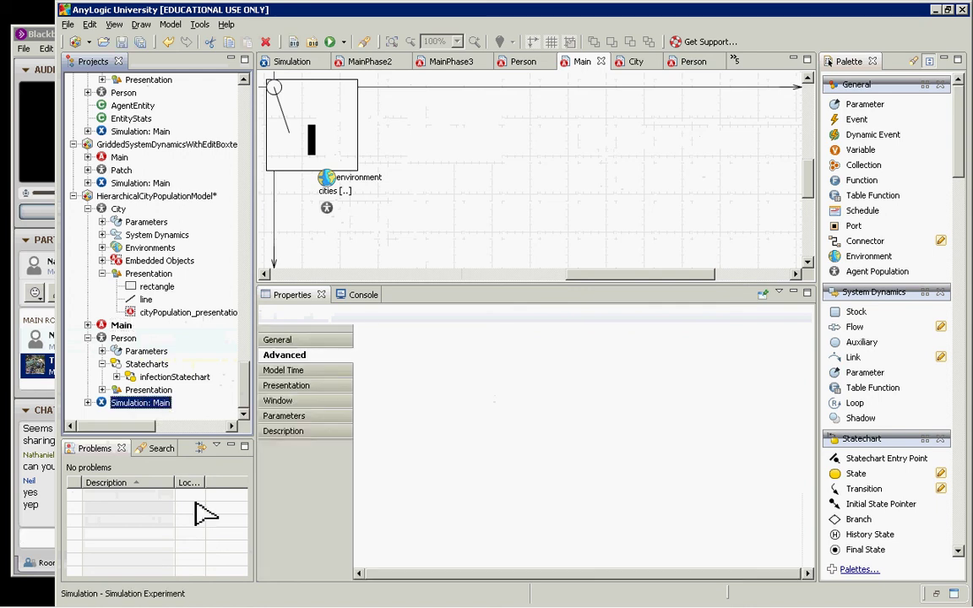
right_click(153, 403)
click(178, 564)
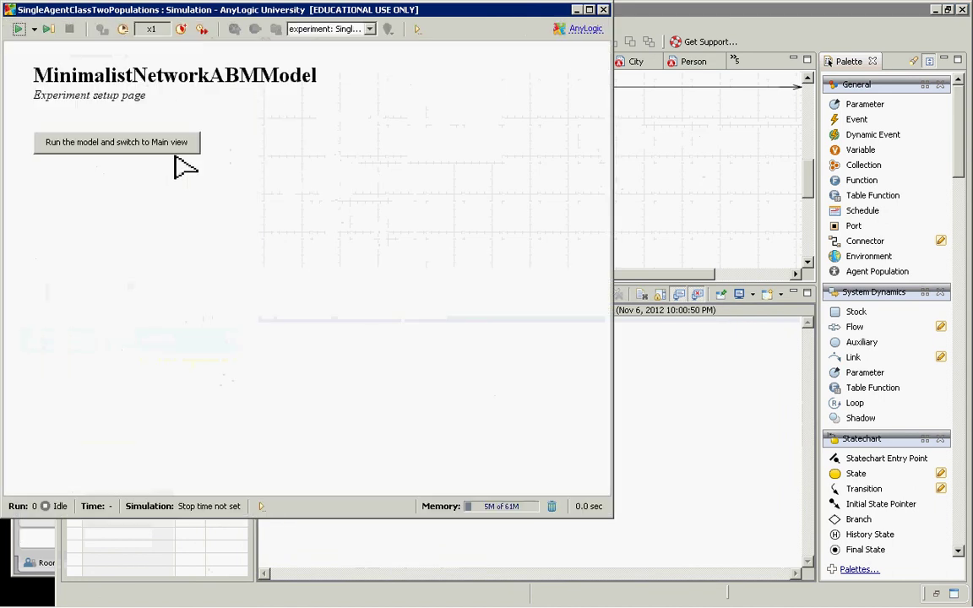
click(187, 145)
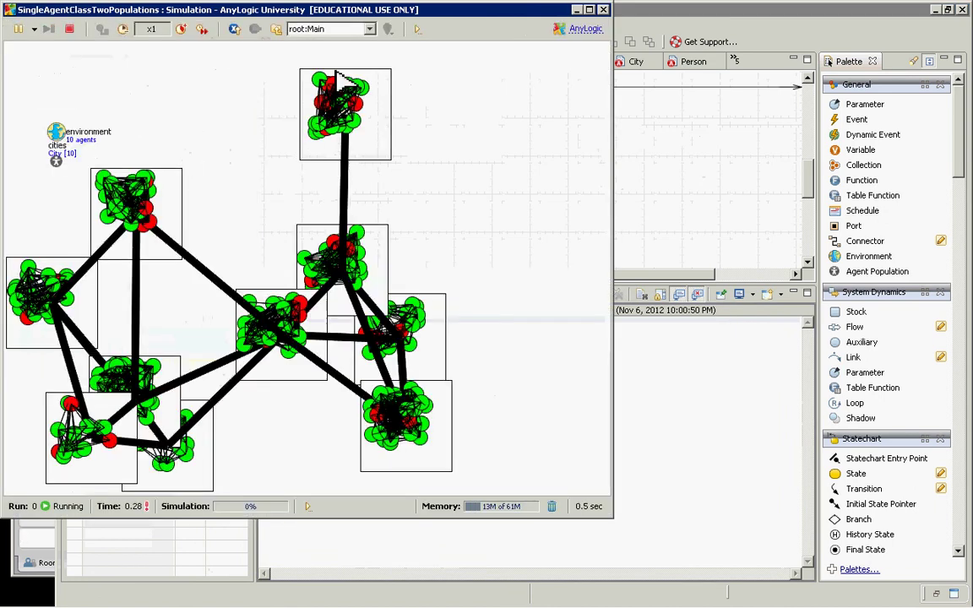
click(309, 30)
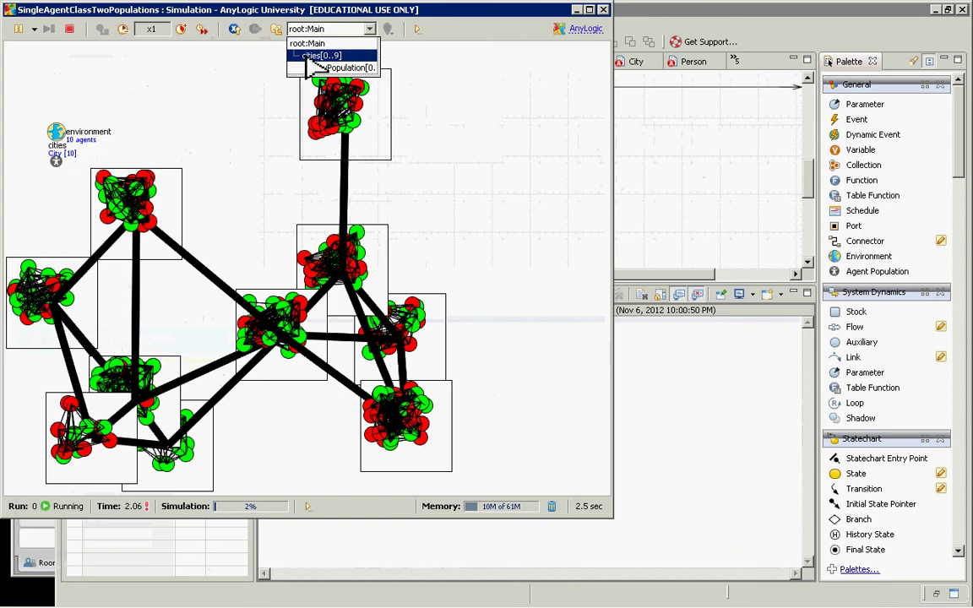
click(307, 56)
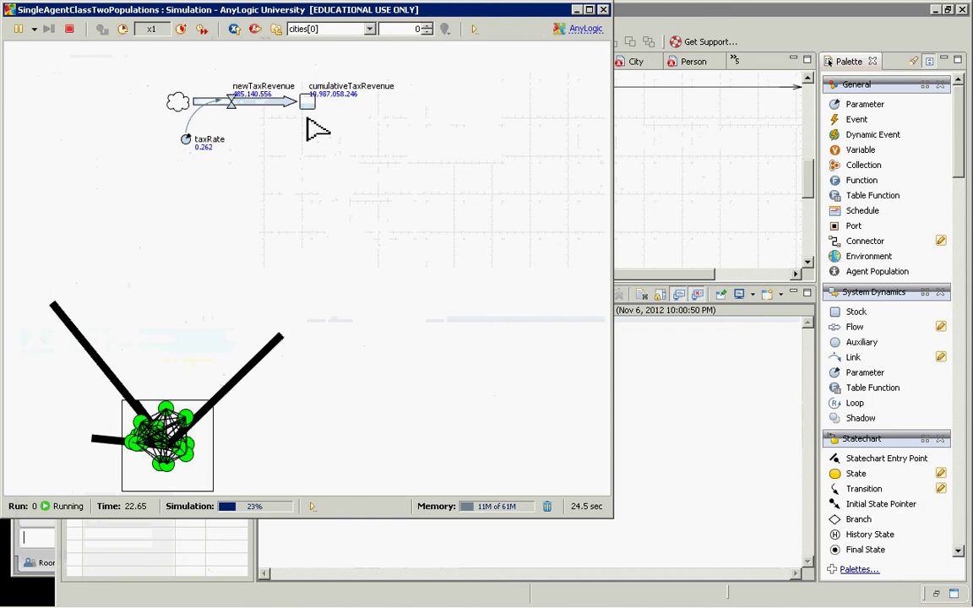
Switch the running view to the first resident, cityPopulation[0].
click(355, 31)
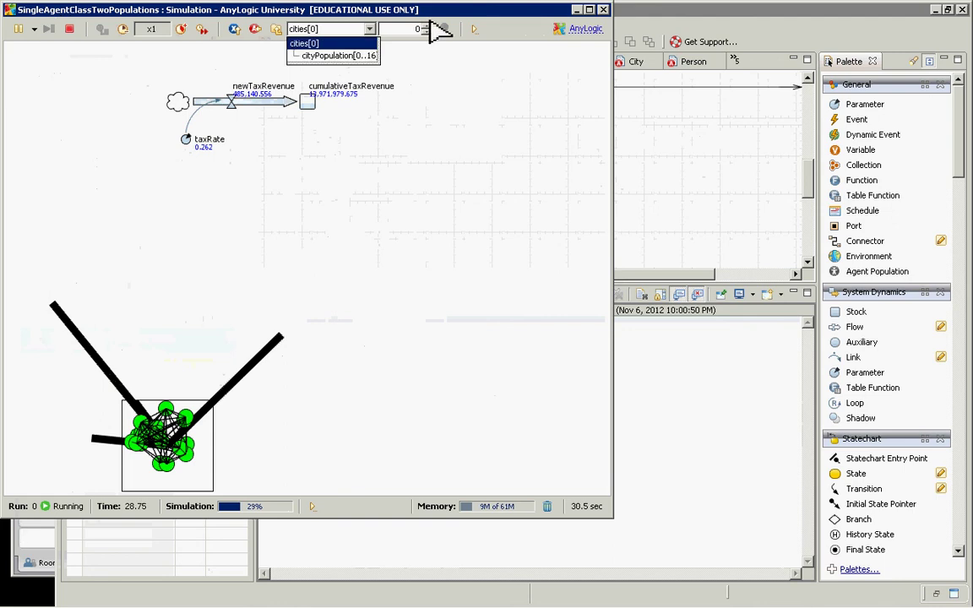
click(382, 38)
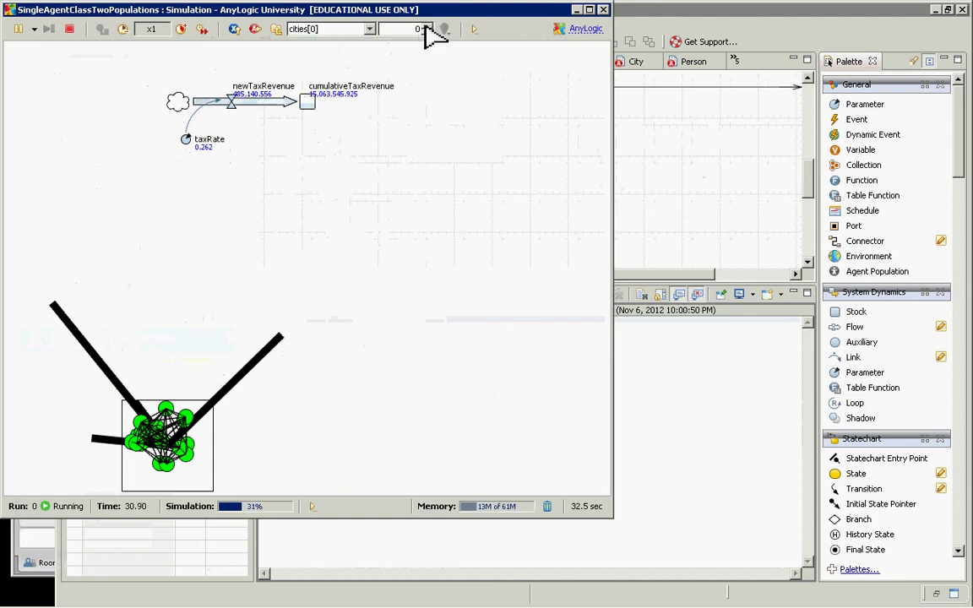
click(369, 28)
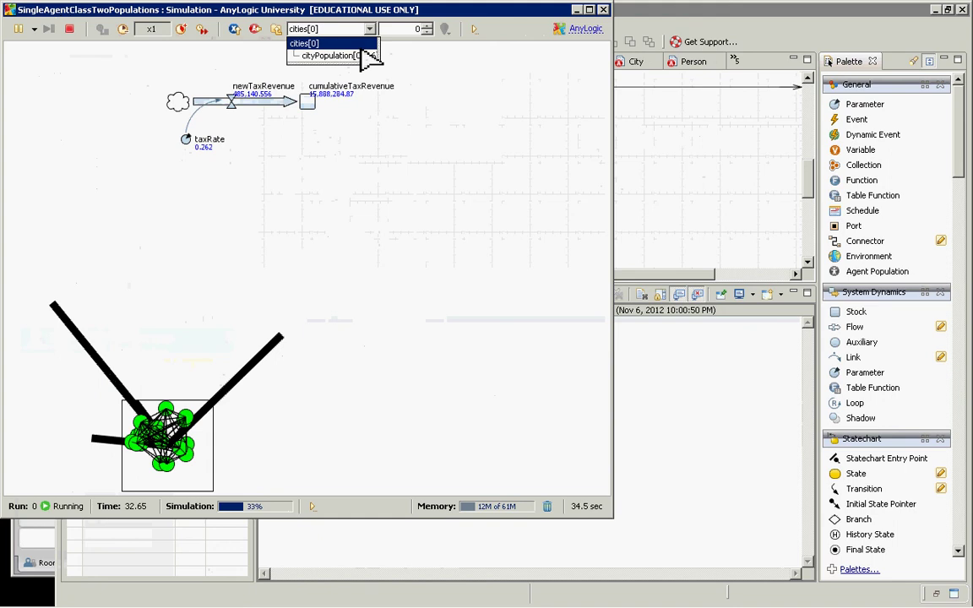
click(354, 49)
Step through residents up to cityPopulation[6], then return to city 0 and inspect cumulativeTaxRevenue.
click(426, 27)
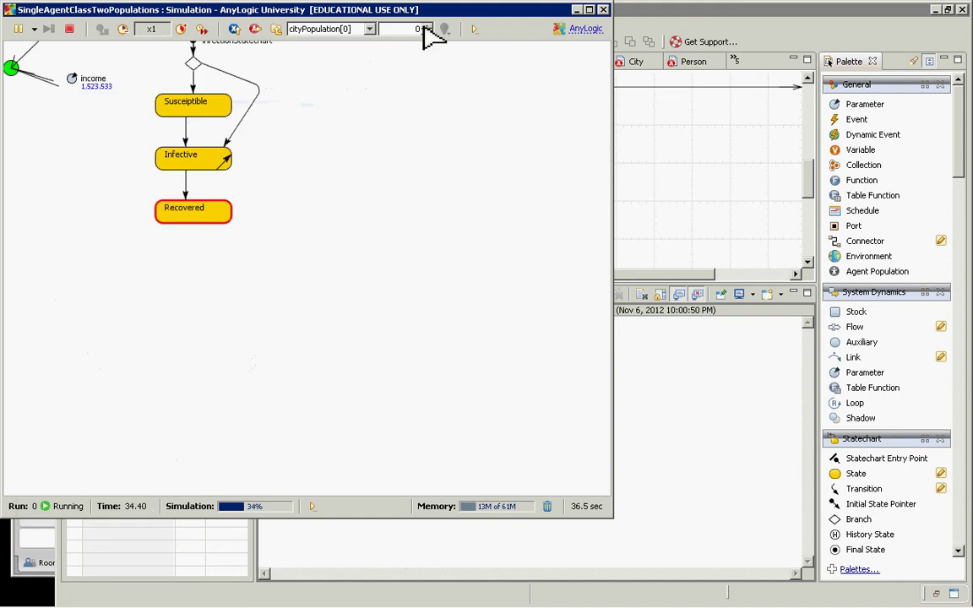
click(426, 26)
click(426, 27)
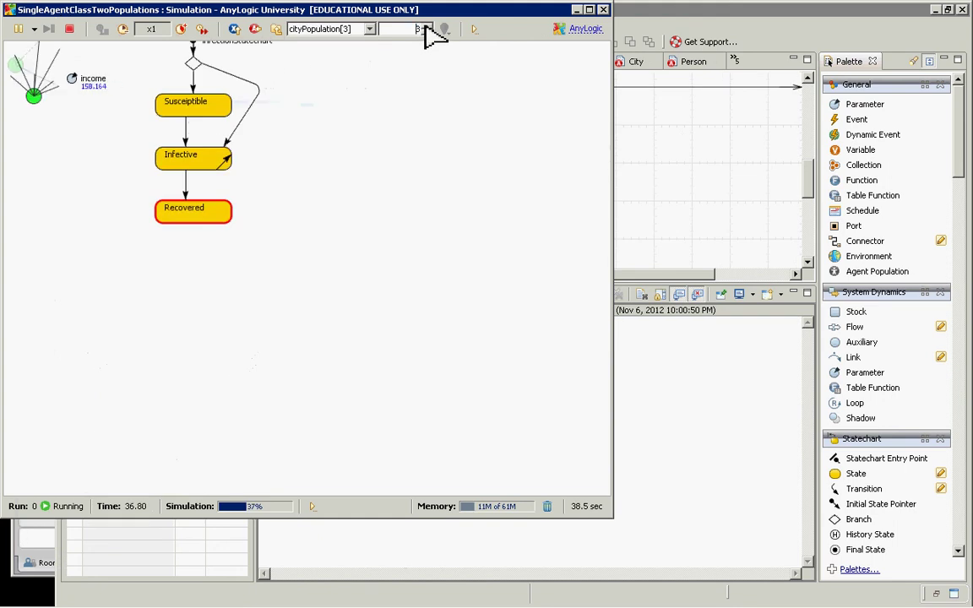
click(426, 26)
click(426, 26)
click(426, 27)
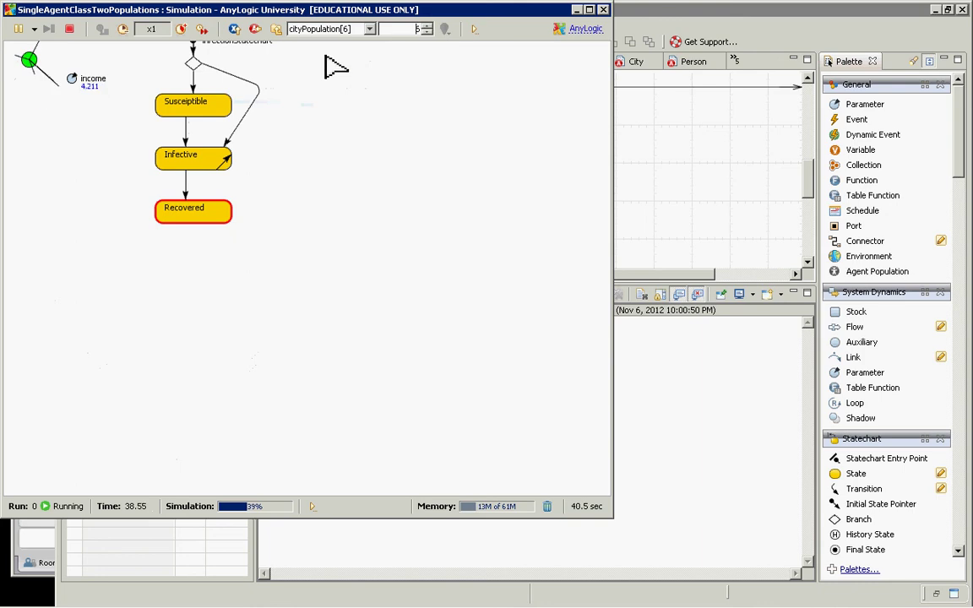
click(277, 30)
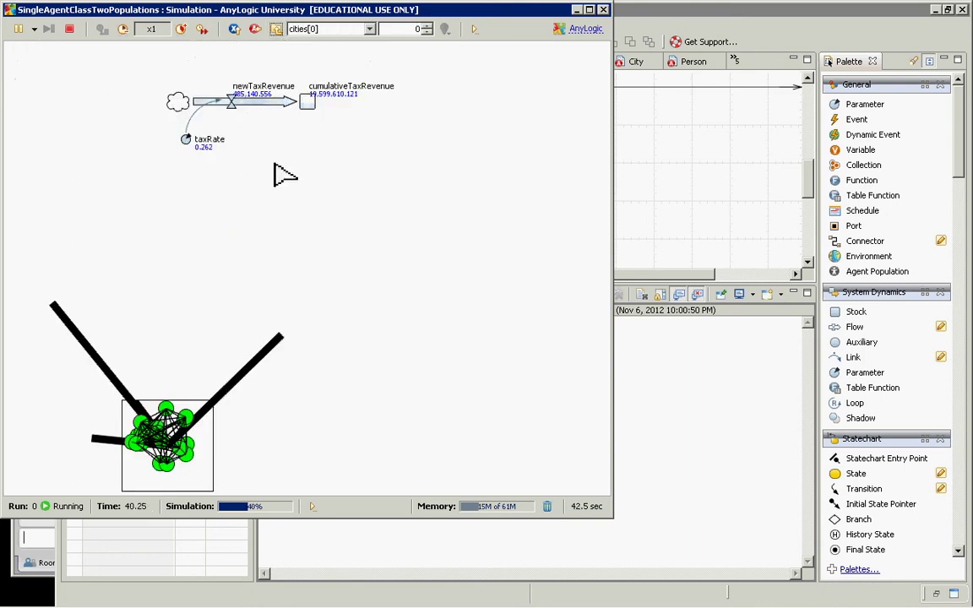
click(308, 103)
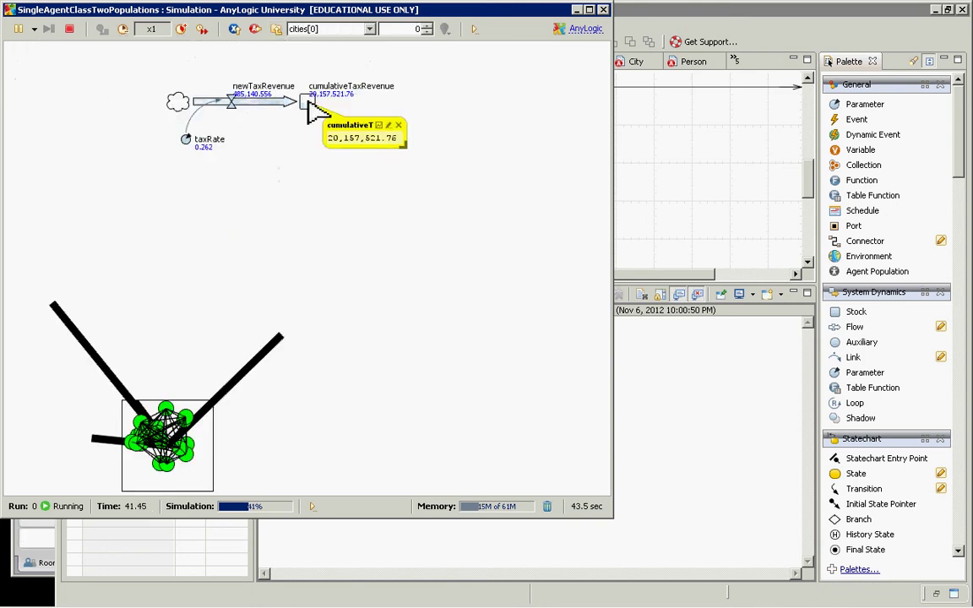
Chart cumulativeTaxRevenue over time, view cityPopulation[0]'s statechart, then close the finished run.
click(380, 126)
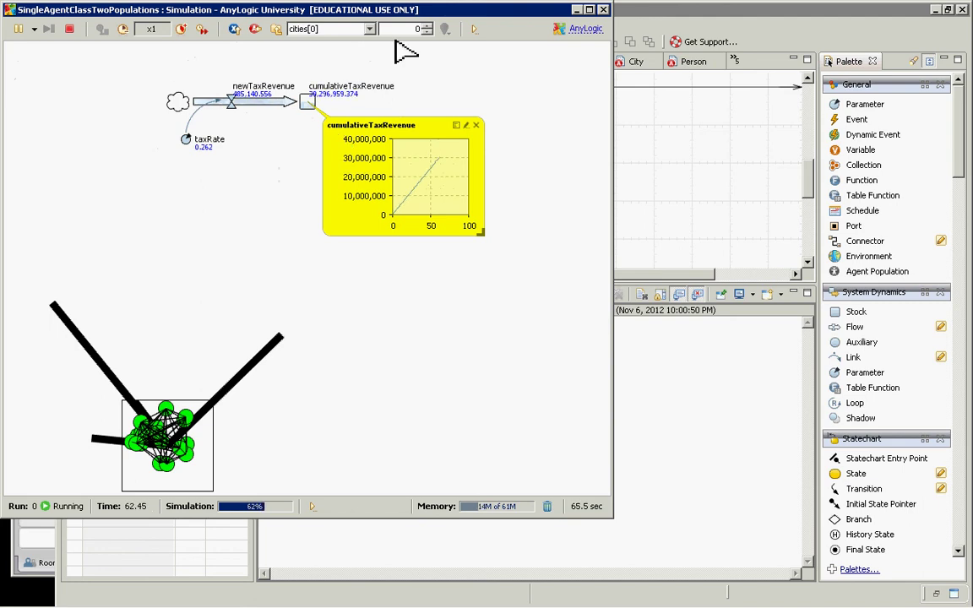
click(369, 29)
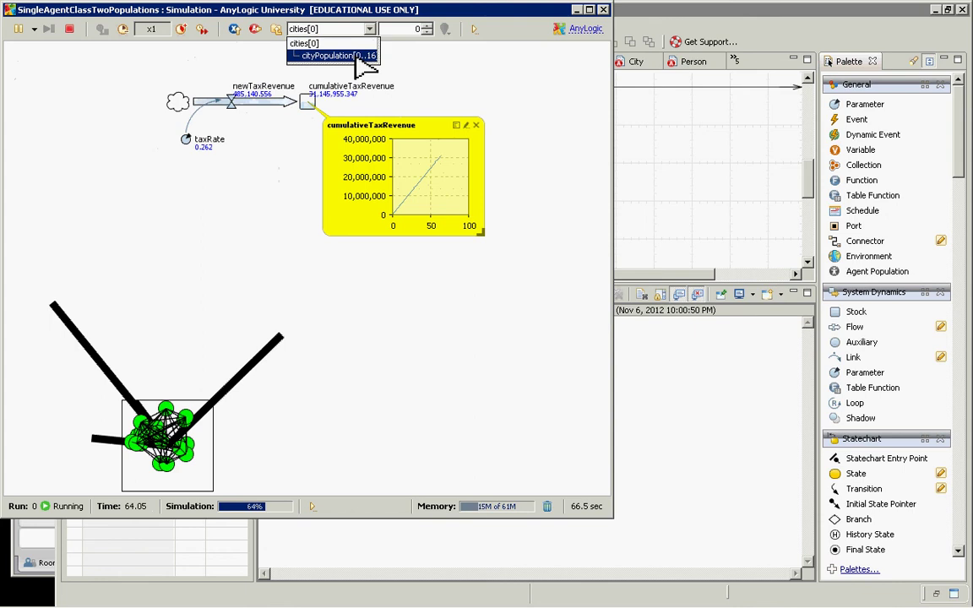
click(369, 54)
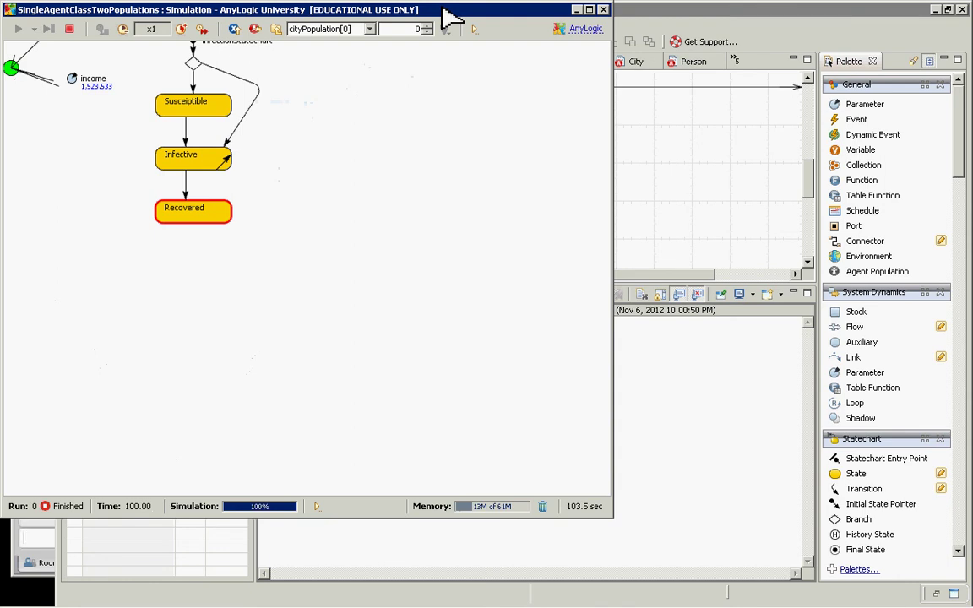
key(alt+F4)
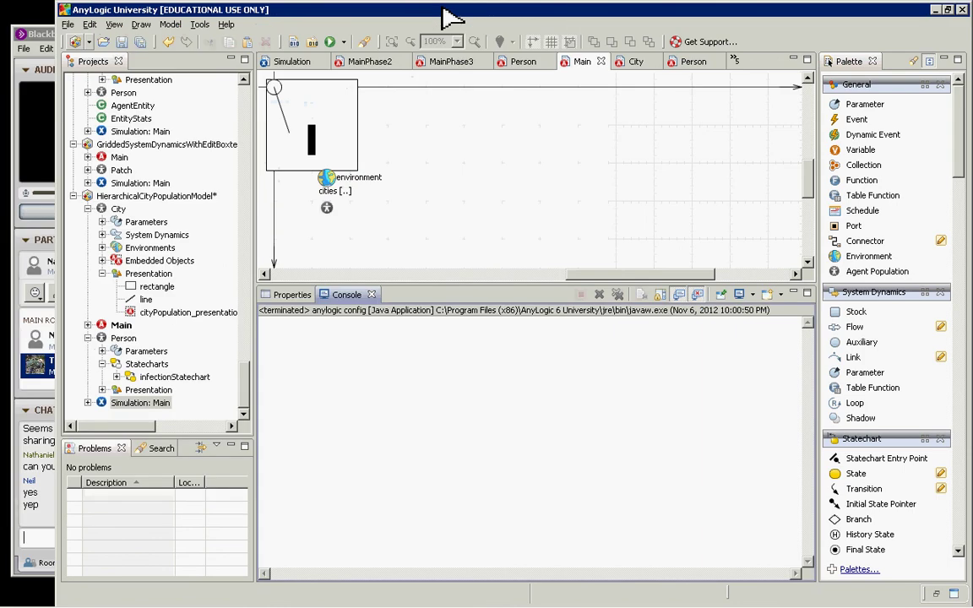